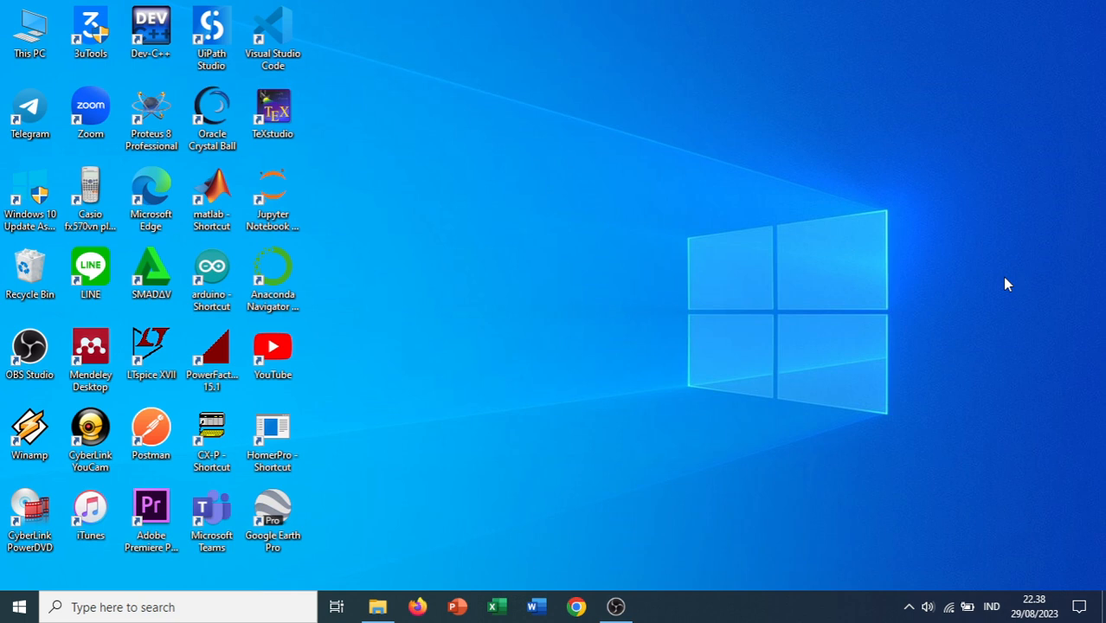
Search Google Images in Chrome for "mape adalah" and examine the khoiri.com table of MAPE ranges and their meanings
left_click(577, 608)
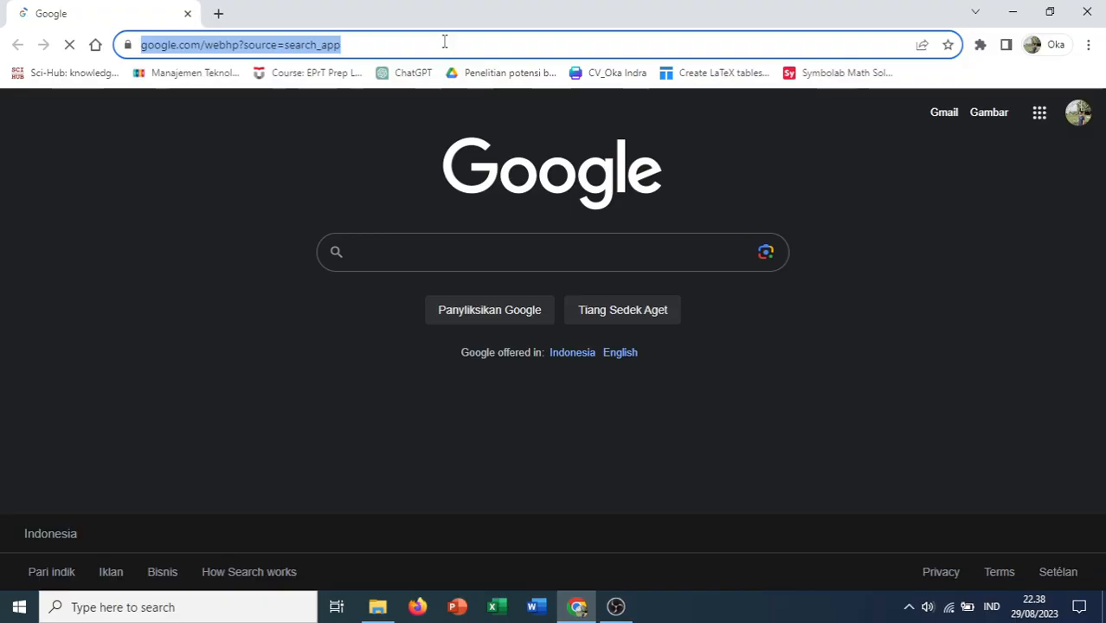
type("mape")
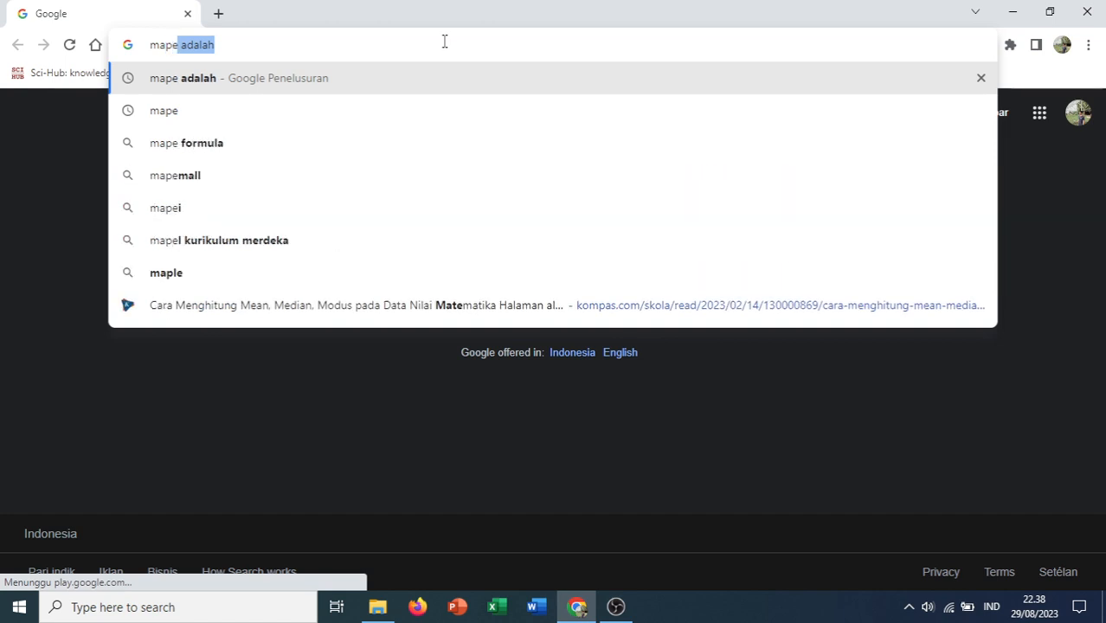
key("Return")
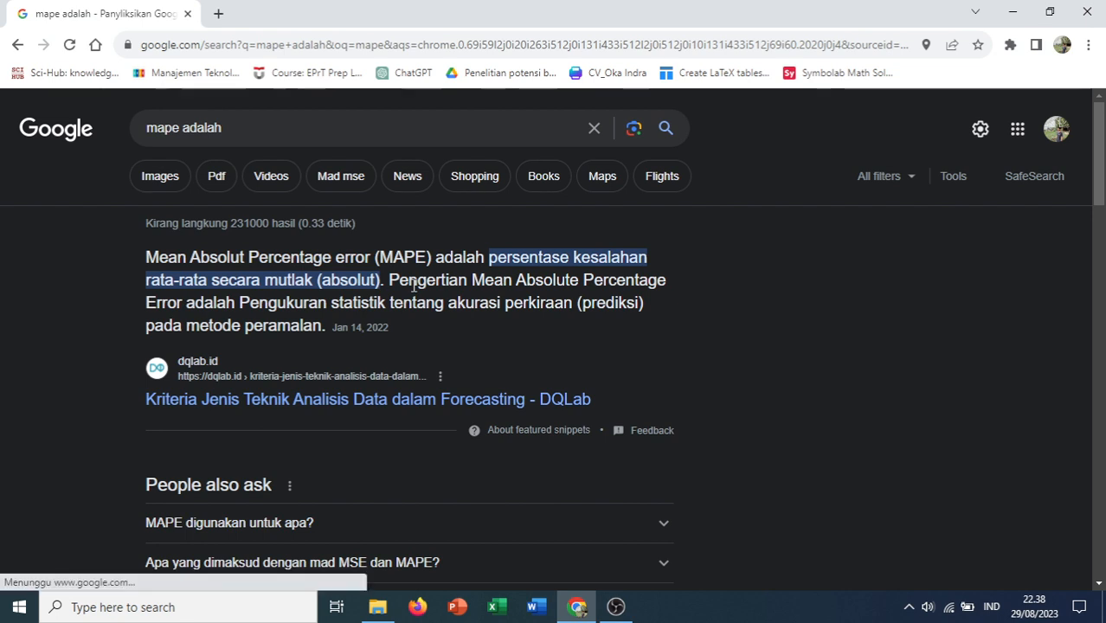
left_click(162, 181)
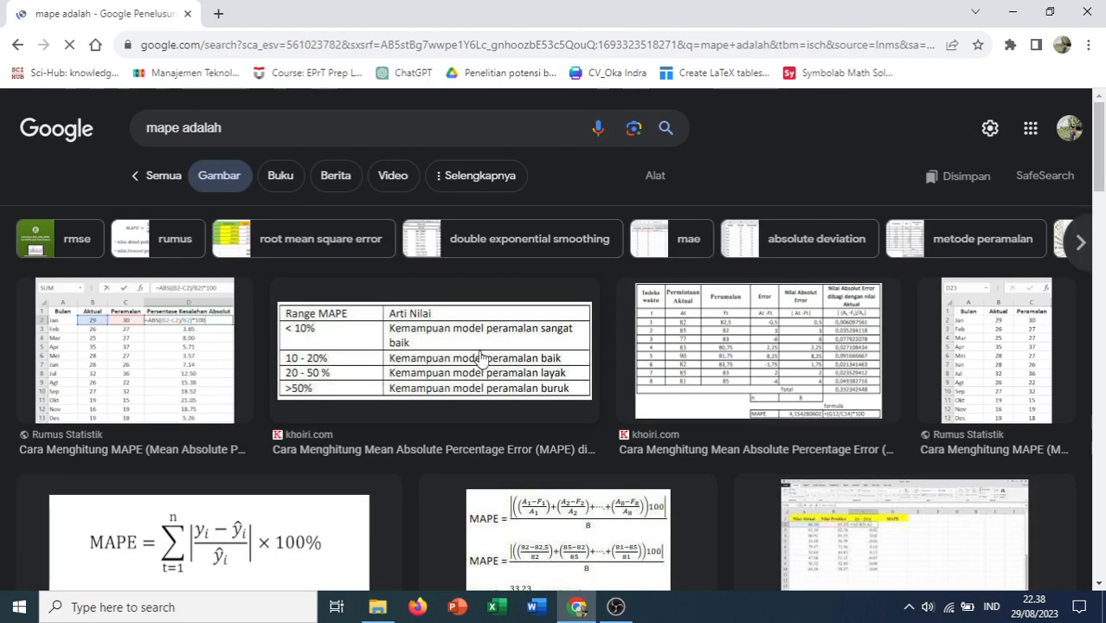
left_click(482, 358)
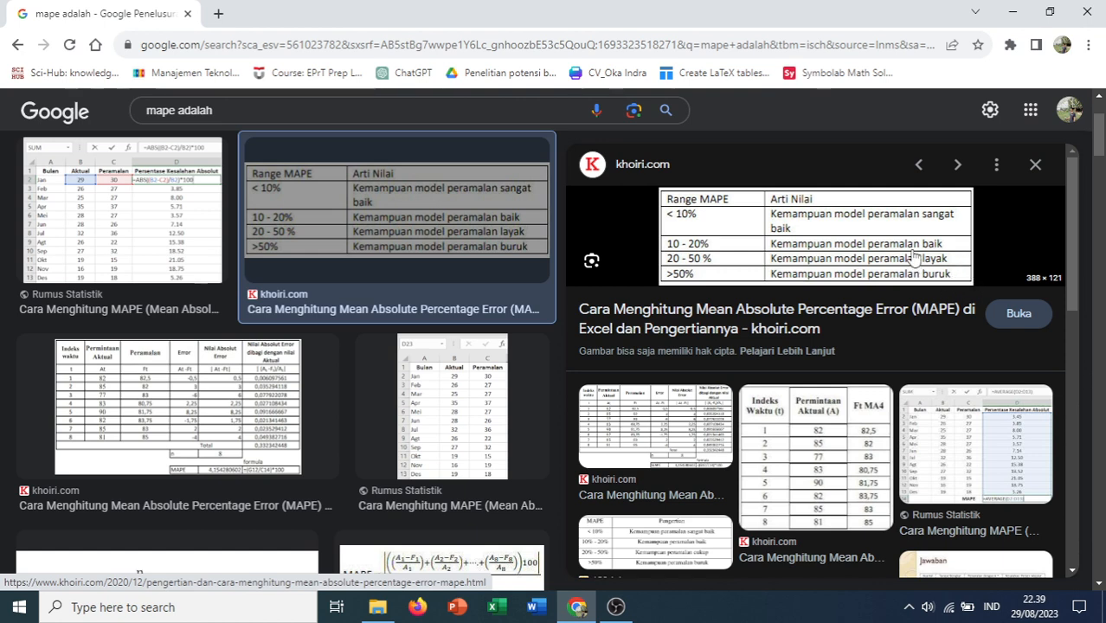
left_click(1010, 14)
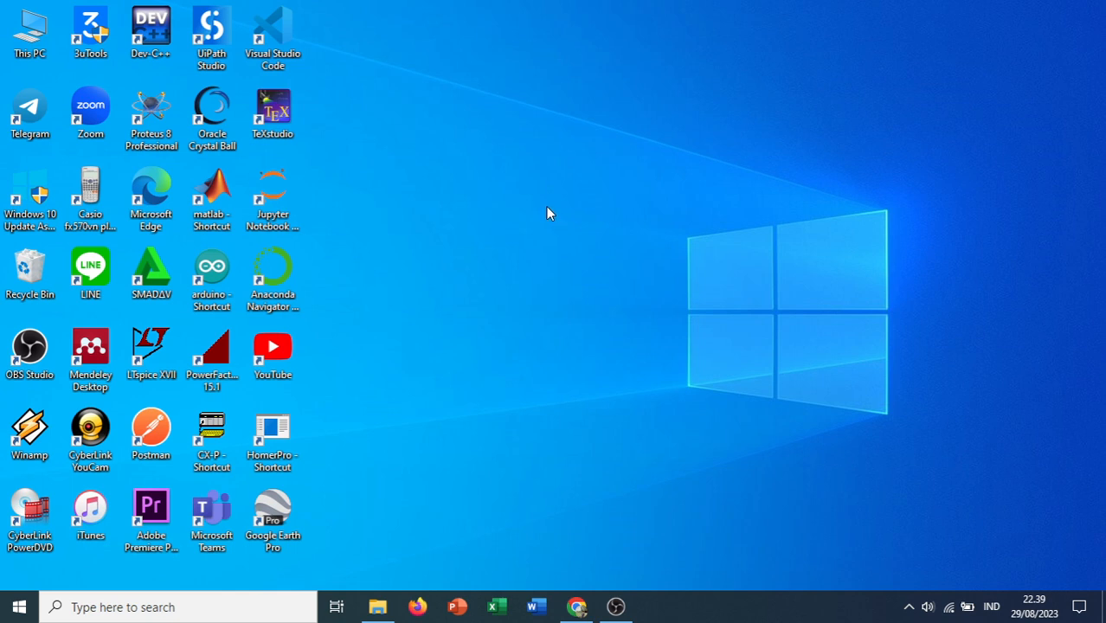
Launch Oracle Crystal Ball and open the workbook "Olah Data_Complete Pulau MOA" from Downloads > EXCEL TESIS with editing enabled
double_click(220, 131)
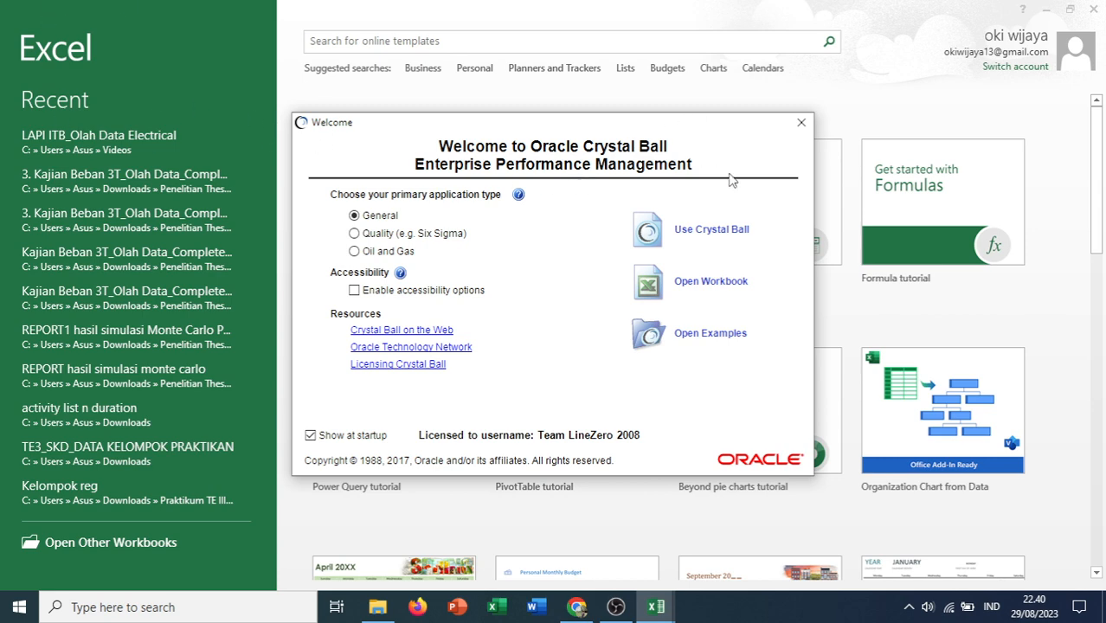
left_click(709, 282)
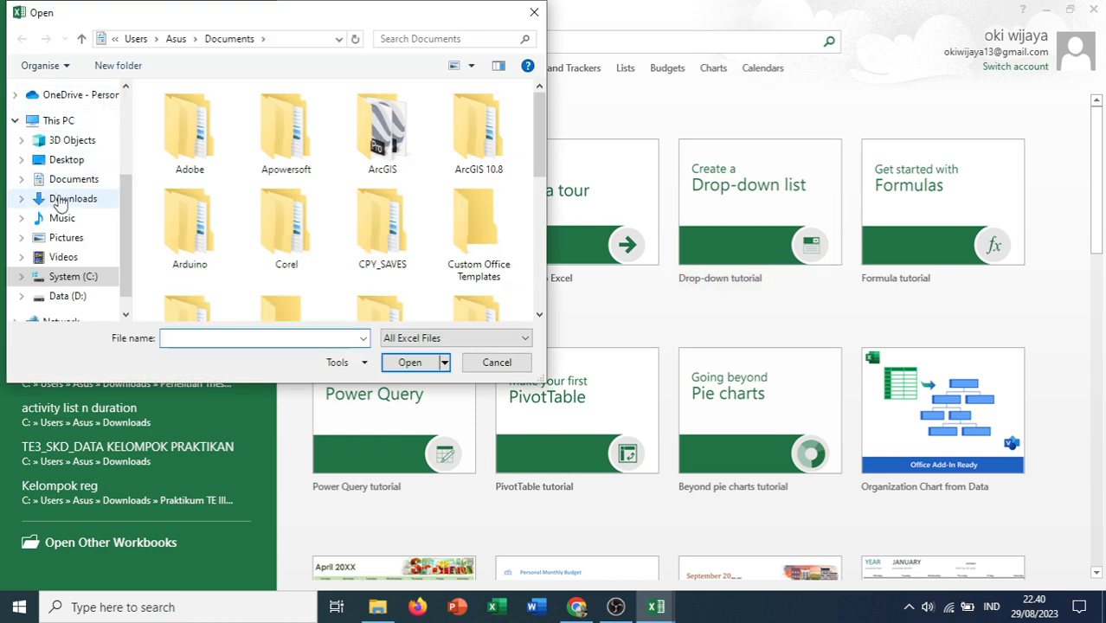
left_click(61, 200)
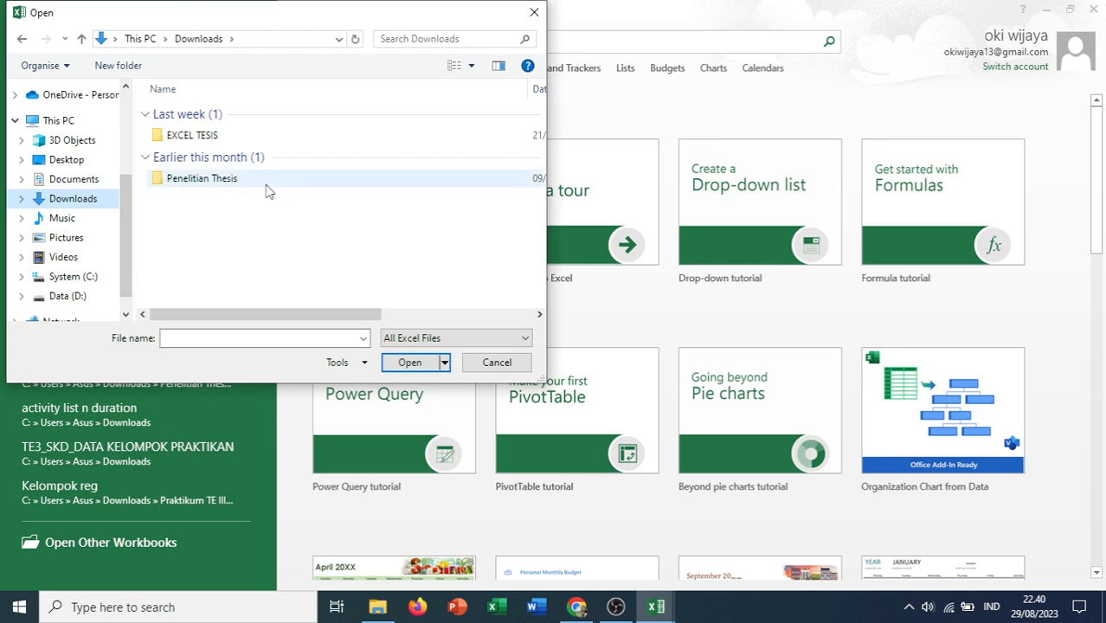
double_click(238, 138)
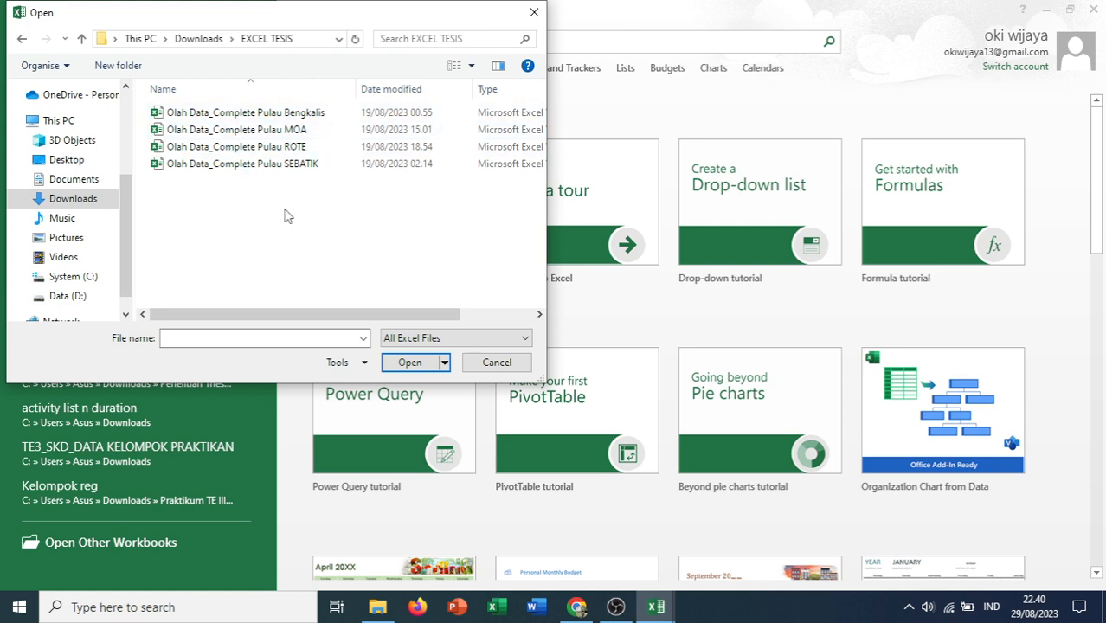
double_click(303, 130)
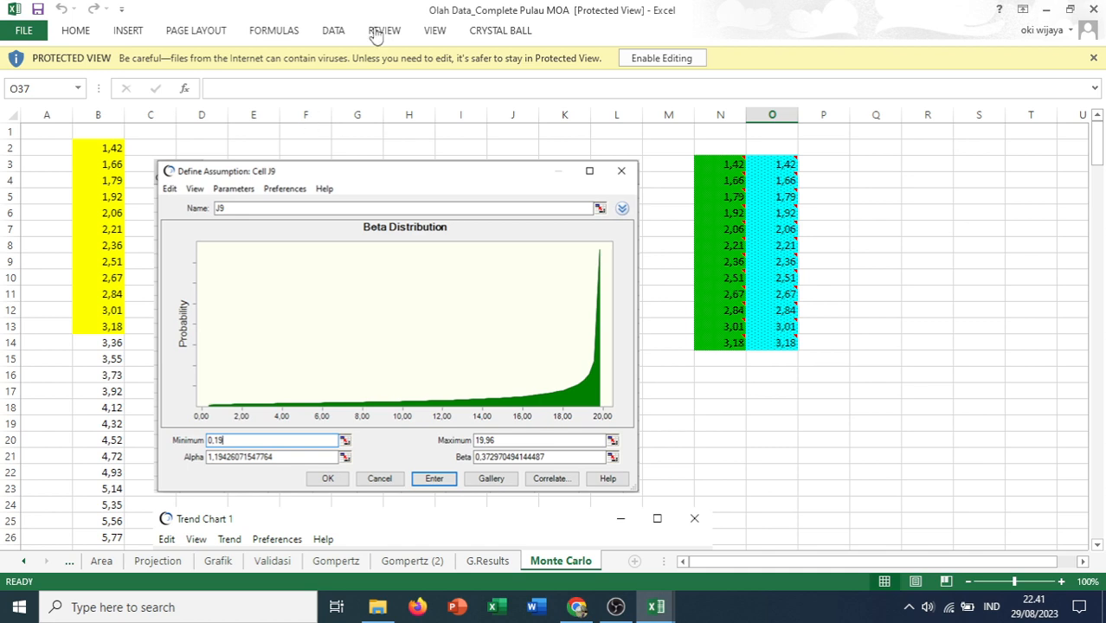
left_click(645, 57)
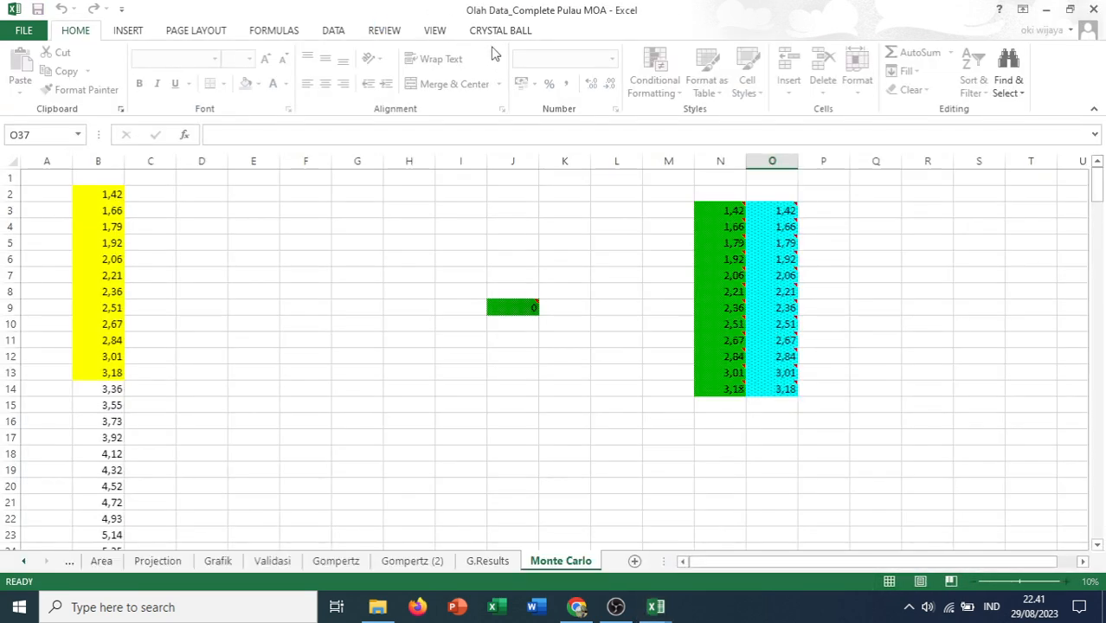
Remove the yellow fill from cells B2:B13 on the Monte Carlo sheet
left_click(490, 36)
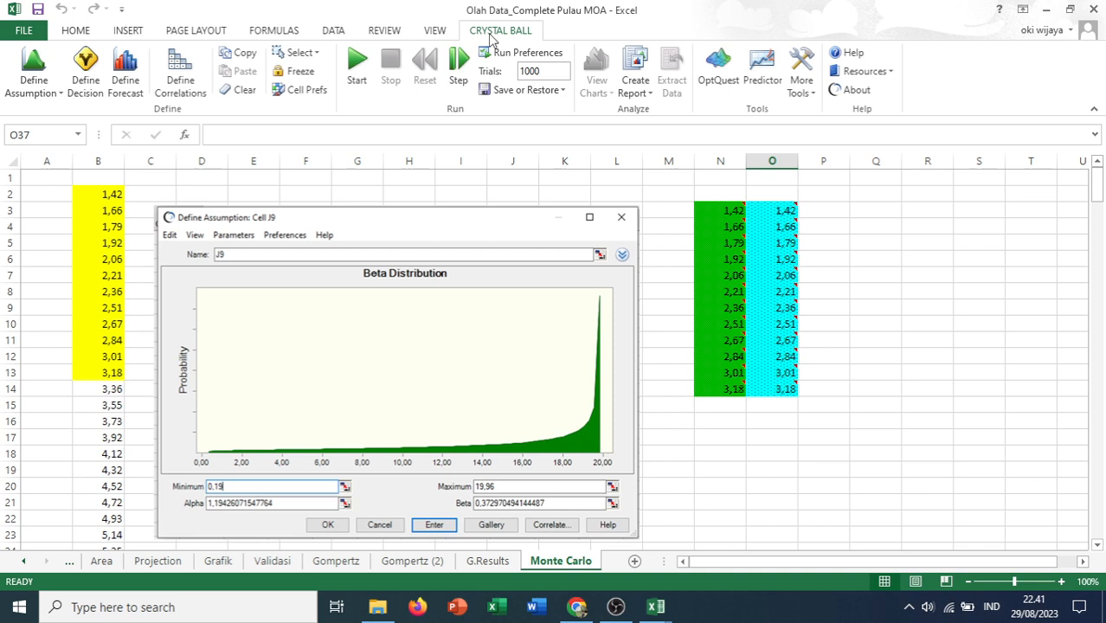
left_click(90, 189)
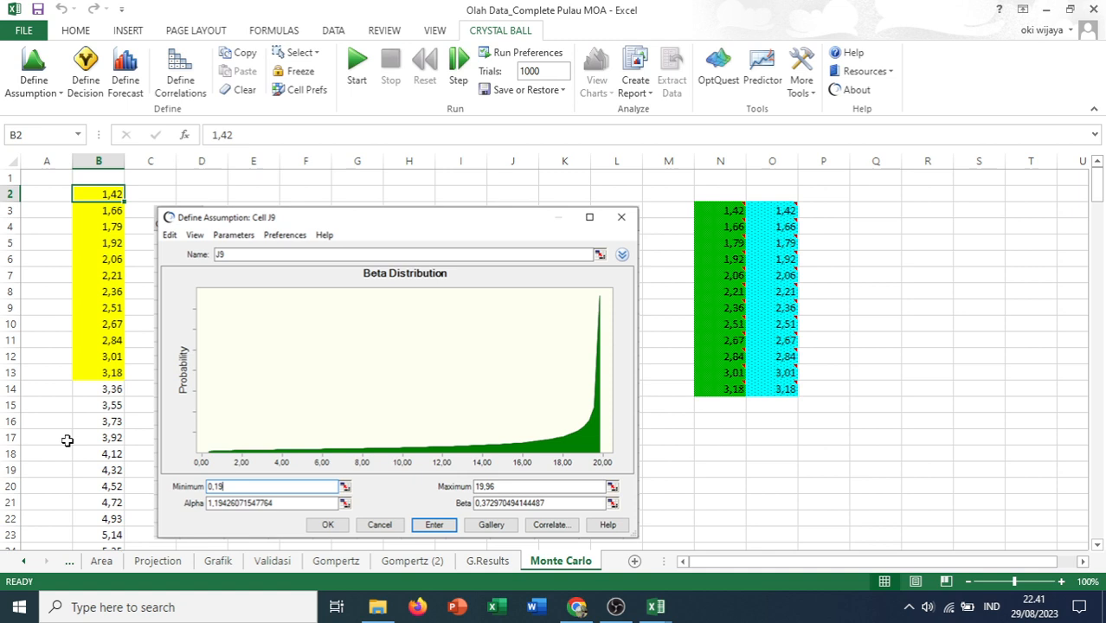
key("shift+Down")
key("shift+Down")
key("shift+Down")
key("shift+Down")
key("shift+Down")
key("shift+Down")
key("shift+Down")
key("shift+Down")
key("shift+Down")
key("shift+Down")
key("shift+Down")
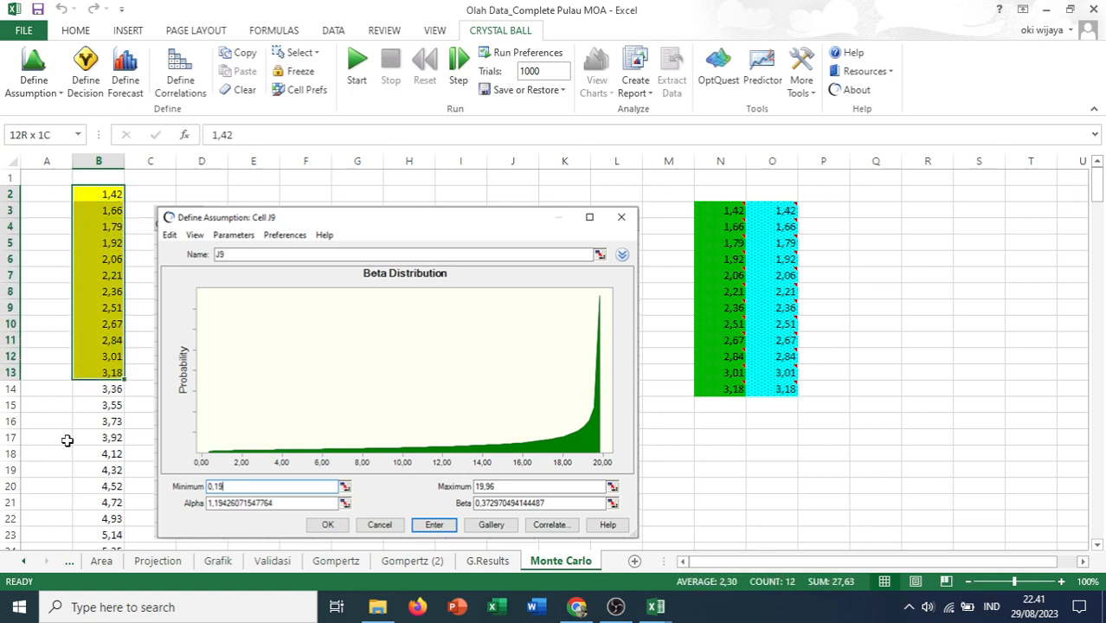
left_click(84, 69)
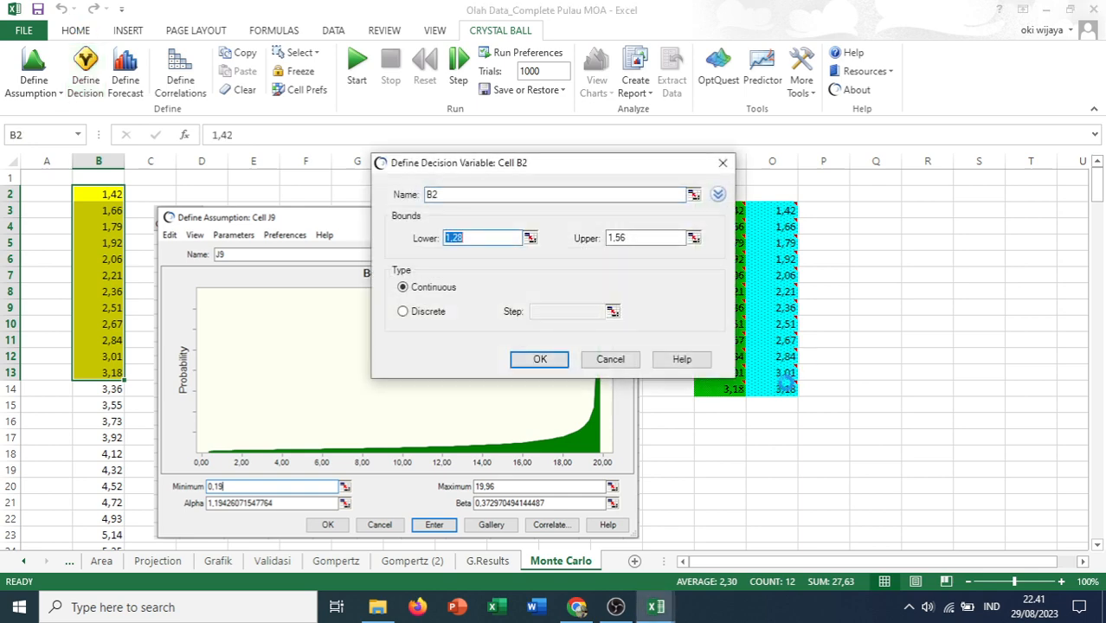
left_click(610, 359)
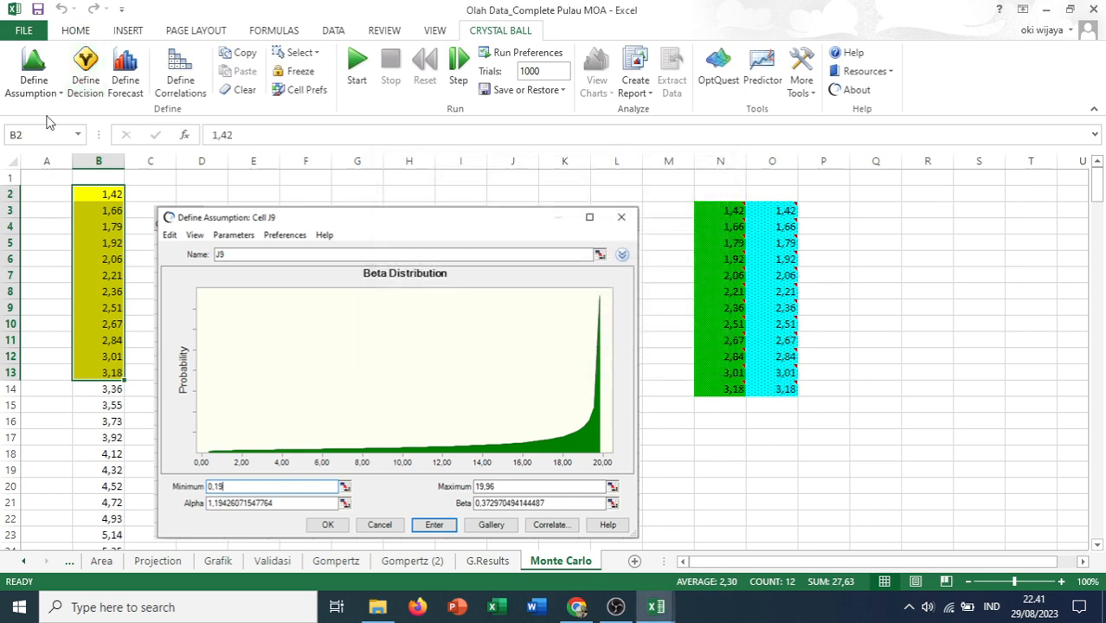
left_click(75, 30)
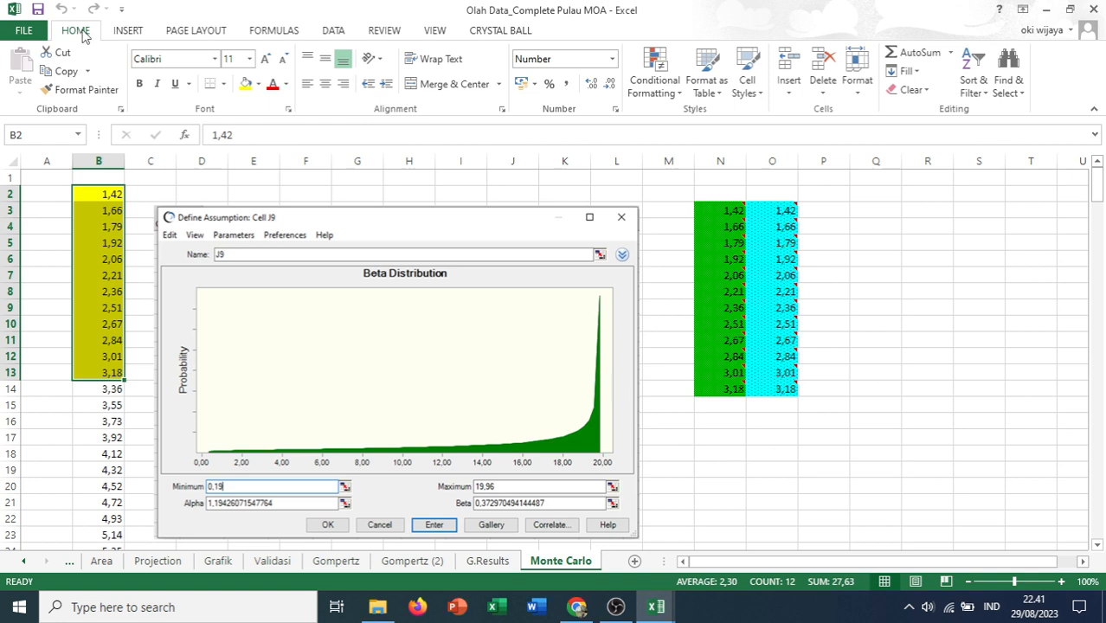
left_click(257, 84)
key("Escape")
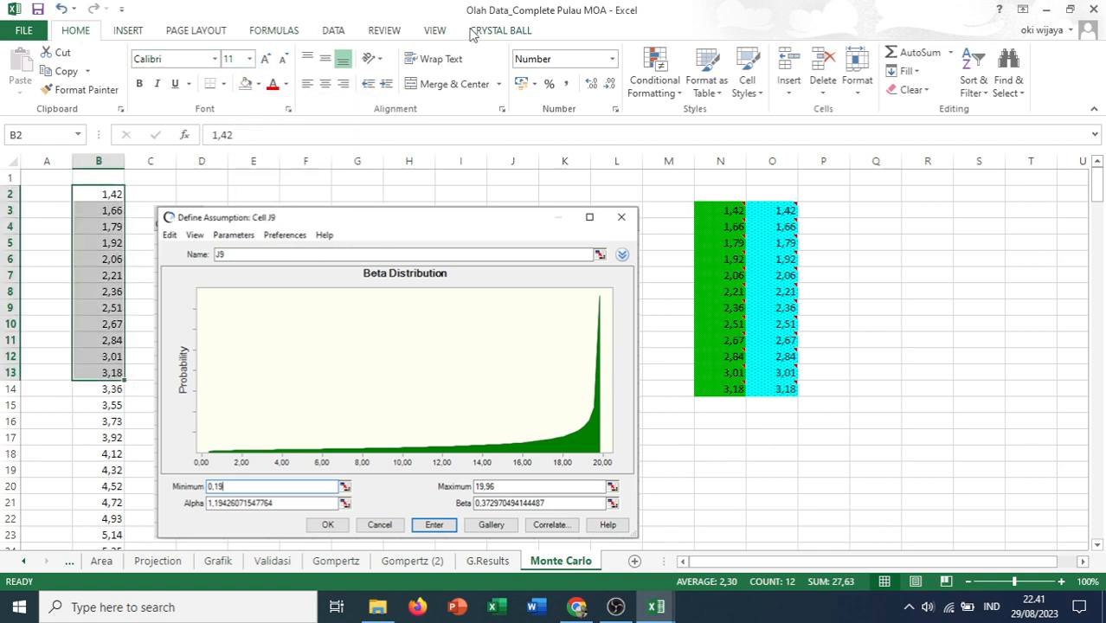
Select the column B data from B2 through its last filled row to check its extent
left_click(489, 32)
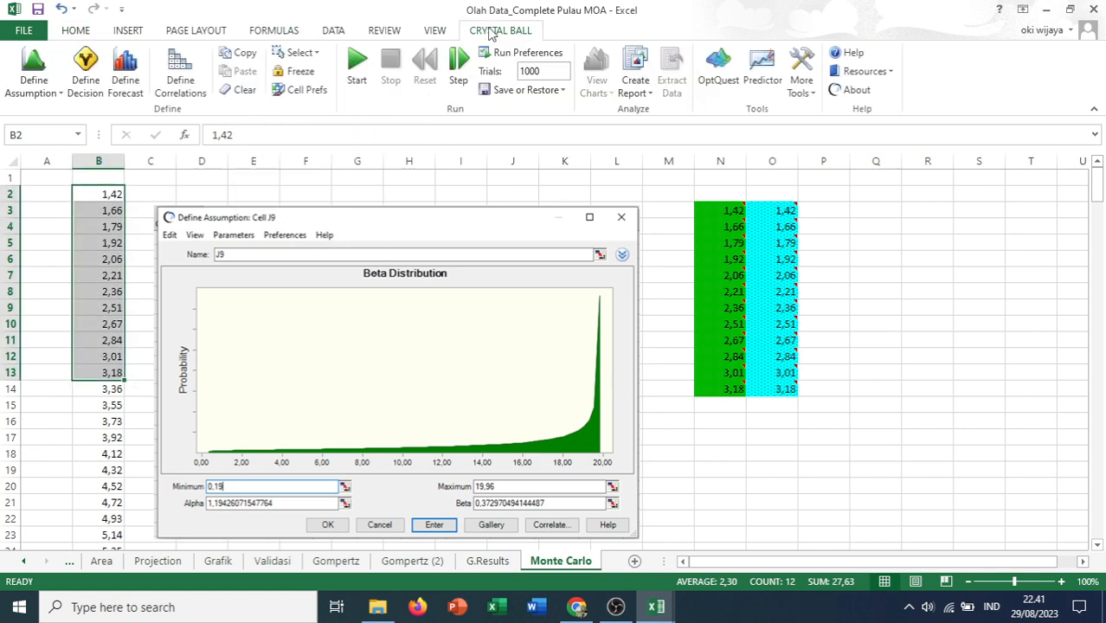
left_click(114, 193)
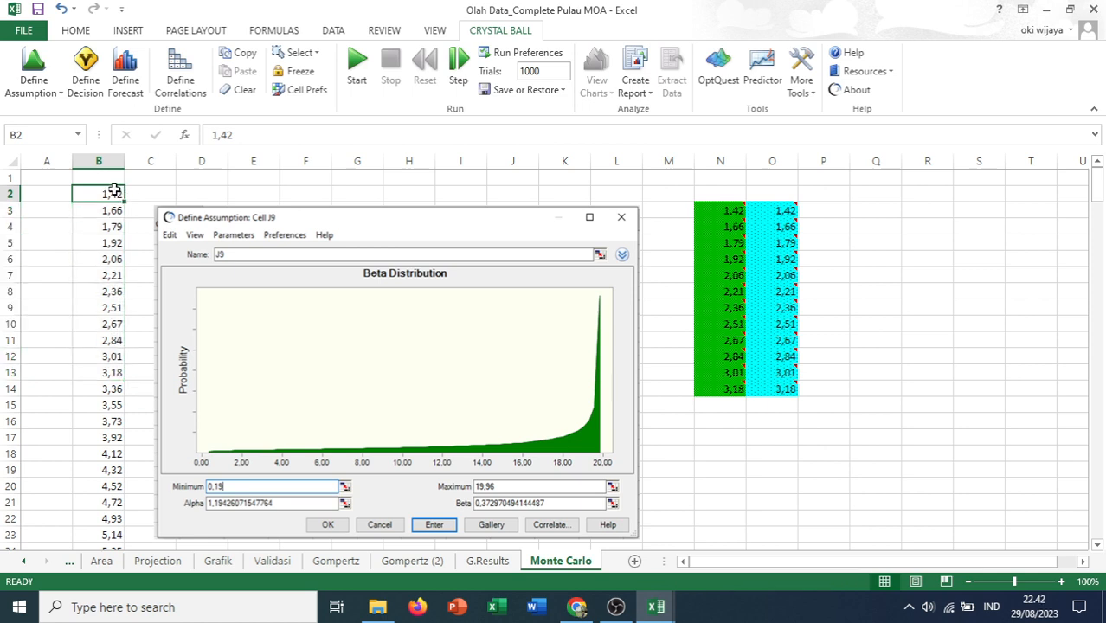
key("Escape")
key("ctrl+shift+Down")
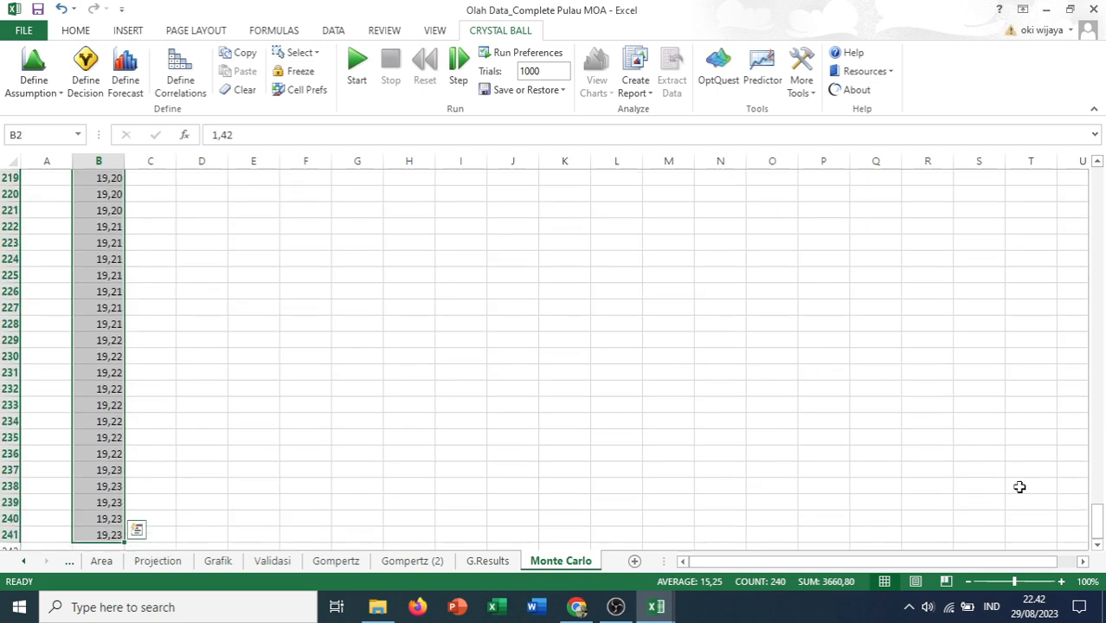
left_click_drag(1097, 519, 1093, 172)
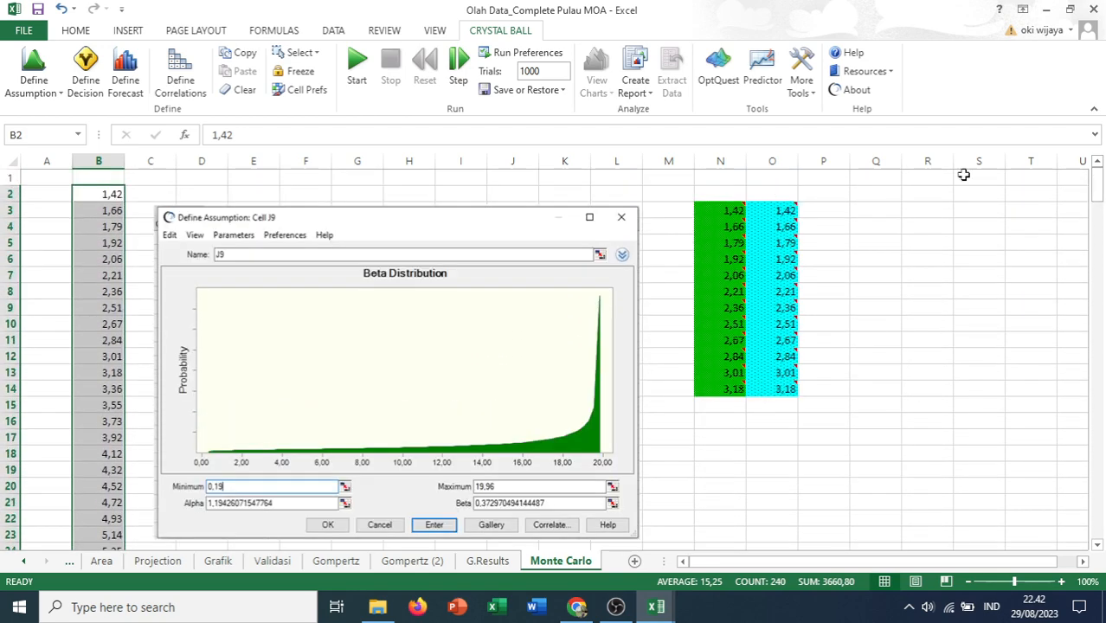
Enter the years 2022 in A2 and 2023 in A3 and fill the series down column A to row 241
left_click(54, 194)
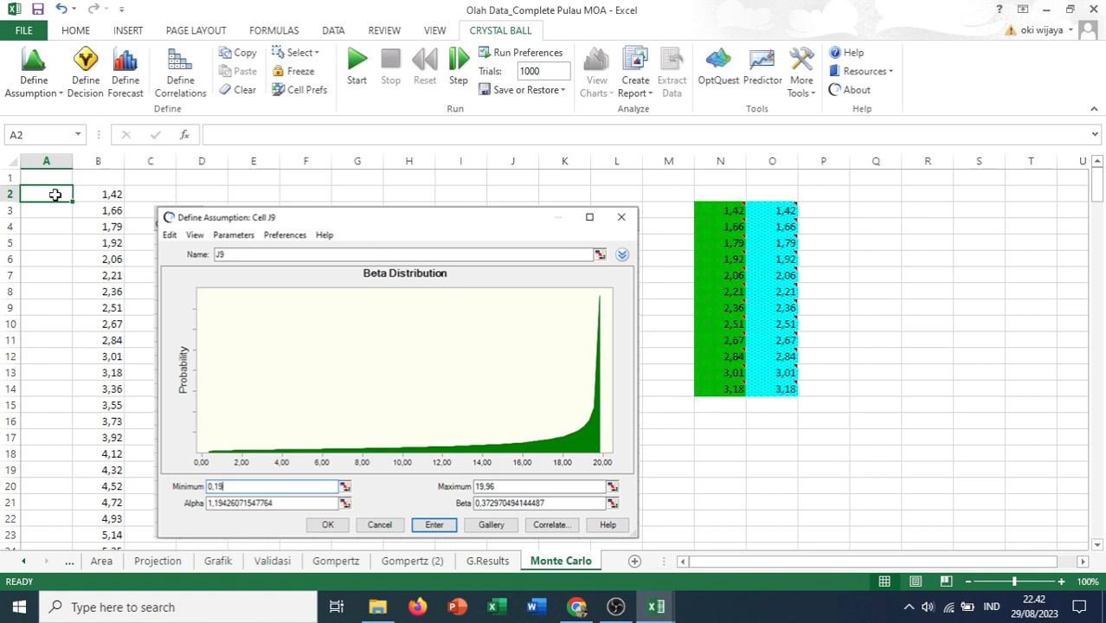
type("2022")
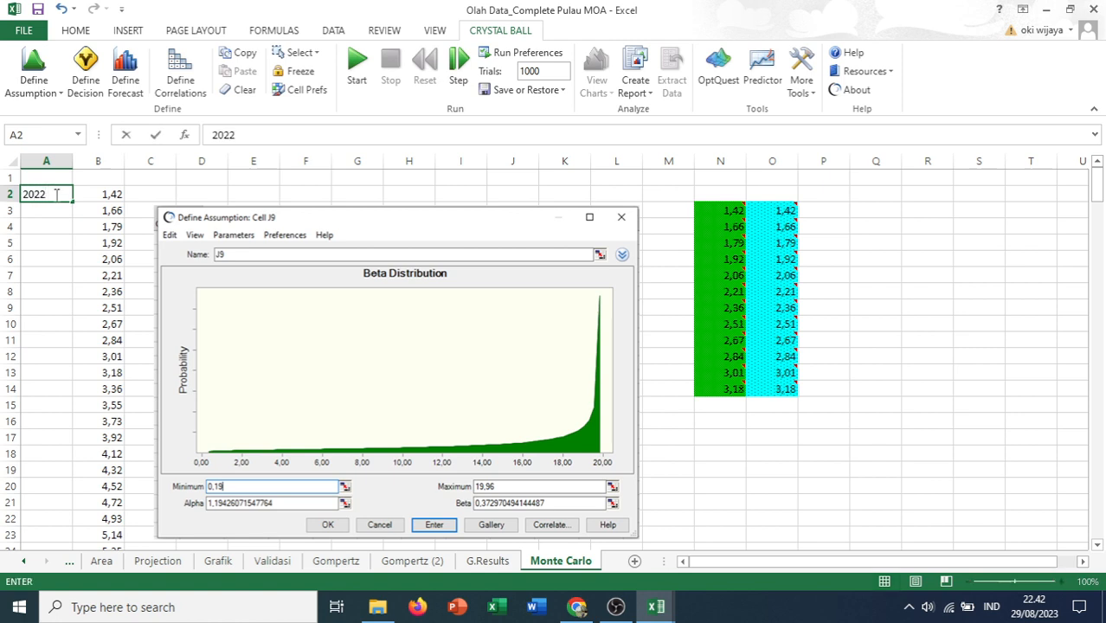
key("Return")
type("20")
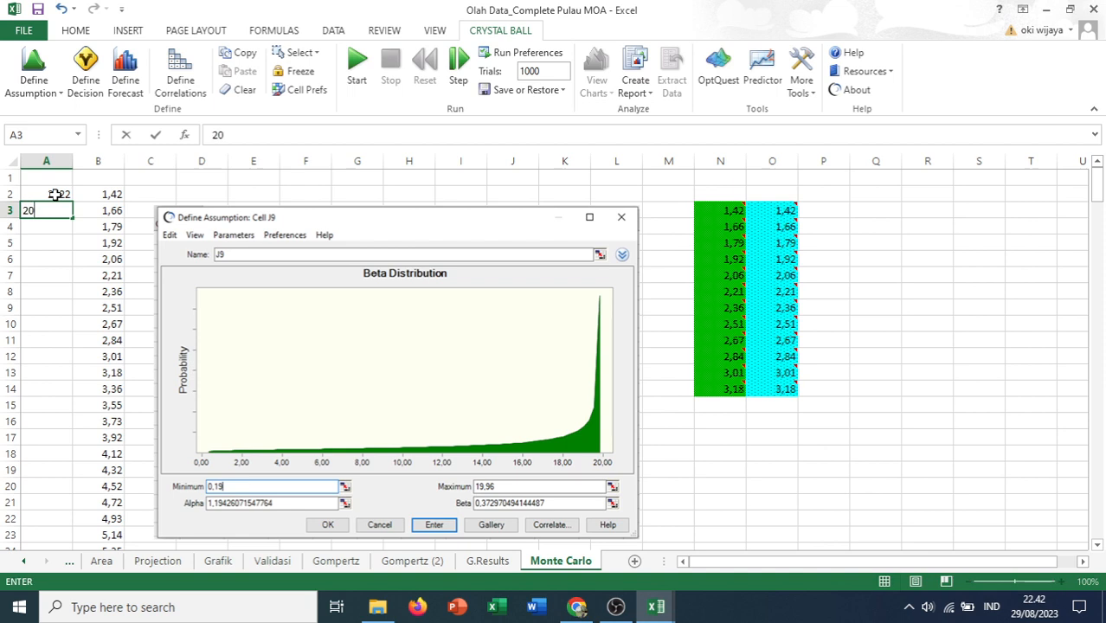
type("23")
key("Return")
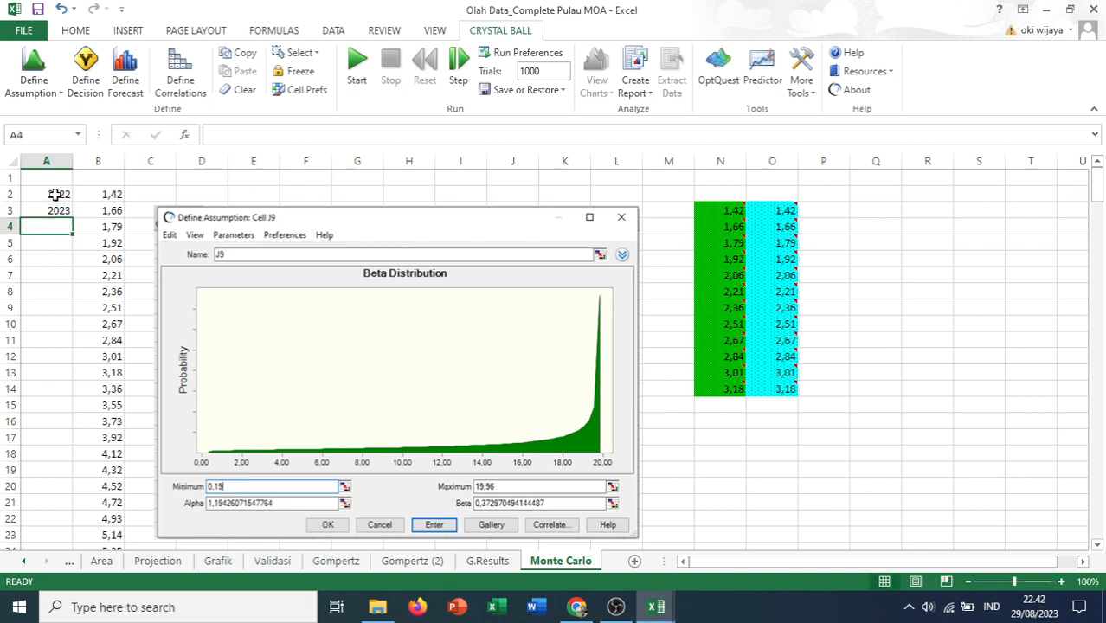
left_click_drag(54, 195, 71, 507)
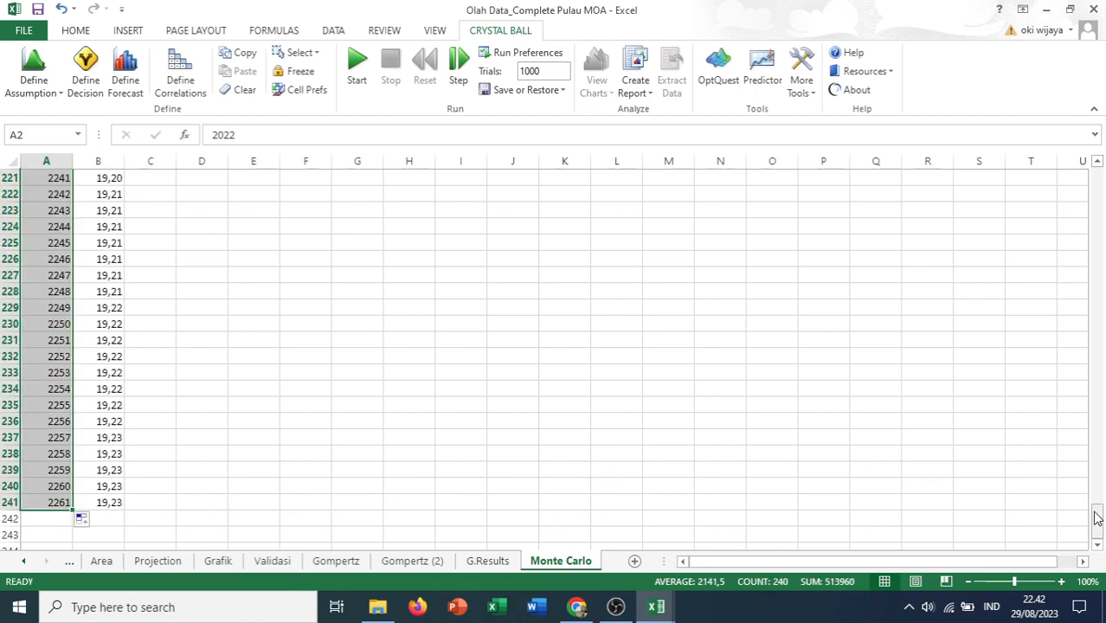
left_click_drag(1098, 519, 1099, 166)
Examine the column B values for the years 2022 to 2024
left_click(94, 194)
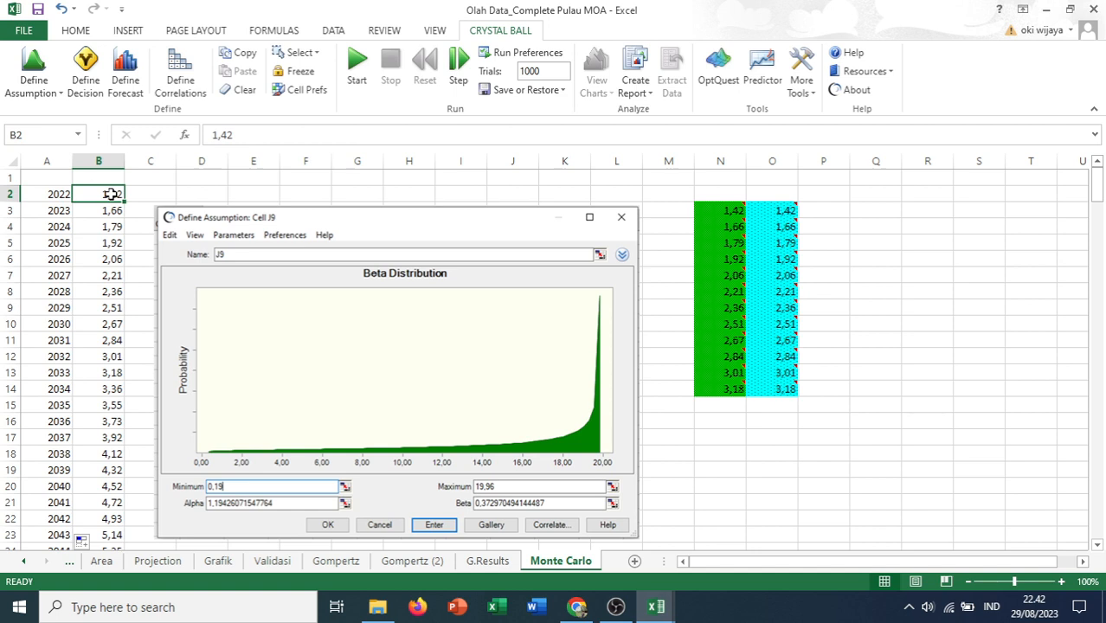
key("Down")
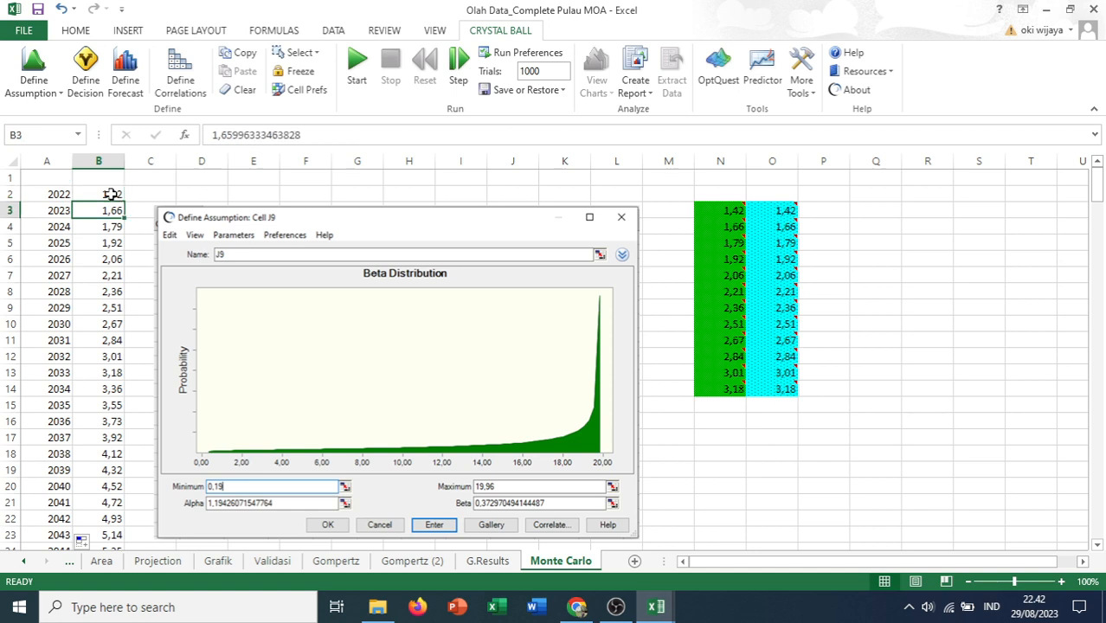
key("Up")
key("Down")
key("Up")
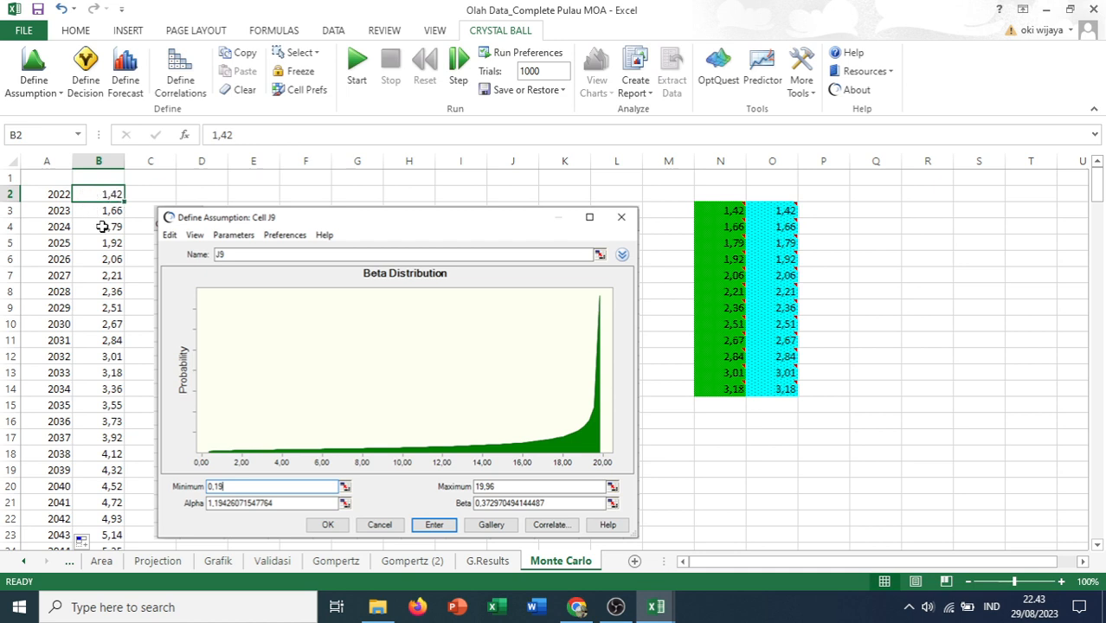
left_click(102, 226)
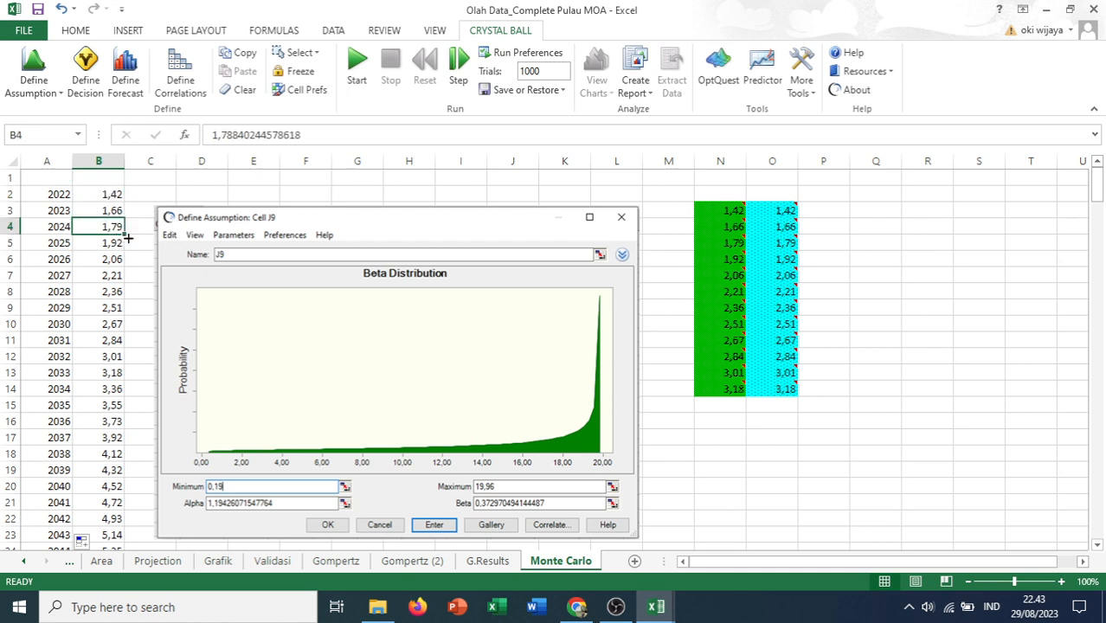
left_click(143, 227)
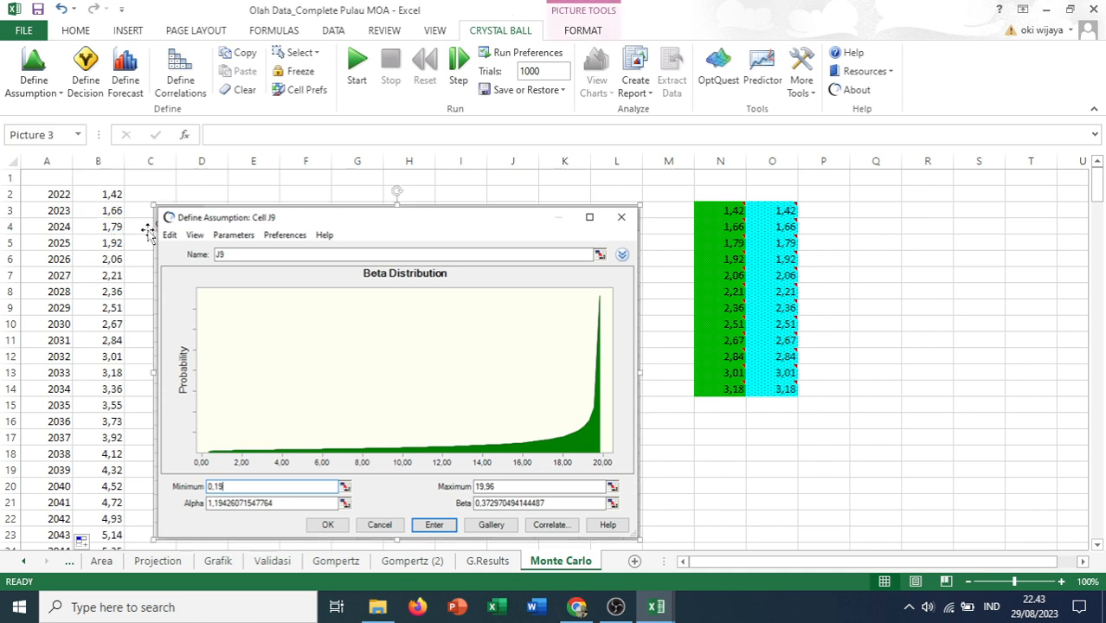
left_click(142, 227)
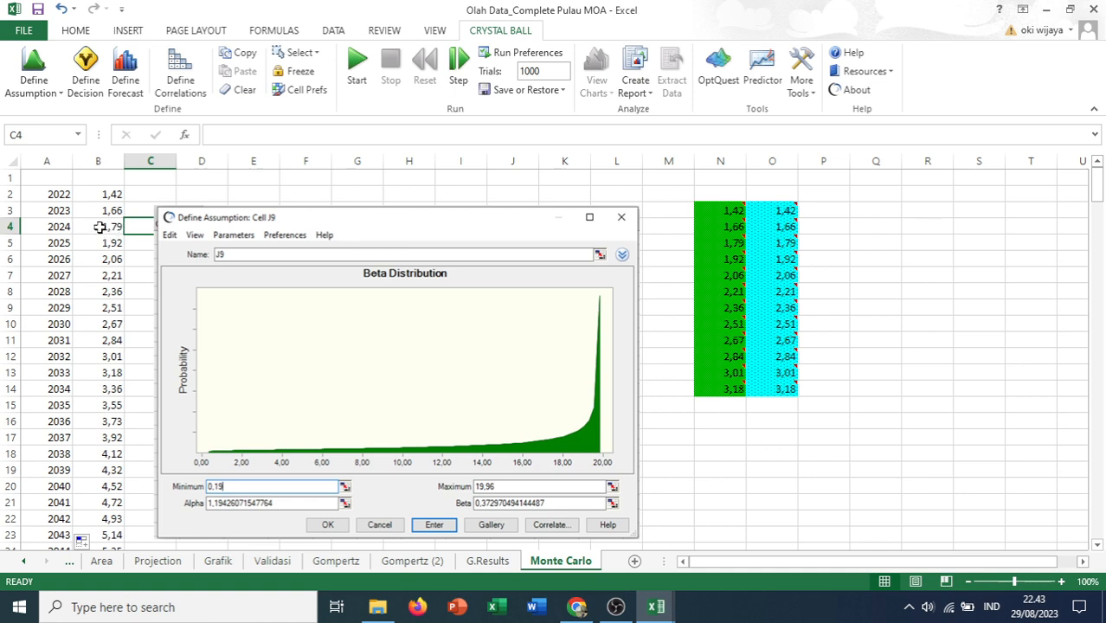
left_click(102, 227)
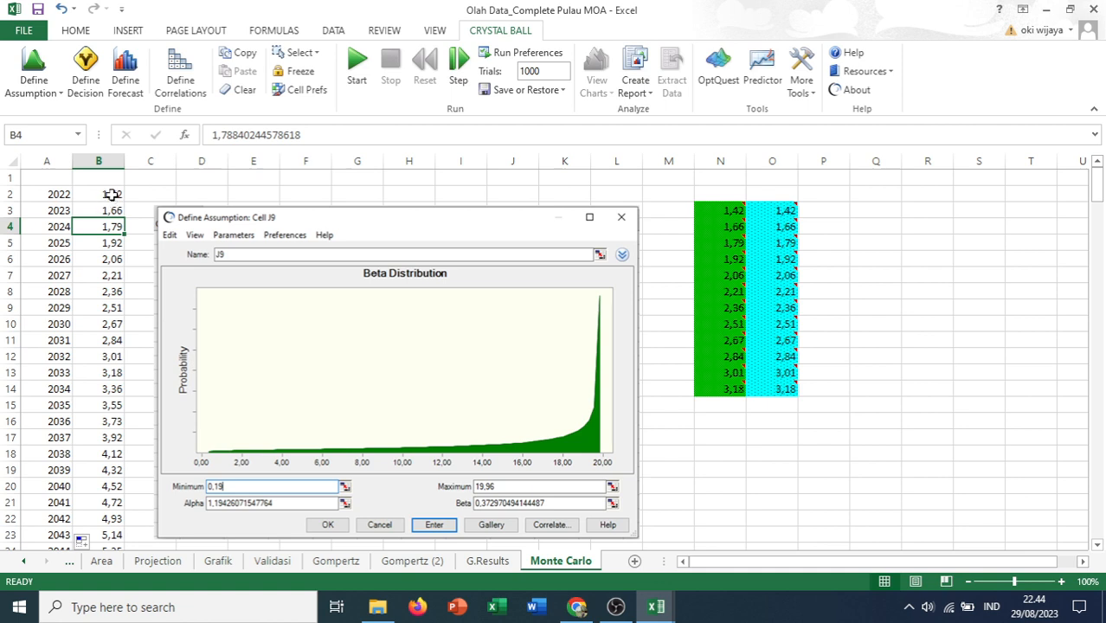
Start fitting a distribution to data with the column B values as the data range, $B$2:$B$241
left_click(112, 193)
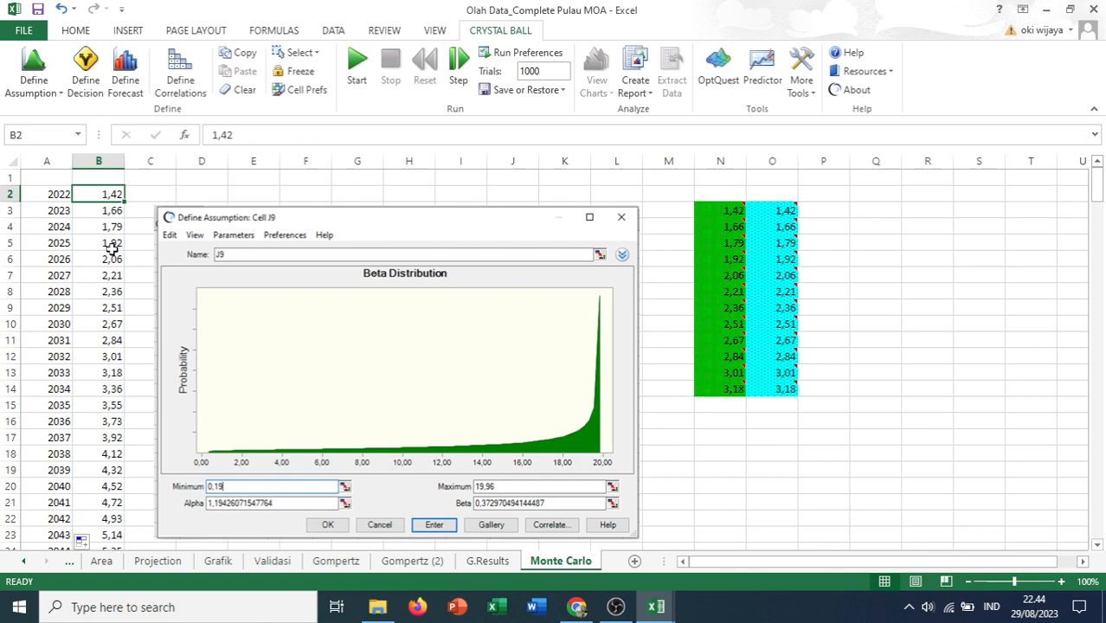
key("ctrl+shift+Down")
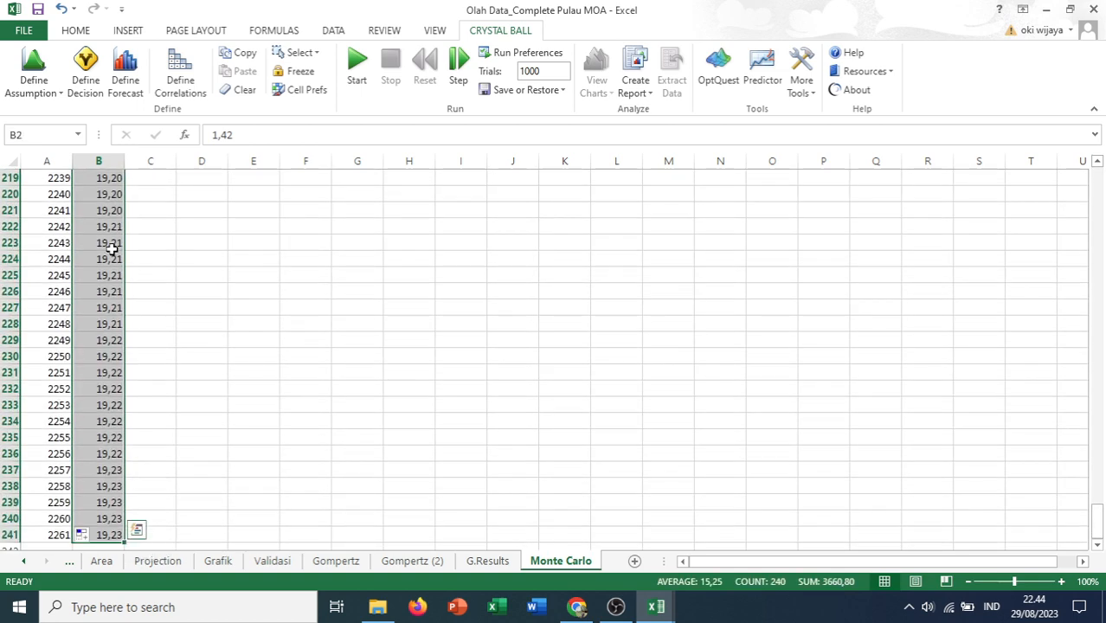
left_click(28, 94)
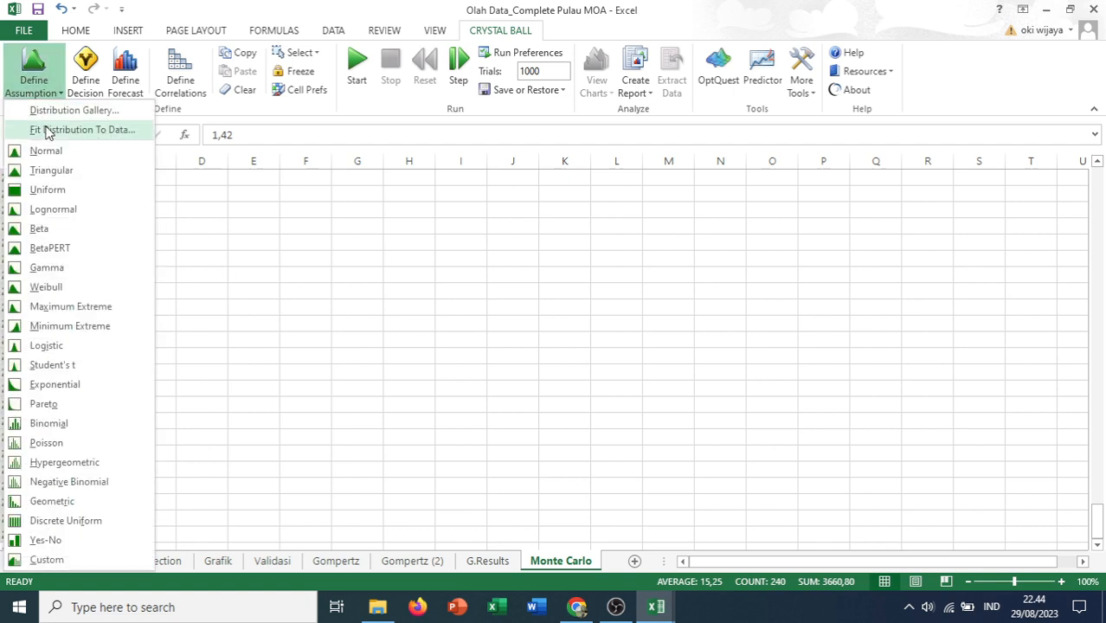
left_click(45, 129)
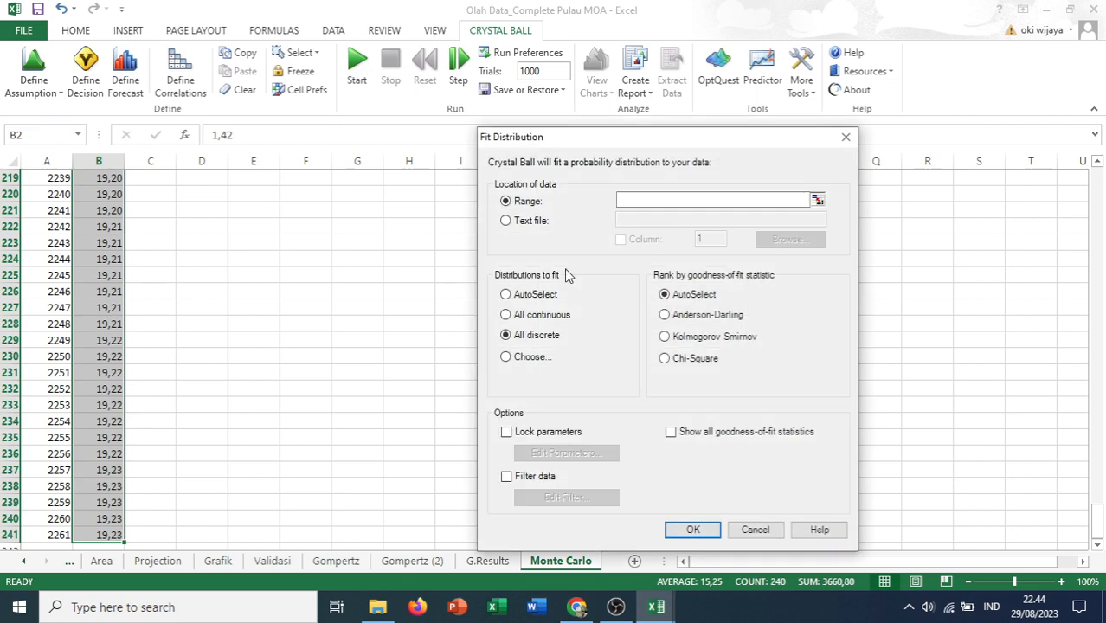
left_click(819, 201)
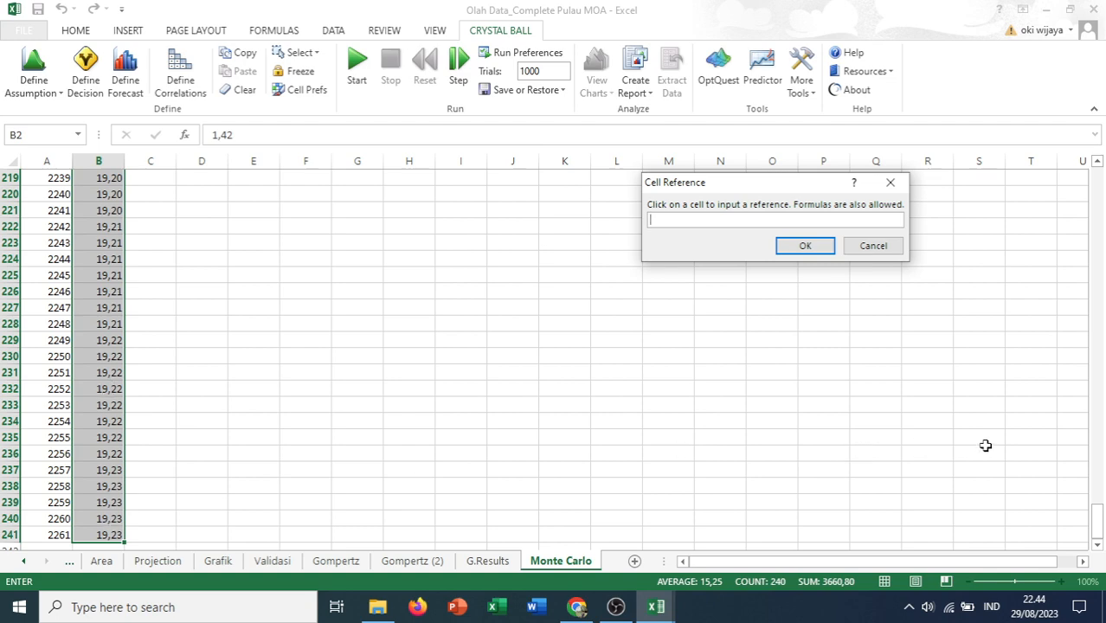
left_click_drag(1097, 519, 1098, 183)
left_click(98, 193)
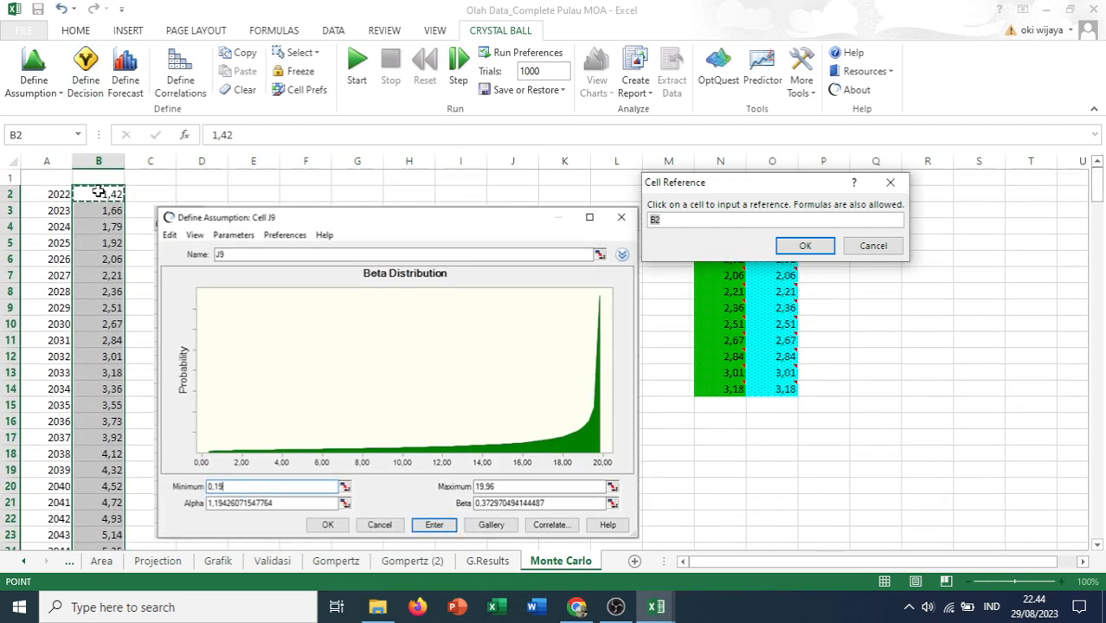
key("ctrl+shift+Down")
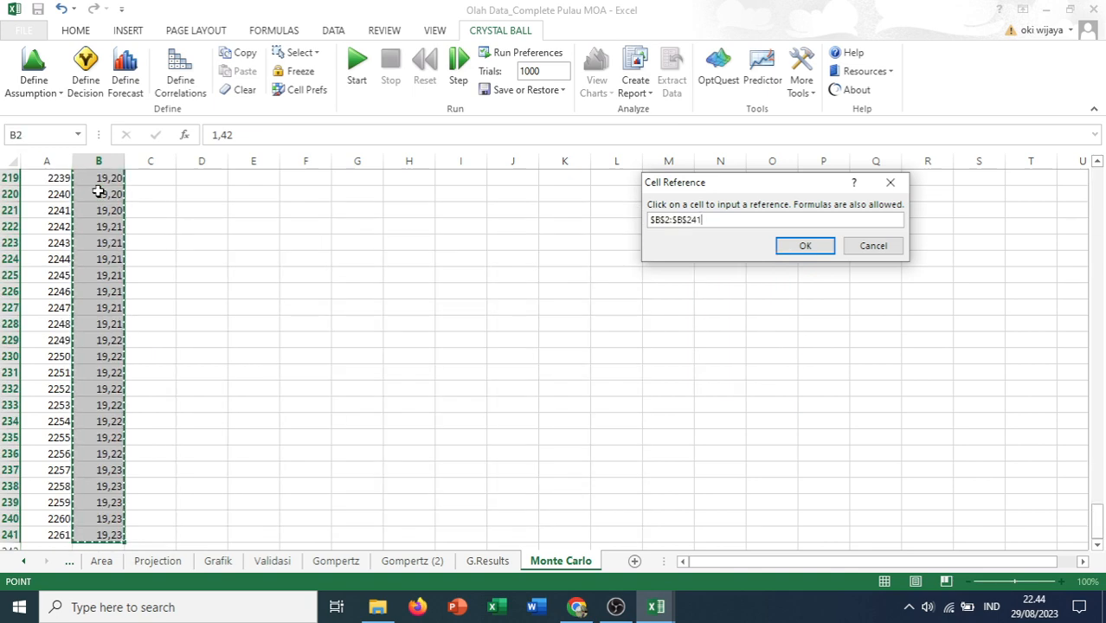
key("Return")
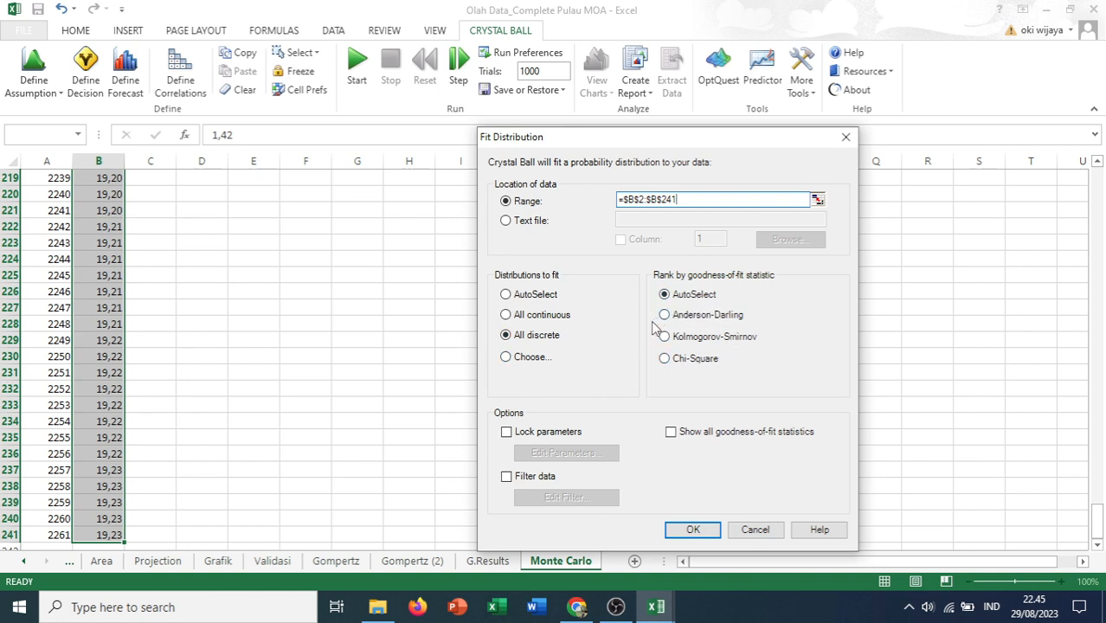
Try to fit all discrete distributions to the range B2:B241, with the ranking statistic on AutoSelect
left_click(692, 527)
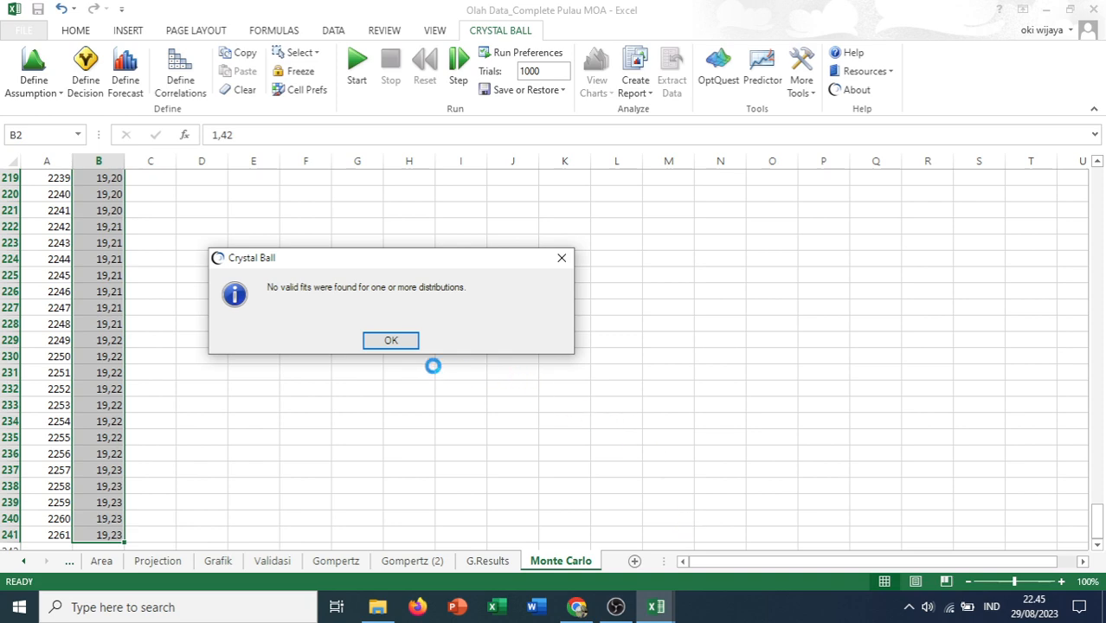
left_click(405, 343)
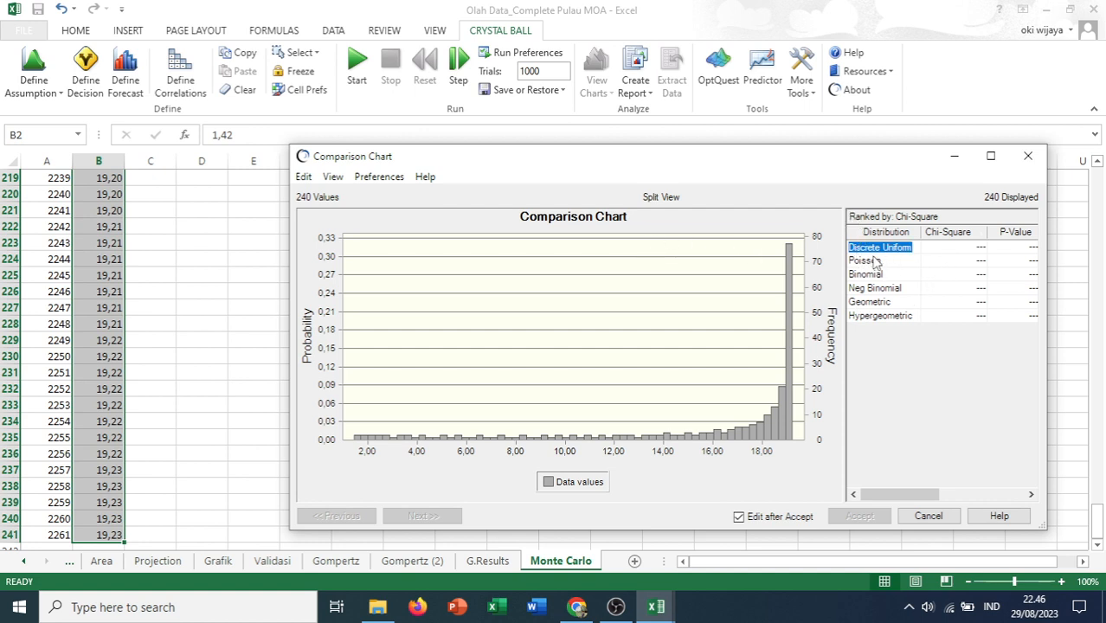
left_click(934, 516)
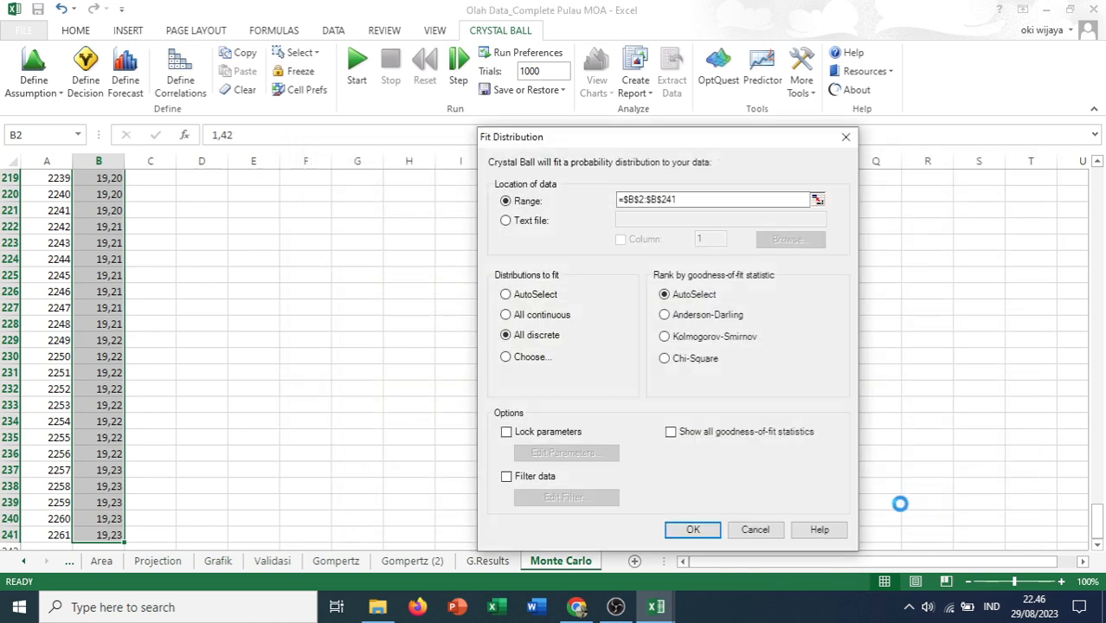
left_click(759, 529)
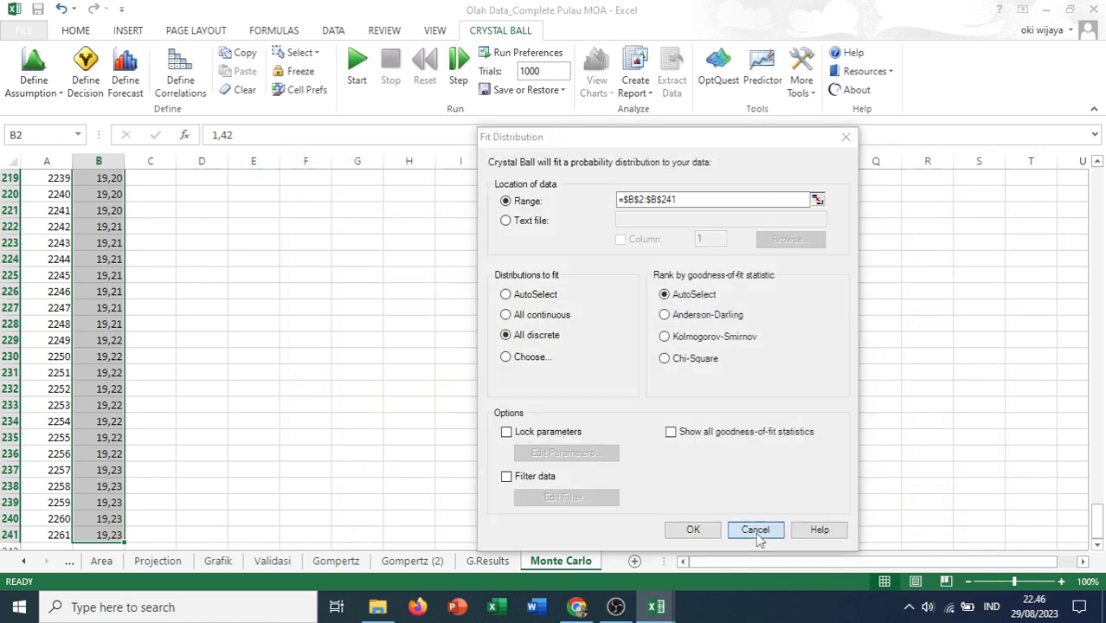
Delete the old Define Assumption and Trend Chart pictures from the Monte Carlo sheet
scroll(152, 296, "up", 3)
scroll(152, 296, "up", 20)
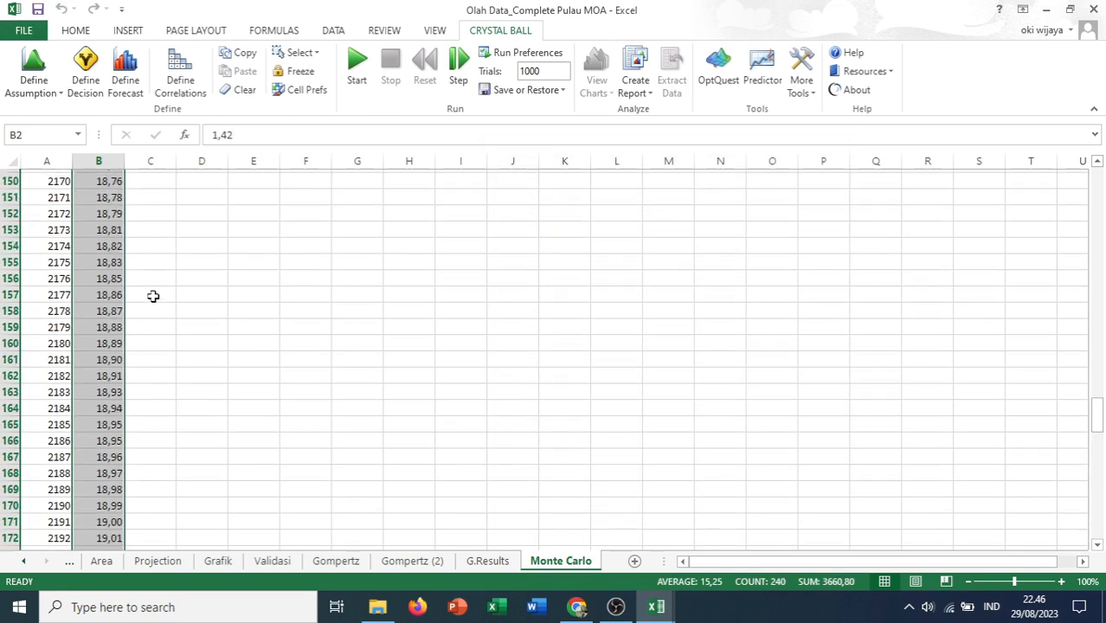
scroll(152, 296, "up", 20)
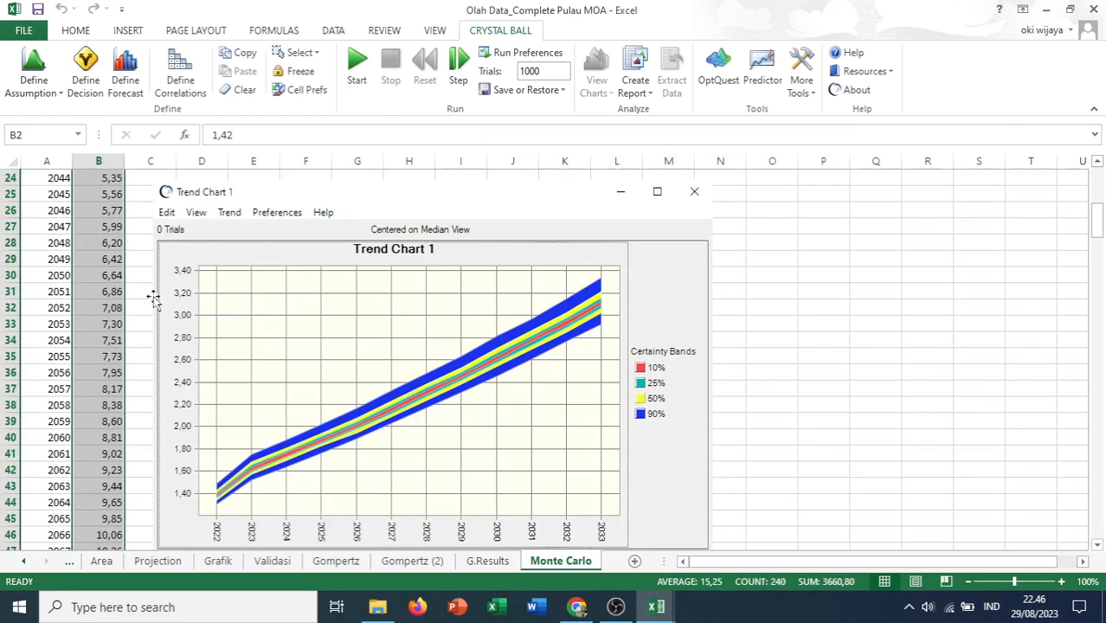
left_click(434, 235)
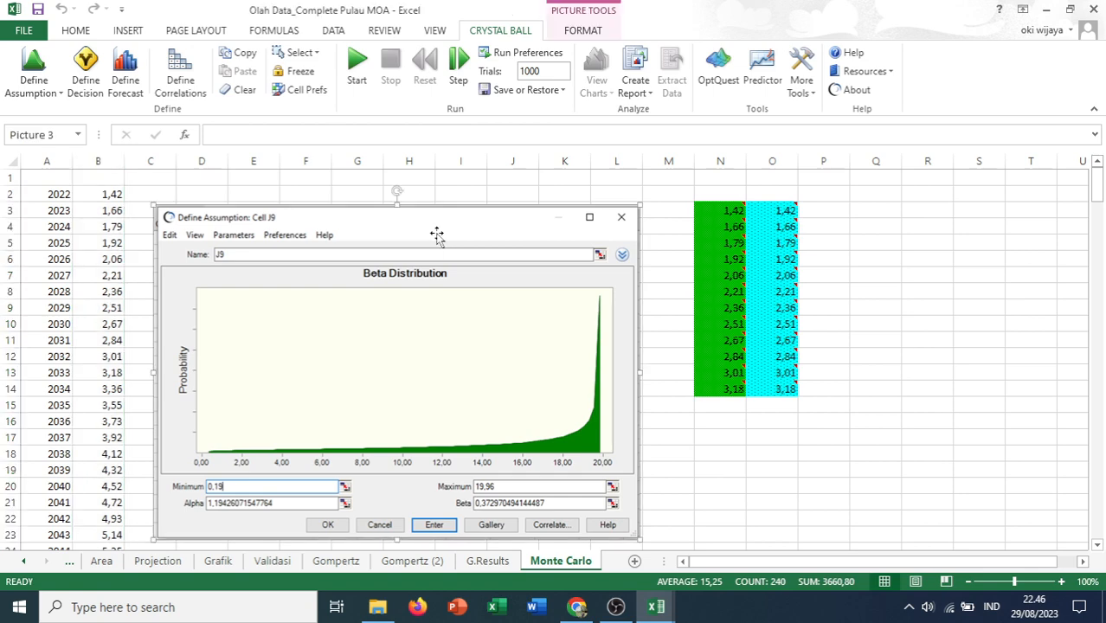
key("Delete")
scroll(419, 233, "down", 4)
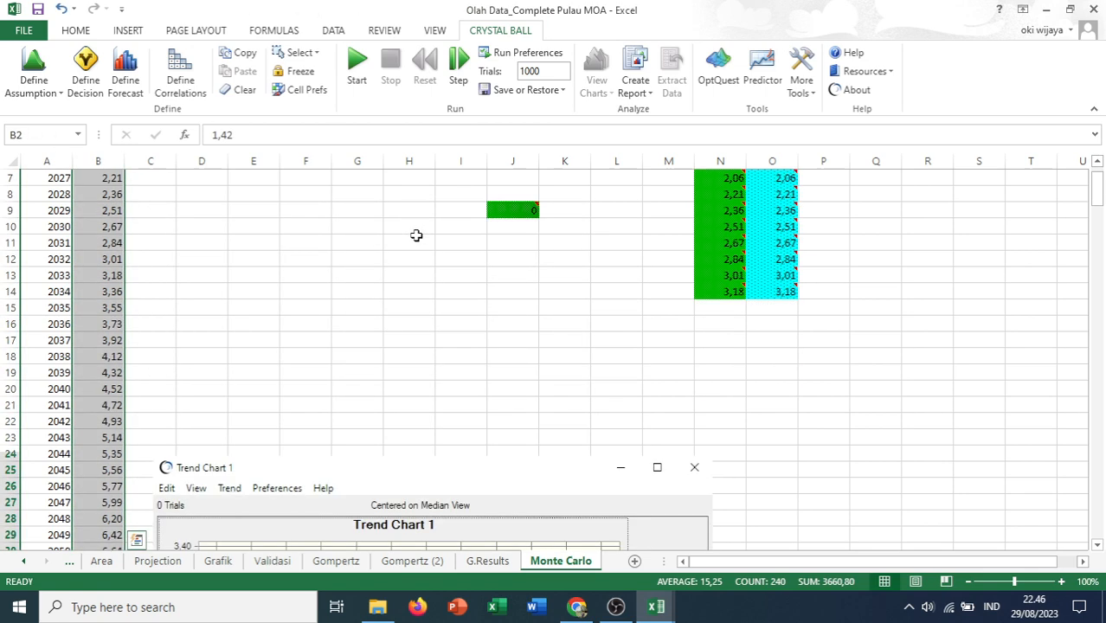
left_click(420, 433)
key("Delete")
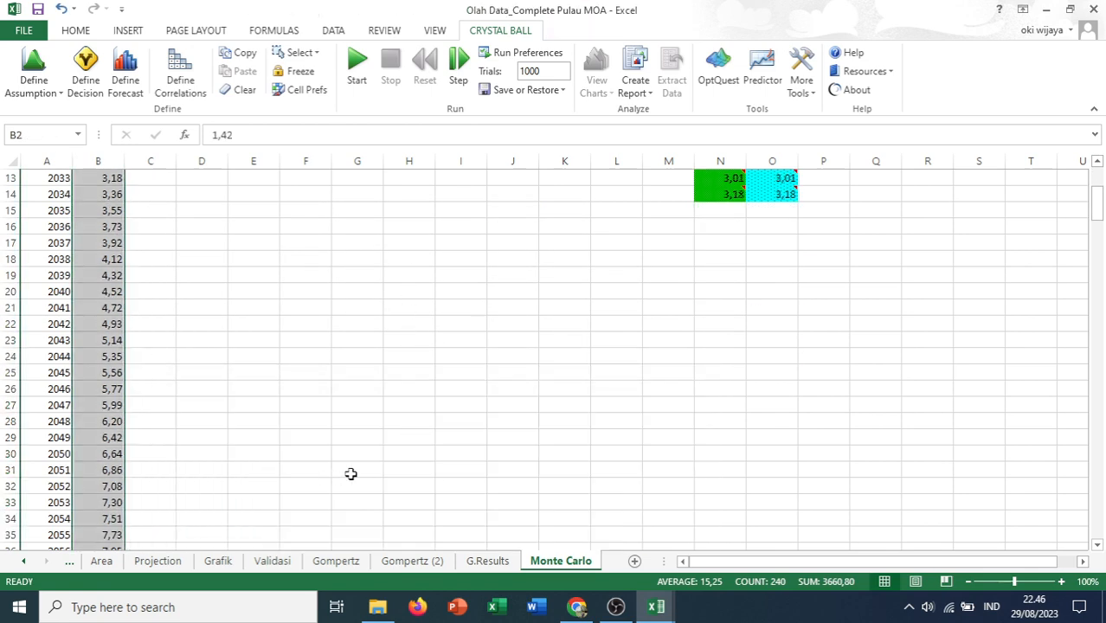
scroll(351, 471, "down", 4)
scroll(351, 472, "up", 8)
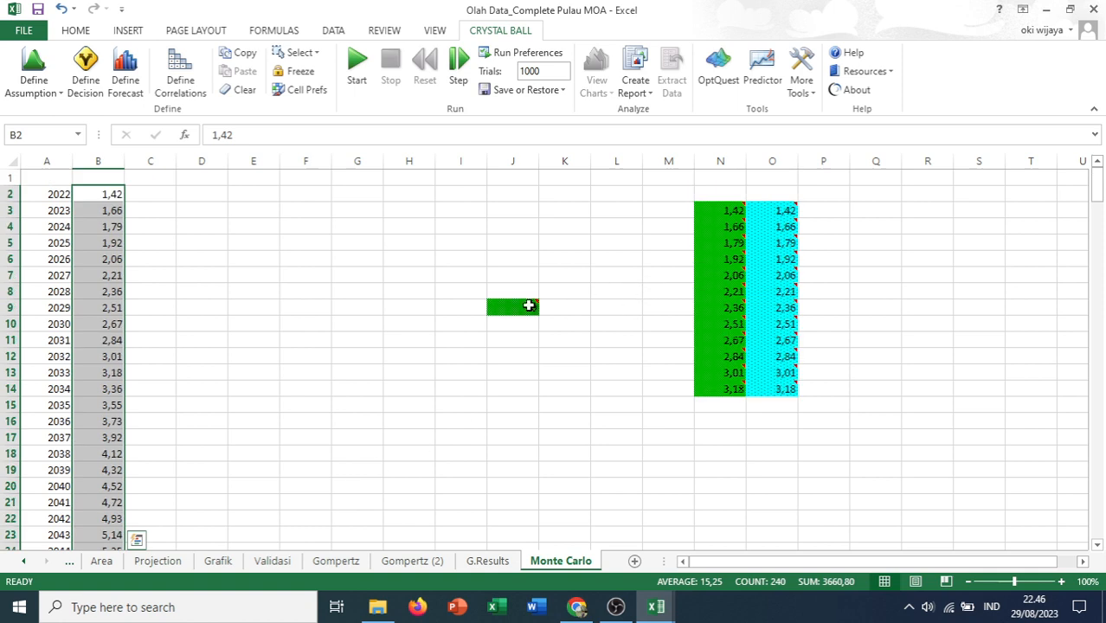
Delete the cells J2:P16 holding the old assumptions and forecasts, shifting the remaining cells left
left_click(523, 309)
key("Delete")
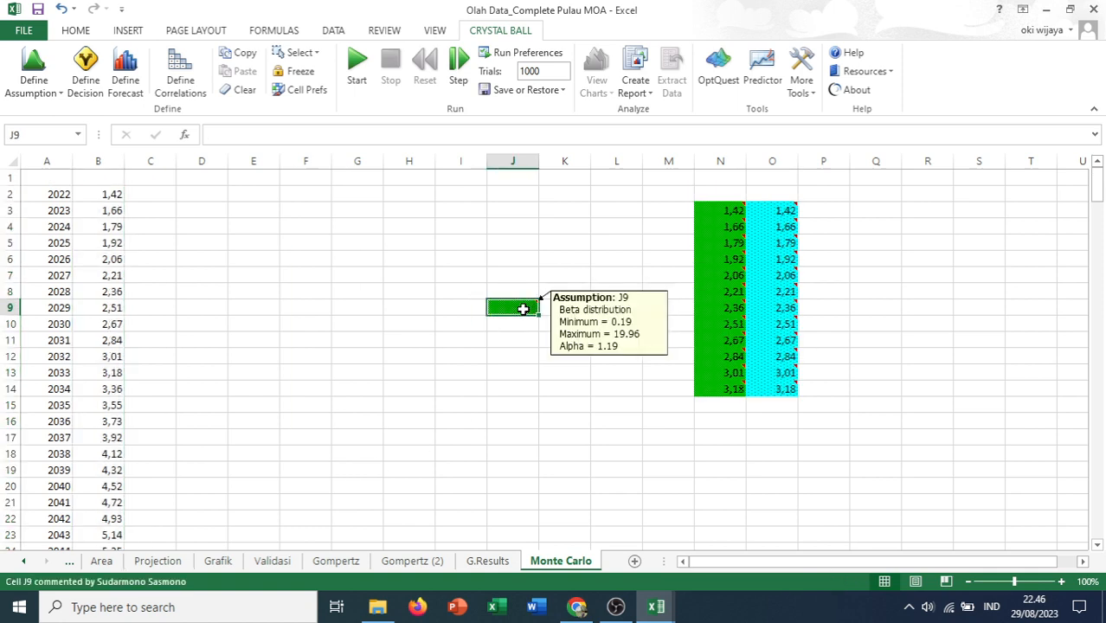
left_click_drag(512, 193, 820, 424)
right_click(673, 287)
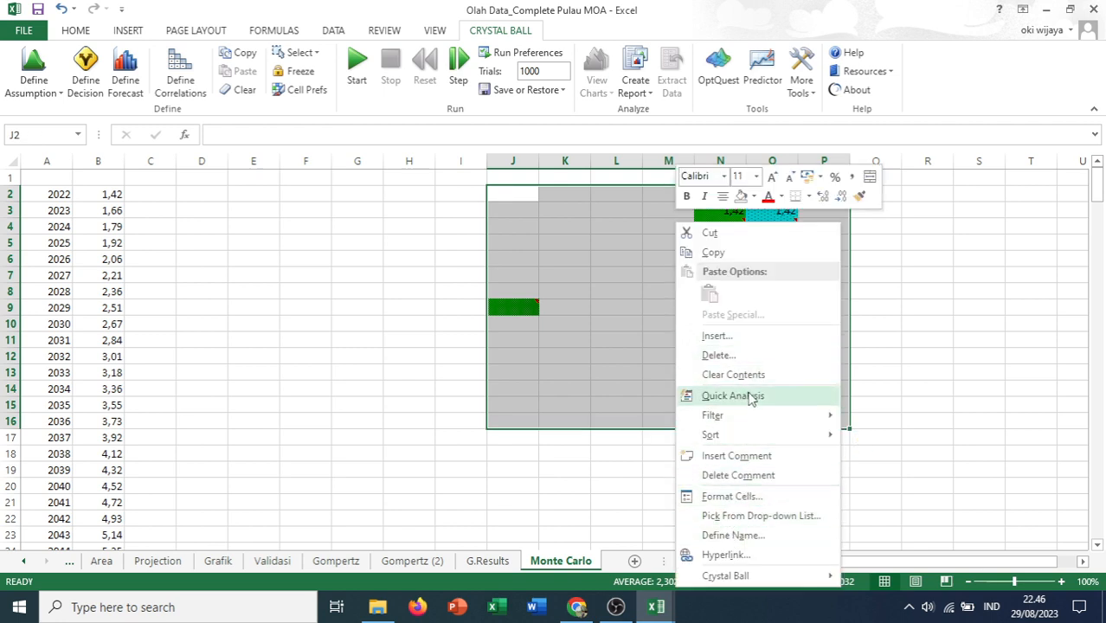
left_click(745, 356)
left_click(709, 400)
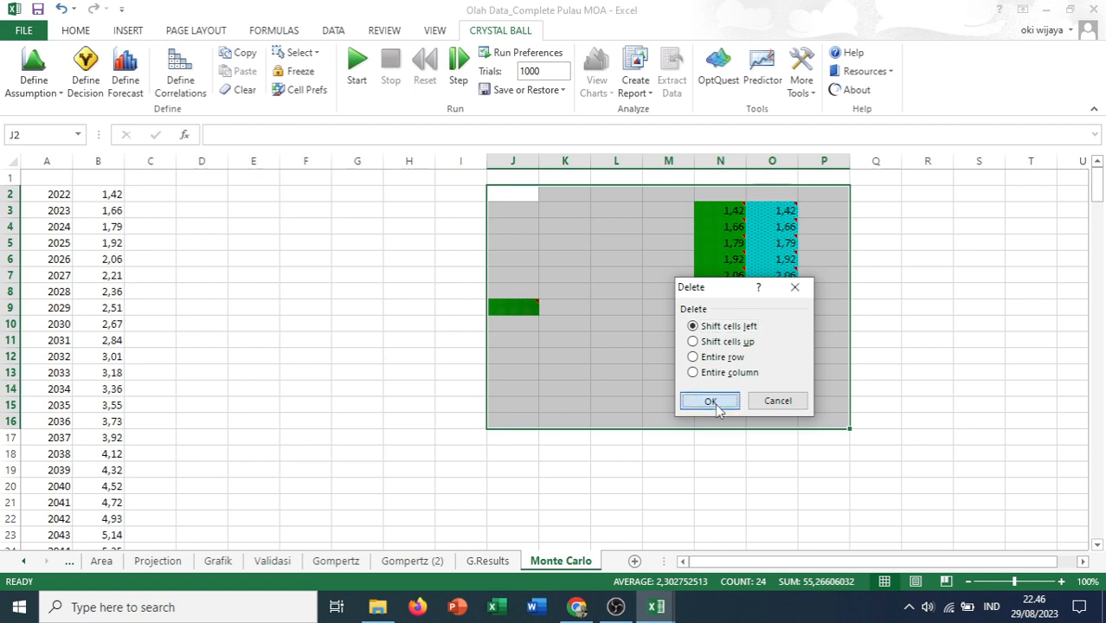
left_click(274, 240)
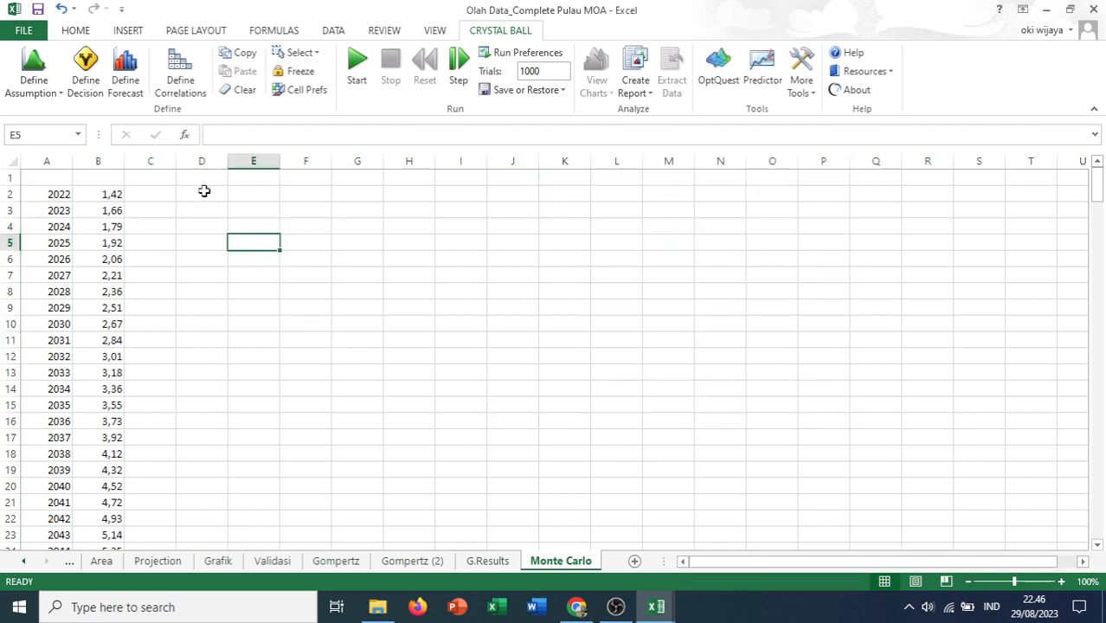
left_click(207, 195)
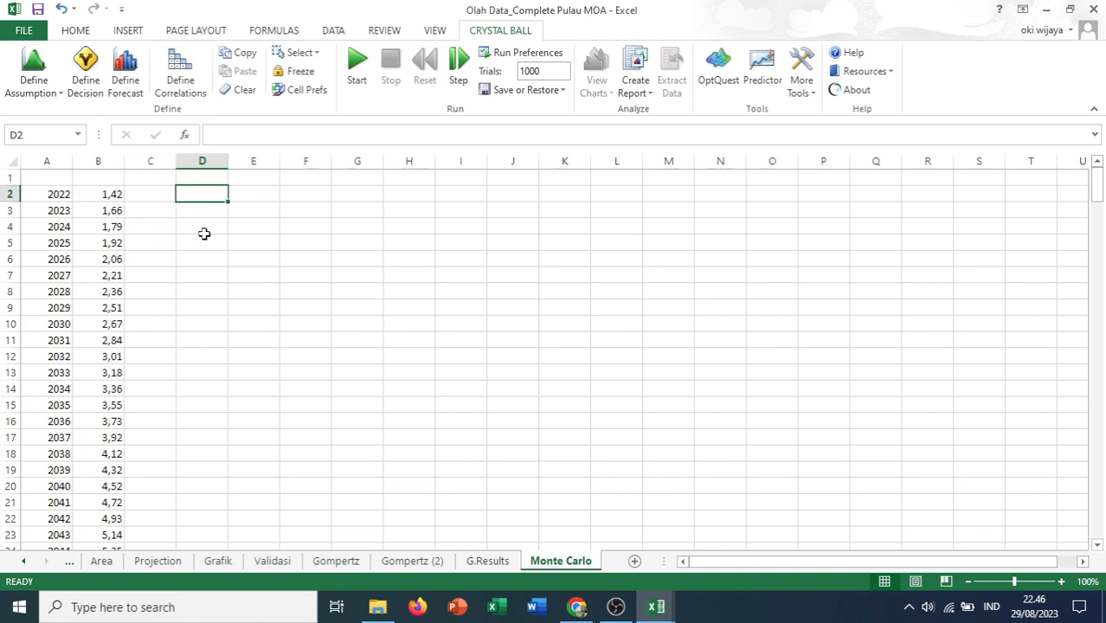
left_click(116, 188)
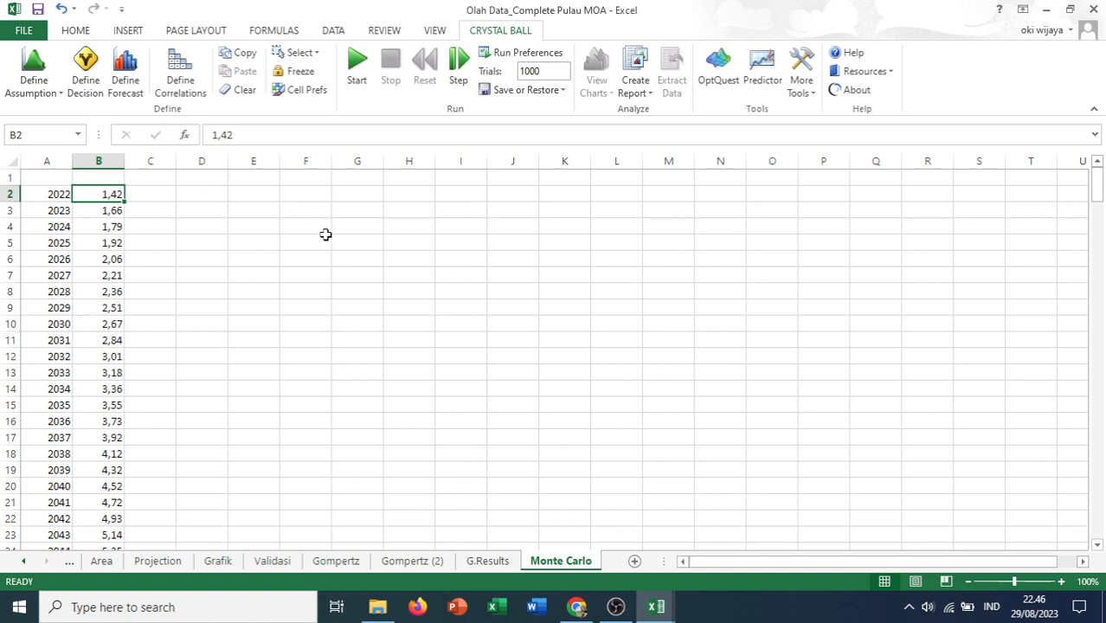
left_click(58, 93)
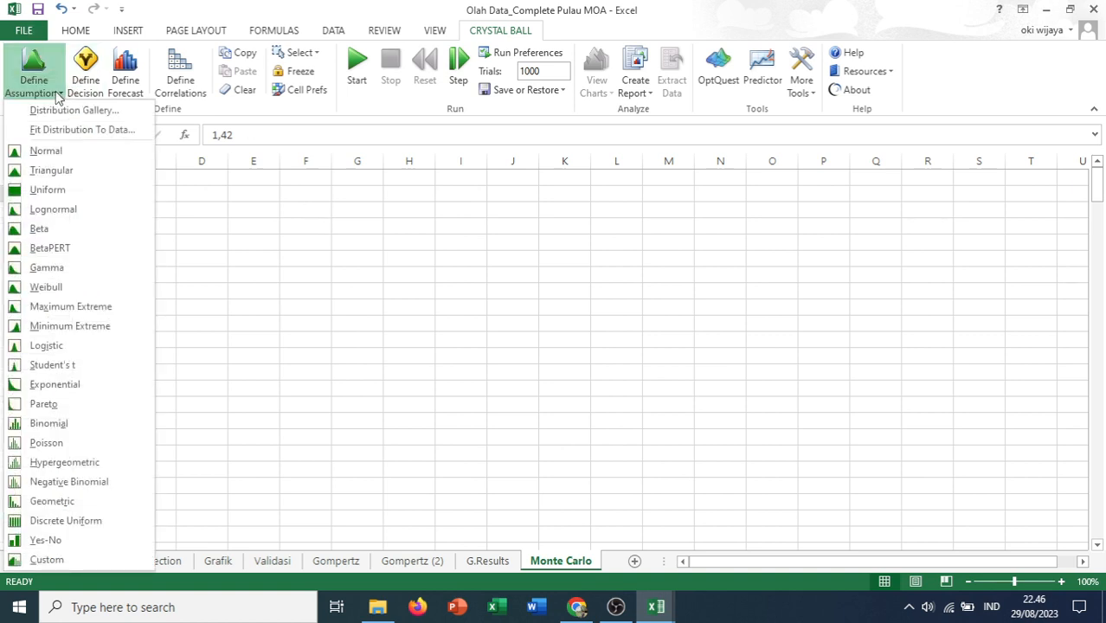
left_click(87, 521)
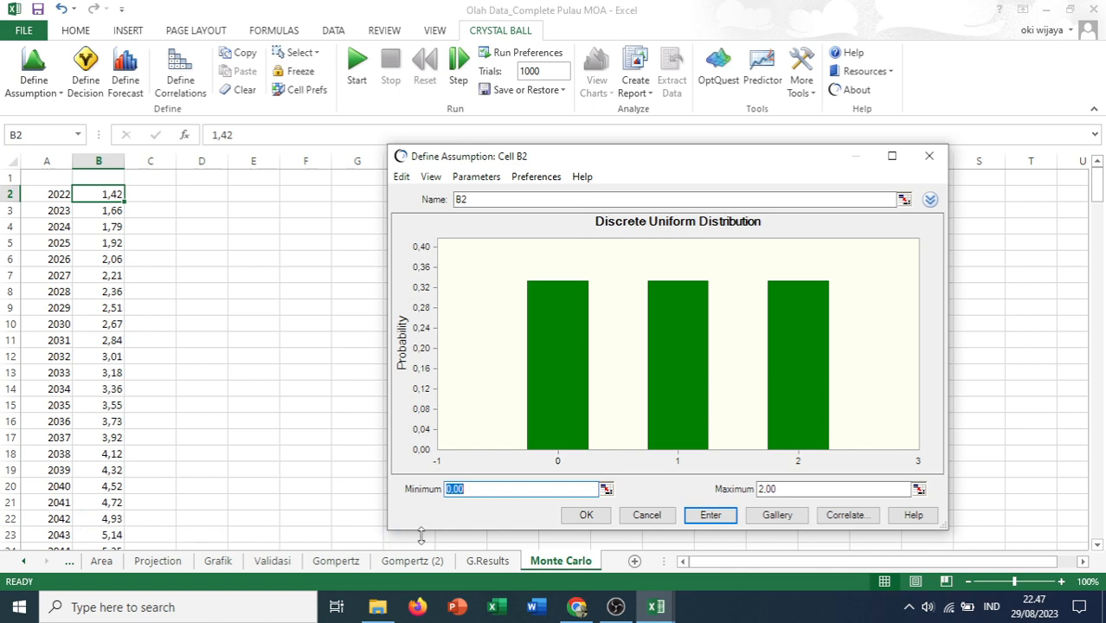
left_click(648, 514)
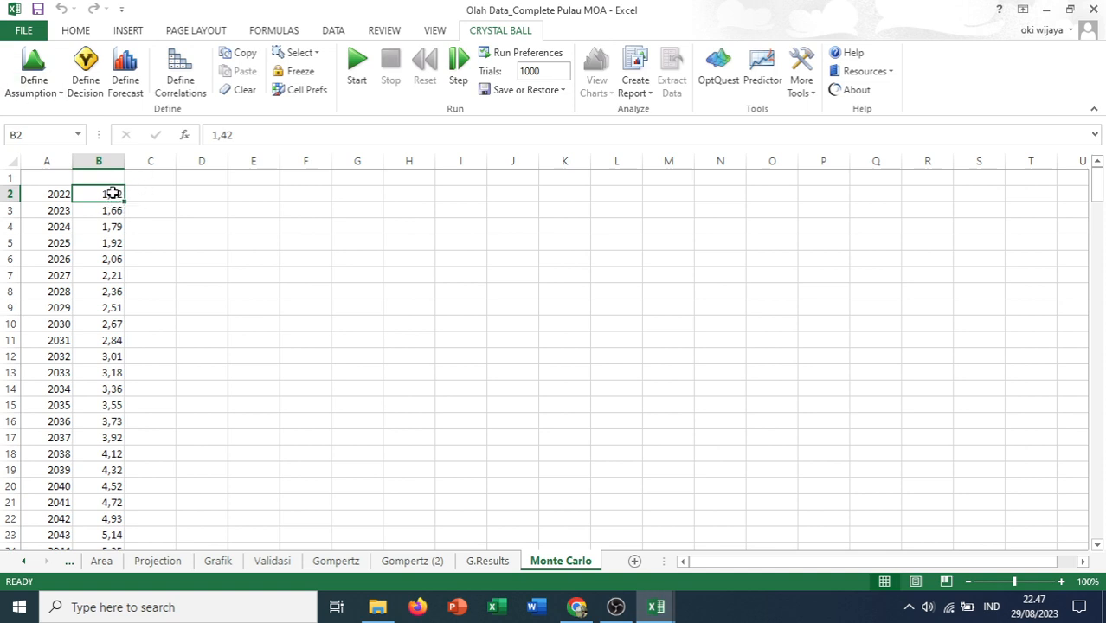
left_click(43, 96)
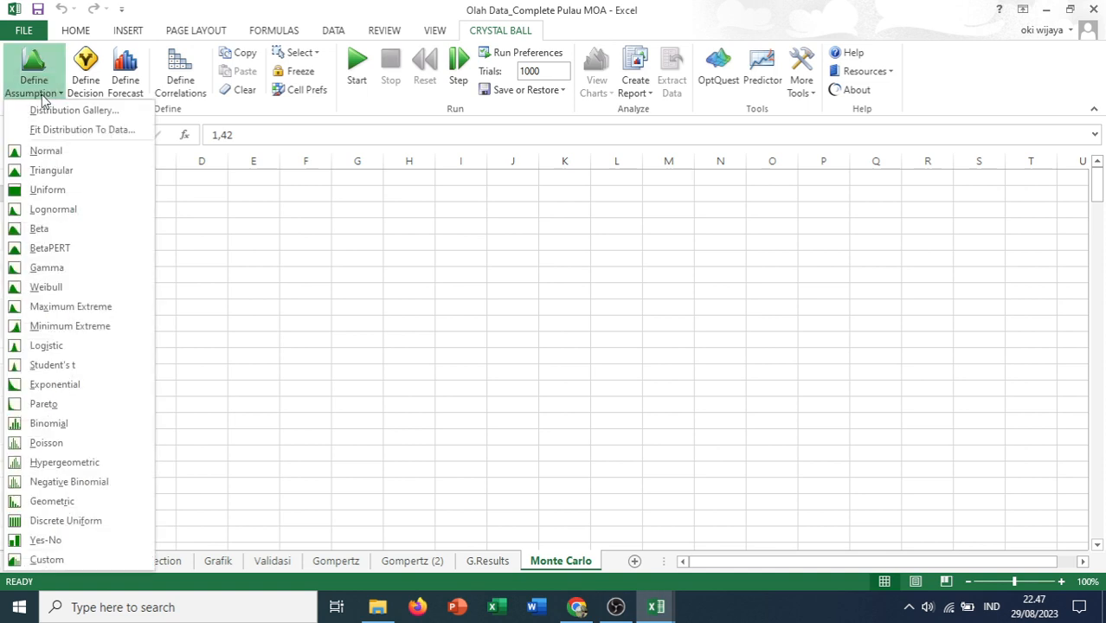
left_click(274, 309)
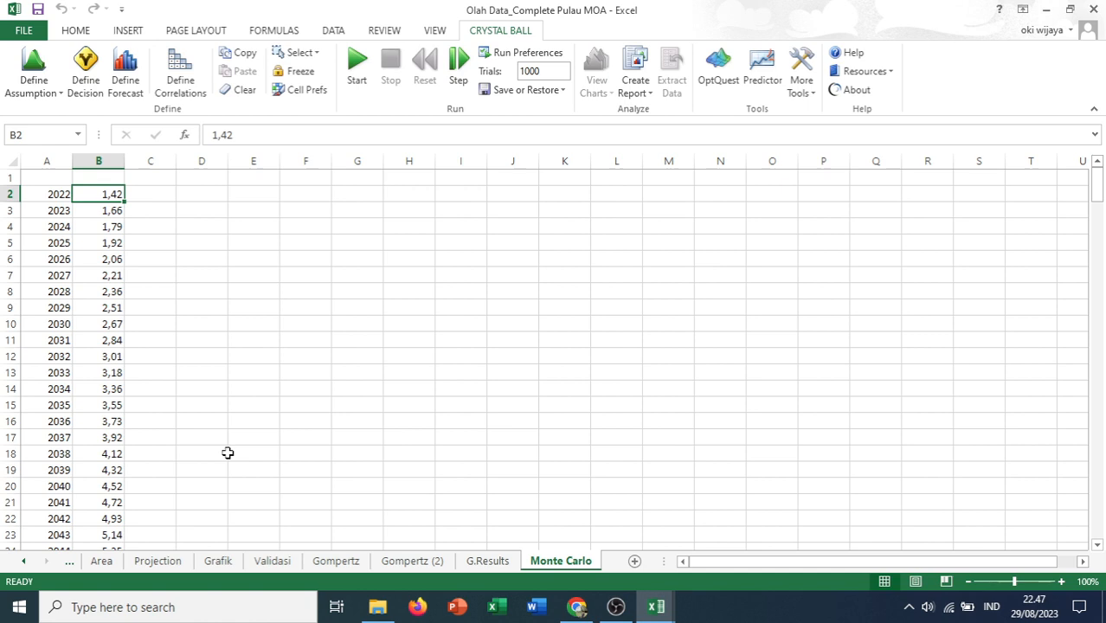
Select the column B values for the years 2022 to 2032, cells B2:B12
key("shift+Down")
key("shift+Down")
key("shift+Down")
key("shift+Down")
key("shift+Down")
key("shift+Down")
key("shift+Down")
key("shift+Down")
key("shift+Down")
key("shift+Down")
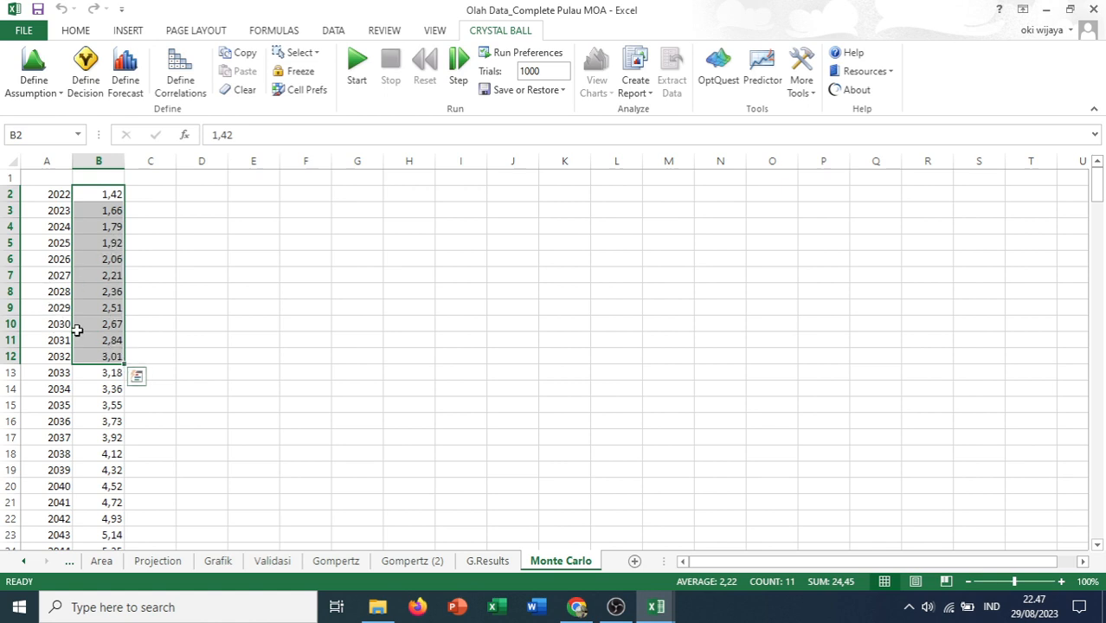
right_click(113, 284)
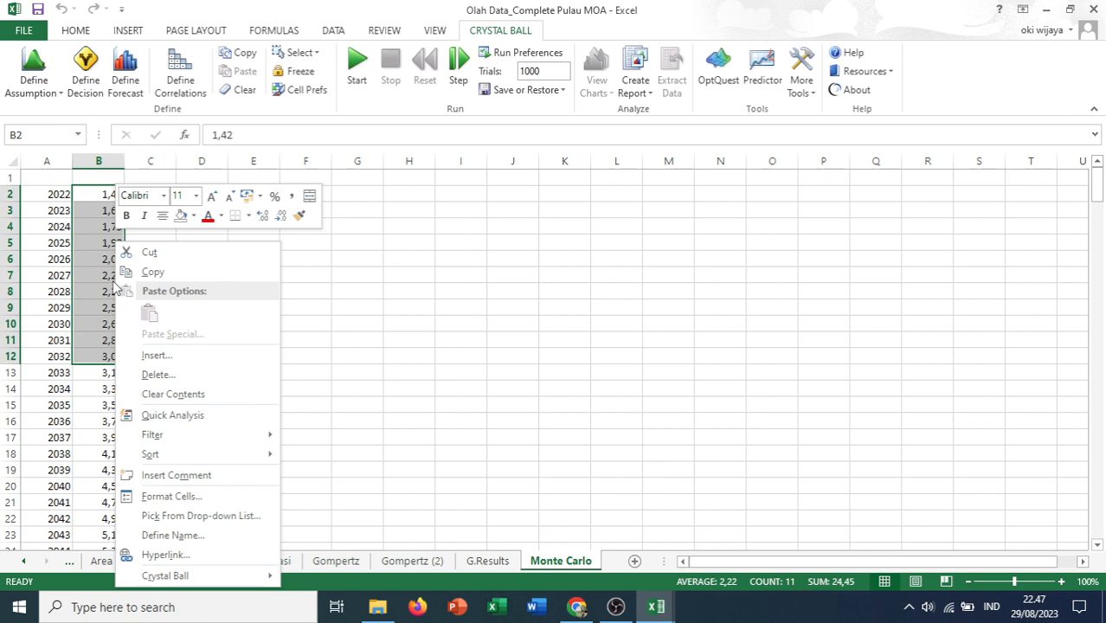
Try to fit all discrete distributions to the range B2:B12, with the ranking statistic on AutoSelect
left_click(43, 89)
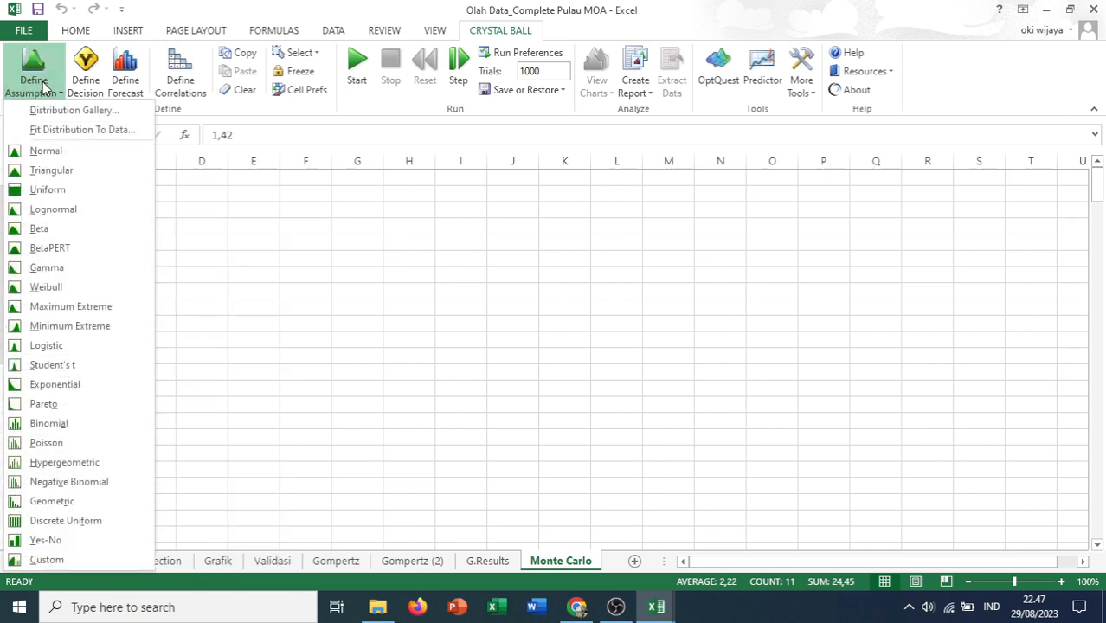
left_click(63, 130)
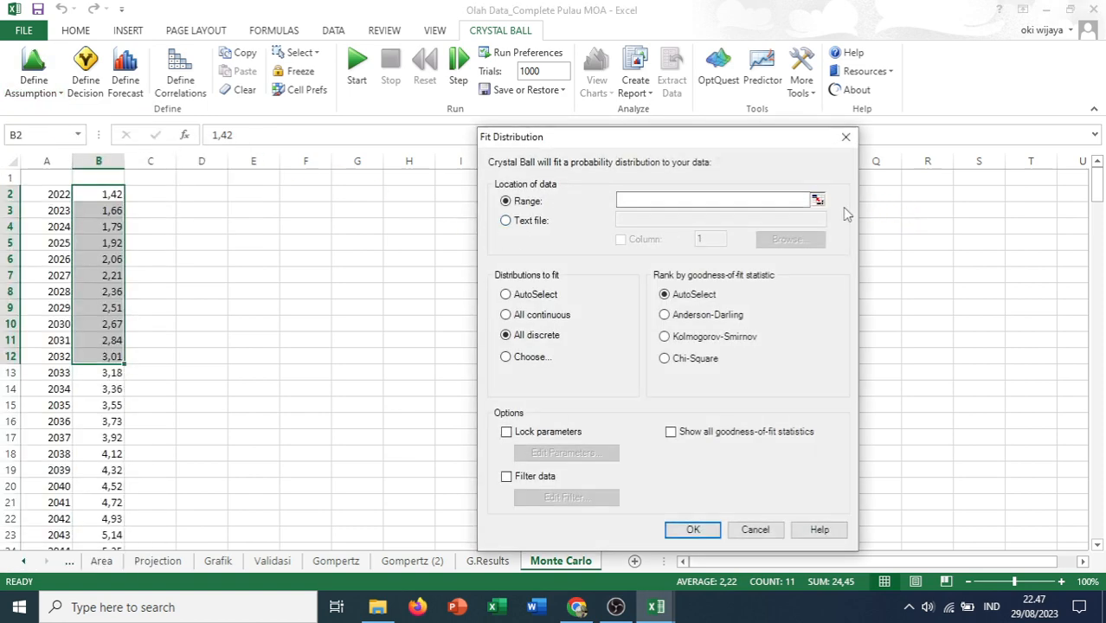
left_click(817, 200)
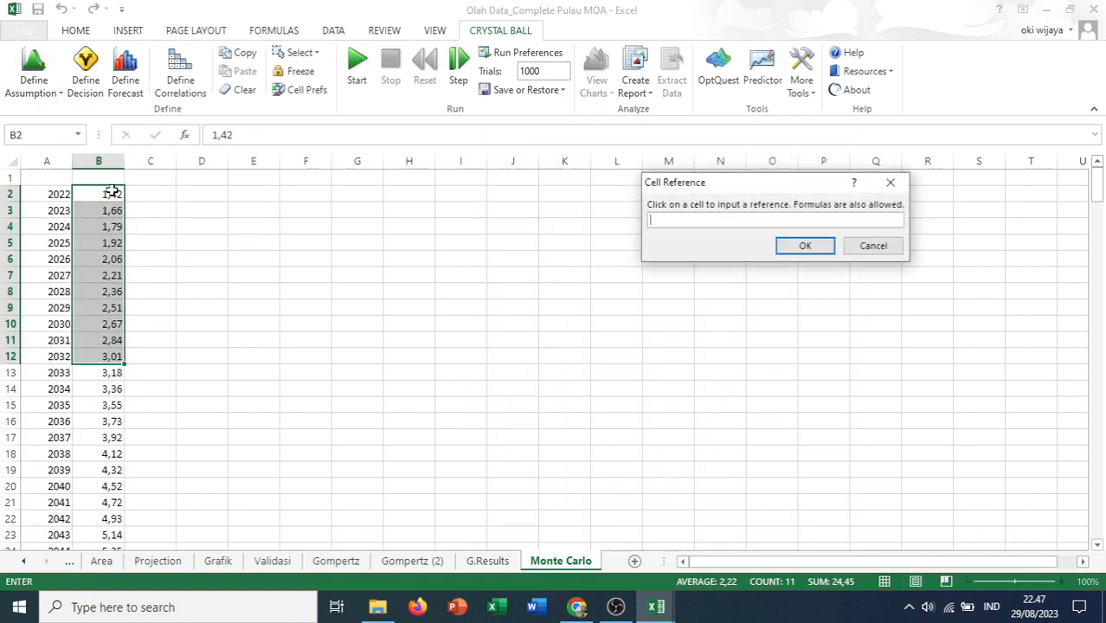
left_click(111, 191)
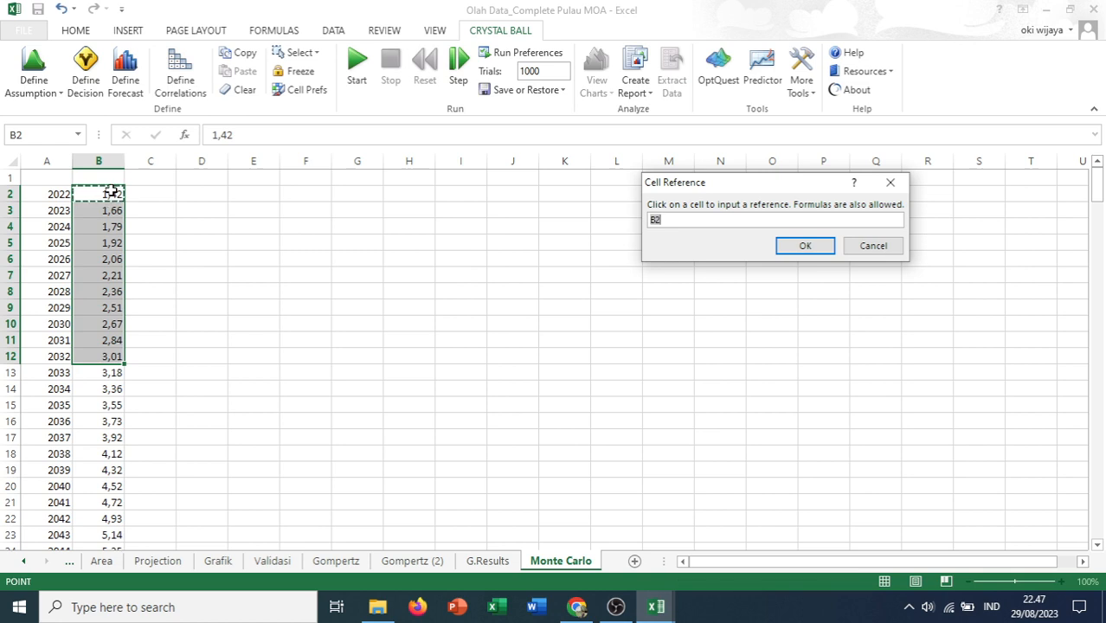
key("shift+Down")
key("shift+Down")
key("shift+Down")
key("shift+Down")
key("shift+Down")
key("shift+Down")
key("shift+Down")
key("shift+Down")
key("shift+Down")
key("shift+Down")
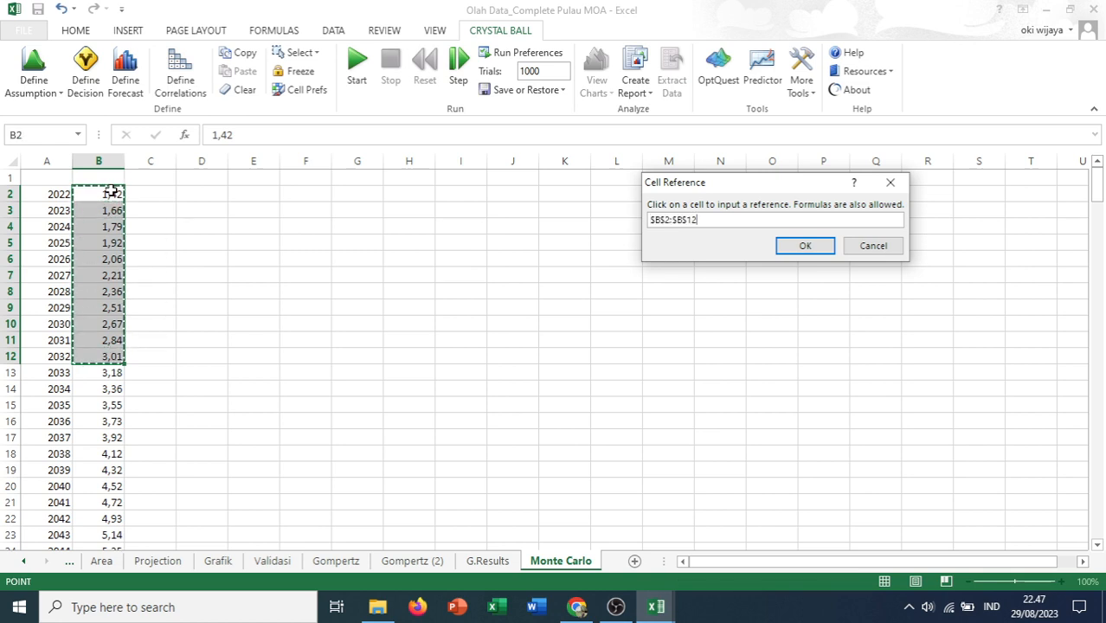
key("Return")
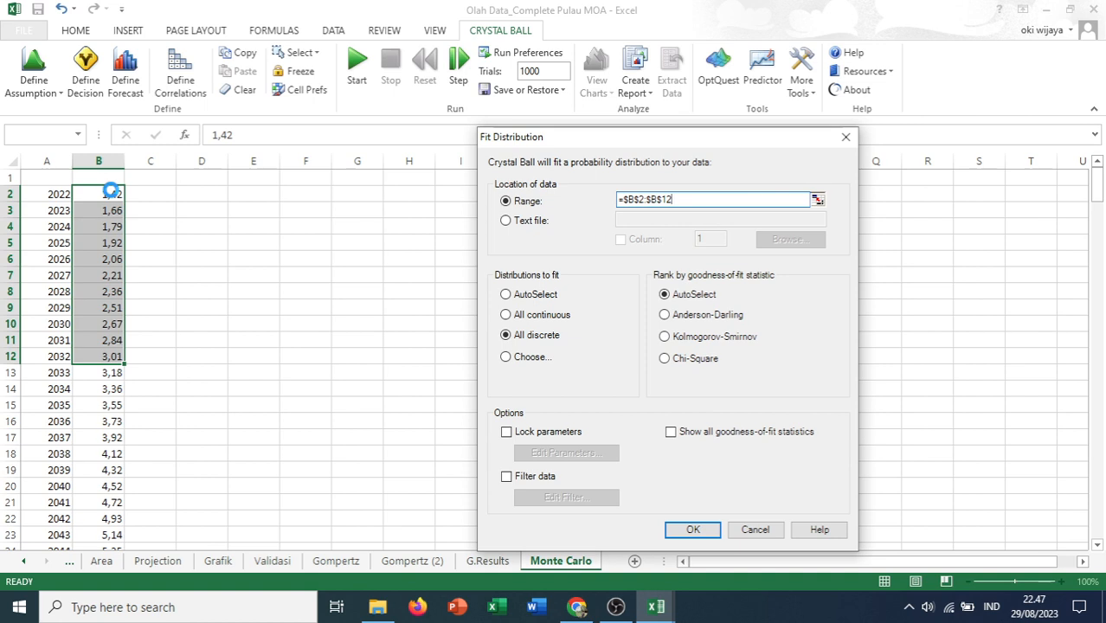
key("Return")
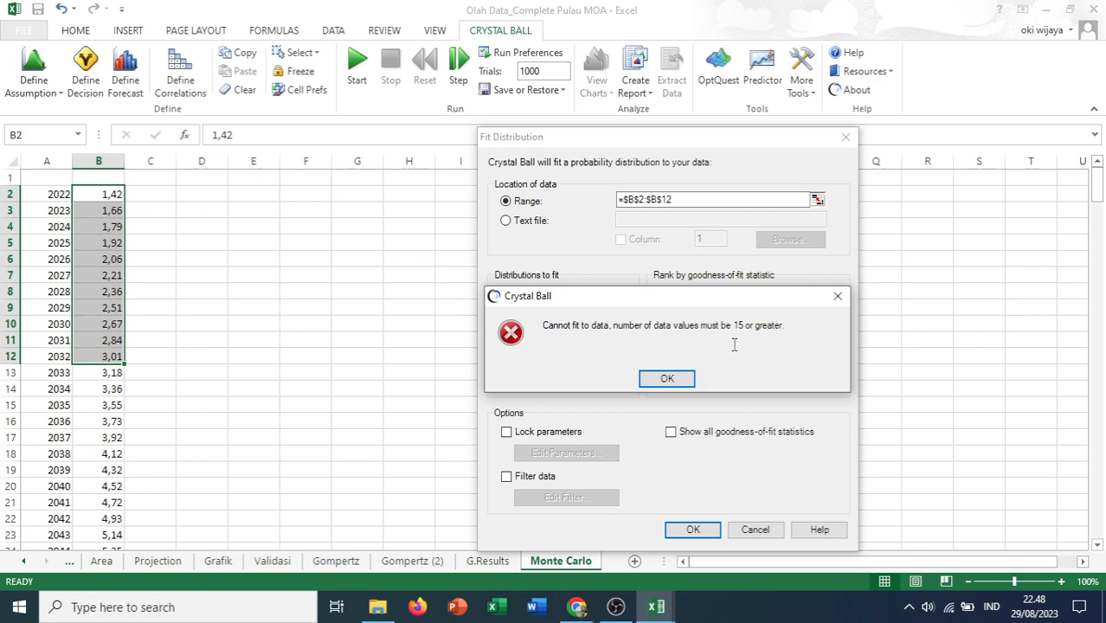
left_click(671, 379)
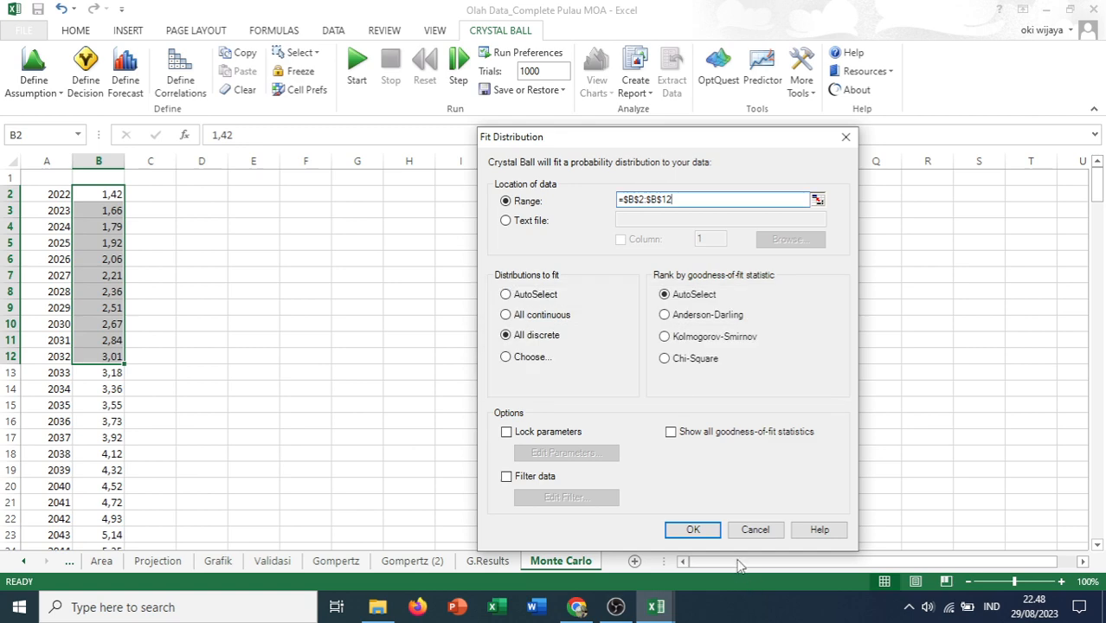
left_click(697, 529)
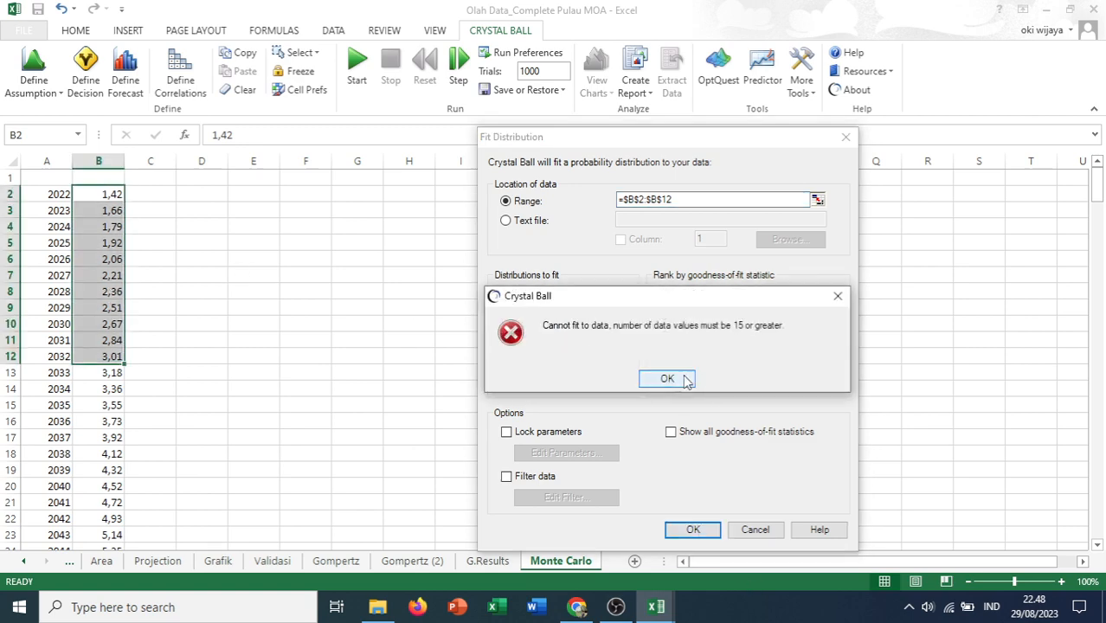
left_click(669, 379)
left_click(751, 529)
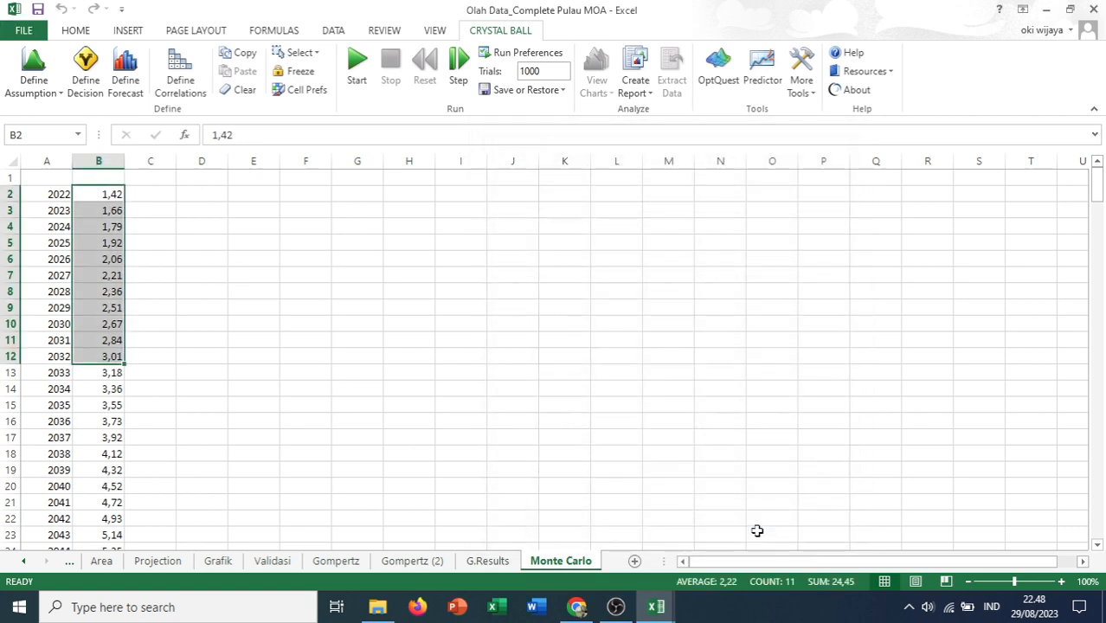
Select cells B2:B13 and define a Discrete Uniform assumption for B2 with minimum 0 and maximum 2
left_click(120, 193)
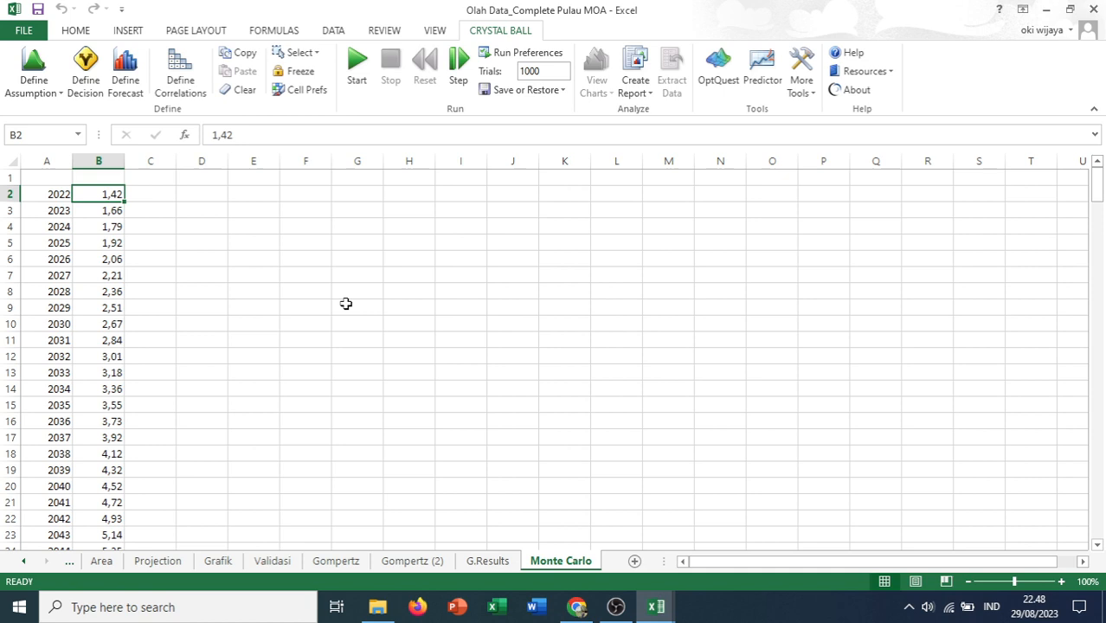
key("shift+Down")
key("shift+Down")
key("shift+Down")
key("shift+Down")
key("shift+Down")
key("shift+Down")
key("shift+Down")
key("shift+Down")
key("shift+Down")
key("shift+Down")
key("shift+Down")
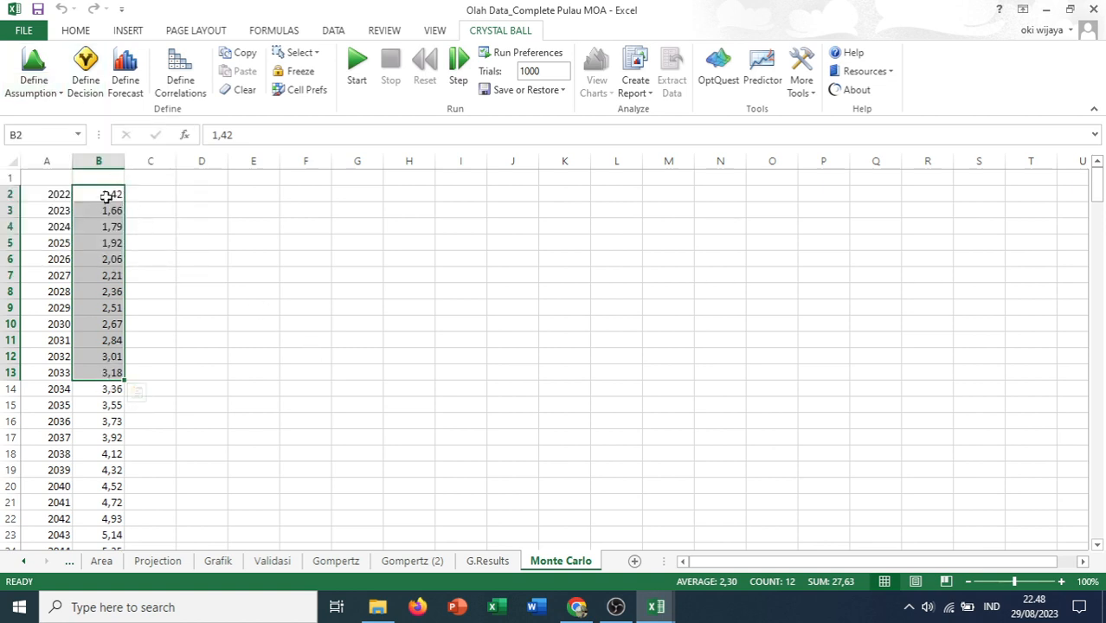
left_click(51, 92)
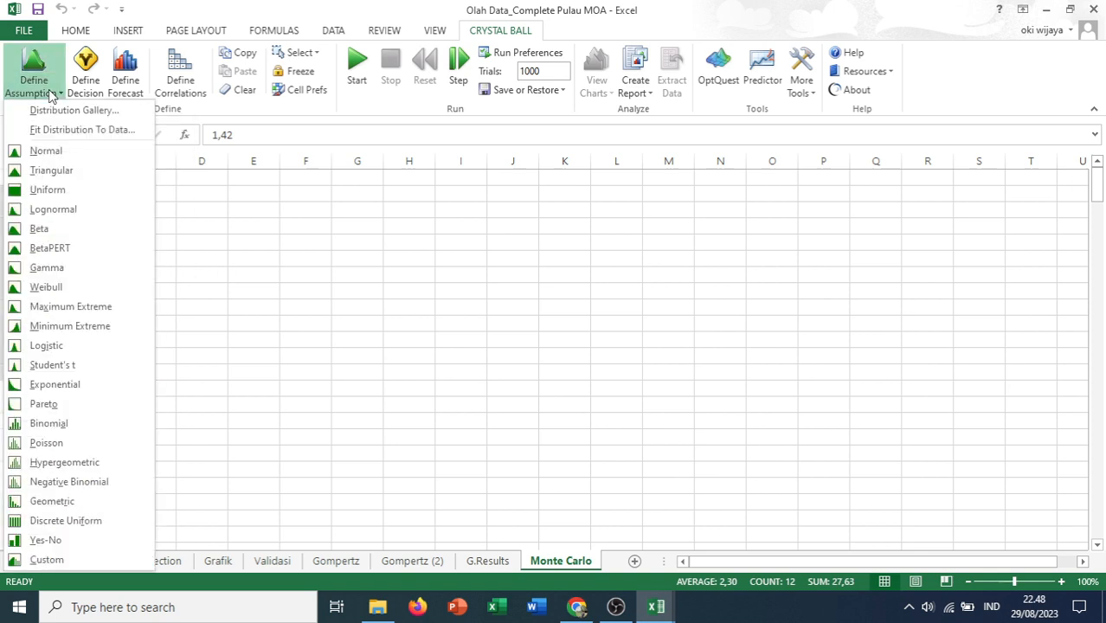
left_click(75, 524)
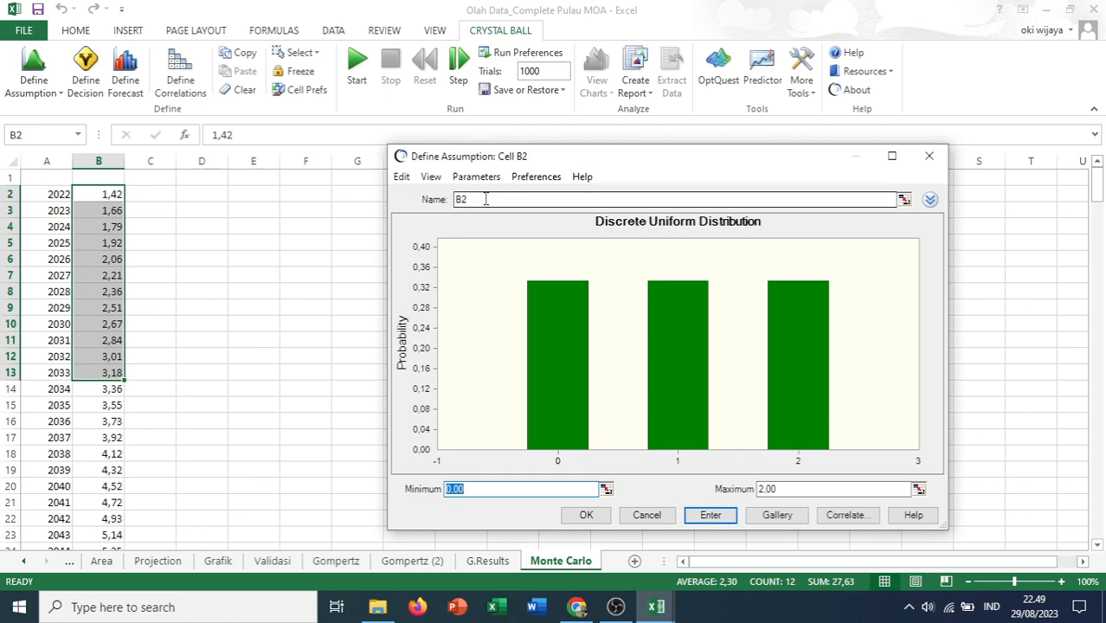
left_click_drag(485, 199, 449, 200)
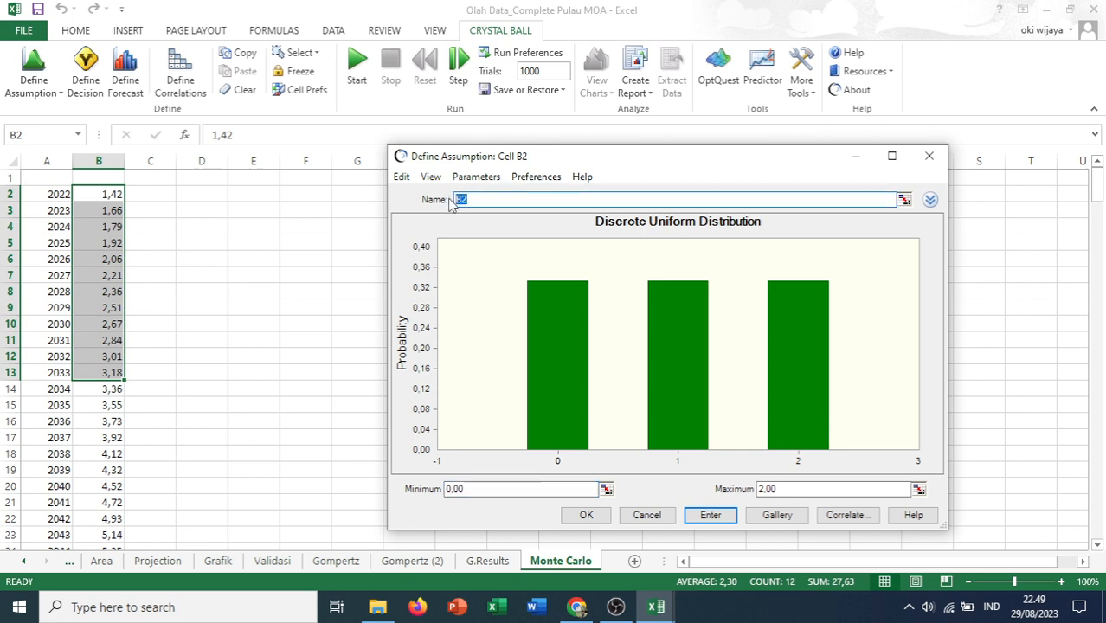
left_click(708, 515)
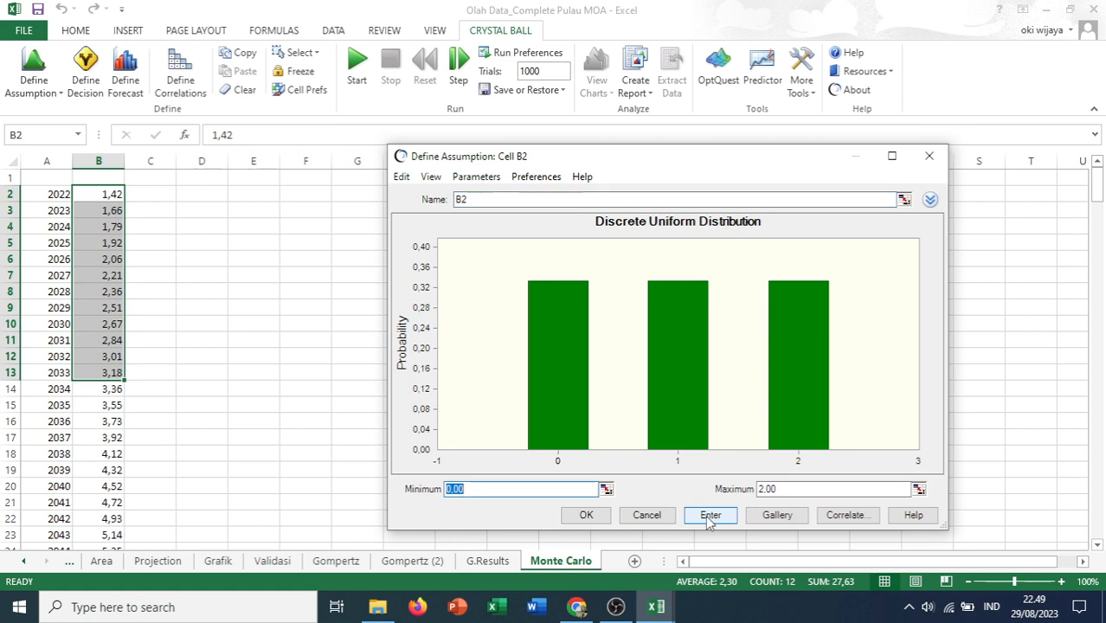
left_click(585, 515)
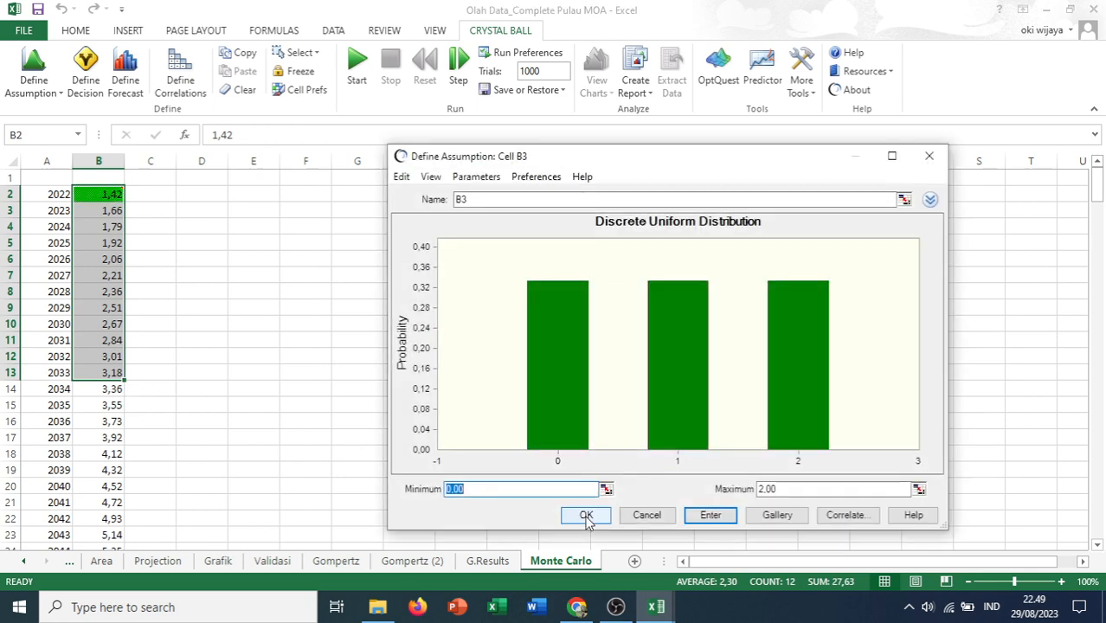
Accept the default Discrete Uniform assumptions for the remaining selected cells, B3 to B13
left_click(585, 515)
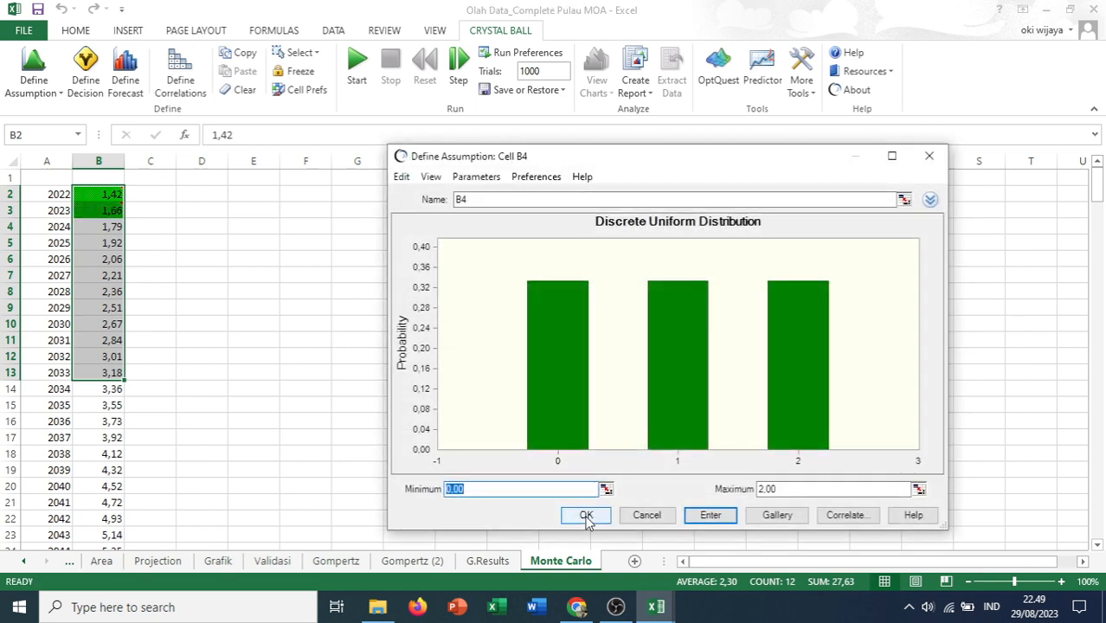
left_click(586, 512)
left_click(586, 513)
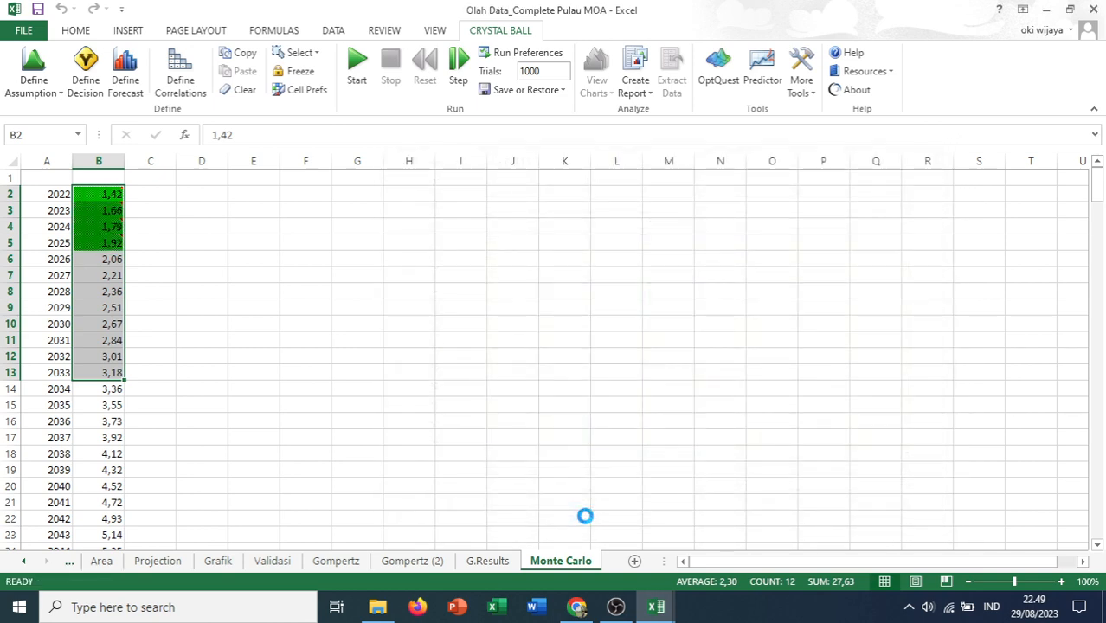
left_click(585, 512)
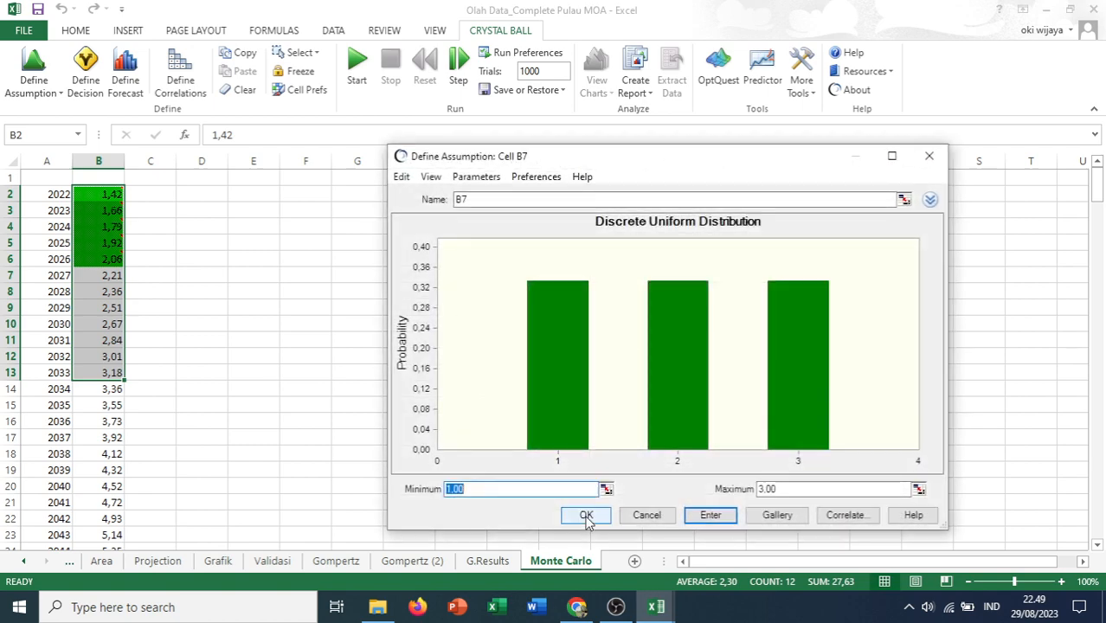
left_click(586, 516)
left_click(586, 516)
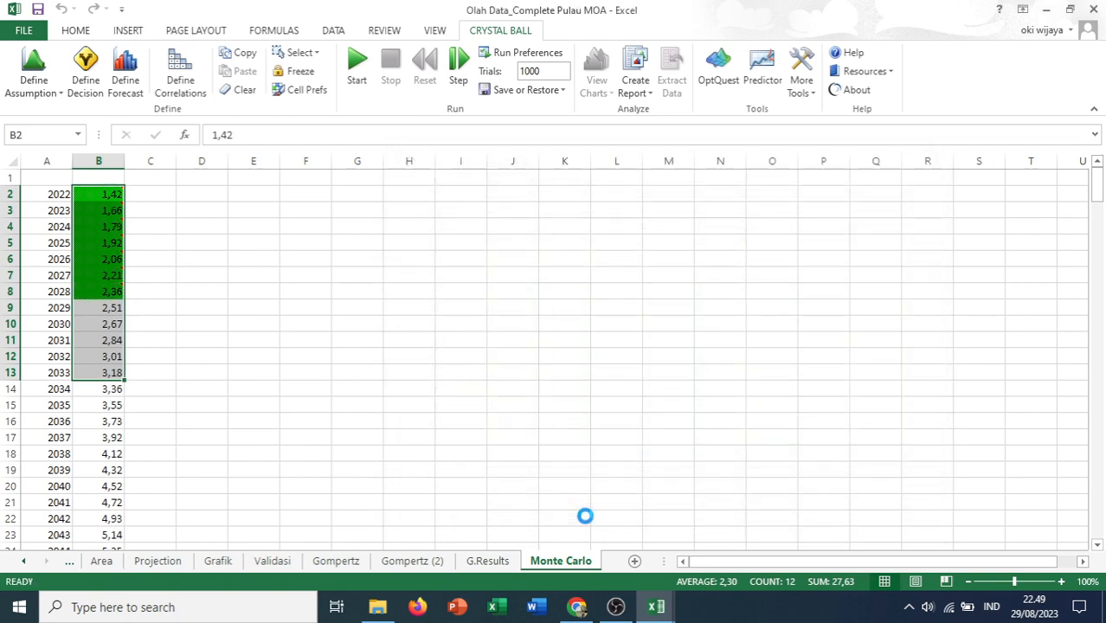
left_click(585, 516)
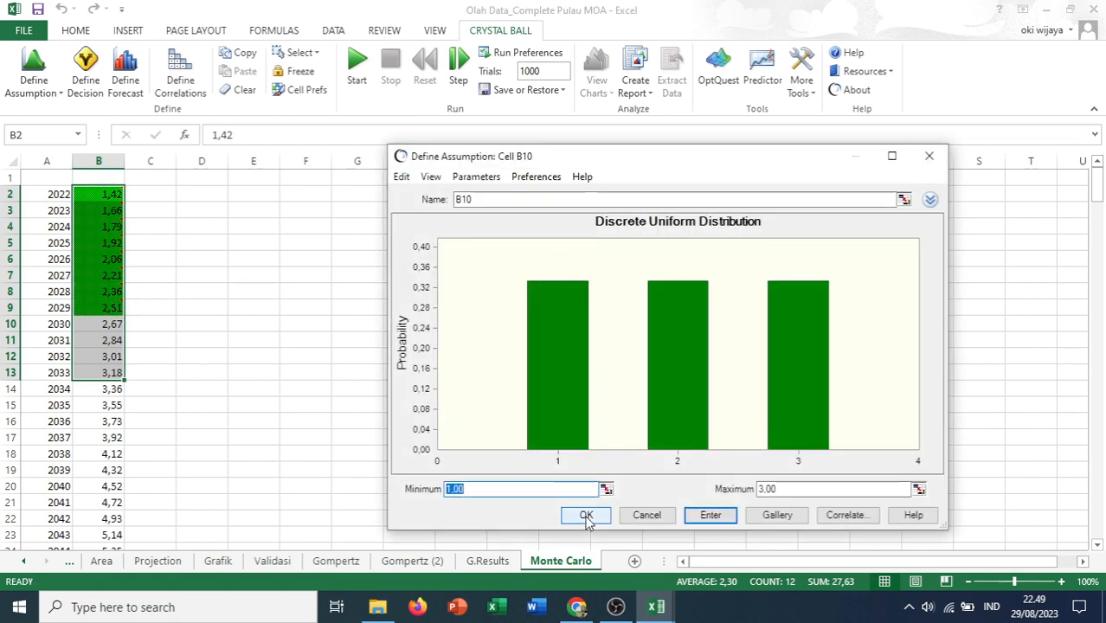
left_click(586, 515)
left_click(585, 516)
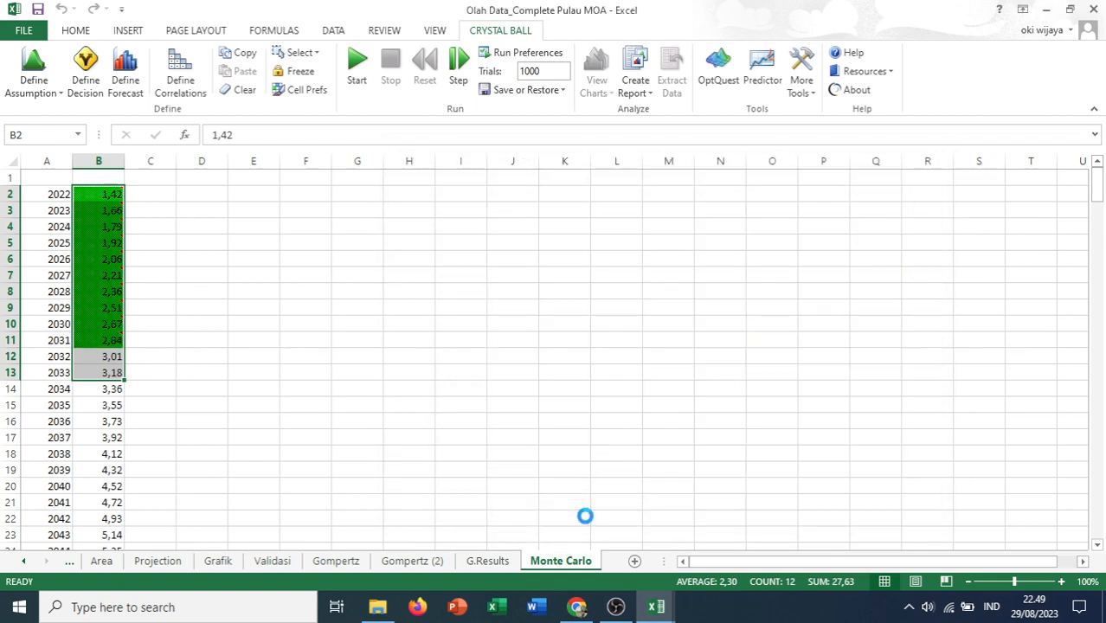
left_click(586, 515)
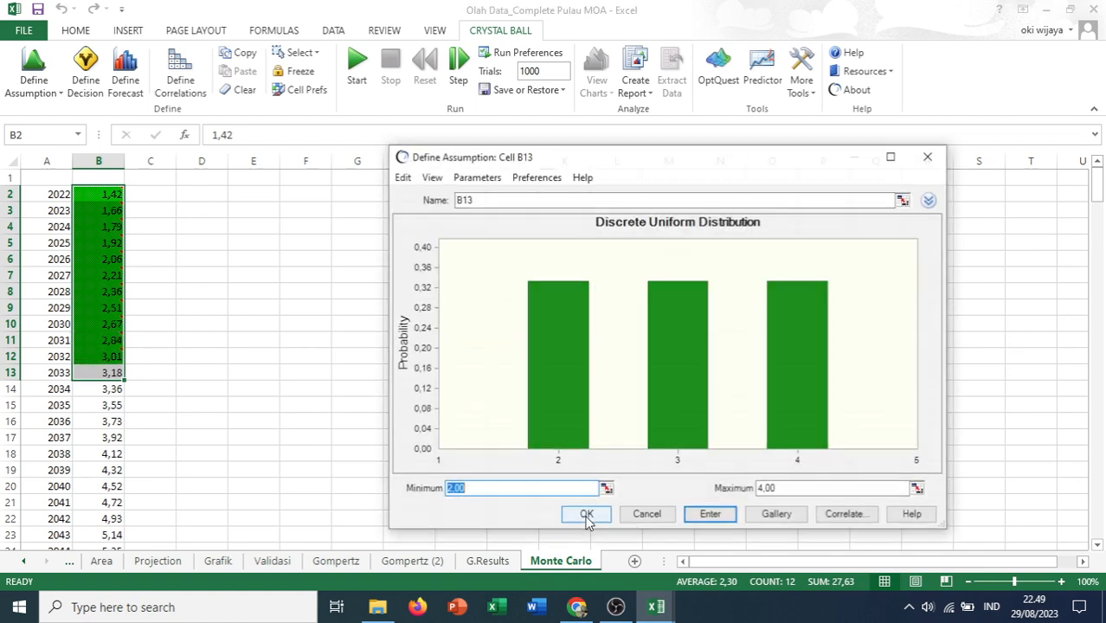
left_click(585, 516)
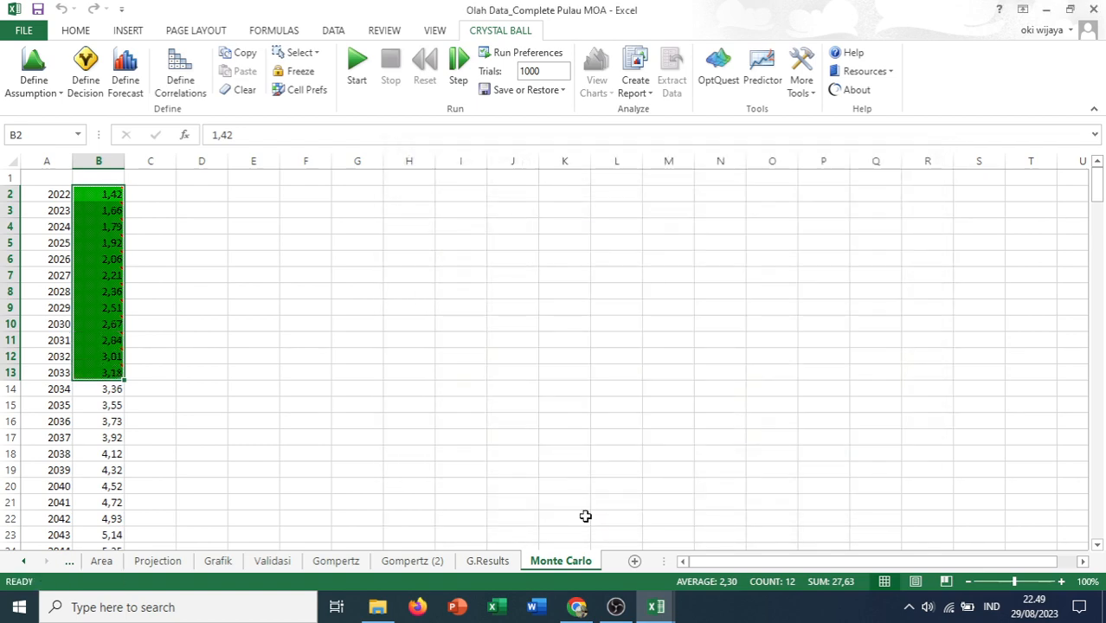
Link C2:C13 to the adjacent column B cells by entering =B2 and =B3 and filling the formulas down to row 13
left_click(171, 192)
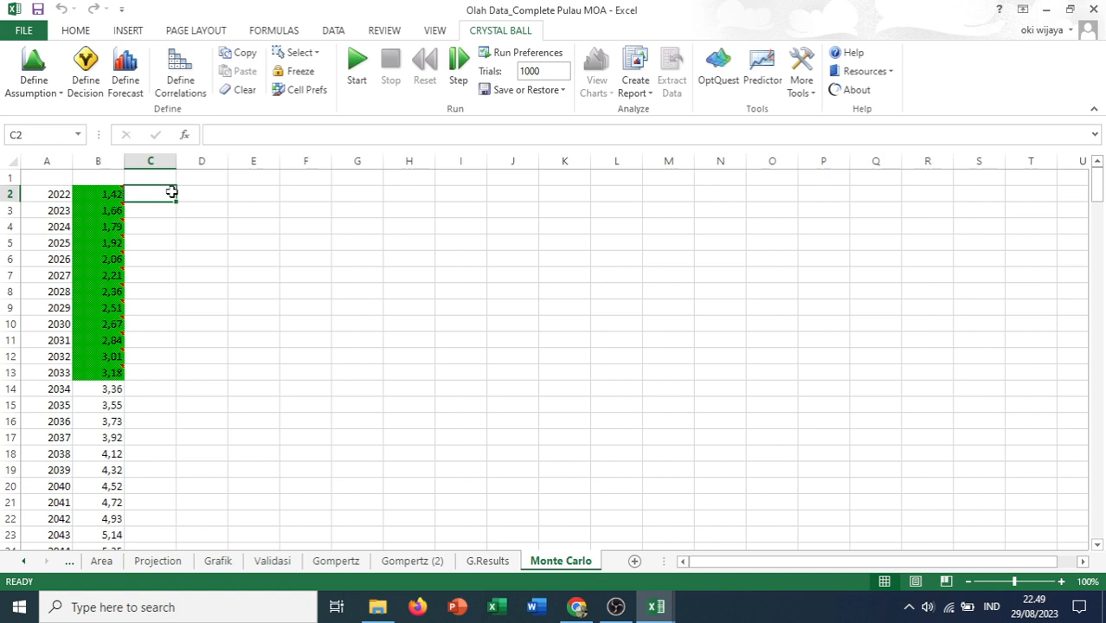
type("=")
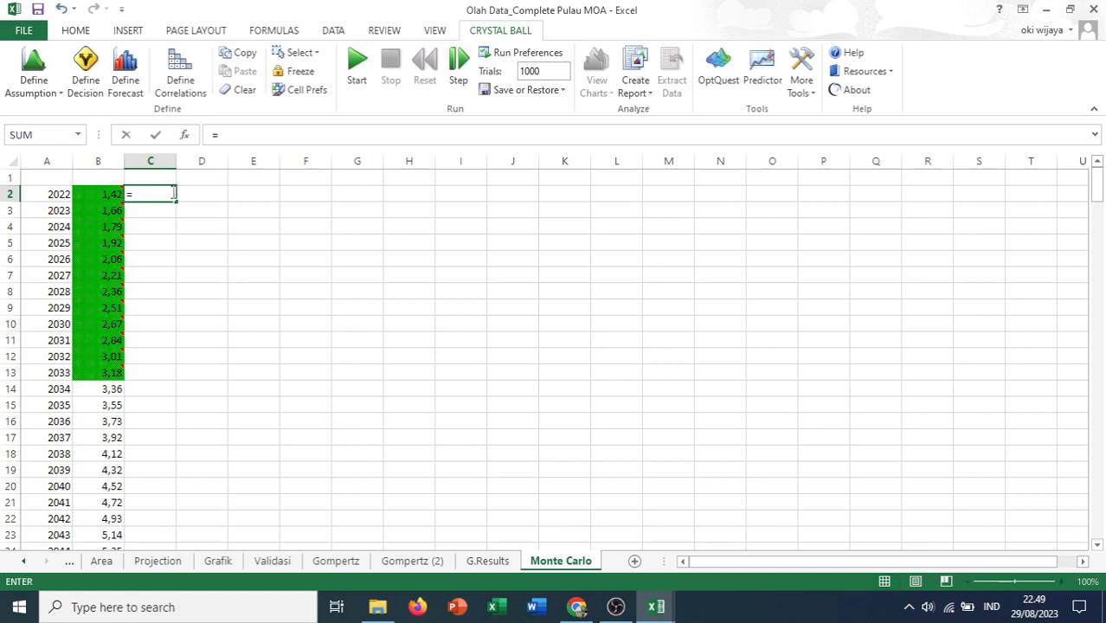
key("Left")
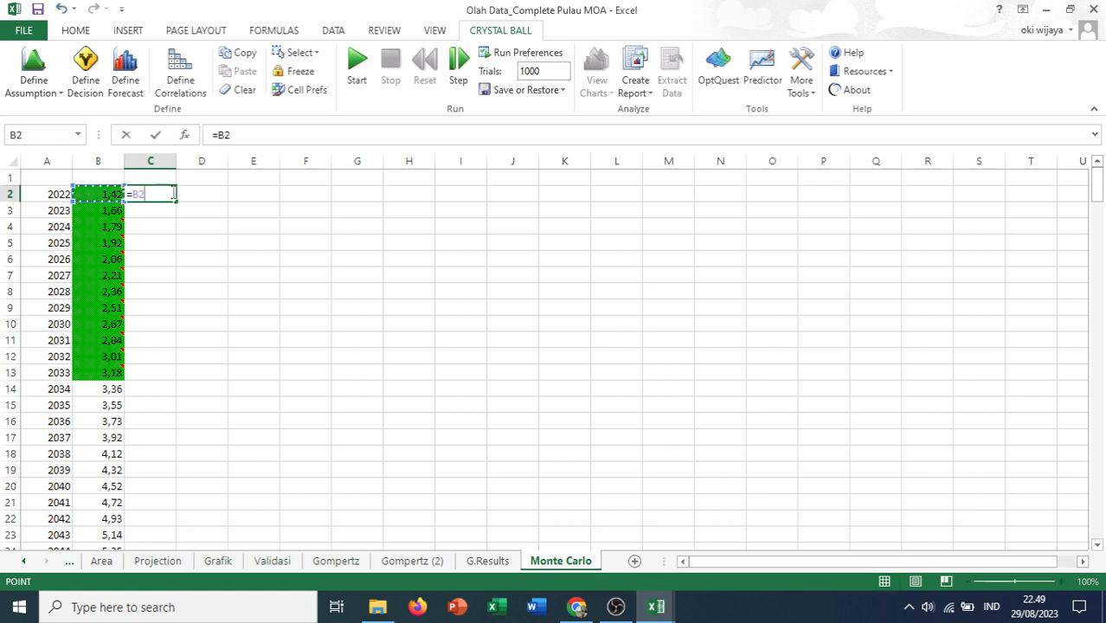
key("Return")
type("=")
key("Left")
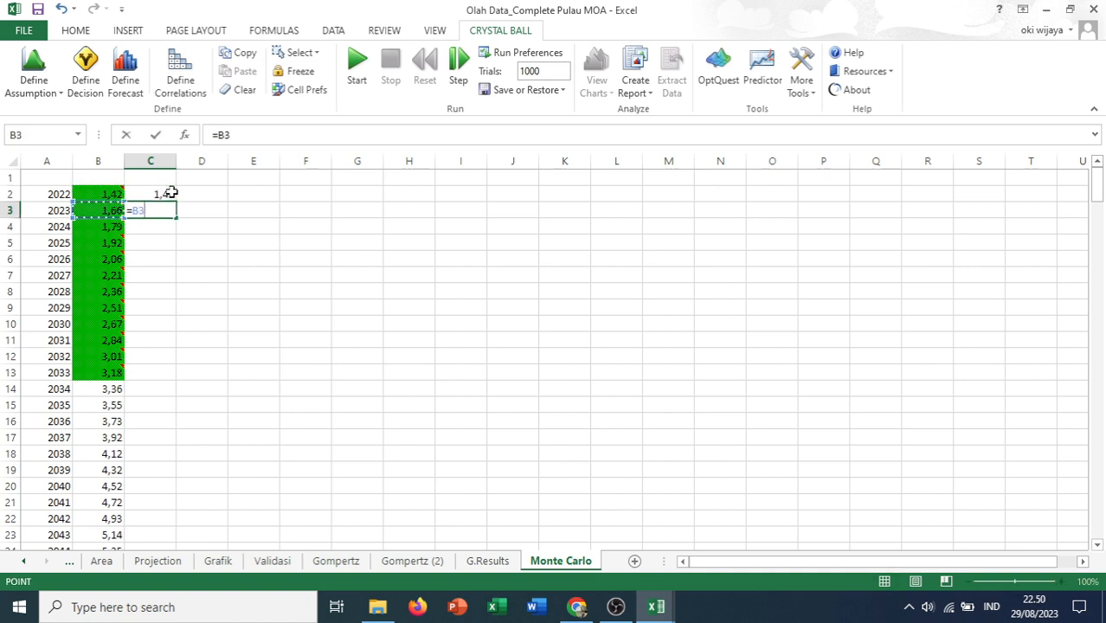
key("Return")
key("Up")
key("Up")
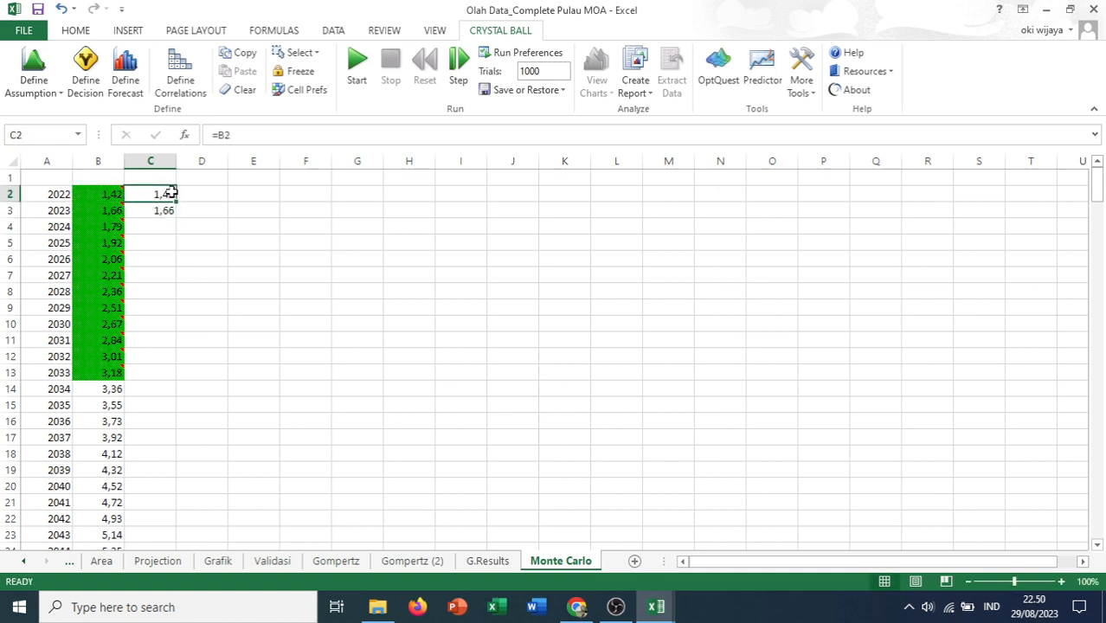
left_click_drag(171, 192, 170, 208)
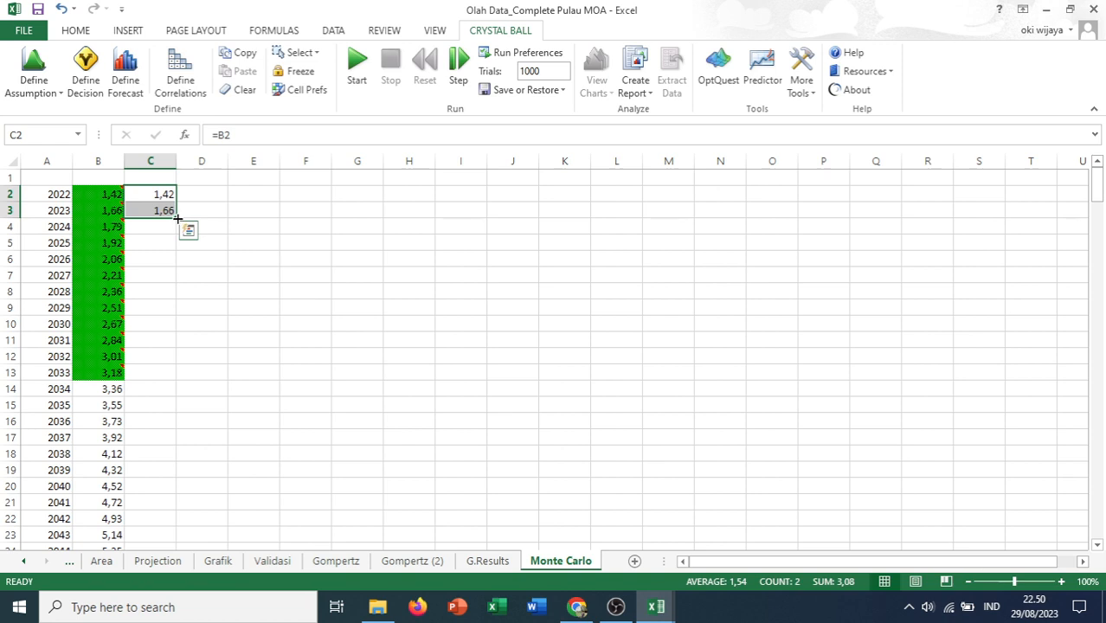
left_click_drag(178, 218, 159, 380)
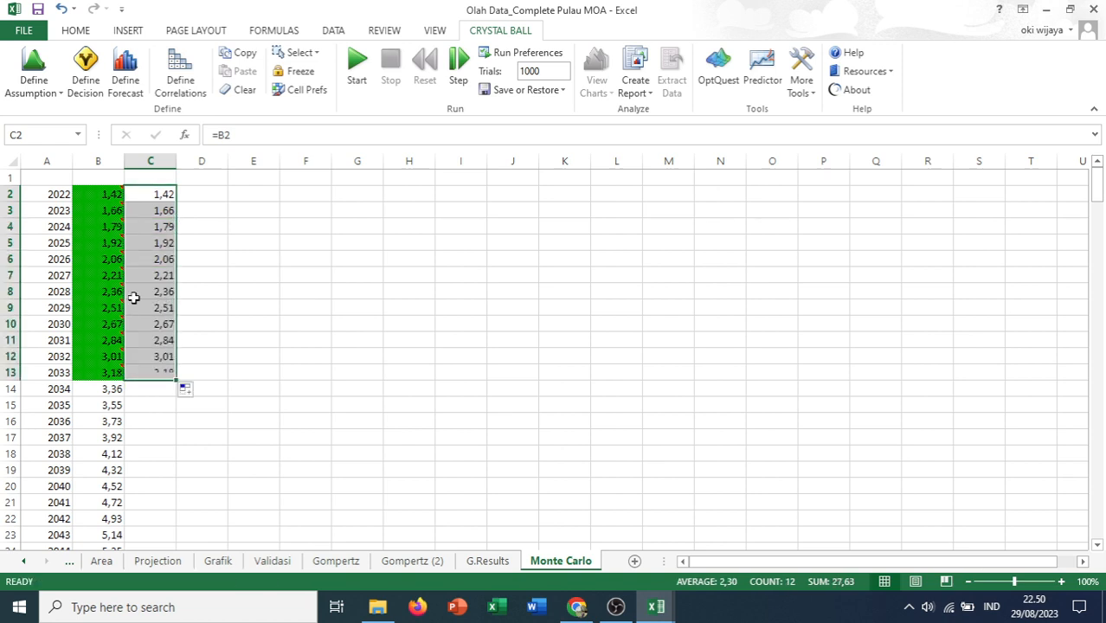
Select cells C2:C13 and define a forecast for C2 named 2022
left_click(161, 209)
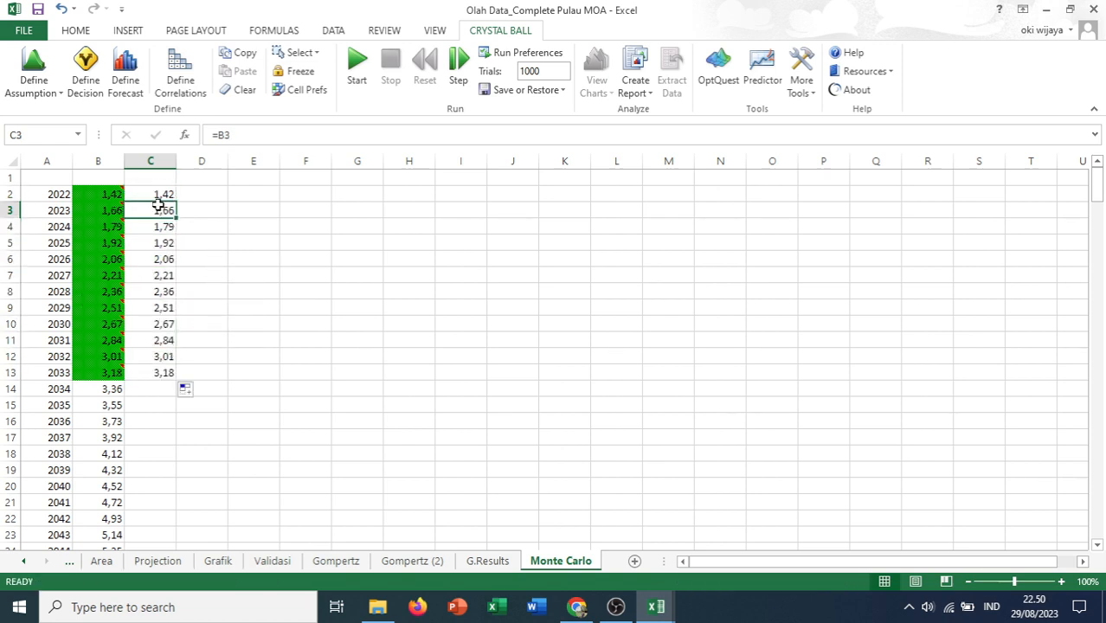
left_click(155, 193)
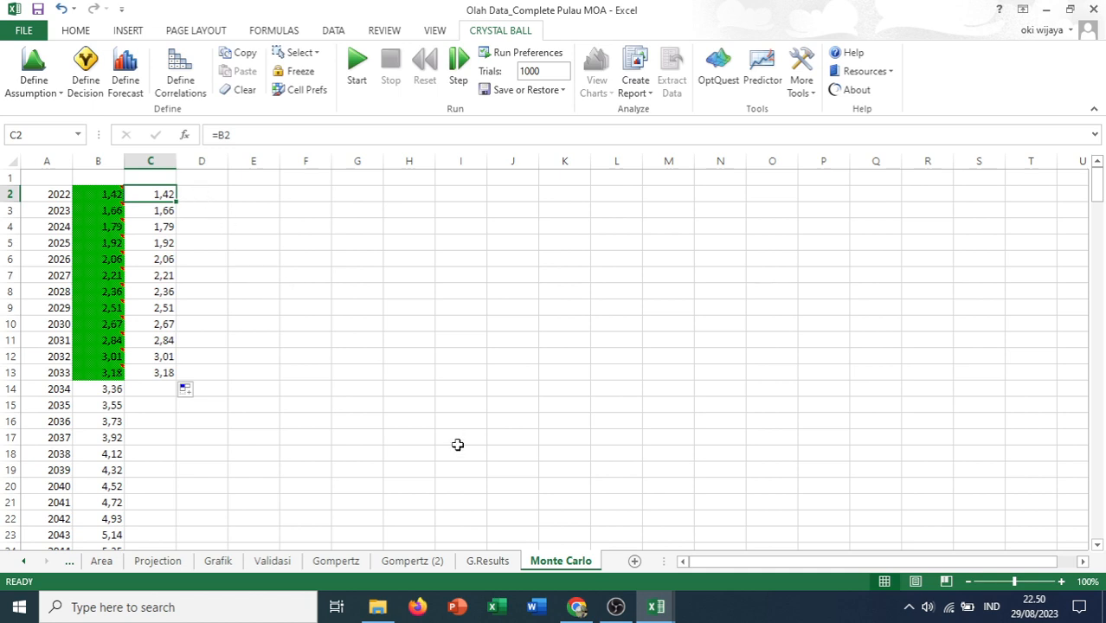
key("shift+Down")
key("shift+Down")
key("shift+Down")
key("shift+Down")
key("shift+Down")
key("shift+Down")
key("shift+Down")
key("shift+Down")
key("shift+Down")
key("shift+Down")
key("shift+Down")
key("shift+Down")
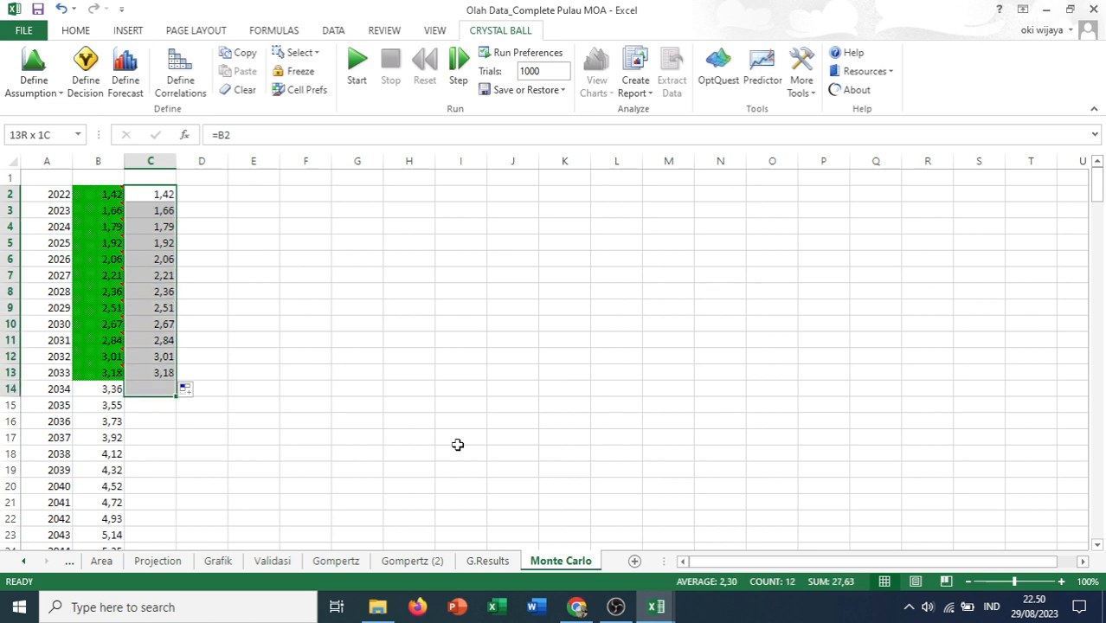
key("shift+Up")
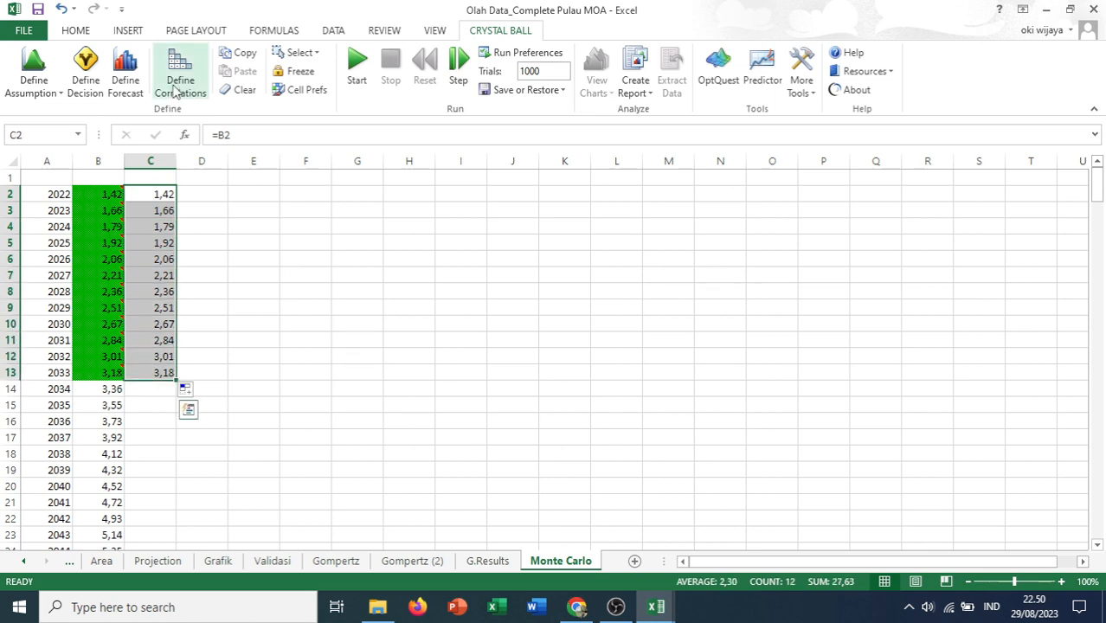
left_click(130, 81)
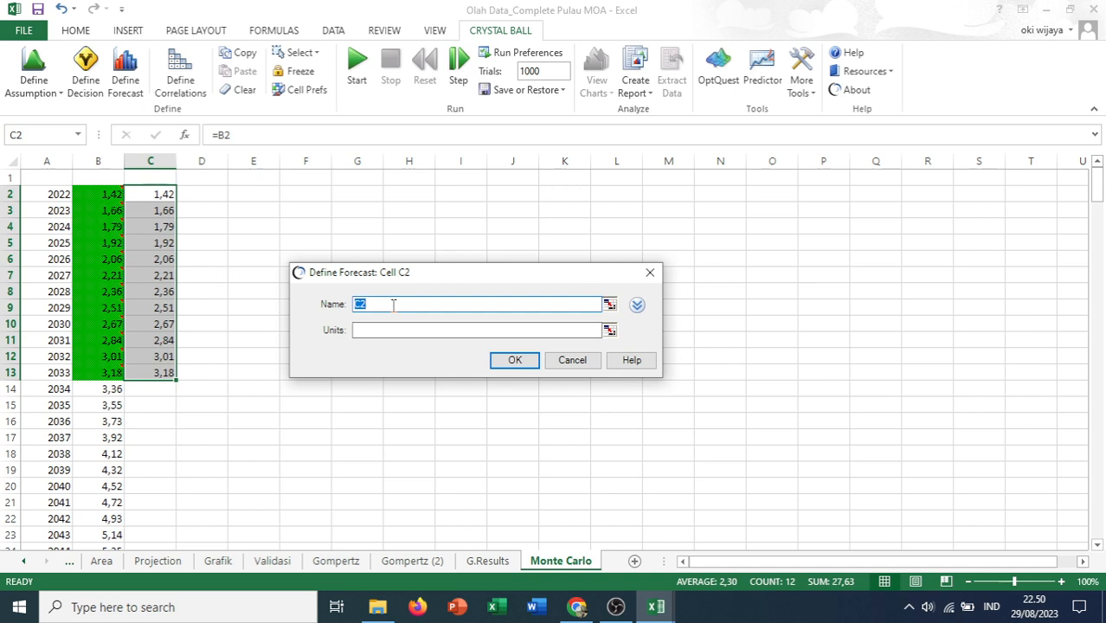
type("22")
key("Return")
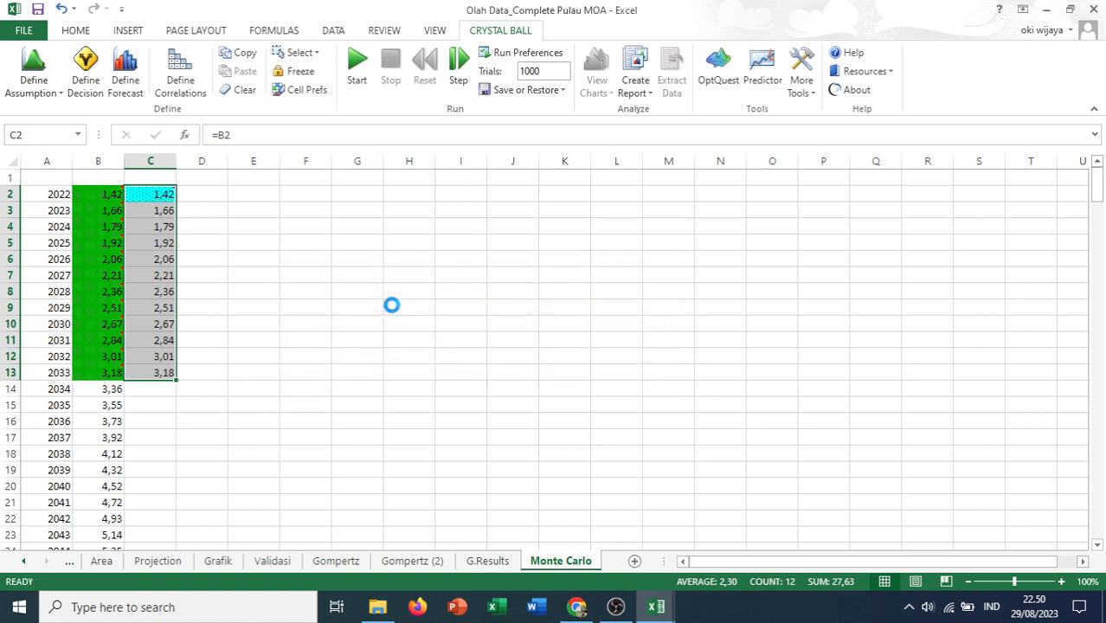
Name the forecasts for cells C3 to C7 by year, from 2023 through 2027
type("2023")
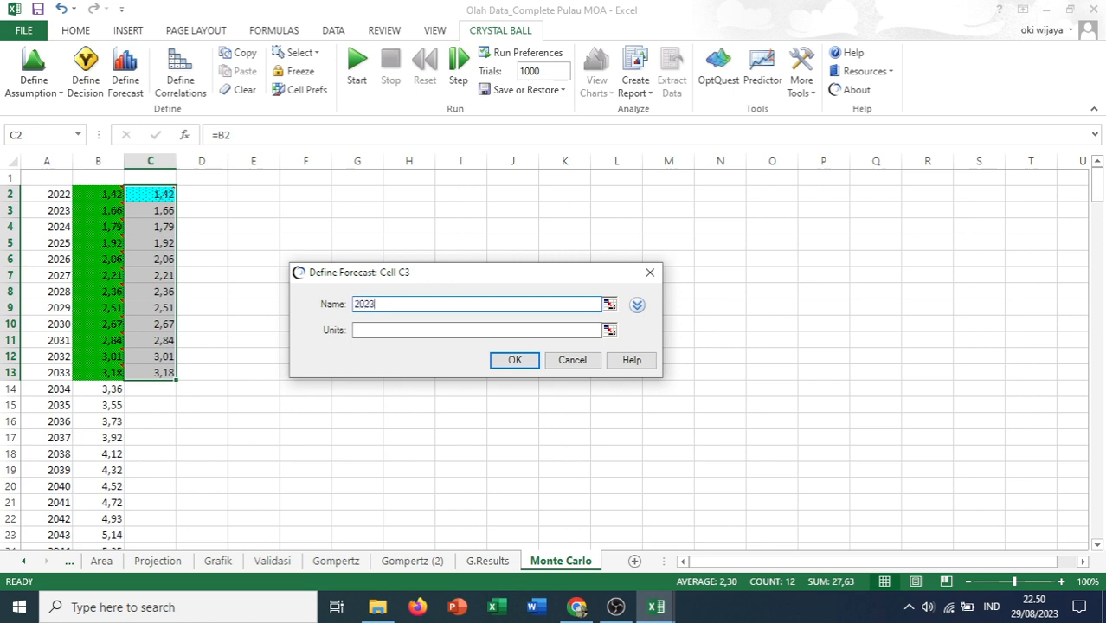
key("Return")
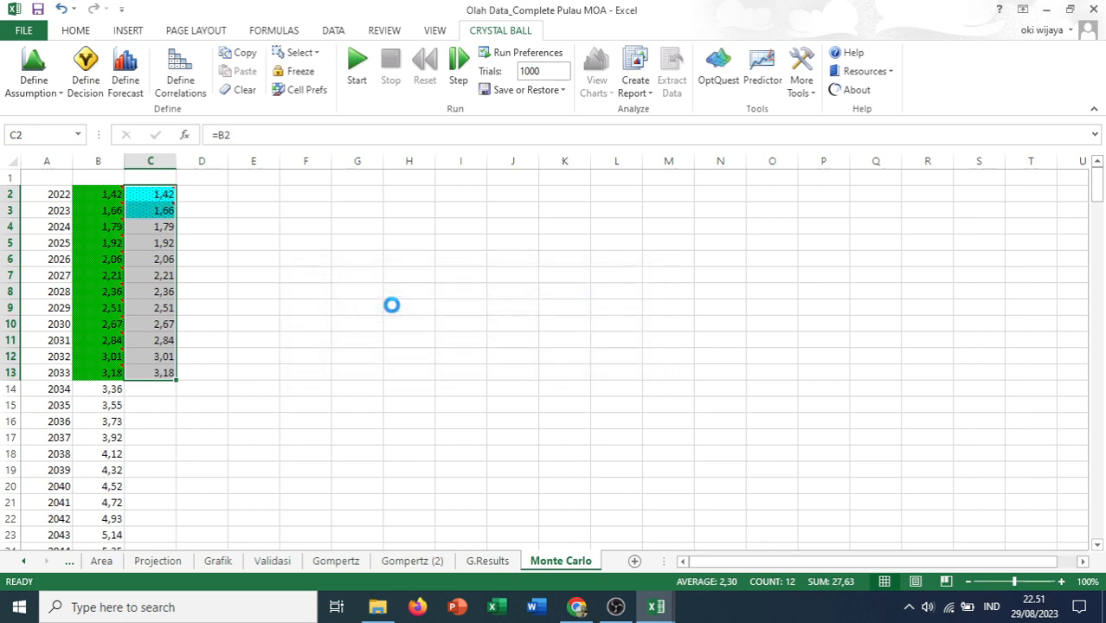
type("202")
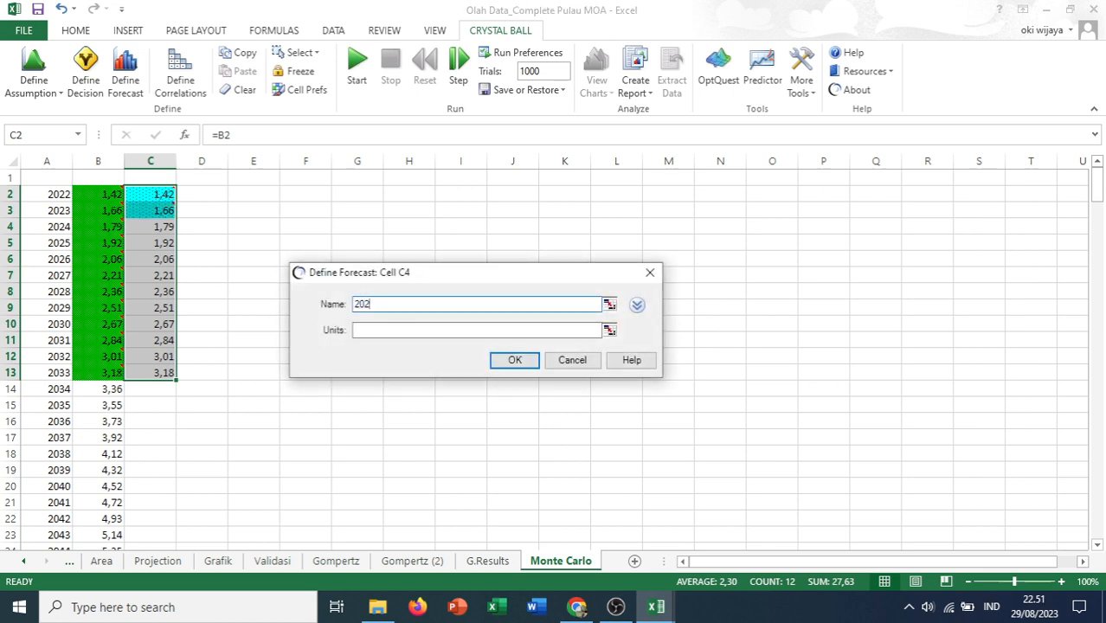
type("4")
key("Return")
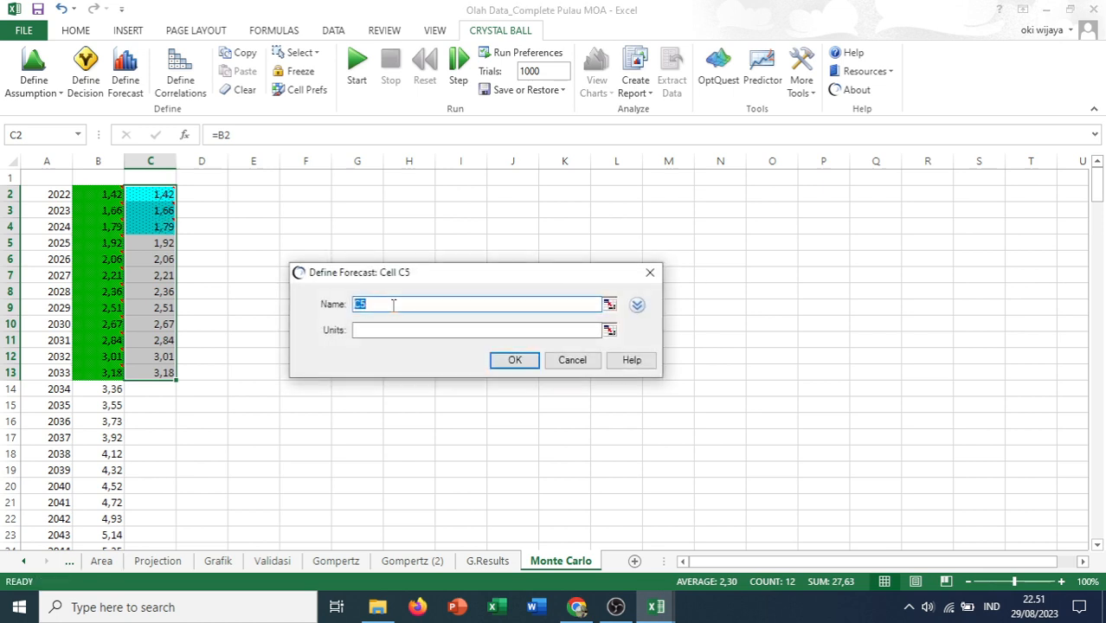
key("Return")
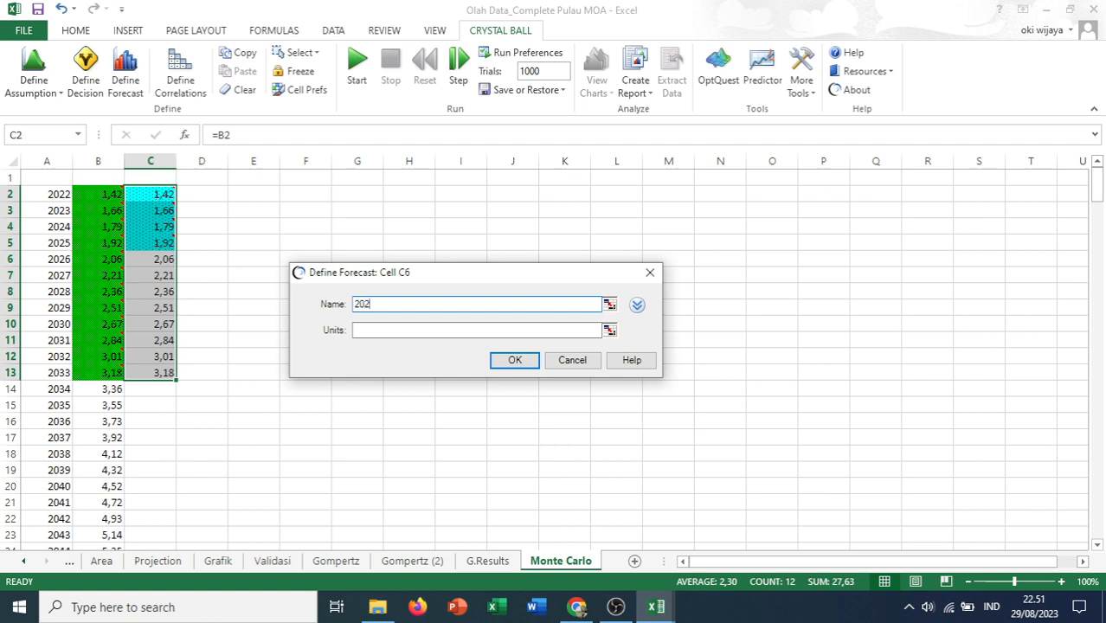
type("2026")
key("Return")
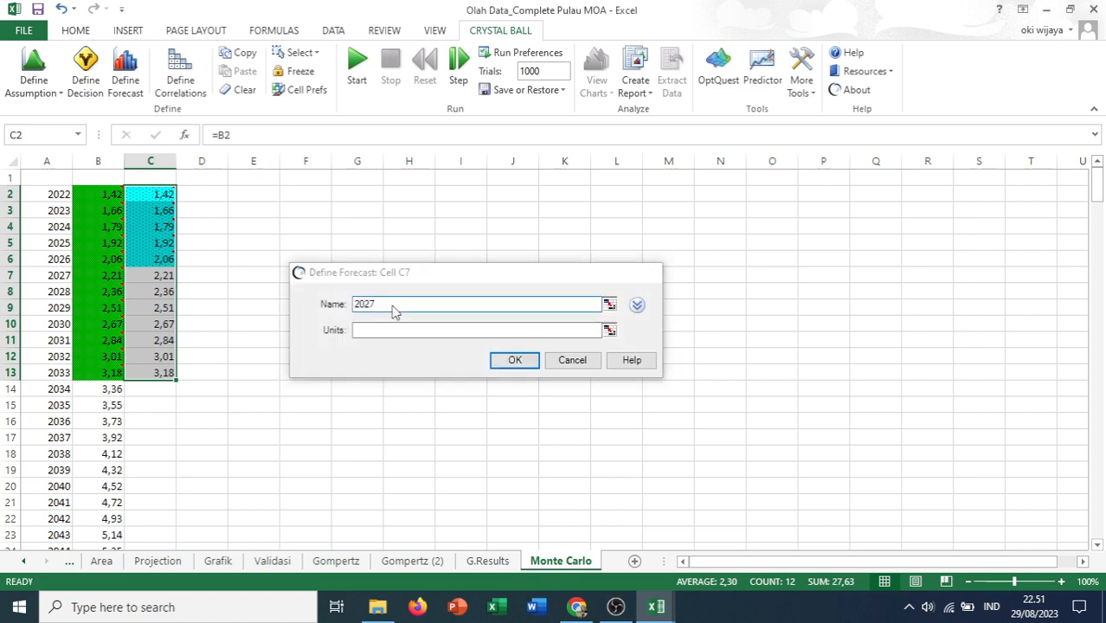
key("Return")
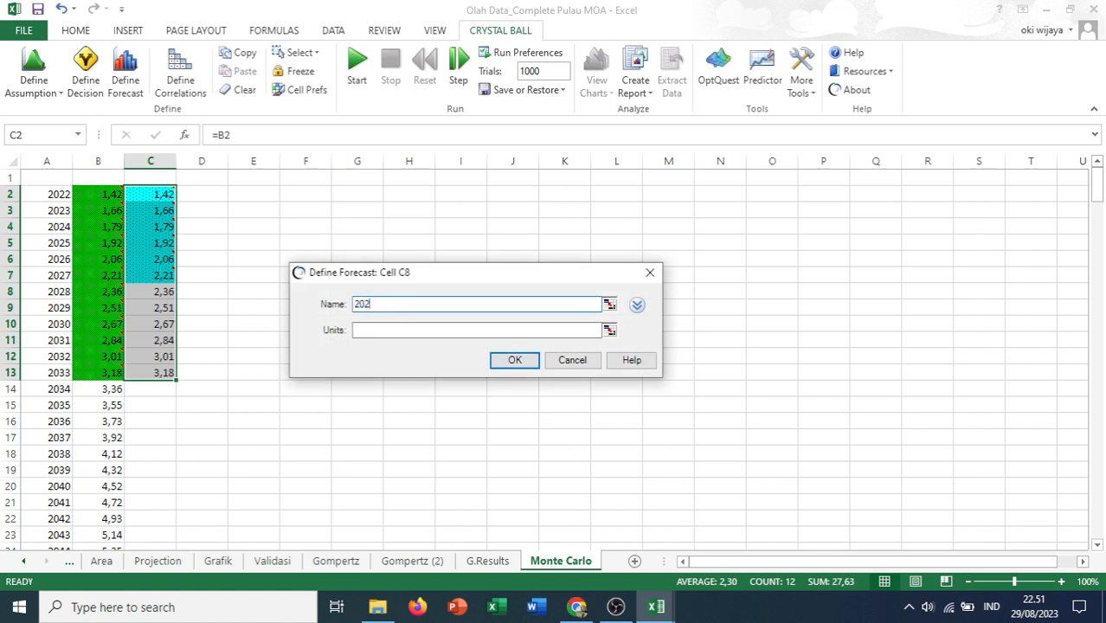
Name the forecasts for the remaining cells C8 to C13 by year, from 2028 through 2033
type("2028")
key("Return")
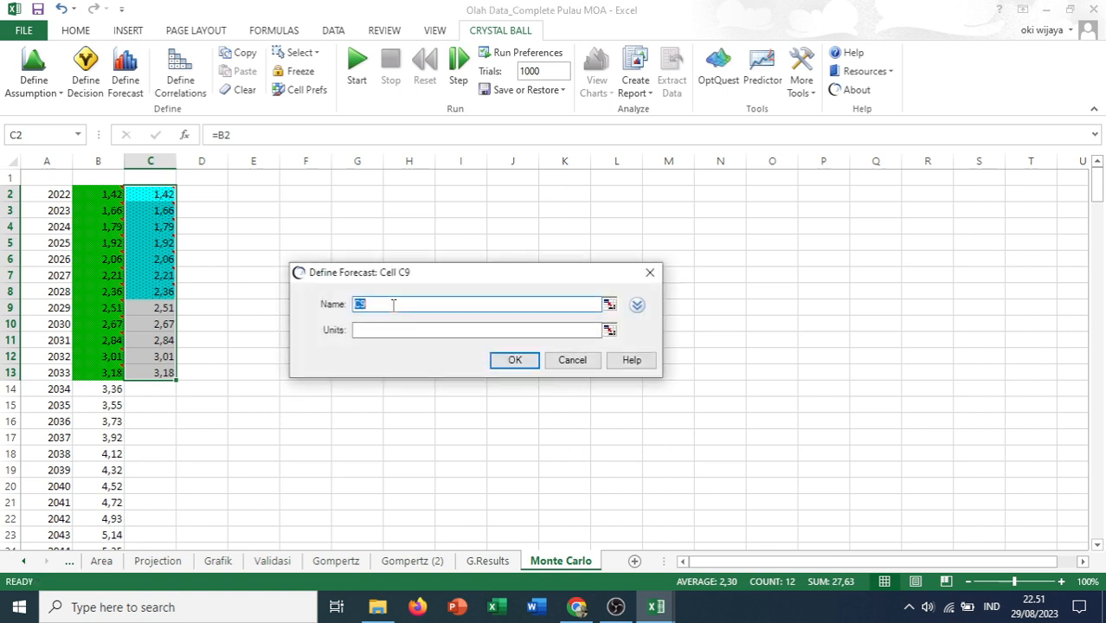
type("2029")
key("Return")
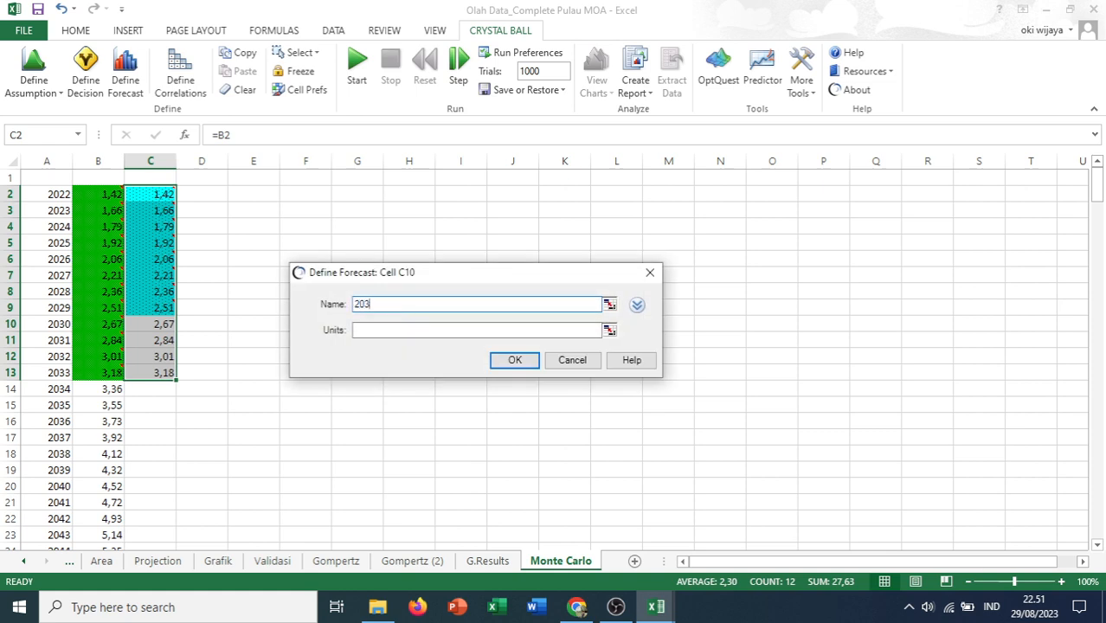
key("Return")
type("2")
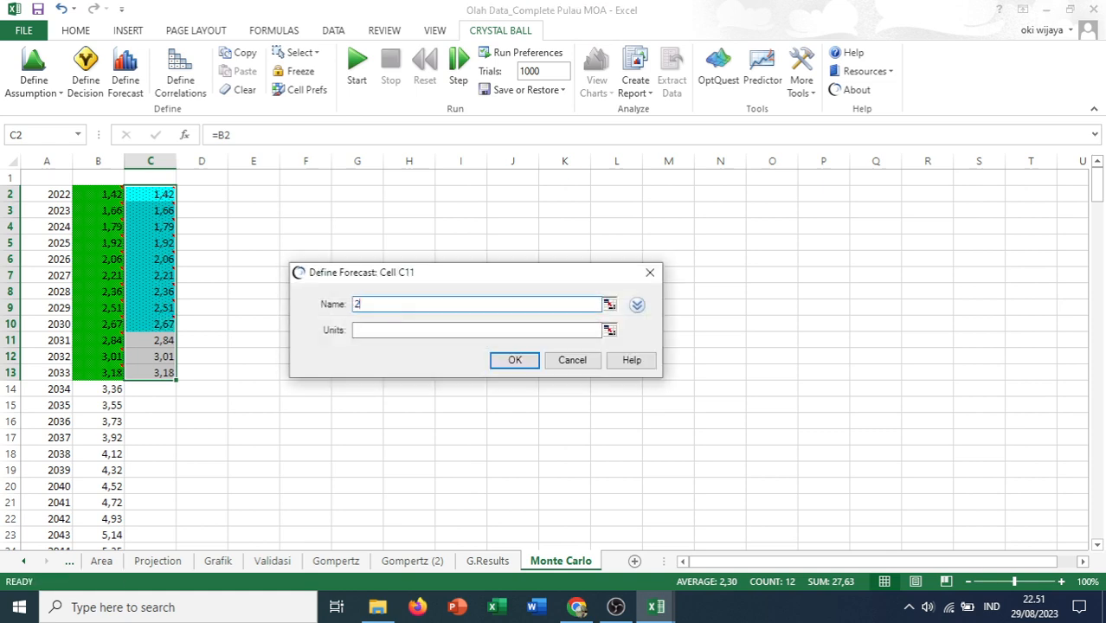
type("031")
key("Return")
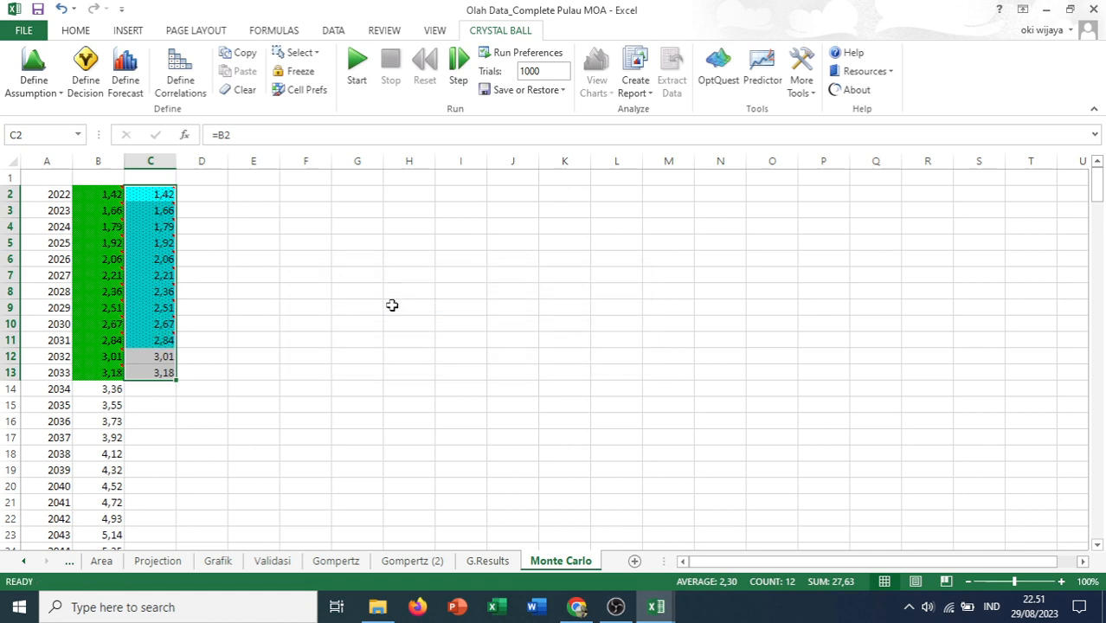
type("203")
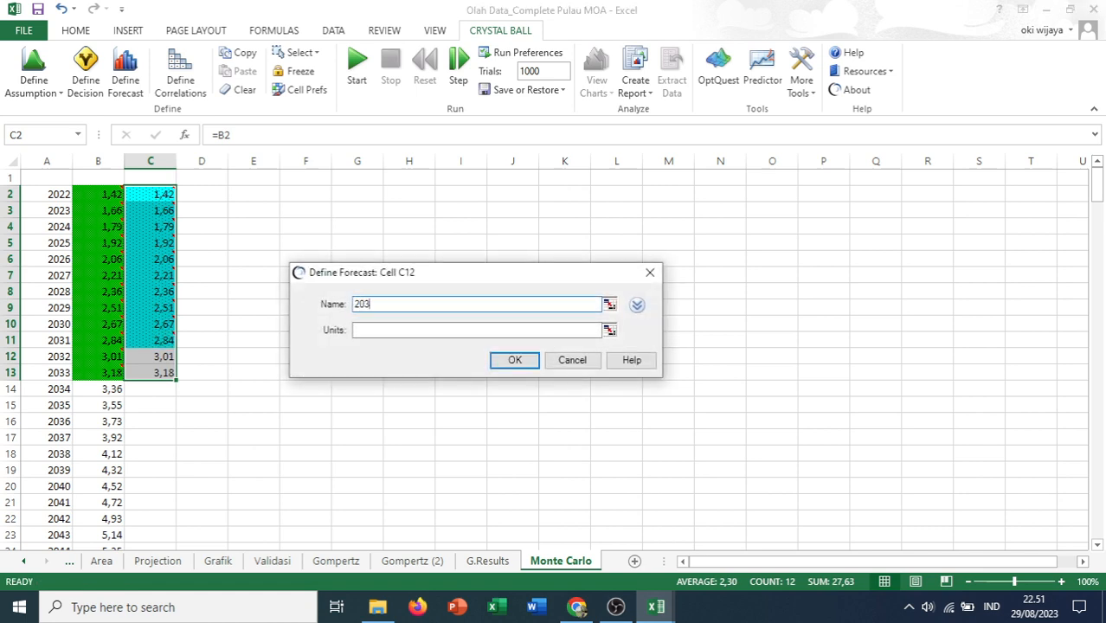
type("2")
key("Return")
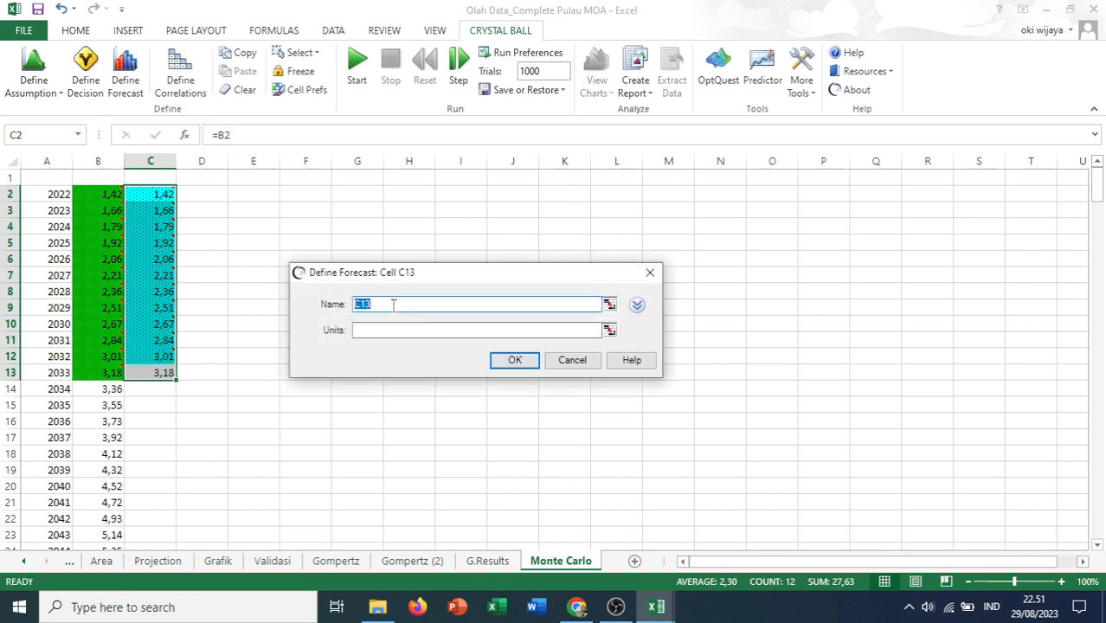
type("2033")
key("Return")
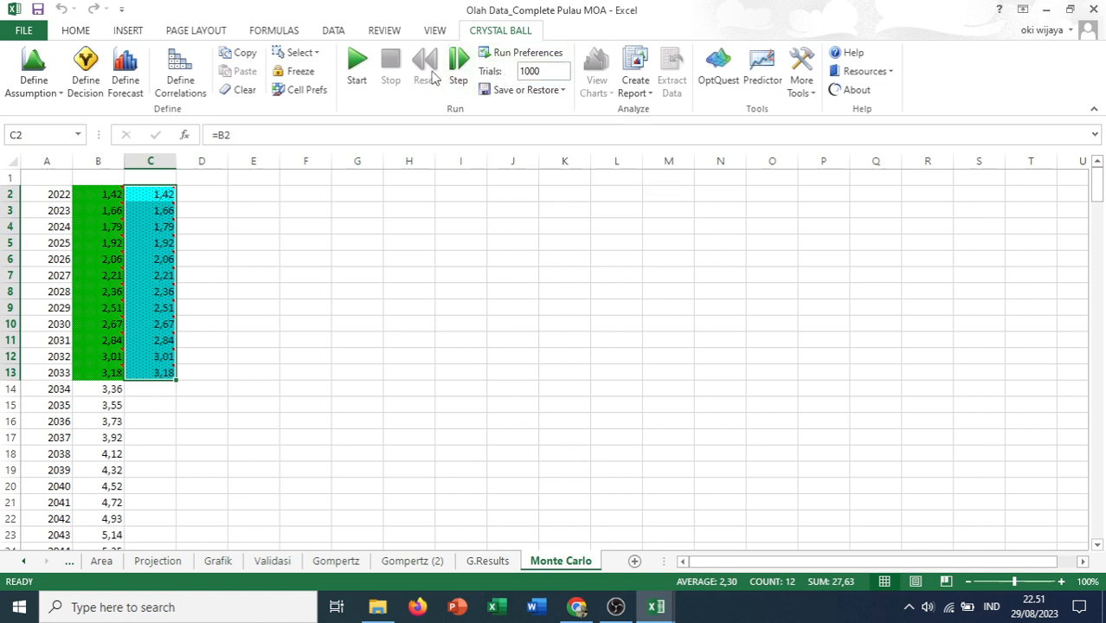
Run the Monte Carlo simulation, minimize its control panel and close the empty trend chart
left_click(343, 71)
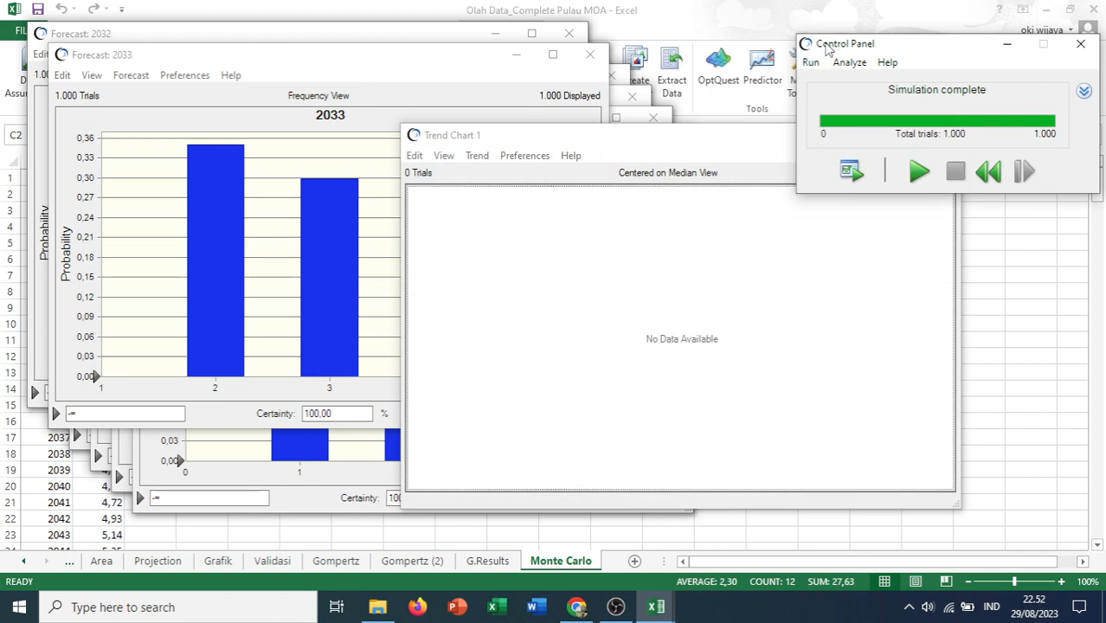
left_click_drag(831, 50, 709, 80)
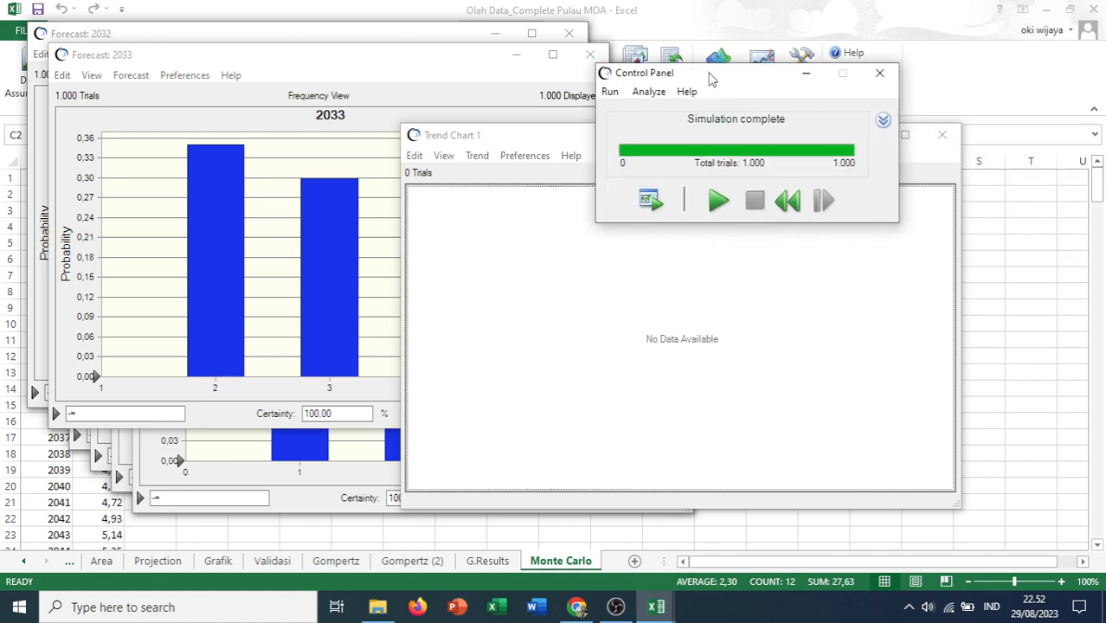
left_click(805, 73)
left_click(939, 137)
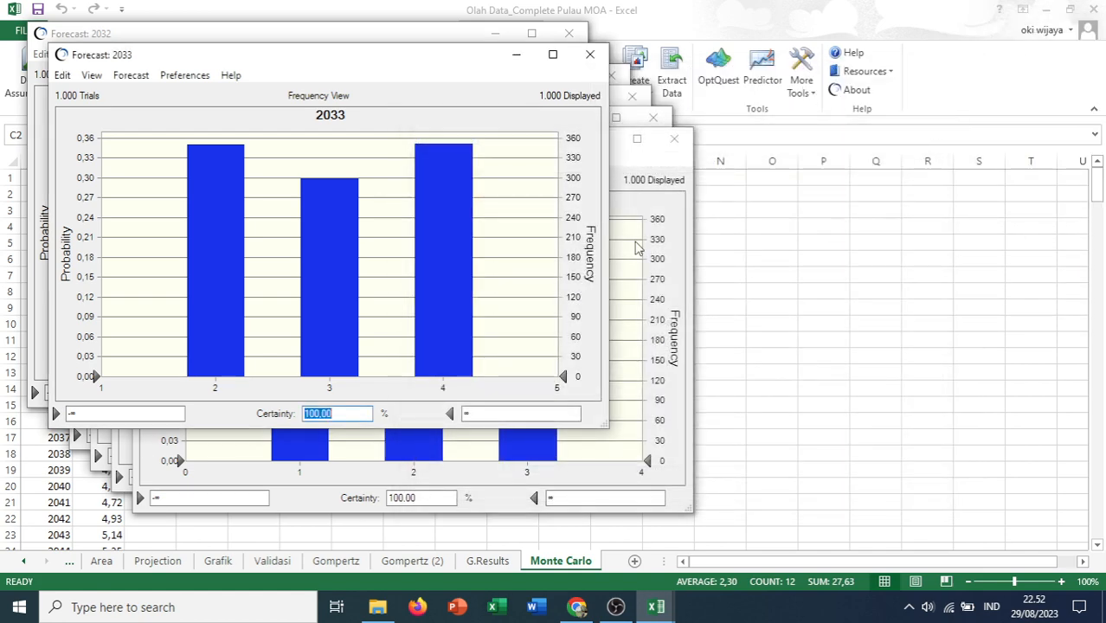
Examine the 2033 and 2032 forecast frequency charts and return to the Monte Carlo worksheet
left_click_drag(207, 62, 514, 109)
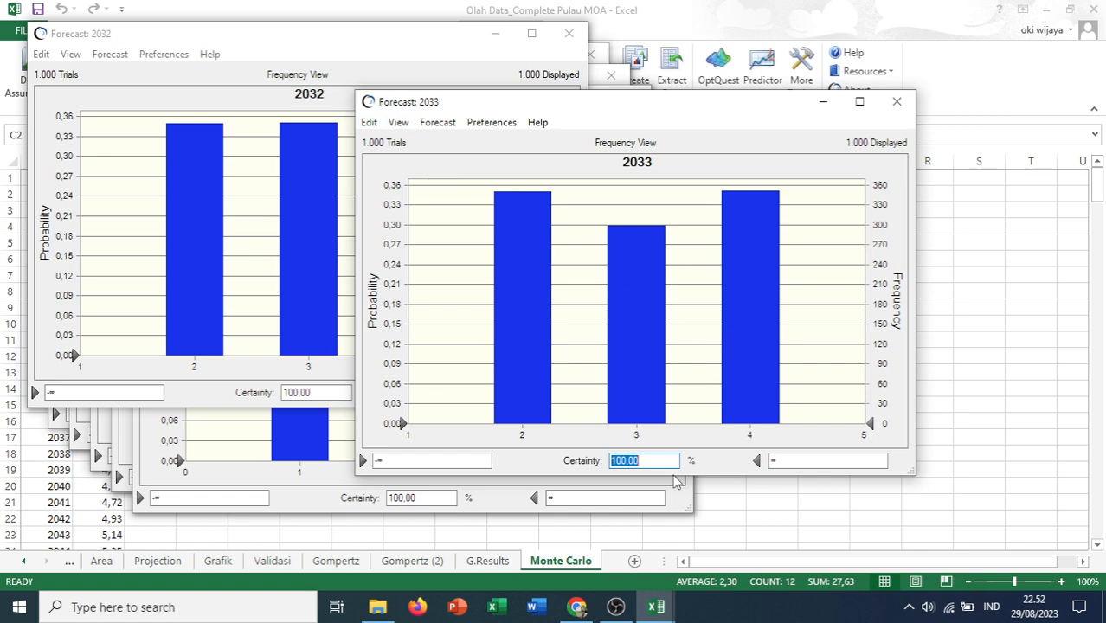
left_click_drag(612, 103, 397, 81)
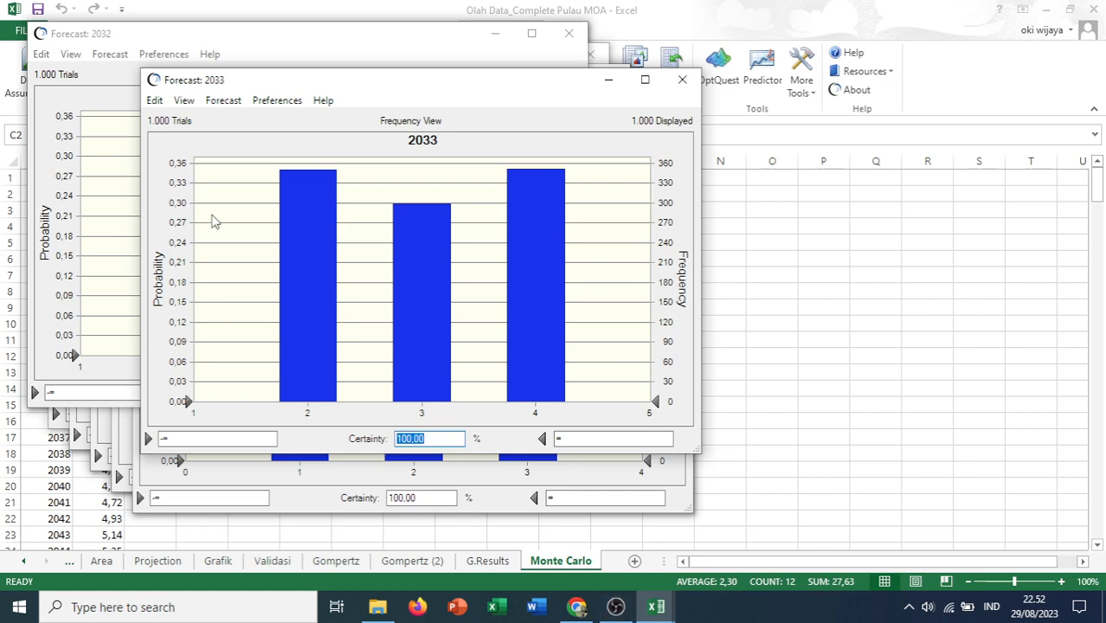
left_click_drag(226, 36, 288, 88)
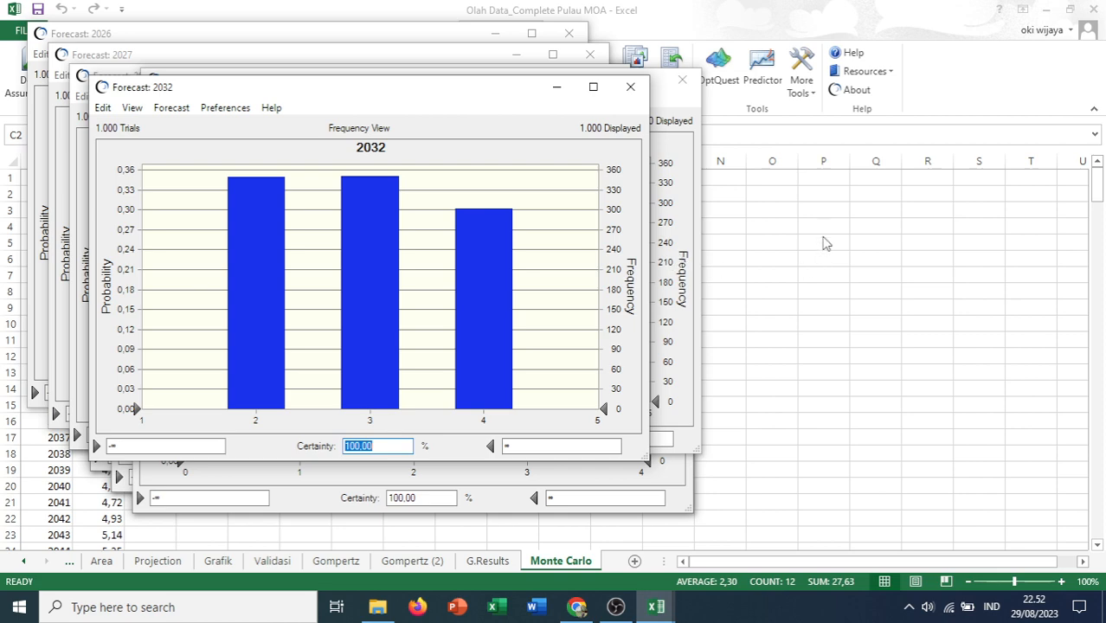
mouse_move(649, 602)
left_click(648, 562)
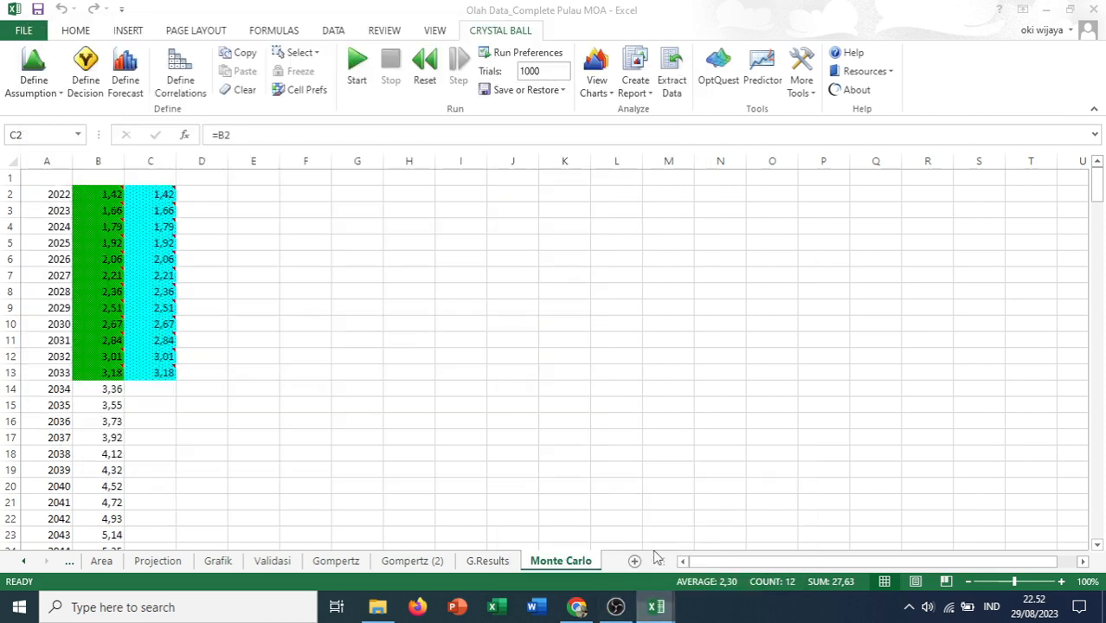
Open the existing Trend Chart 1 of the Pulau MOA workbook
left_click(600, 93)
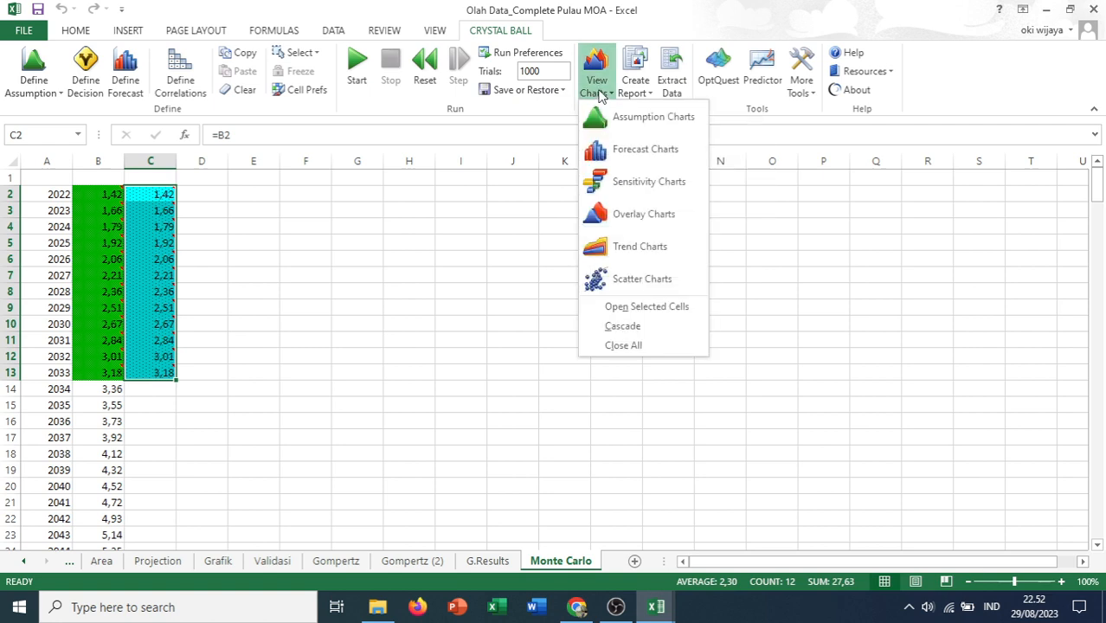
left_click(640, 248)
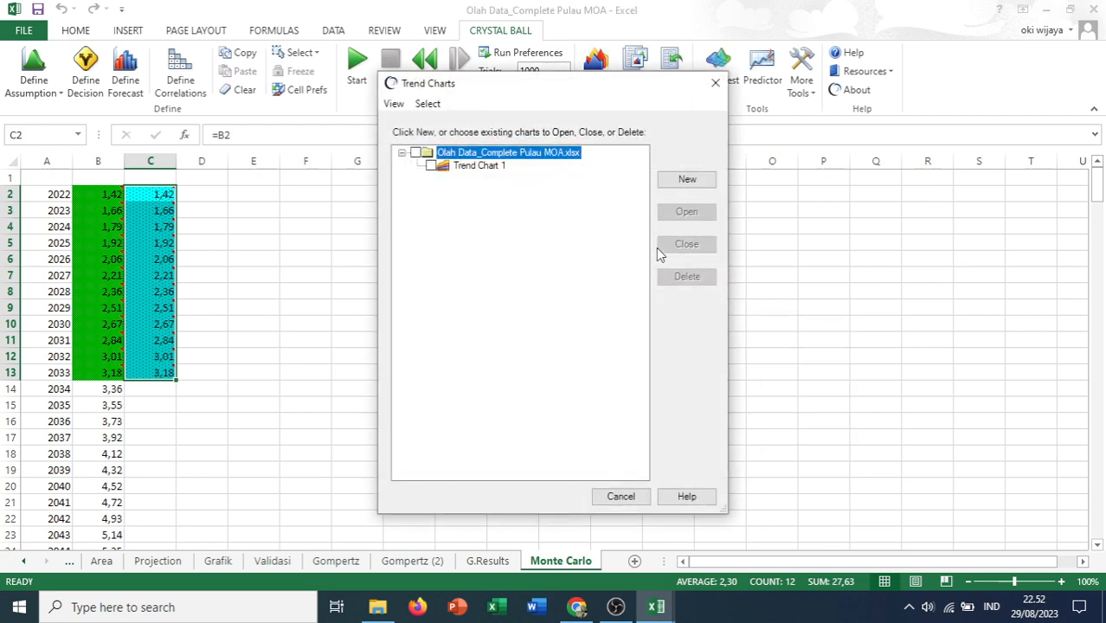
left_click(416, 153)
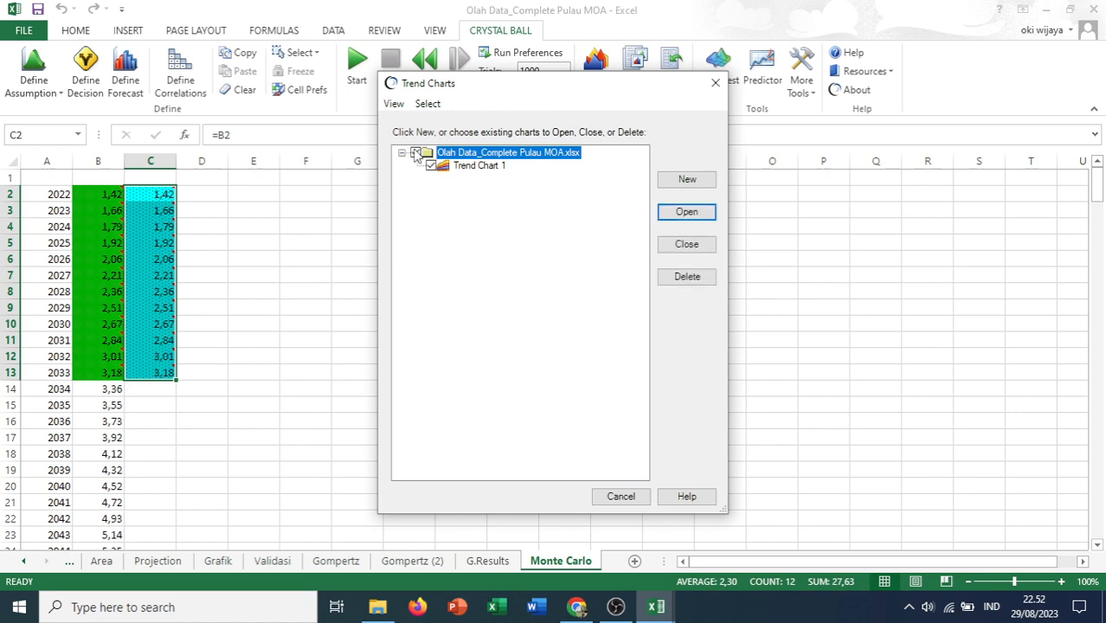
left_click(686, 213)
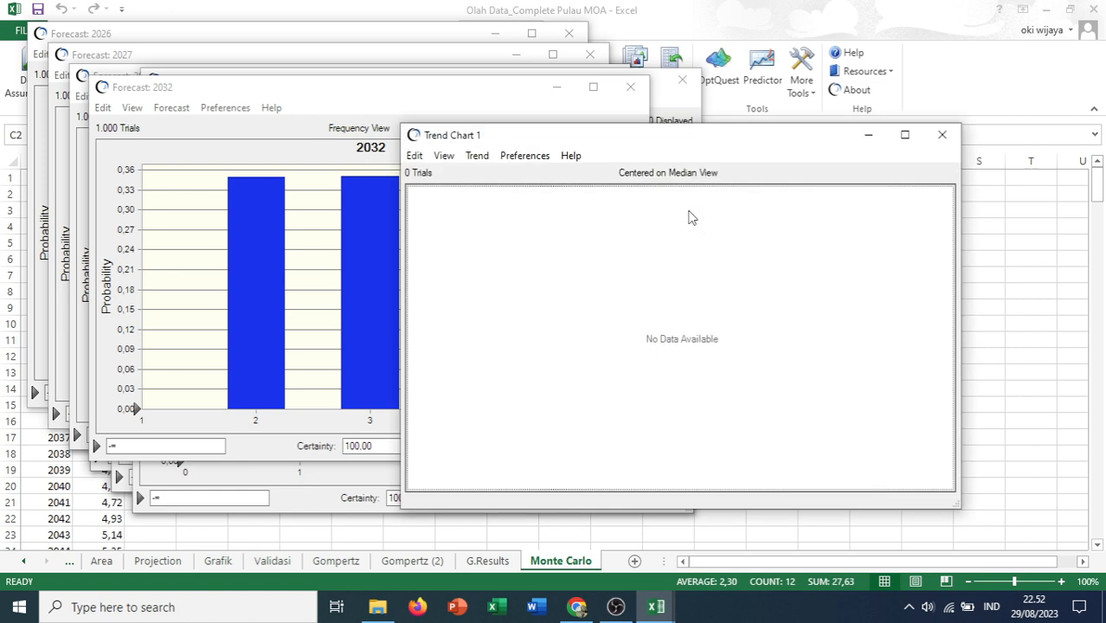
Include all Monte Carlo forecasts from 2022 to 2033 in Trend Chart 1 and move the chart clear of the forecast windows
left_click(487, 159)
left_click(498, 174)
left_click(544, 177)
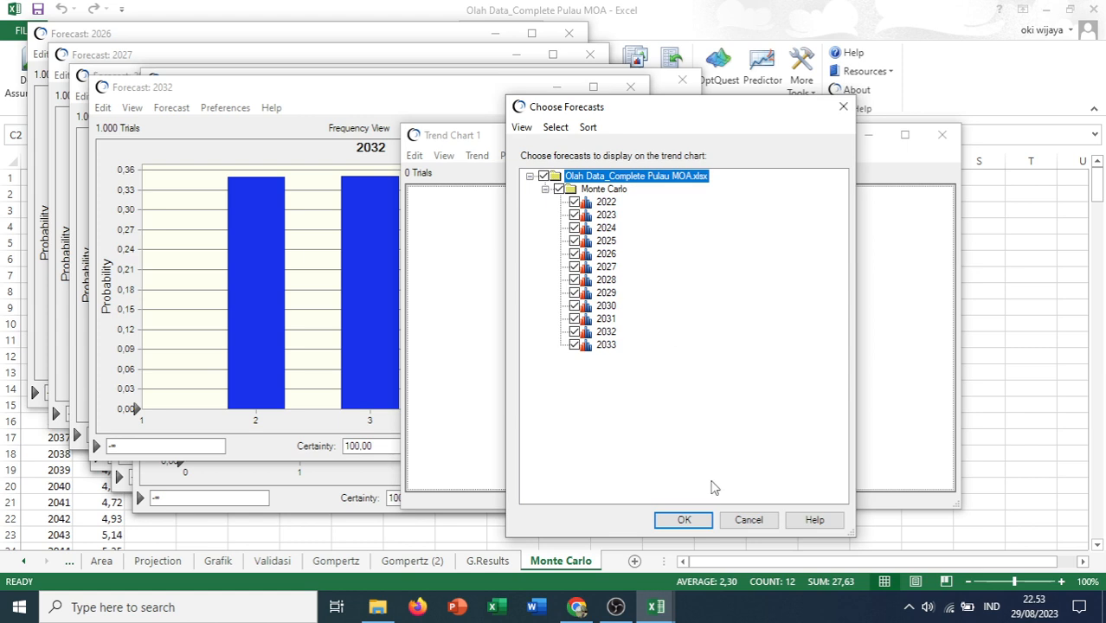
left_click(684, 519)
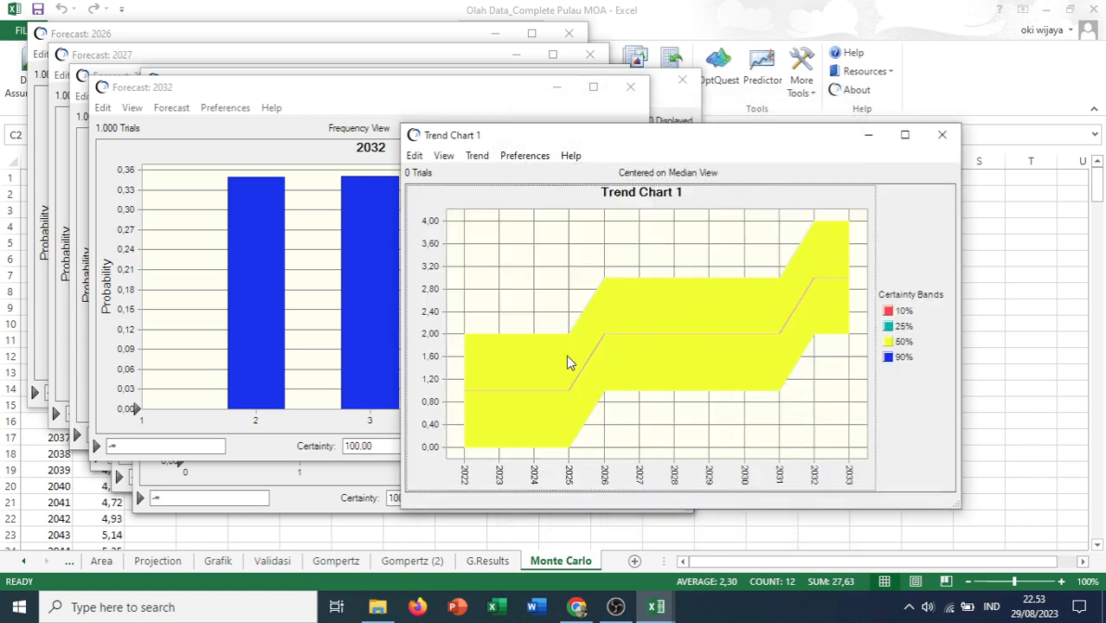
mouse_move(567, 356)
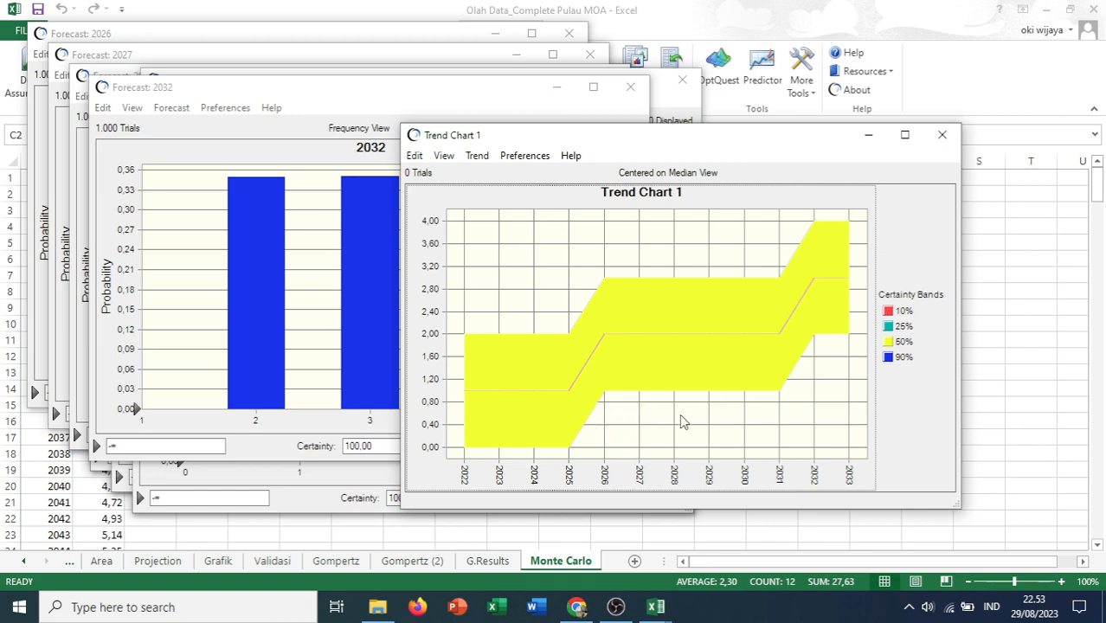
left_click_drag(683, 149, 751, 117)
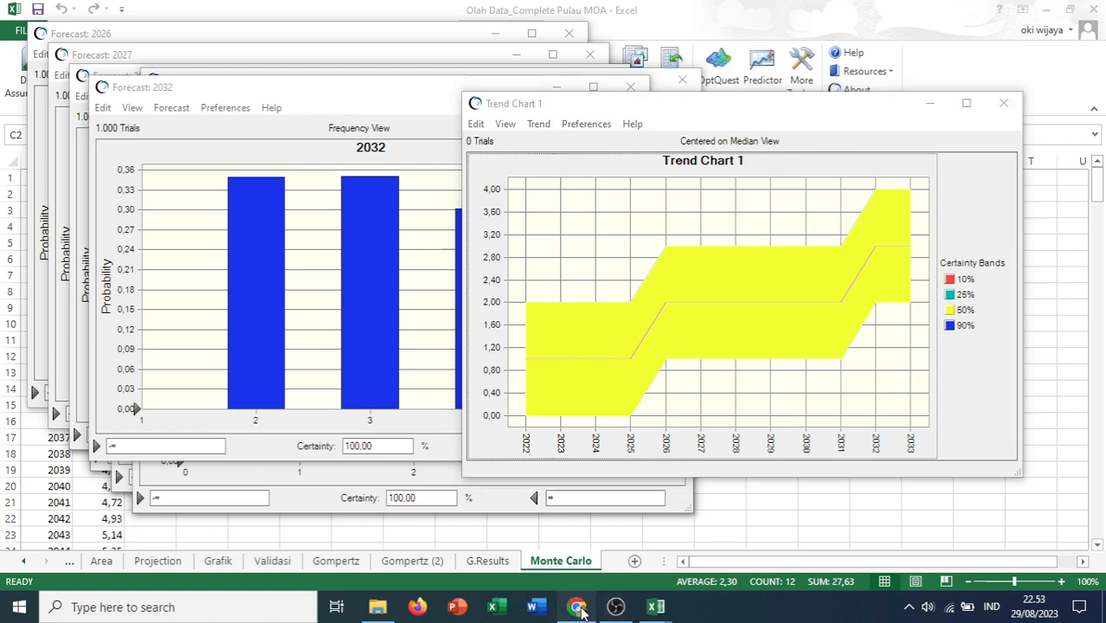
Switch to Chrome to read the MAPE range interpretation table and return to the Trend Chart in Excel
left_click(576, 607)
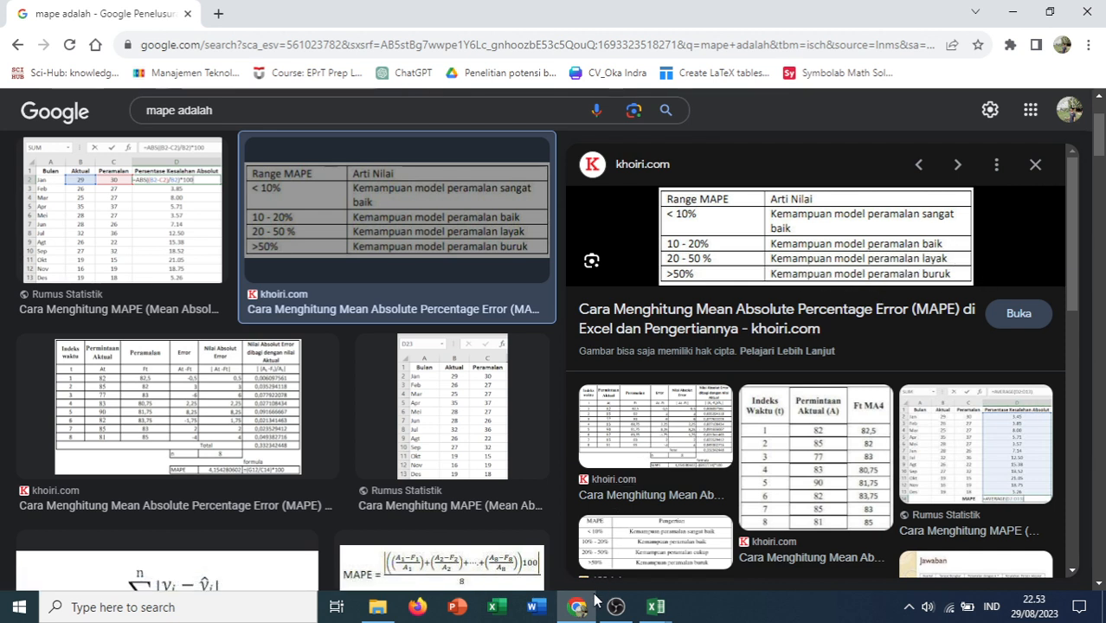
mouse_move(577, 609)
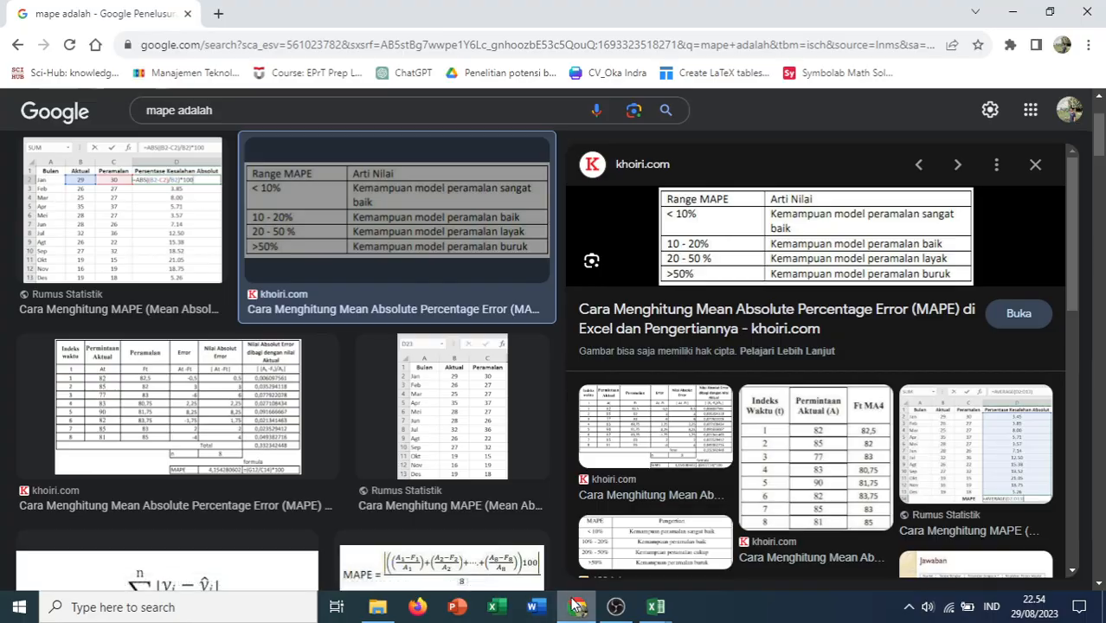
left_click(575, 606)
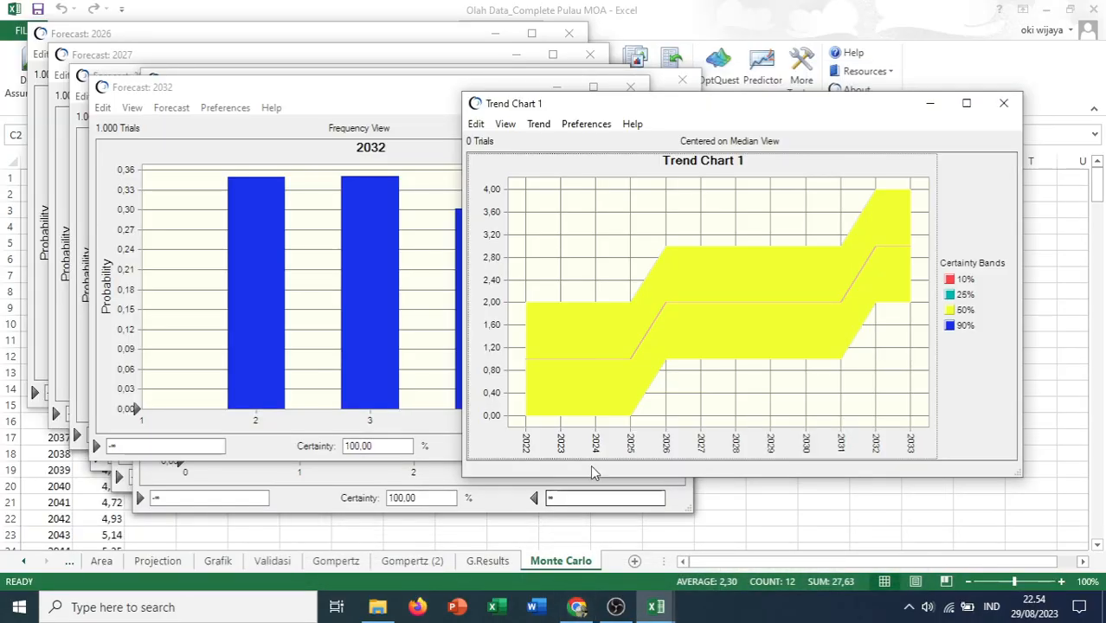
Close Trend Chart 1 and all the open forecast frequency charts covering the Monte Carlo worksheet
left_click(1003, 103)
left_click(630, 87)
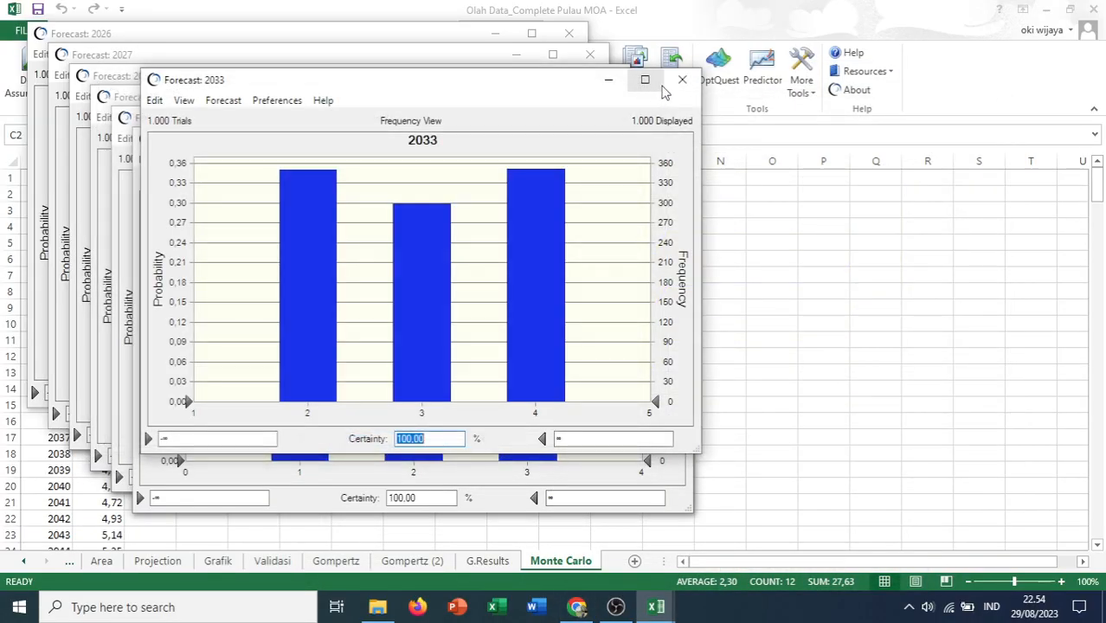
left_click(682, 80)
left_click(673, 139)
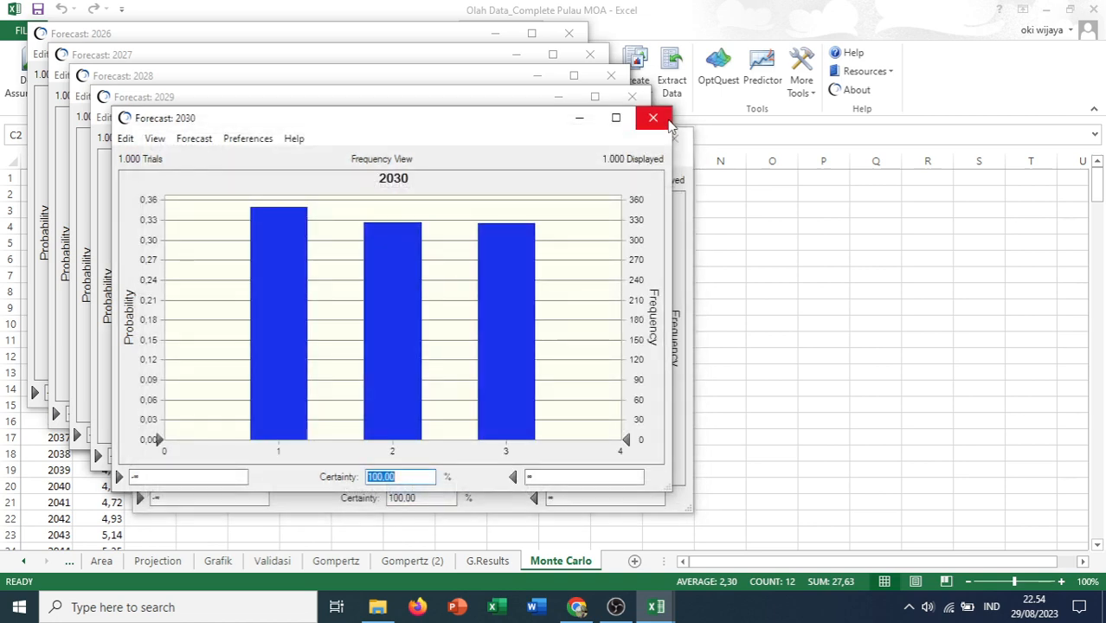
left_click(652, 118)
left_click(631, 96)
left_click(611, 76)
left_click(590, 55)
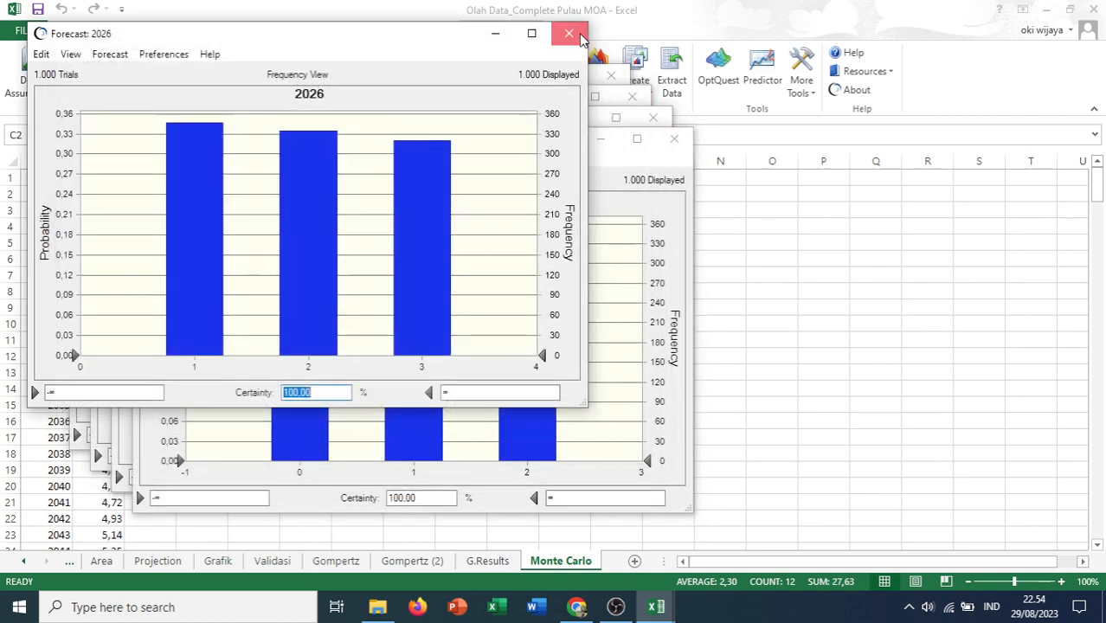
left_click(568, 33)
left_click(612, 75)
left_click(630, 95)
left_click(653, 118)
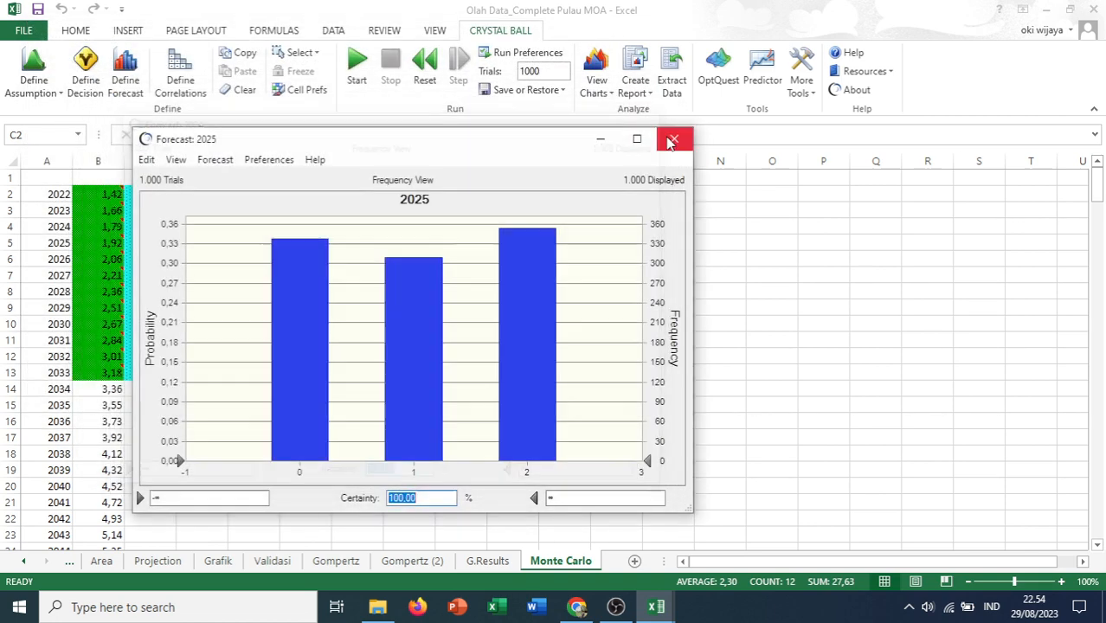
left_click(673, 139)
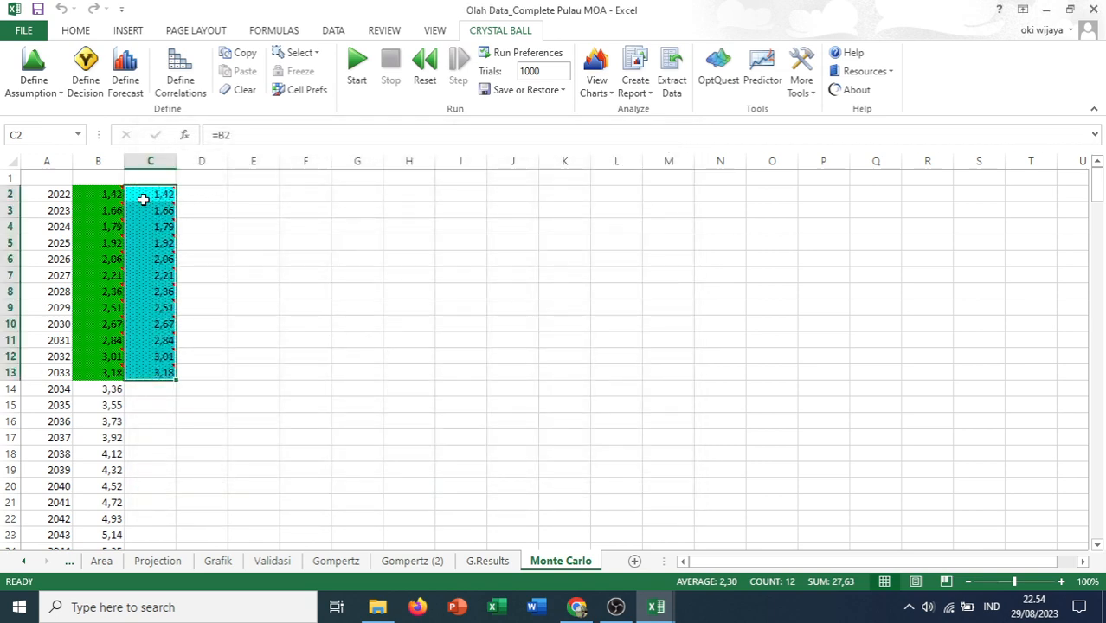
Try clearing the contents of the assumption and forecast cells B2:C13 and undo the clearing
mouse_move(109, 196)
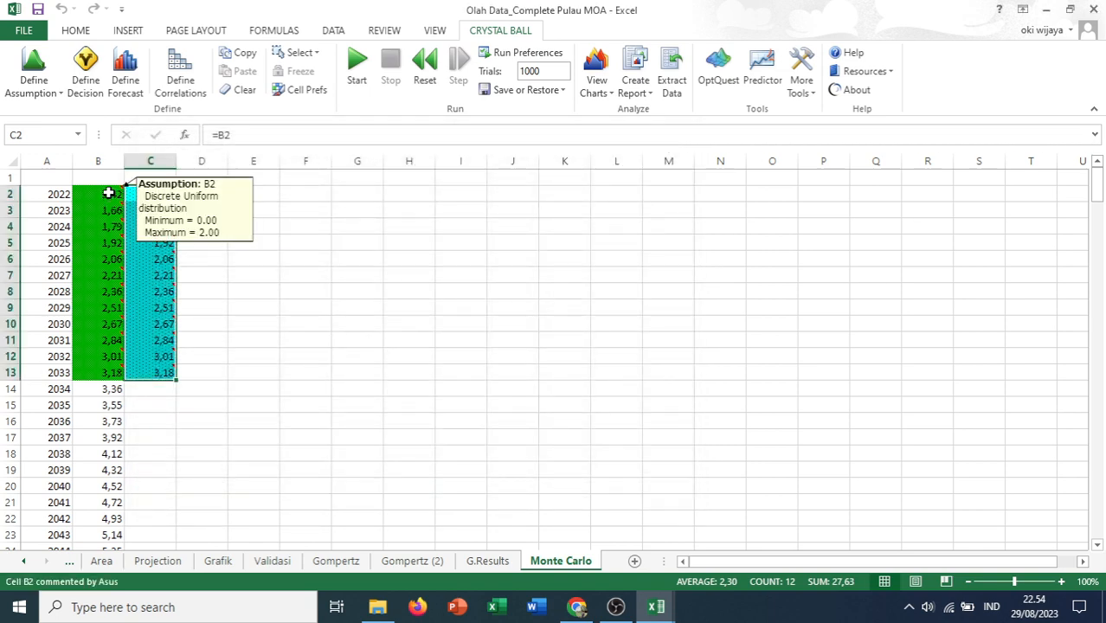
left_click(109, 194)
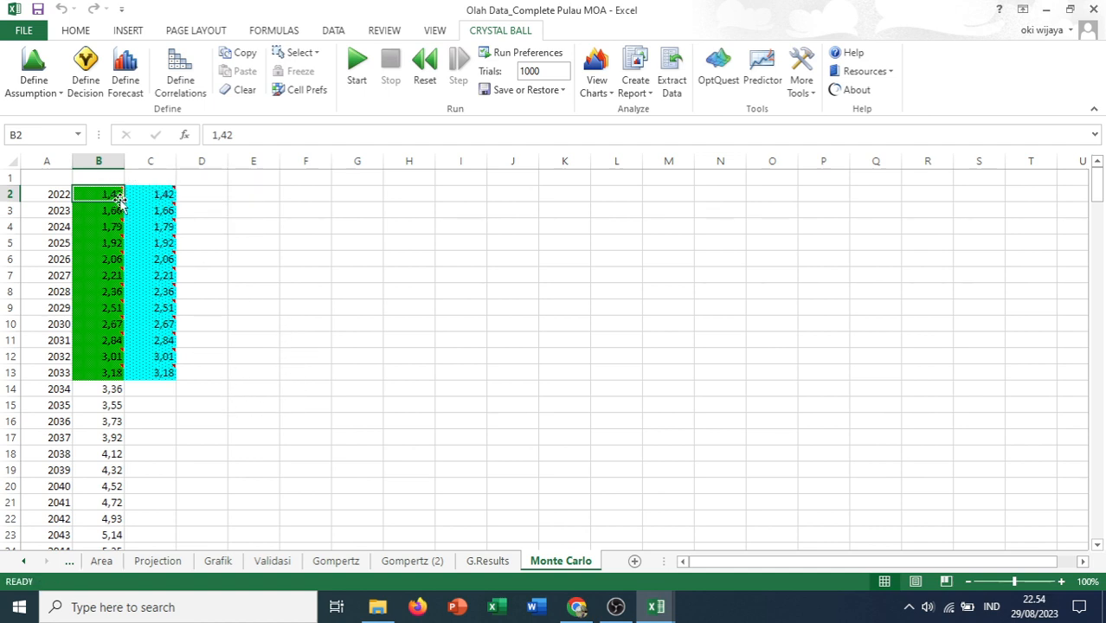
mouse_move(107, 192)
left_click_drag(107, 192, 151, 372)
key("ctrl+c")
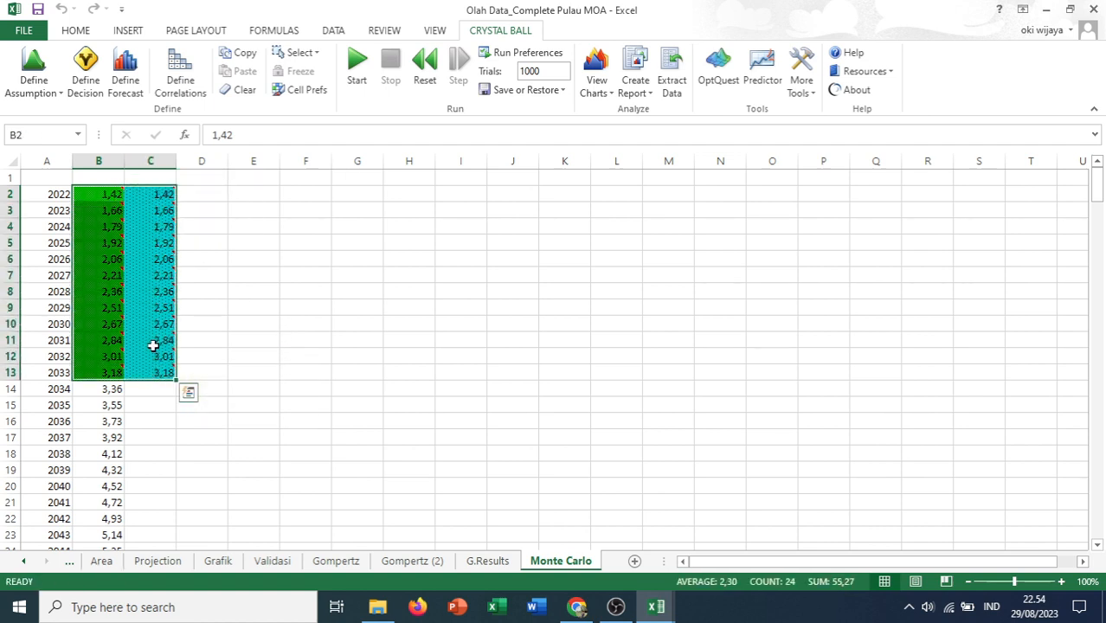
right_click(156, 201)
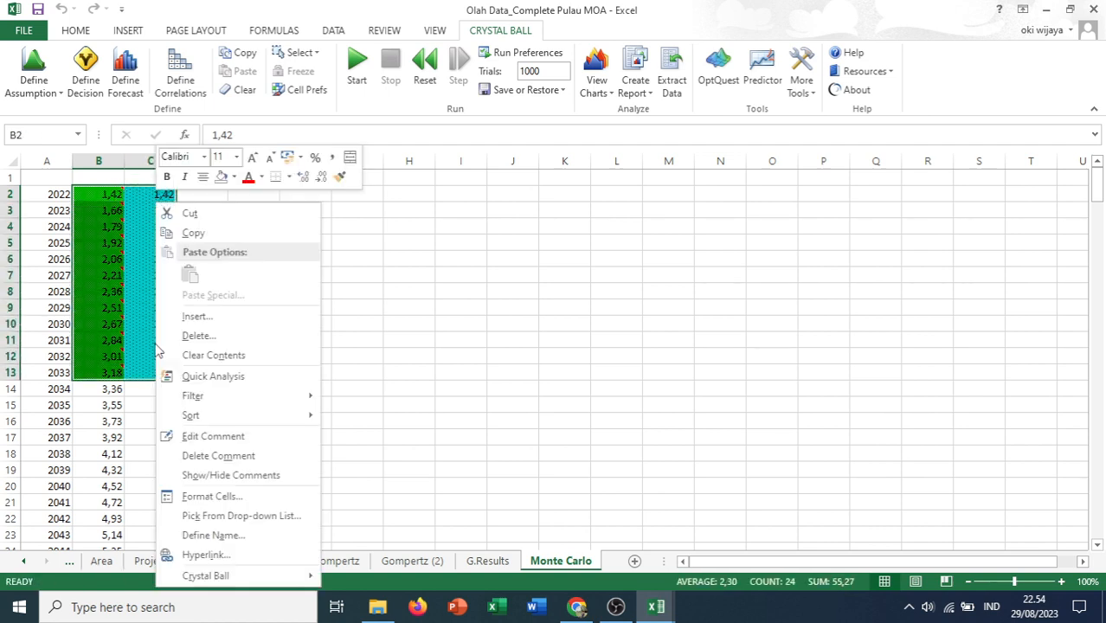
left_click(211, 353)
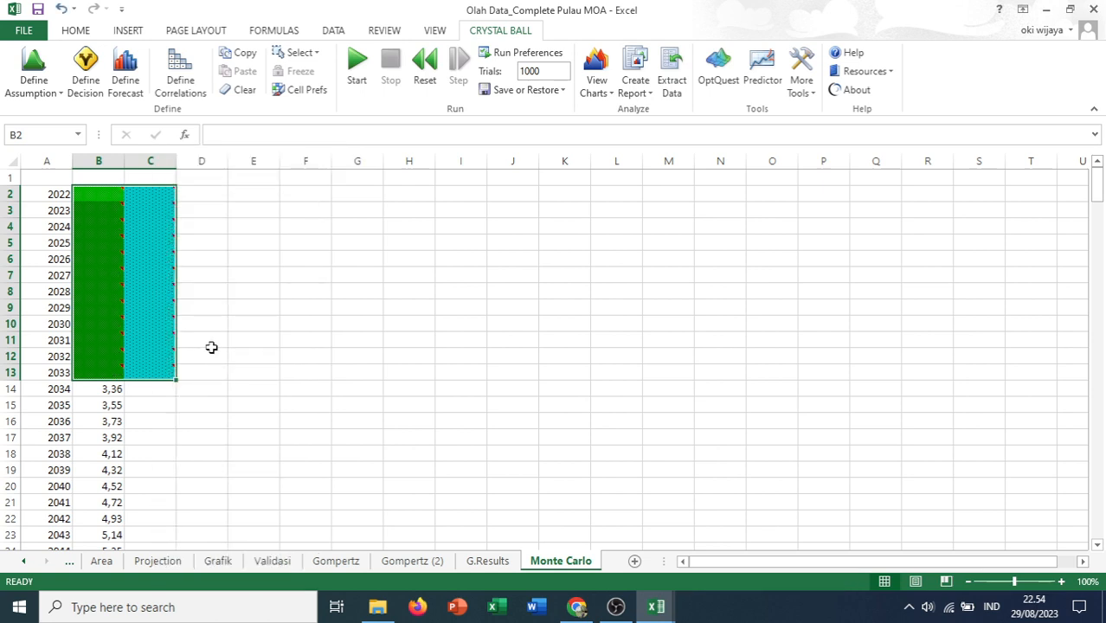
key("ctrl+v")
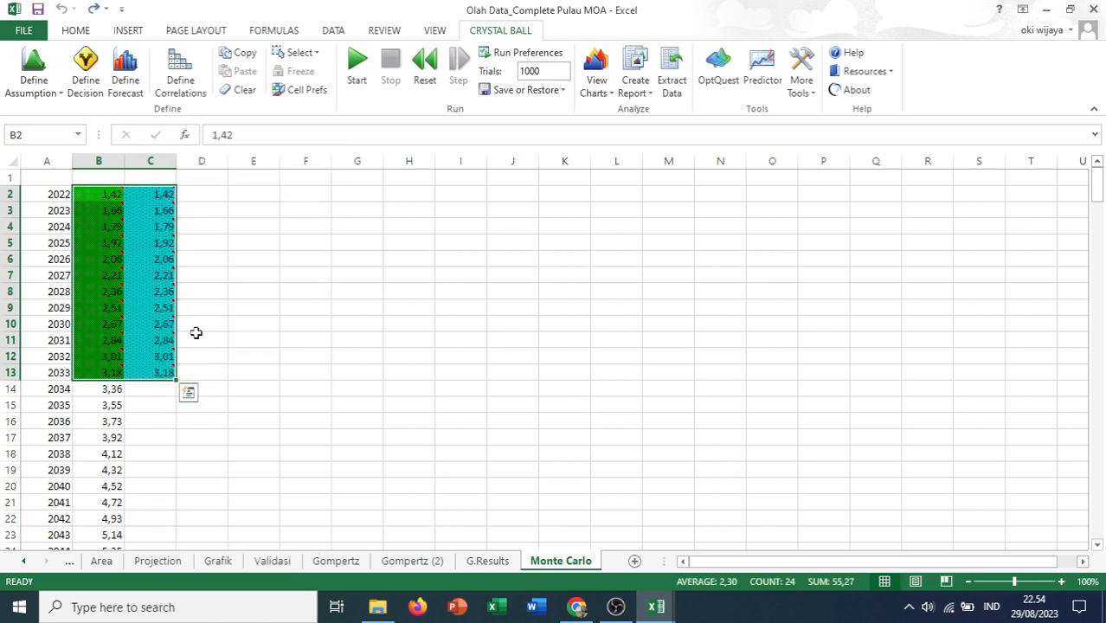
left_click(199, 304)
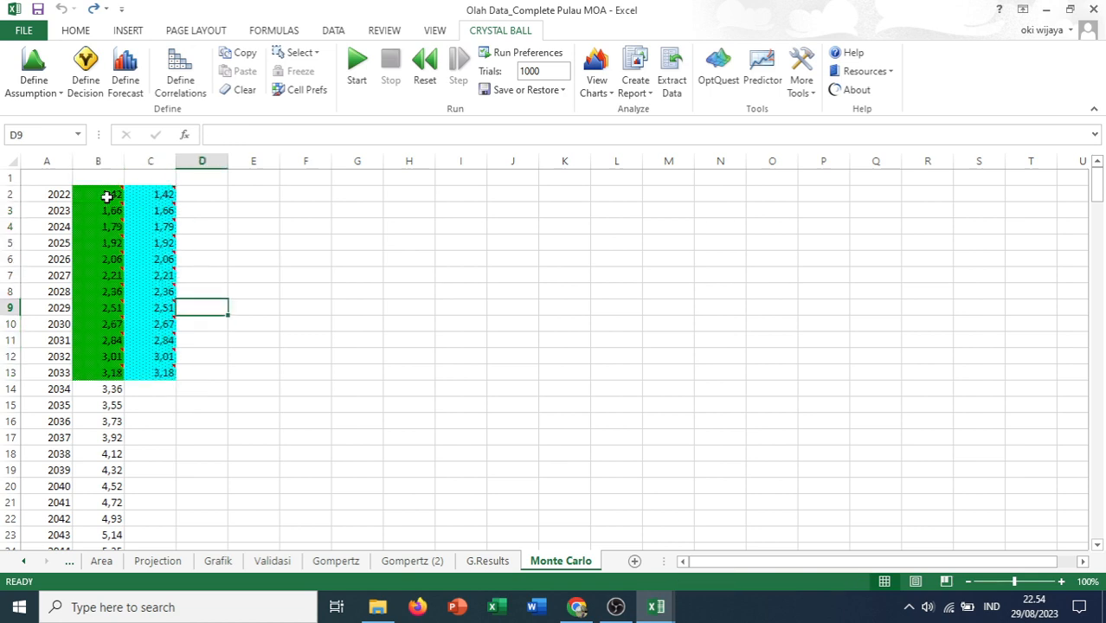
Copy cells B2:B20 to column E starting at E2, and paste them there again as formulas
left_click_drag(106, 194, 106, 485)
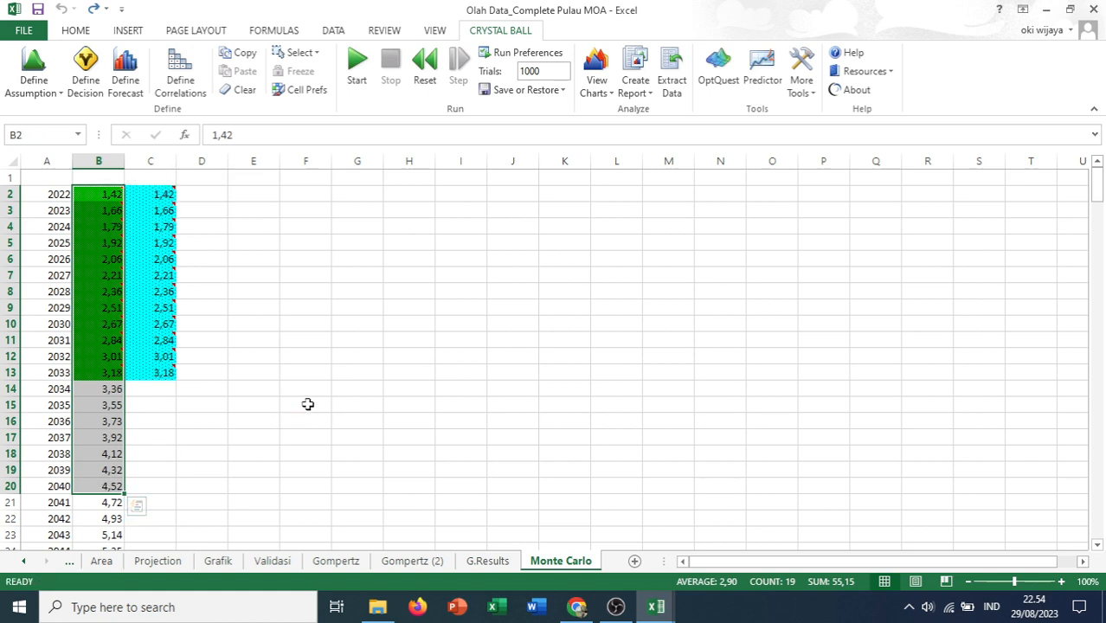
key("ctrl+c")
left_click(248, 196)
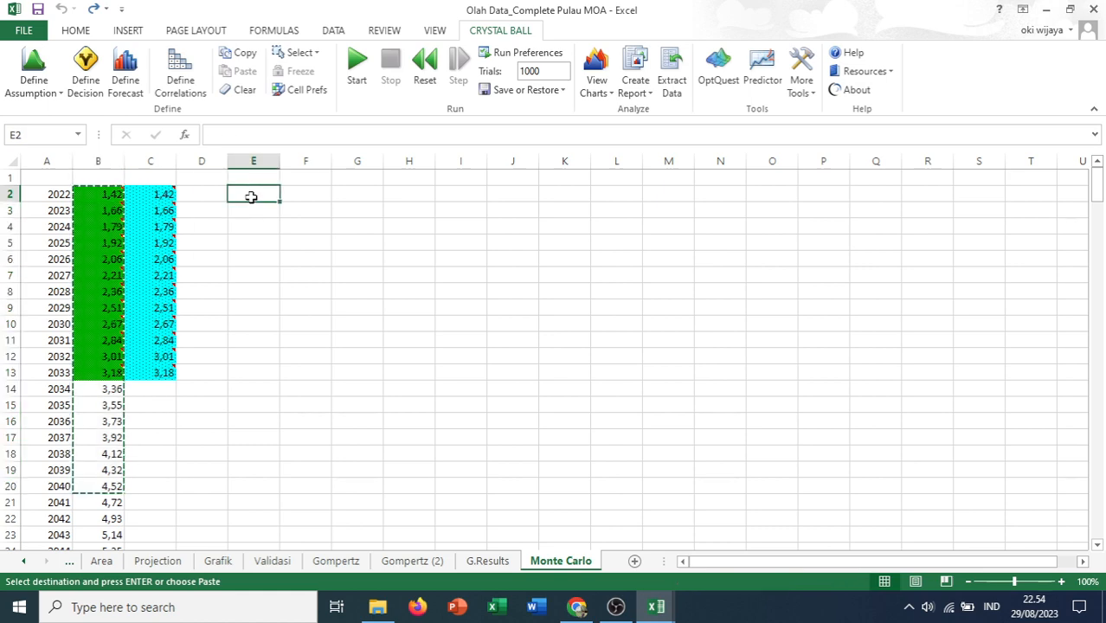
key("ctrl+v")
right_click(257, 241)
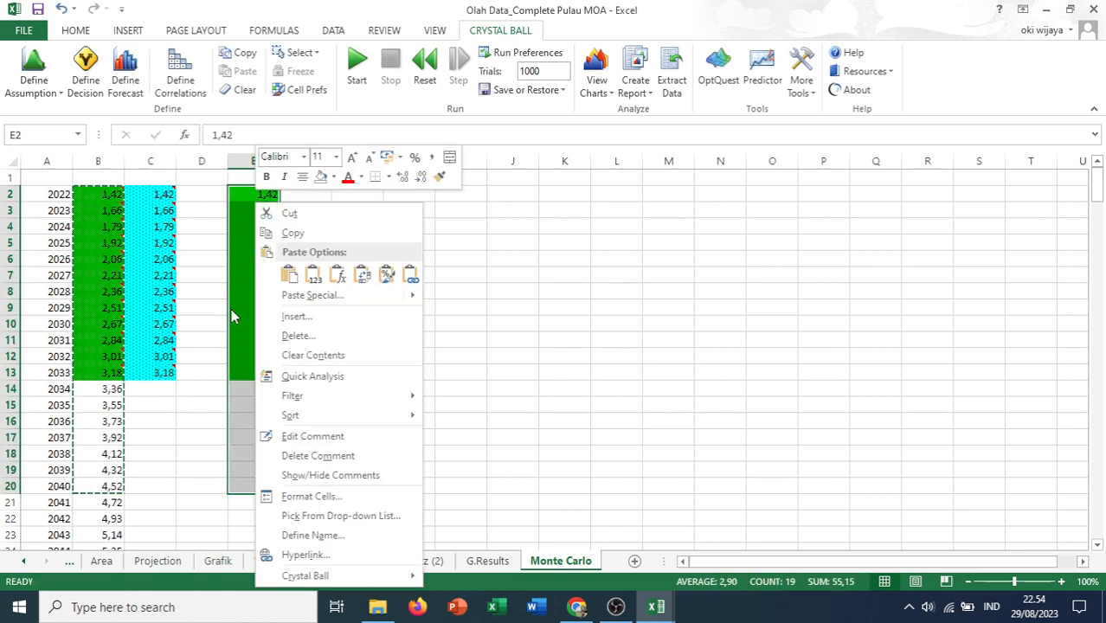
left_click(313, 275)
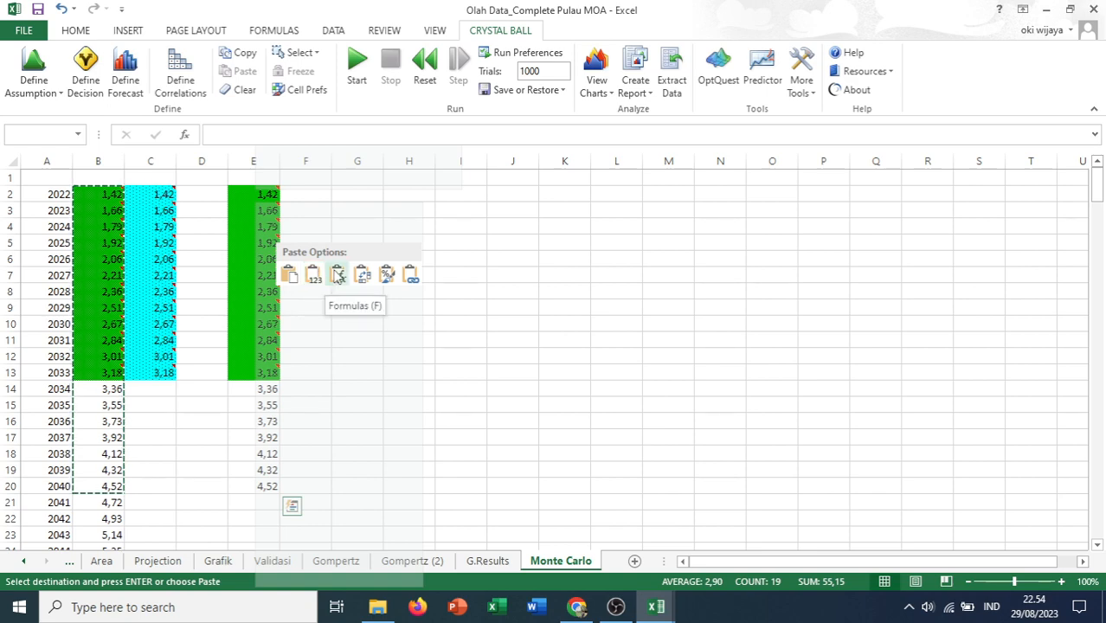
left_click(339, 275)
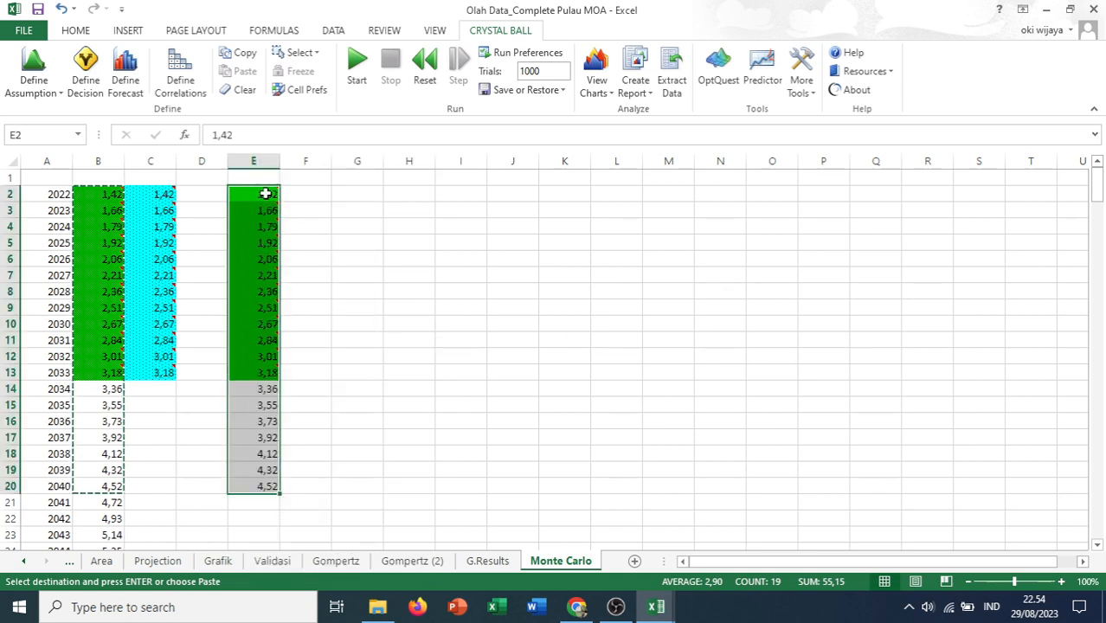
Delete the assumption comments from the copied cells E2:E13
left_click(265, 194)
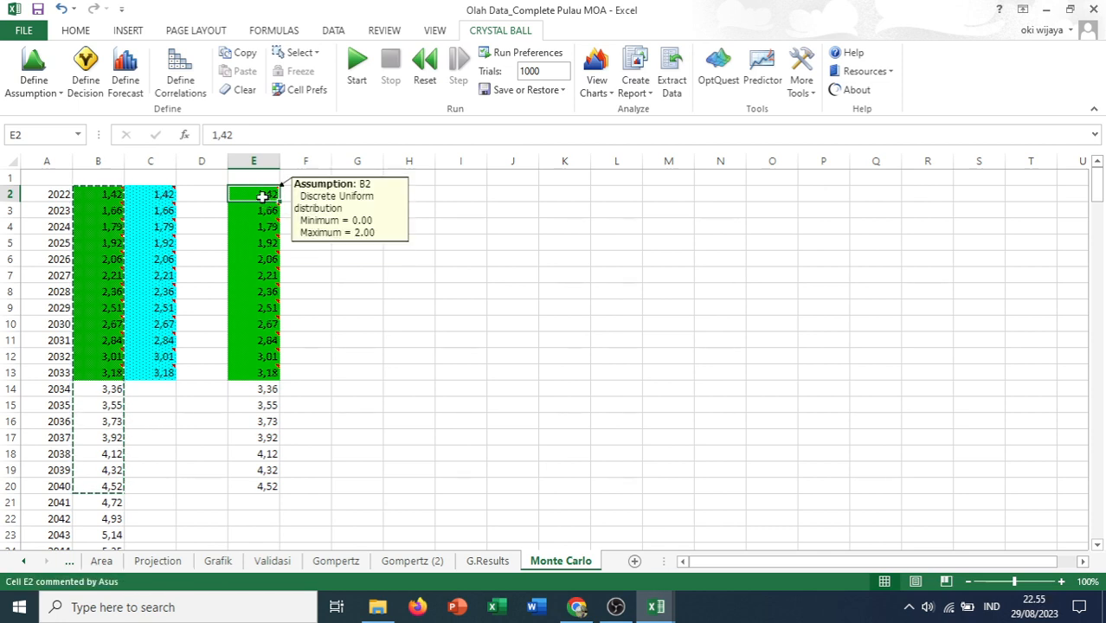
left_click_drag(254, 196, 247, 376)
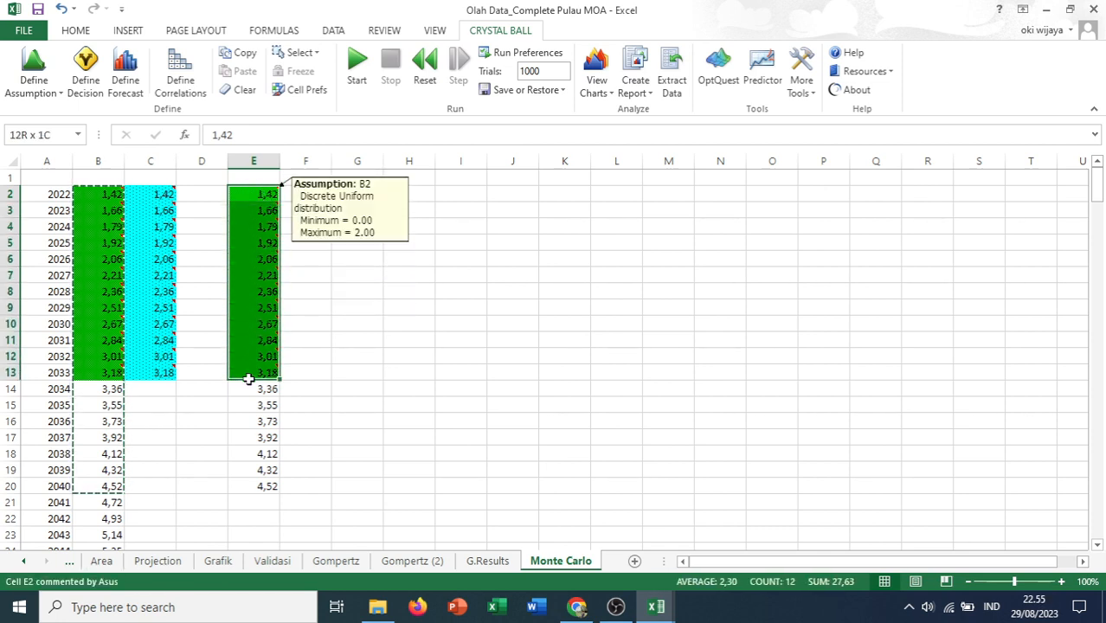
right_click(251, 329)
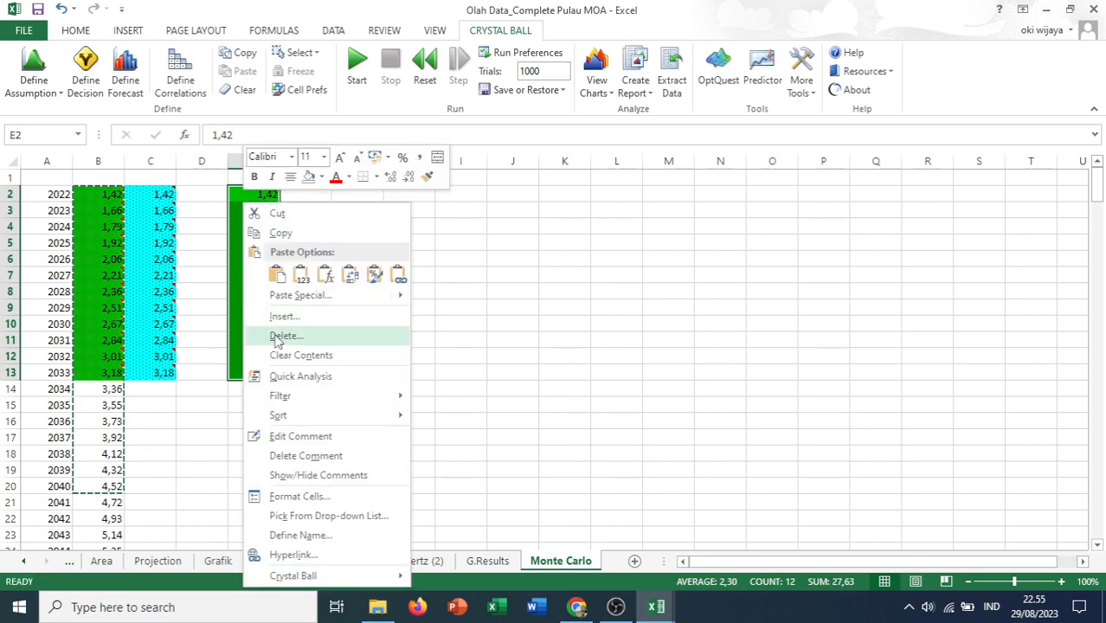
left_click(310, 454)
Delete cells E2:E13 with the cells below shifted up, and clear the remaining copied values in column E
right_click(260, 339)
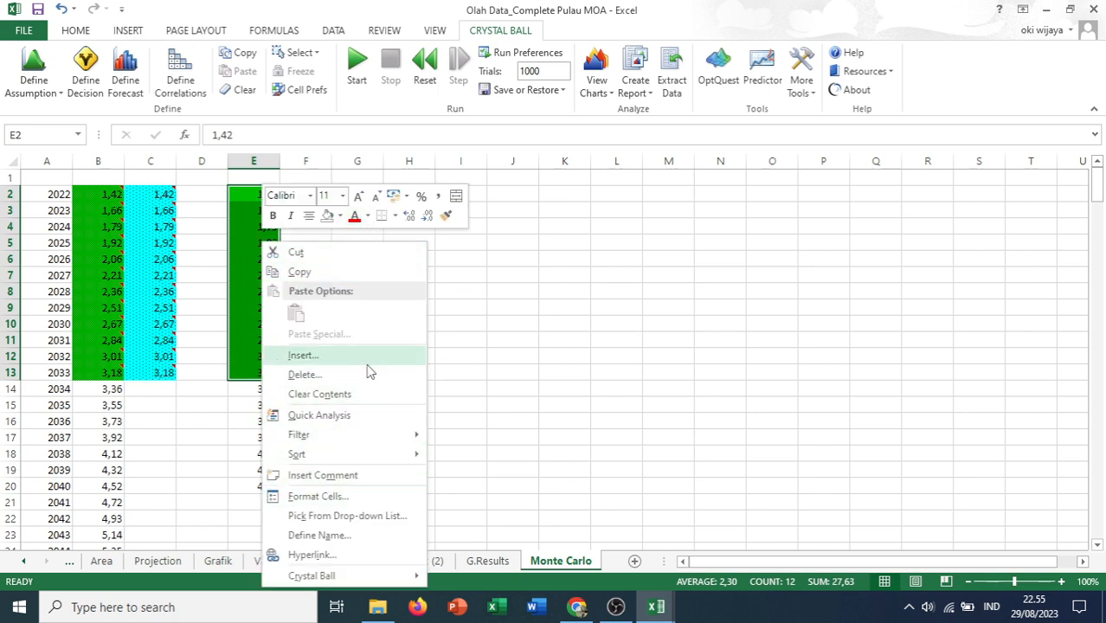
left_click(330, 374)
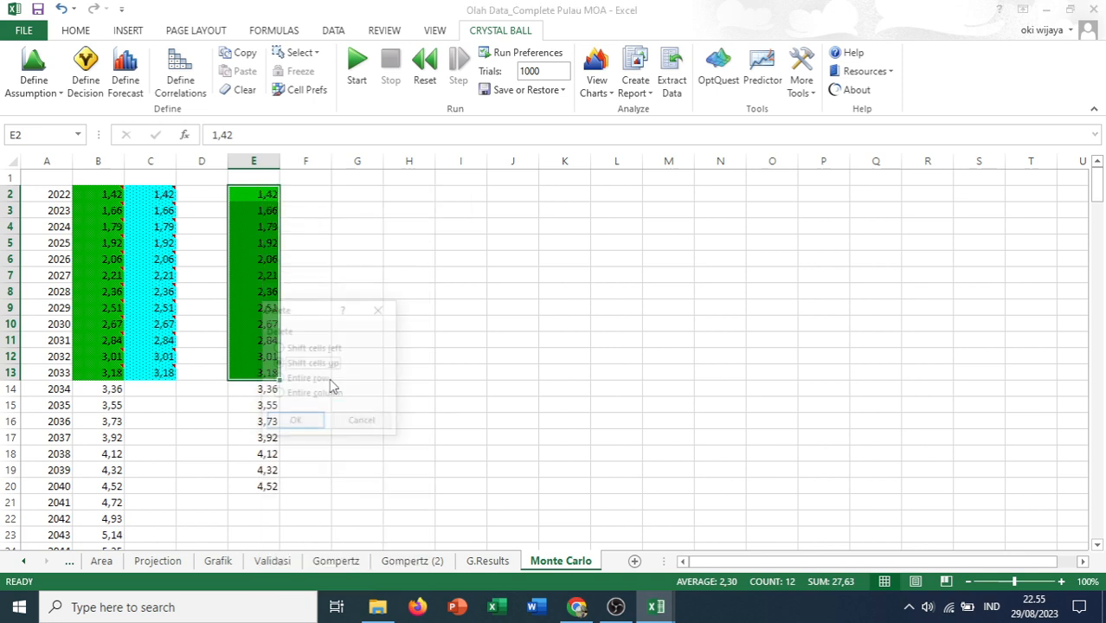
left_click(306, 417)
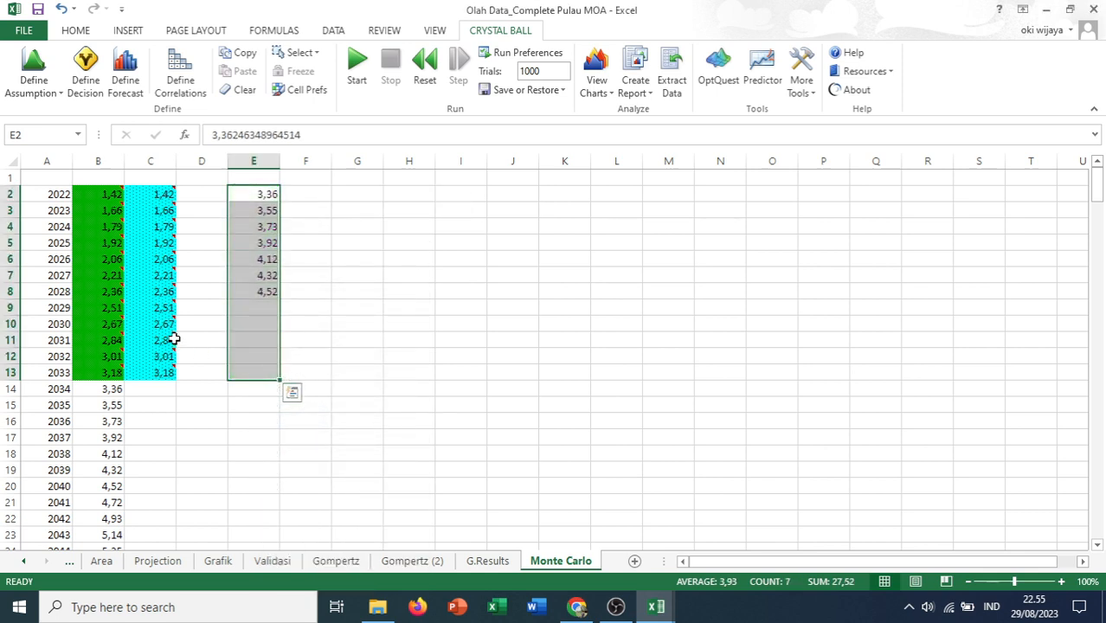
scroll(234, 277, "down", 1)
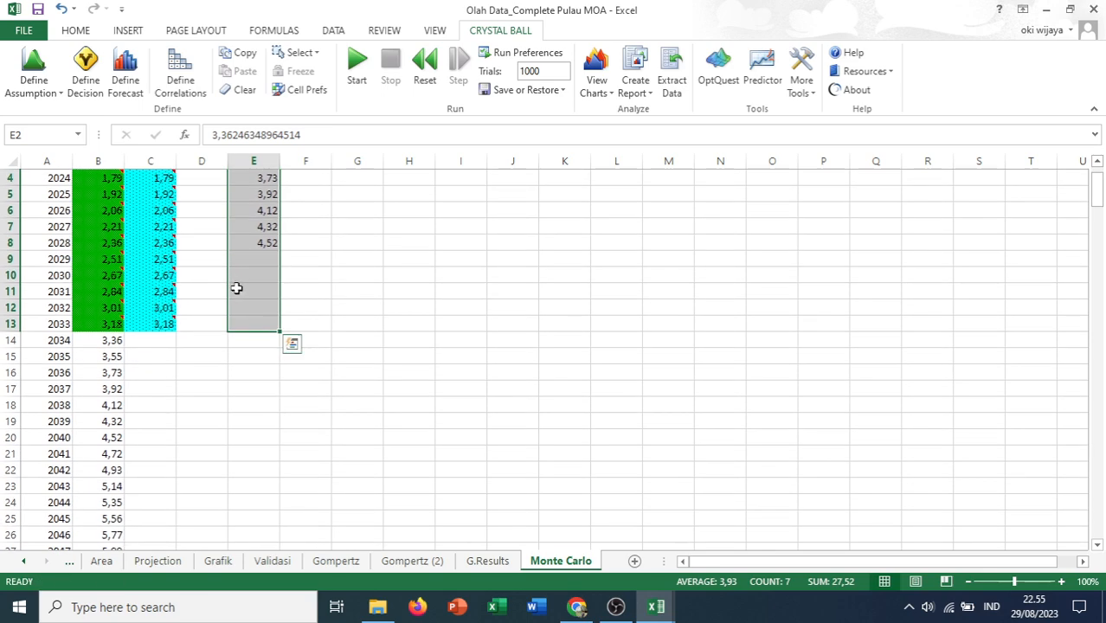
scroll(237, 290, "up", 1)
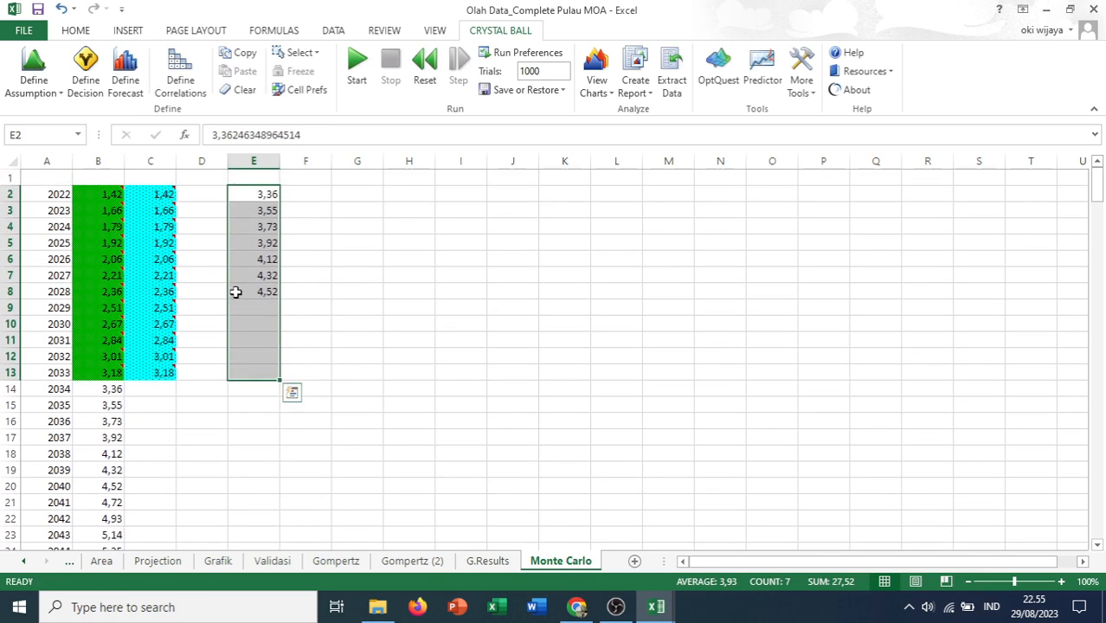
key("Delete")
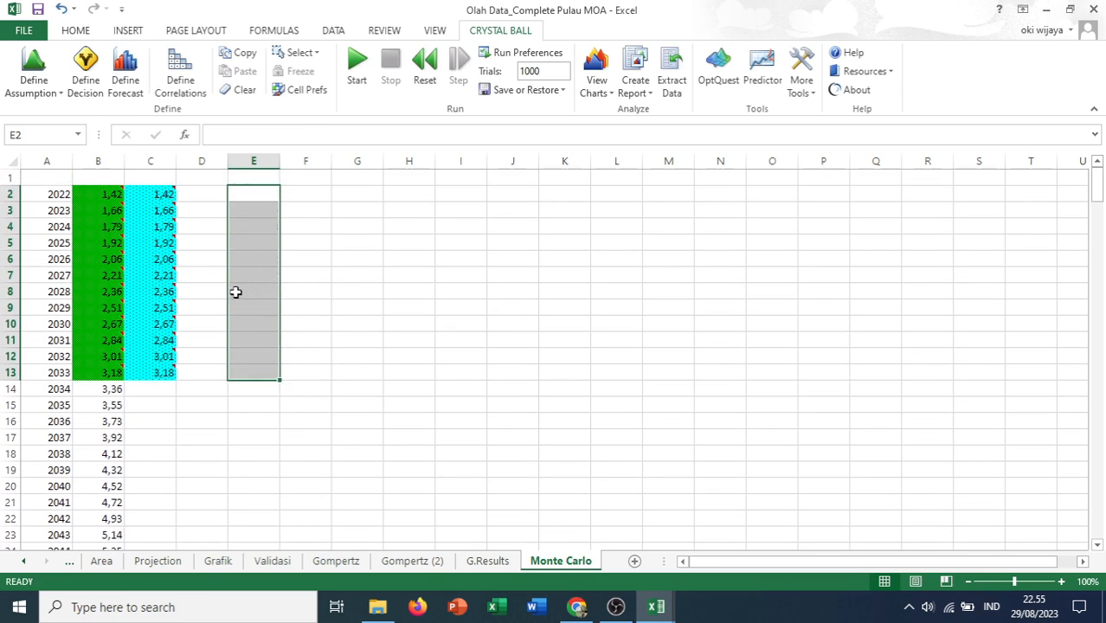
Examine the yearly values in columns A and B for the years after 2033, which have no assumptions or forecasts defined
left_click(118, 404)
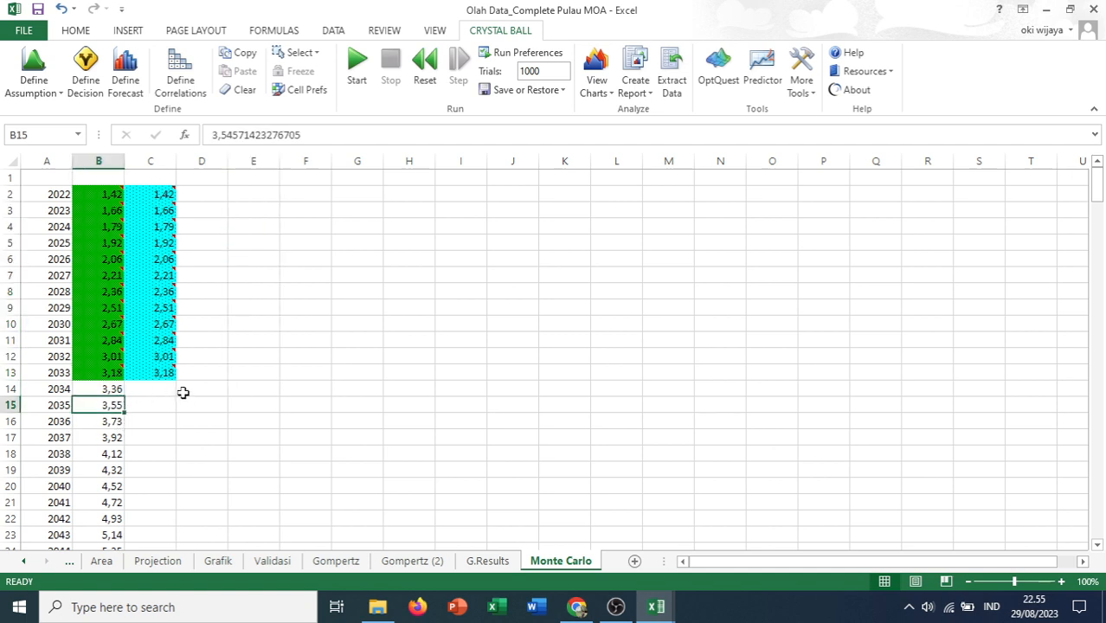
mouse_move(163, 378)
scroll(166, 389, "down", 2)
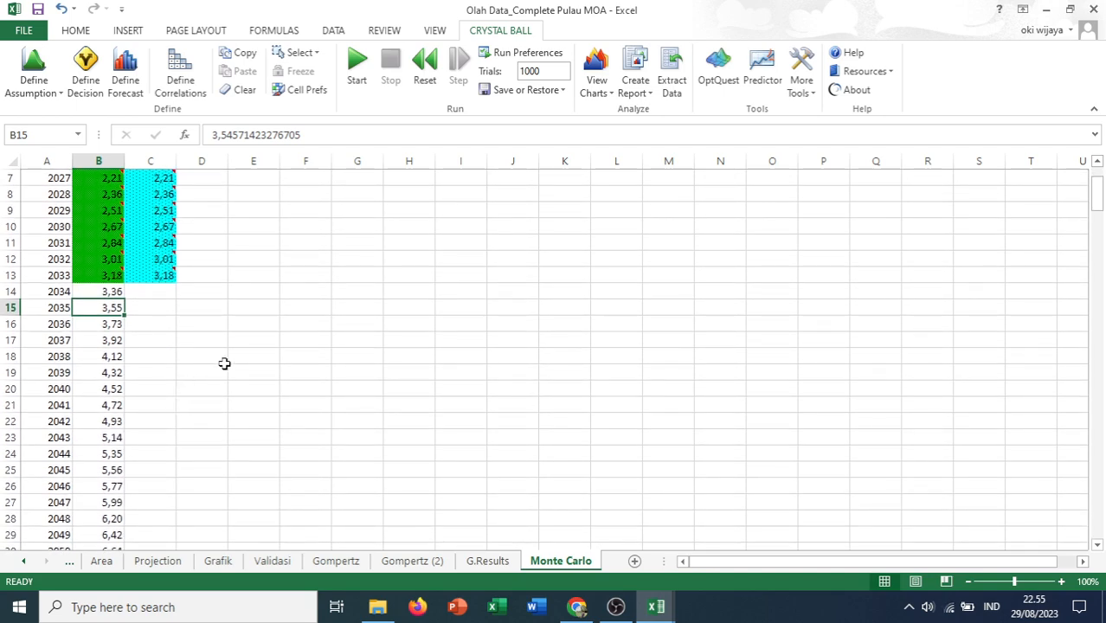
scroll(224, 364, "down", 2)
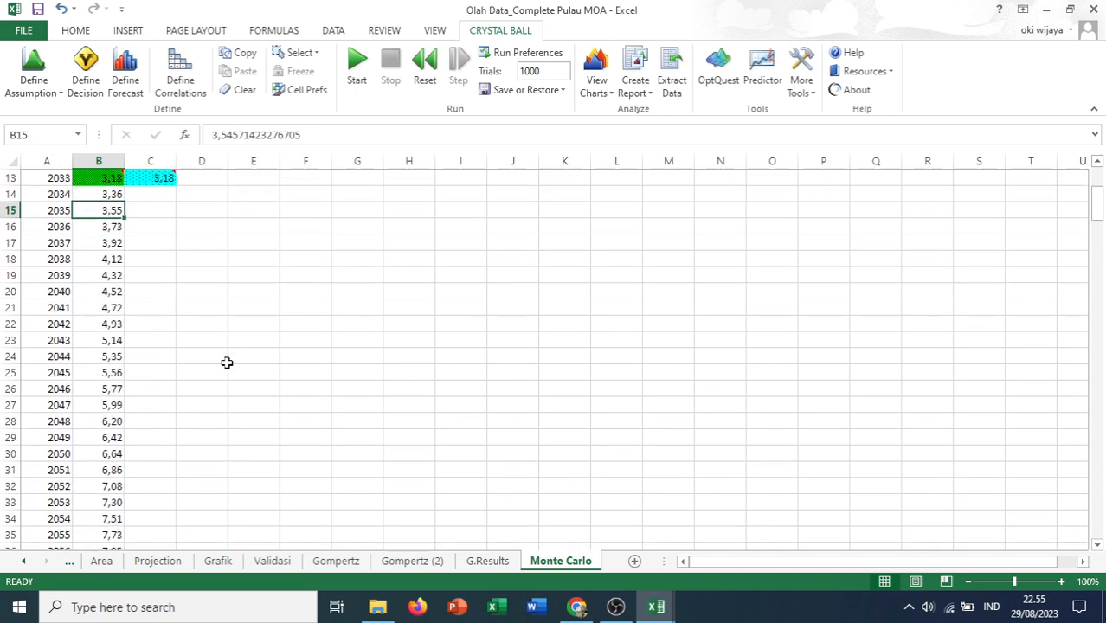
scroll(227, 362, "down", 1)
scroll(227, 350, "up", 5)
scroll(128, 333, "down", 3)
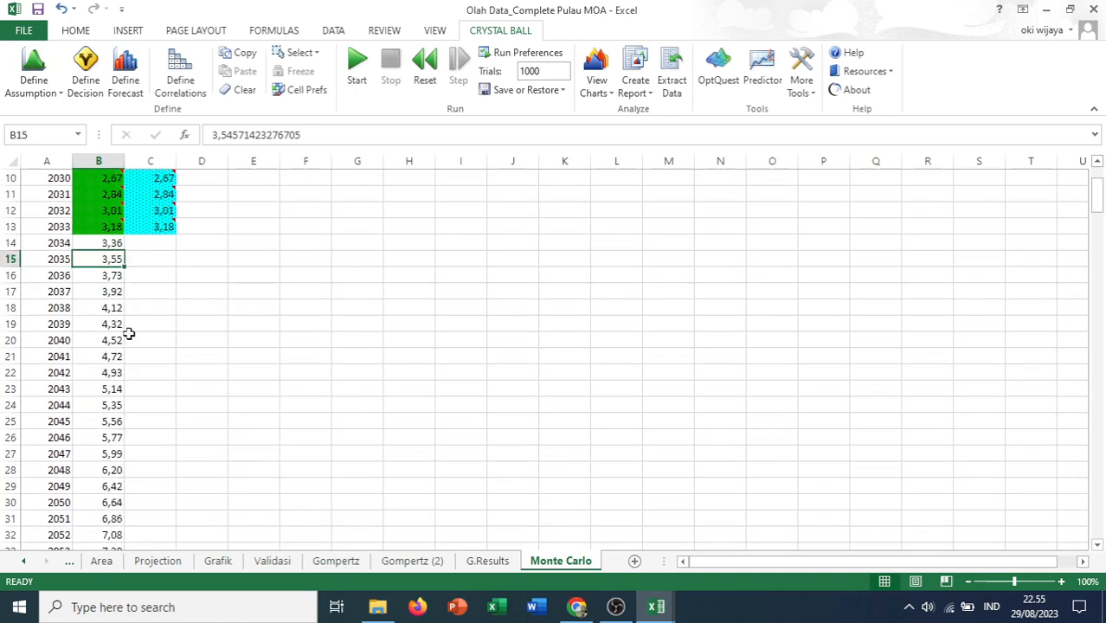
scroll(140, 326, "down", 2)
scroll(152, 324, "up", 1)
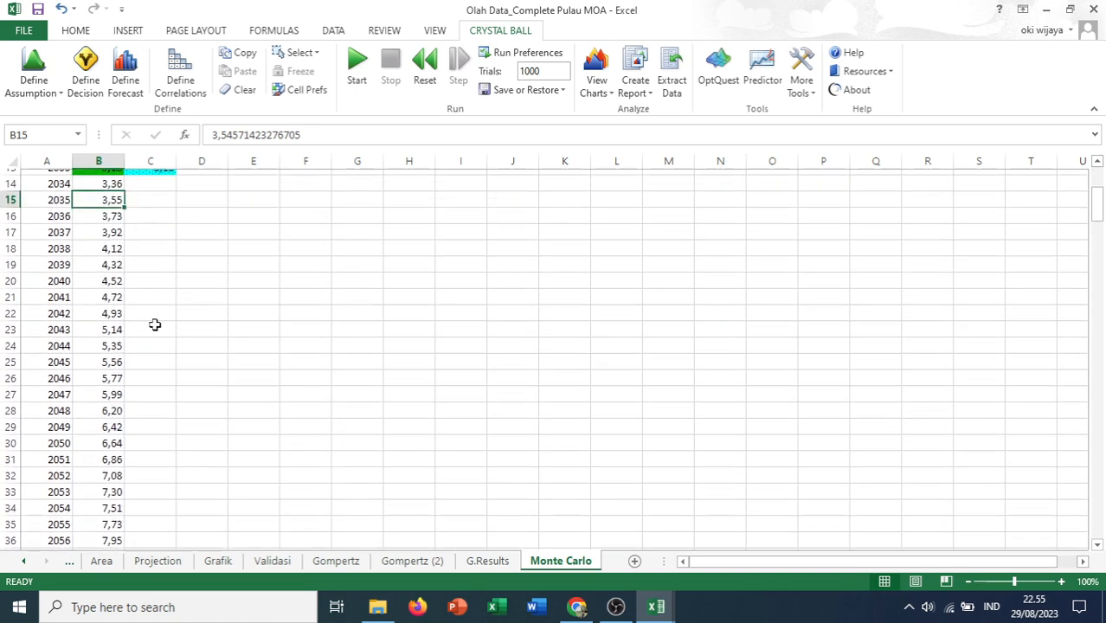
scroll(154, 325, "up", 1)
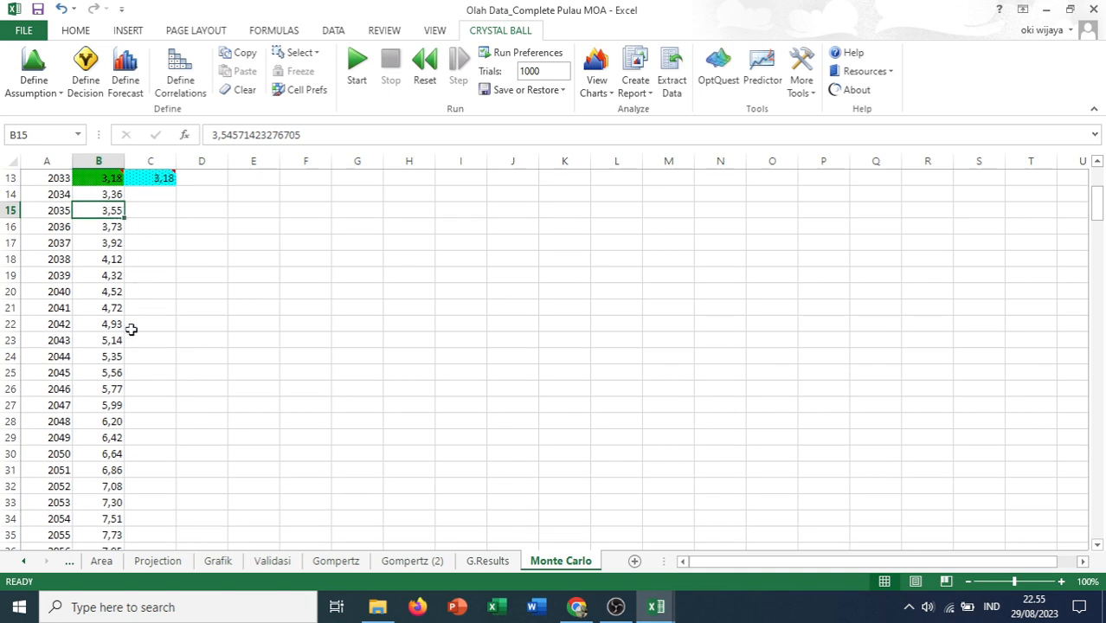
Select the 2035–2050 values in B15:B30, start fitting a distribution to data for them, and agree to reset the simulation
key("shift+Down")
key("shift+Down")
key("shift+Down")
key("shift+Down")
key("shift+Down")
key("shift+Down")
key("shift+Down")
key("shift+Down")
key("shift+Down")
key("shift+Down")
key("shift+Down")
key("shift+Down")
key("shift+Down")
key("shift+Down")
key("shift+Down")
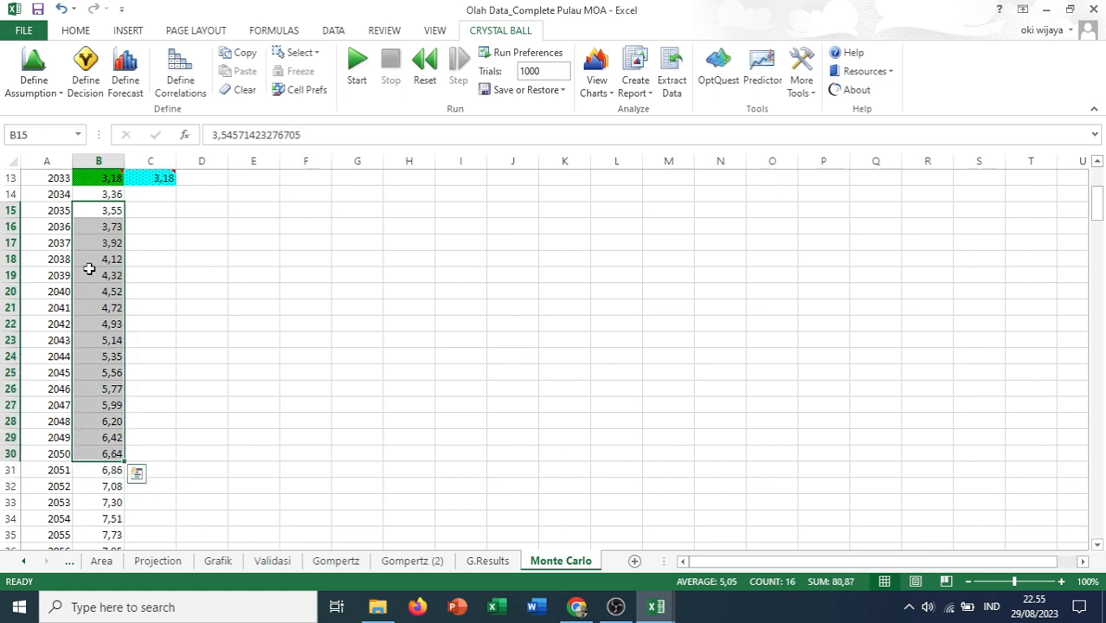
left_click(48, 89)
left_click(81, 131)
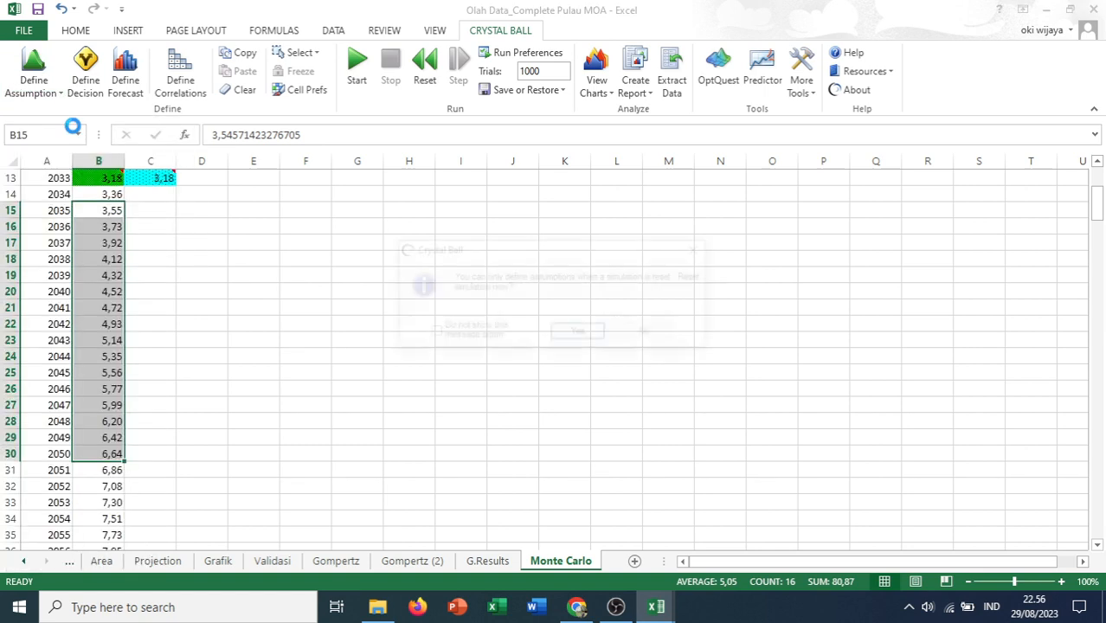
left_click(594, 336)
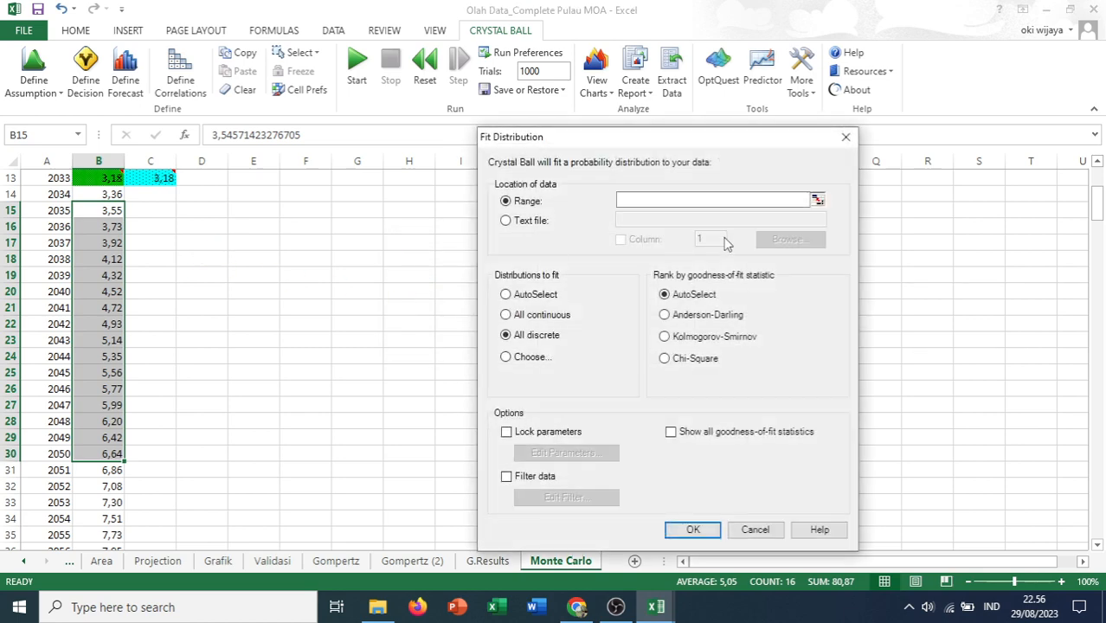
Try to fit all discrete distributions to the data range B15:B30, and close the comparison chart and fitting dialog without accepting one
left_click(817, 200)
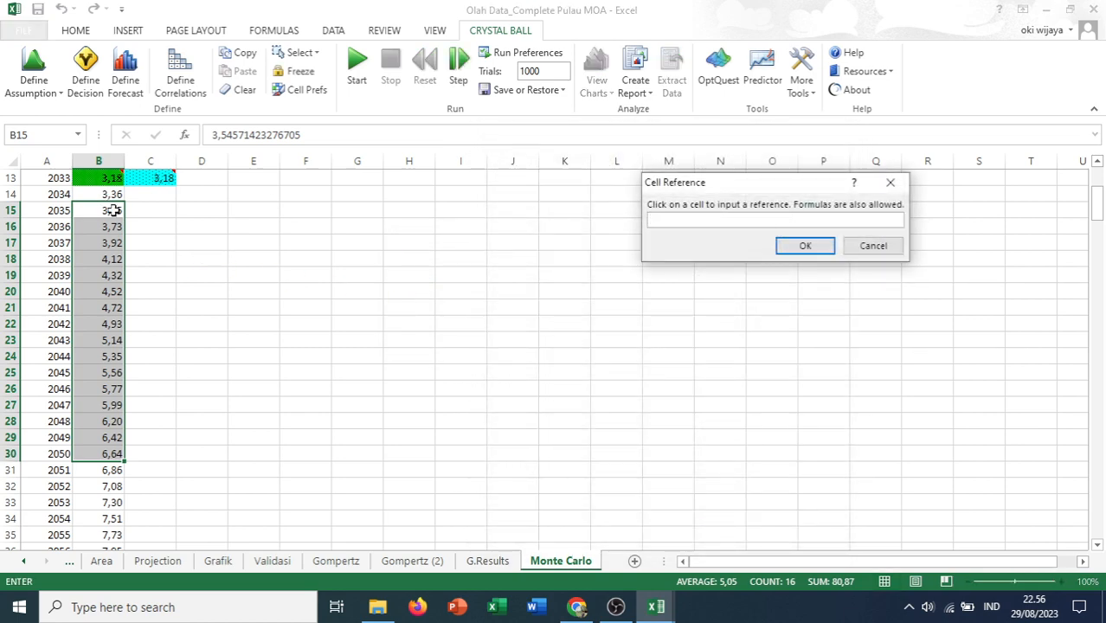
left_click(113, 210)
key("shift+Down")
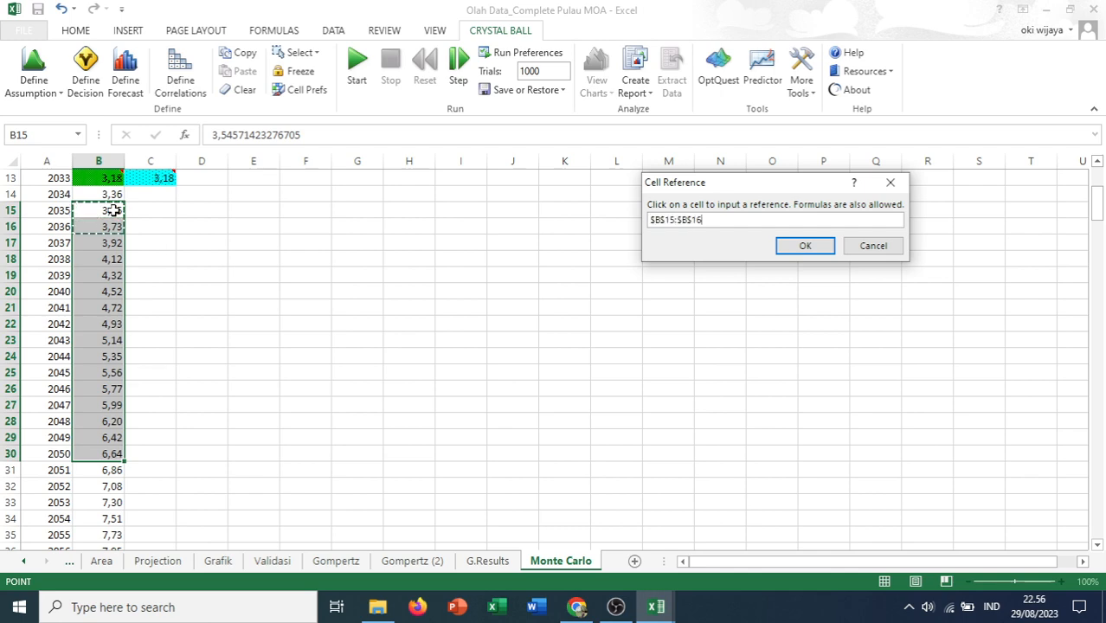
key("shift+Down")
key("shift+Down")
key("shift+Down")
key("shift+Down")
key("shift+Down")
key("shift+Down")
key("shift+Down")
key("shift+Down")
key("shift+Down")
key("shift+Down")
key("shift+Down")
key("shift+Down")
key("shift+Down")
key("shift+Down")
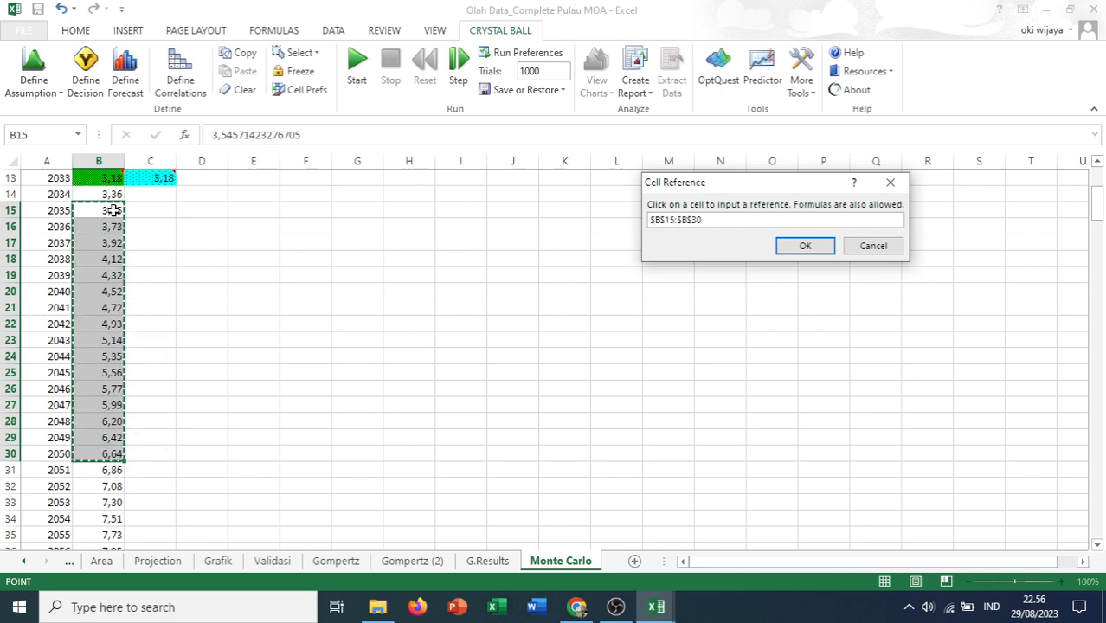
key("Return")
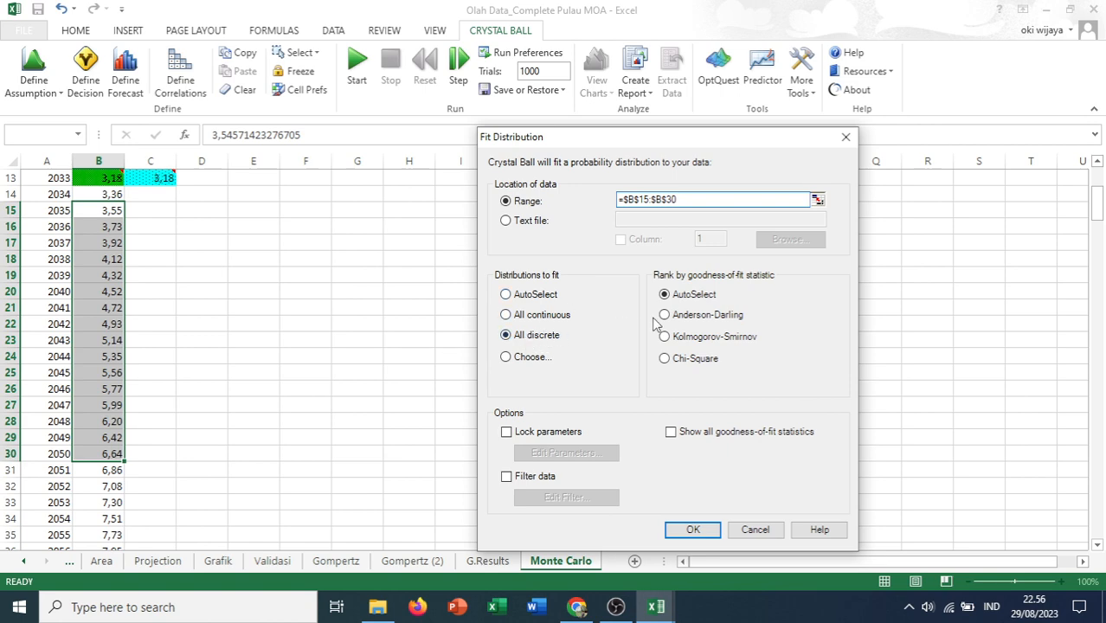
left_click(692, 531)
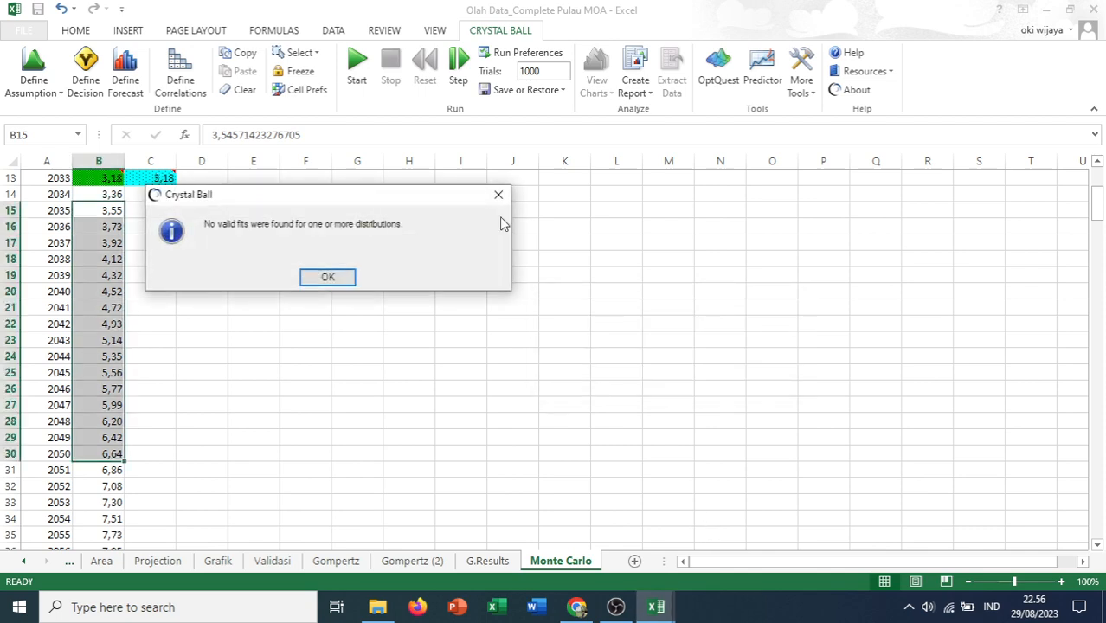
left_click(340, 278)
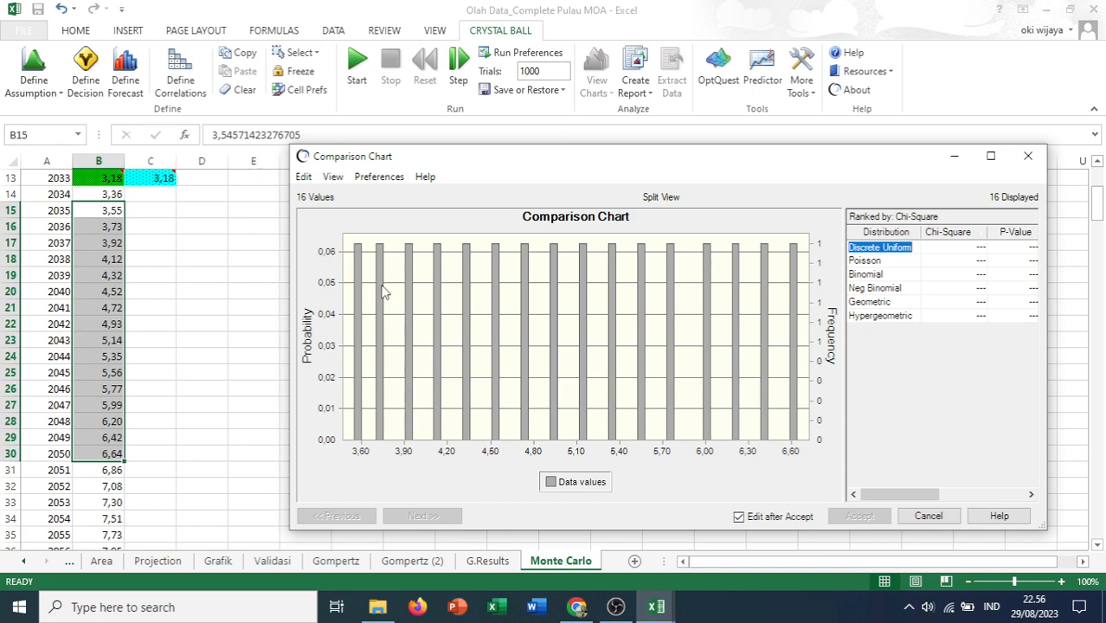
left_click(928, 516)
left_click(753, 529)
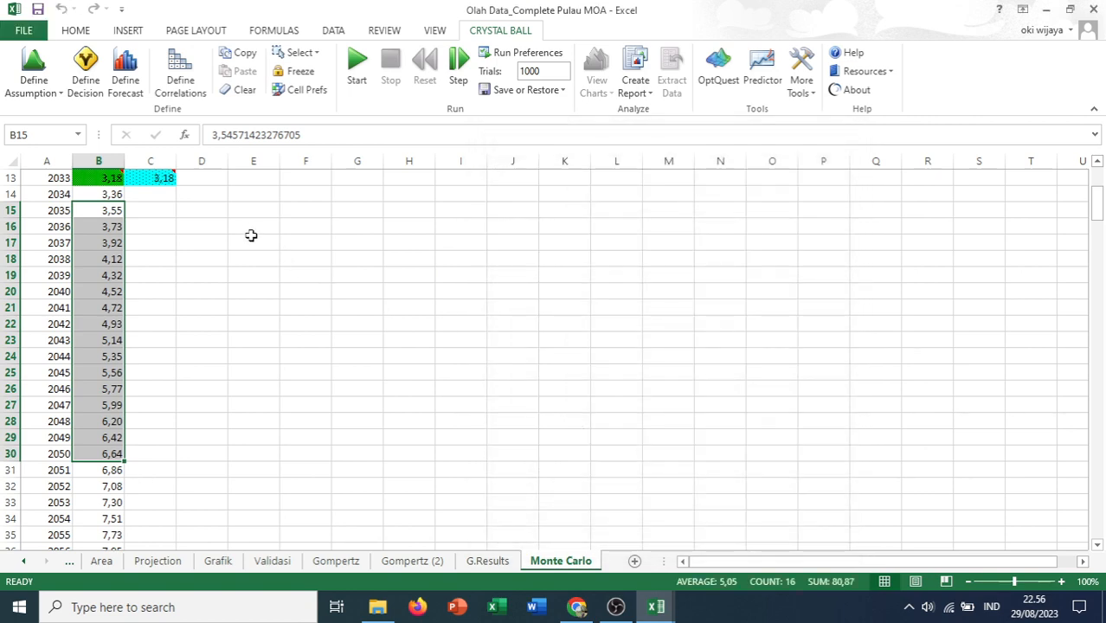
Select column B from B2 to B241 and fit all continuous distributions to the data range B2:B241
scroll(128, 208, "up", 4)
left_click(108, 192)
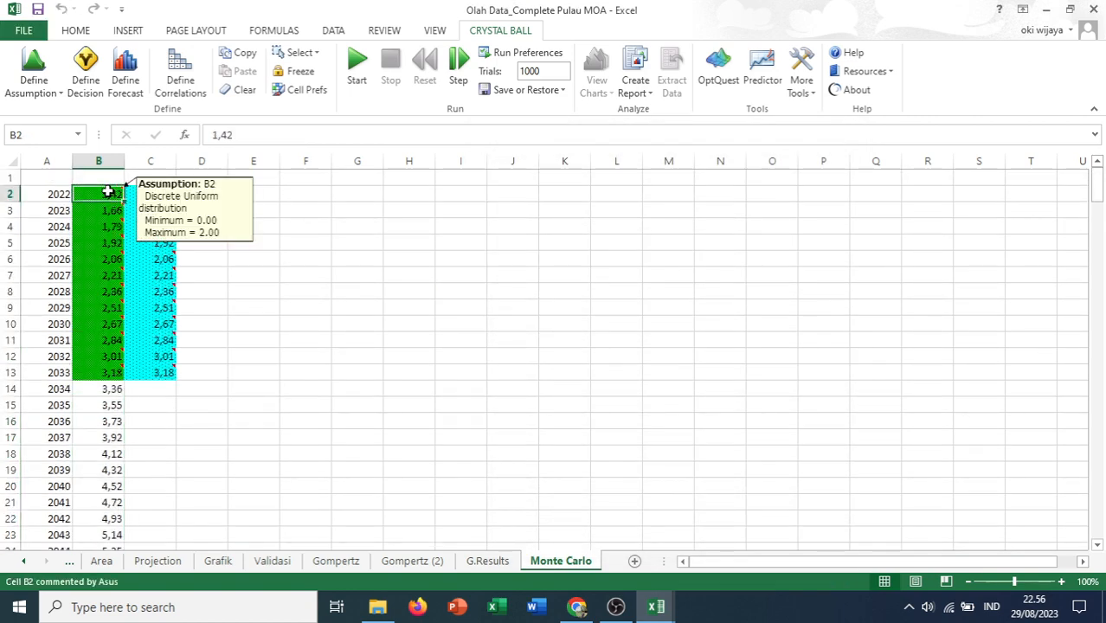
key("ctrl+shift+Down")
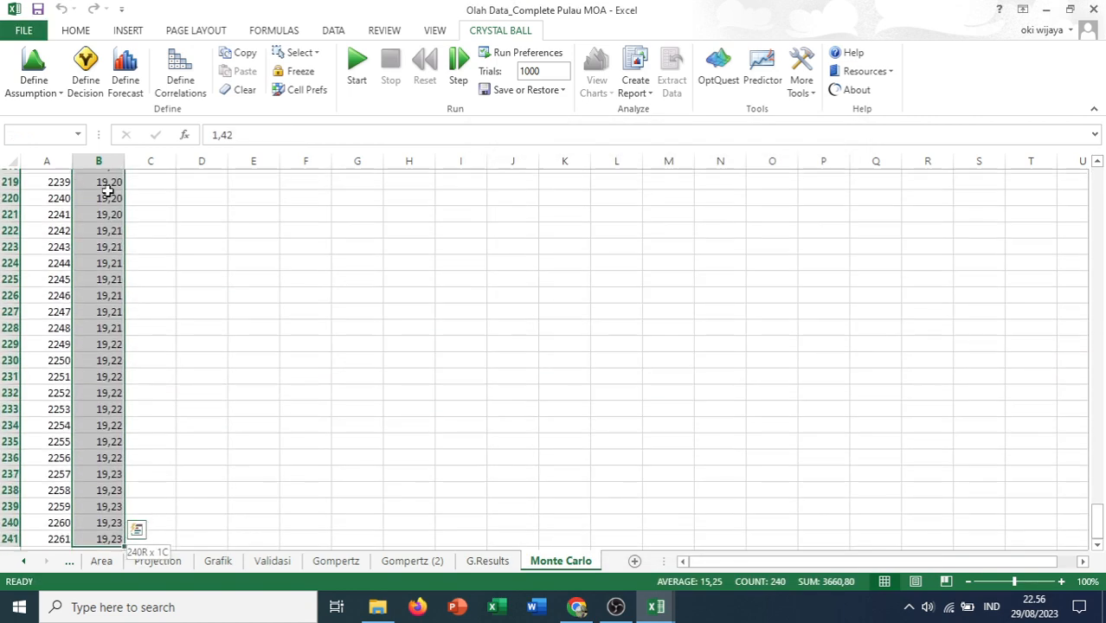
right_click(108, 192)
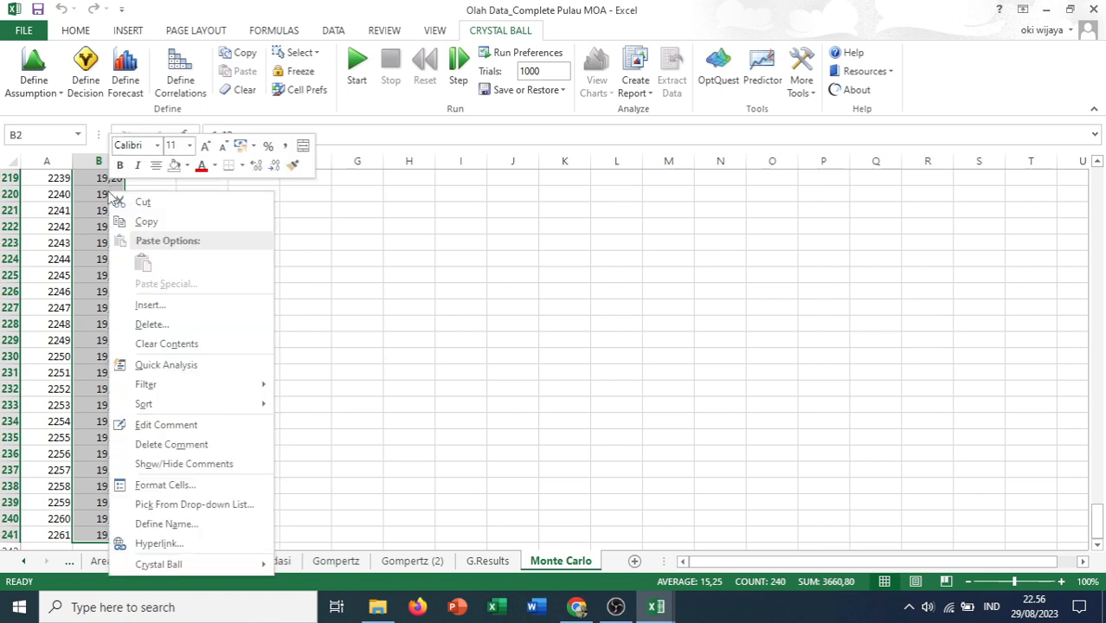
mouse_move(177, 383)
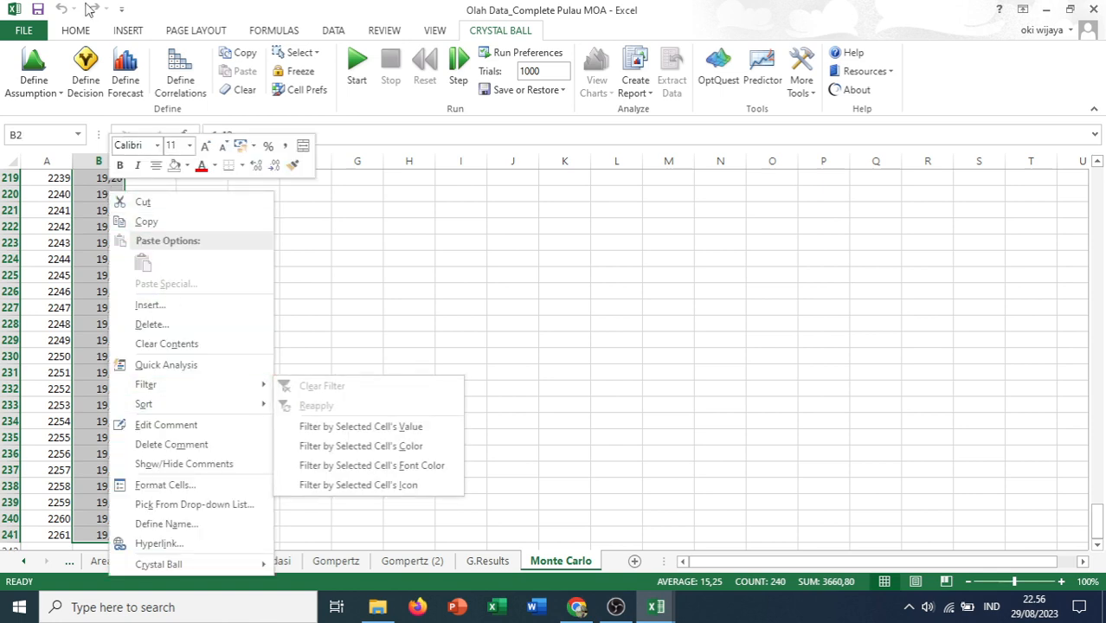
left_click(34, 86)
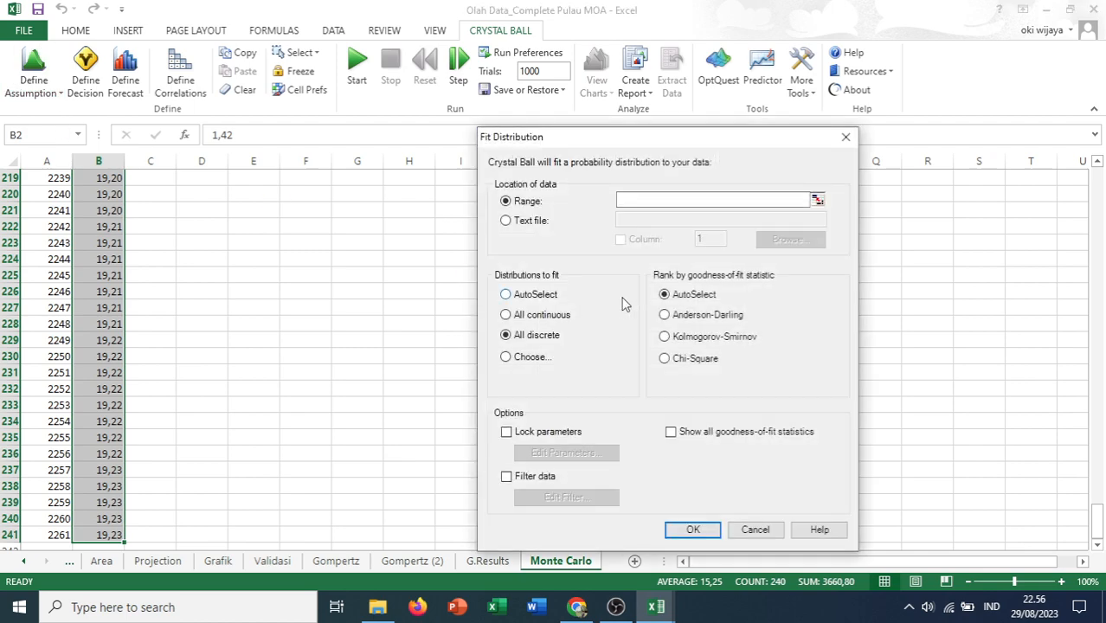
left_click(561, 317)
left_click(819, 201)
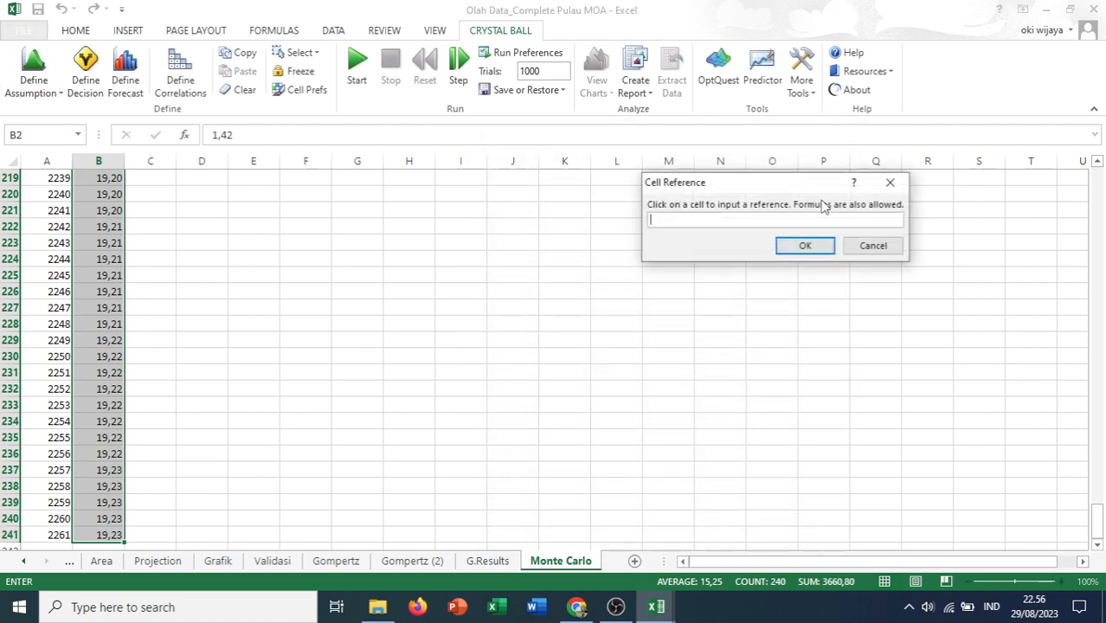
left_click(101, 534)
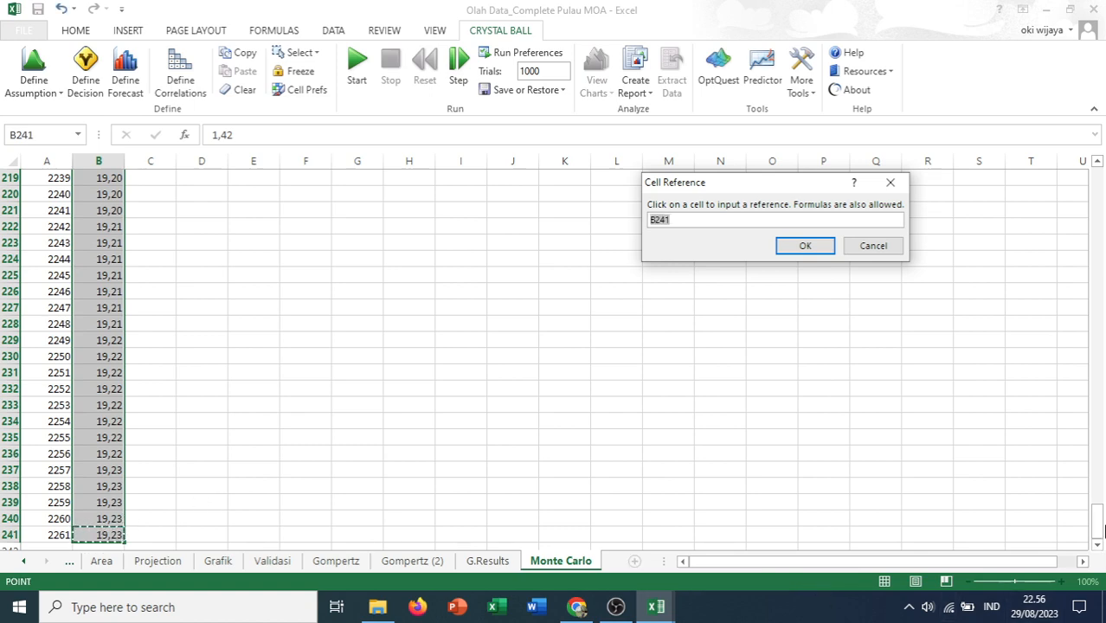
left_click_drag(1098, 526, 1093, 173)
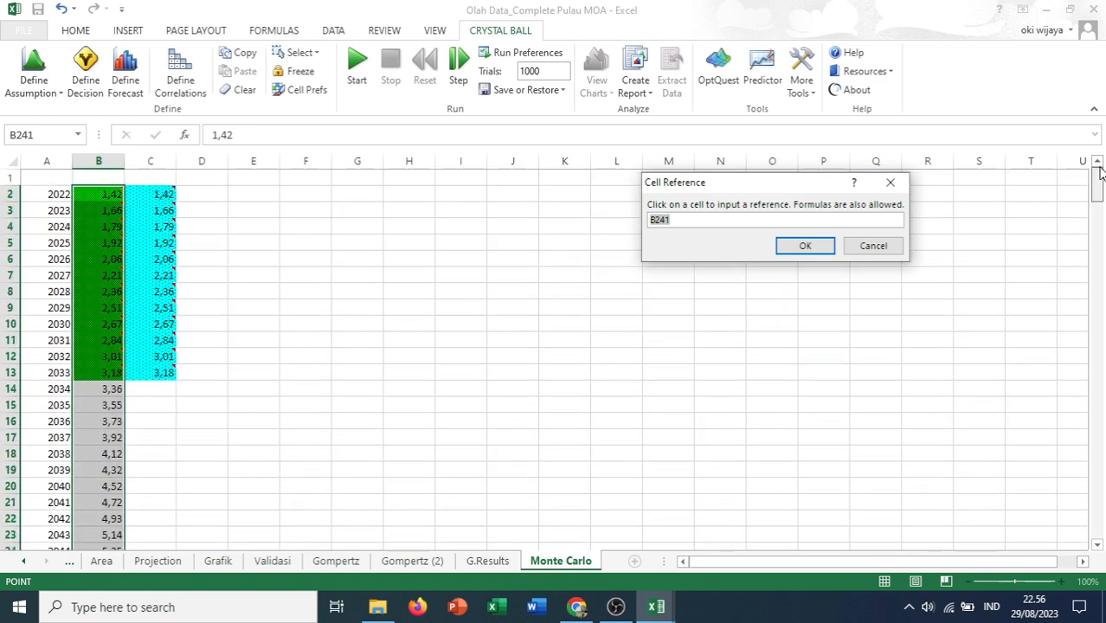
left_click(103, 195)
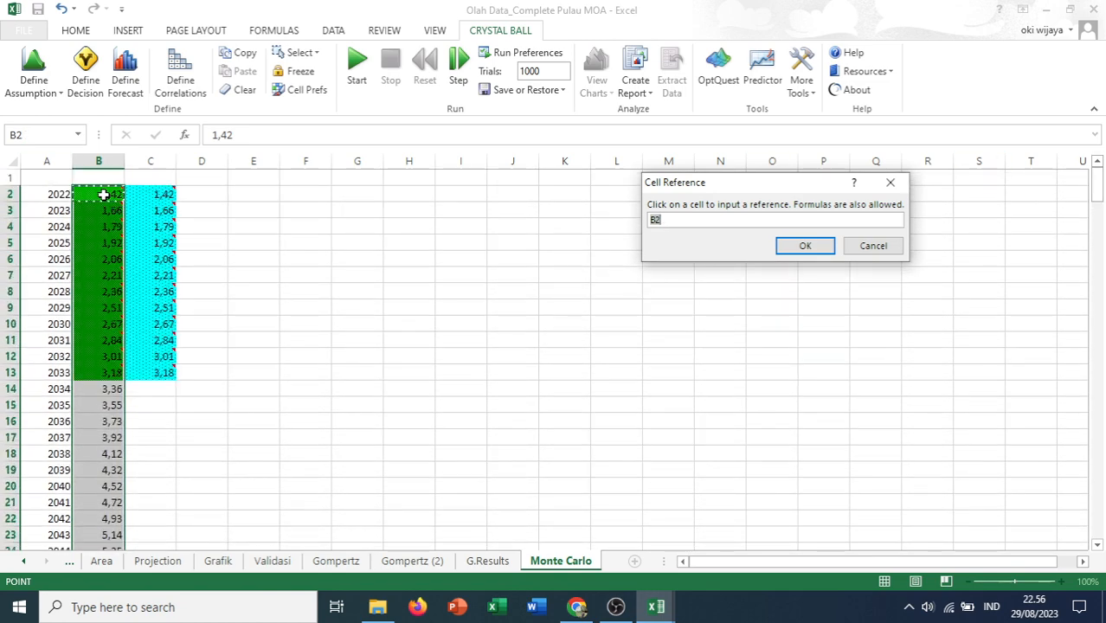
key("ctrl+shift+Down")
key("Return")
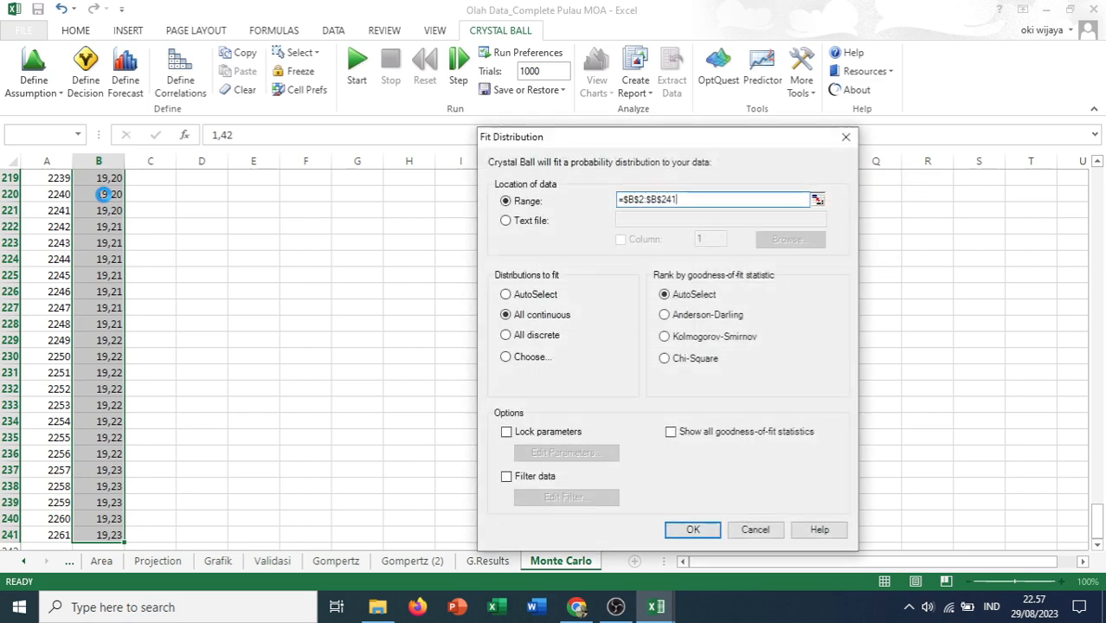
left_click(698, 531)
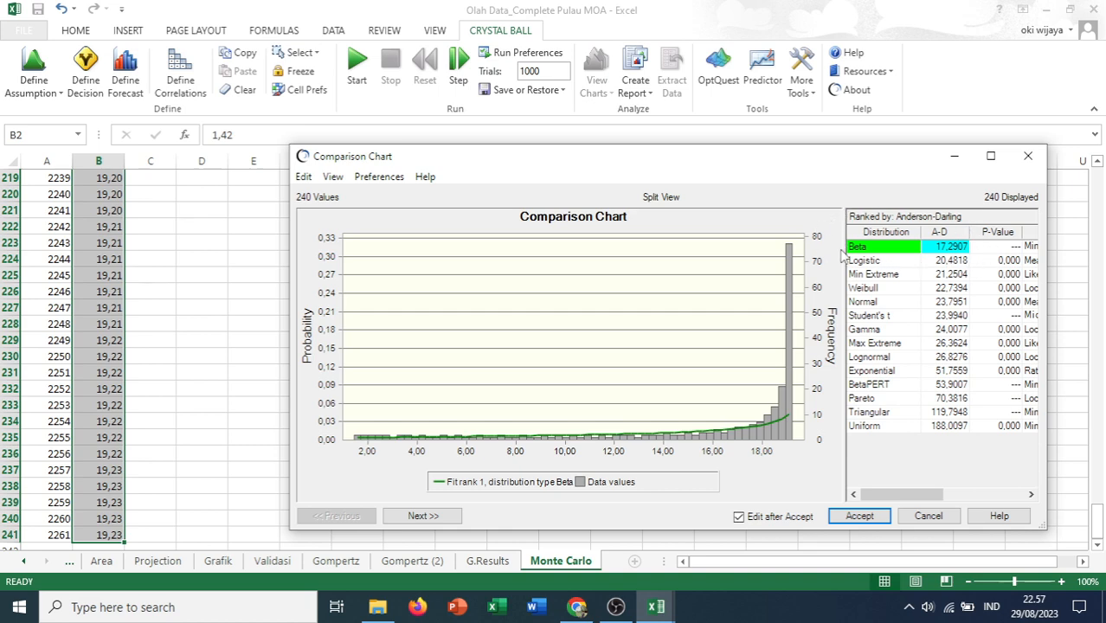
Accept the Beta distribution fit as the assumption for cell B2, and cancel the fitting for the next cell
left_click(858, 516)
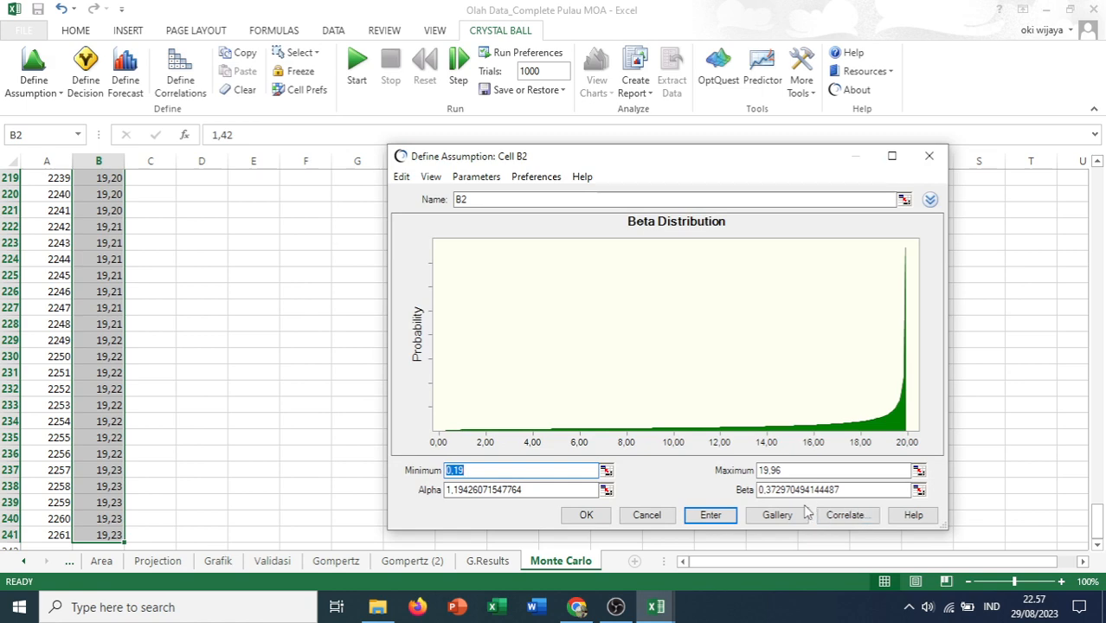
left_click(707, 516)
left_click(588, 514)
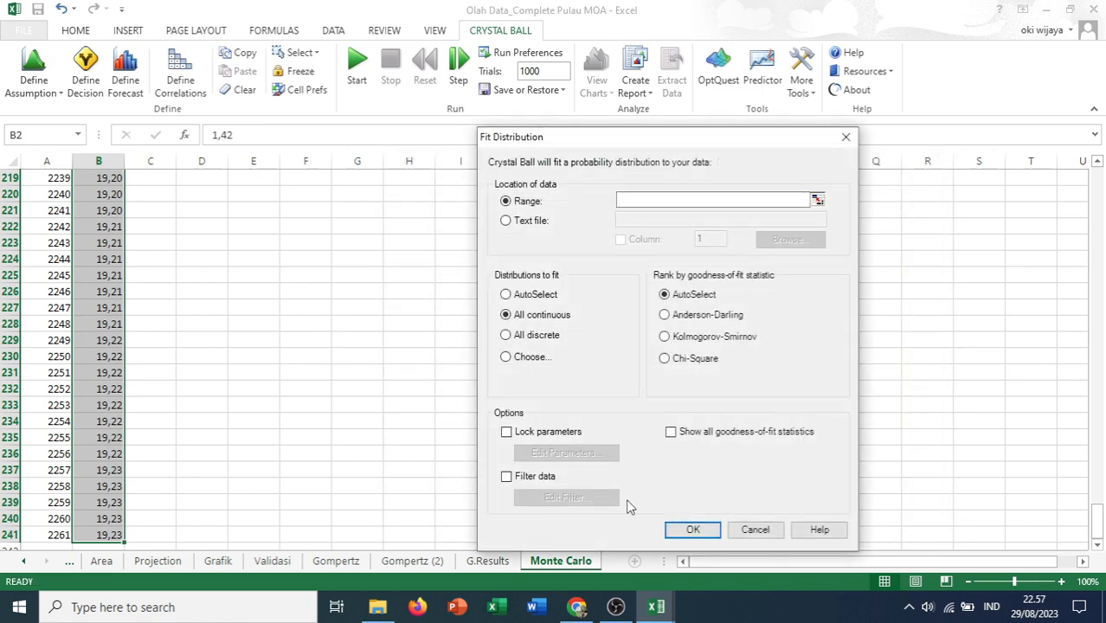
left_click(755, 529)
Select the 2035–2050 values in B15:B30 on the Monte Carlo sheet
scroll(167, 331, "up", 15)
scroll(167, 332, "up", 6)
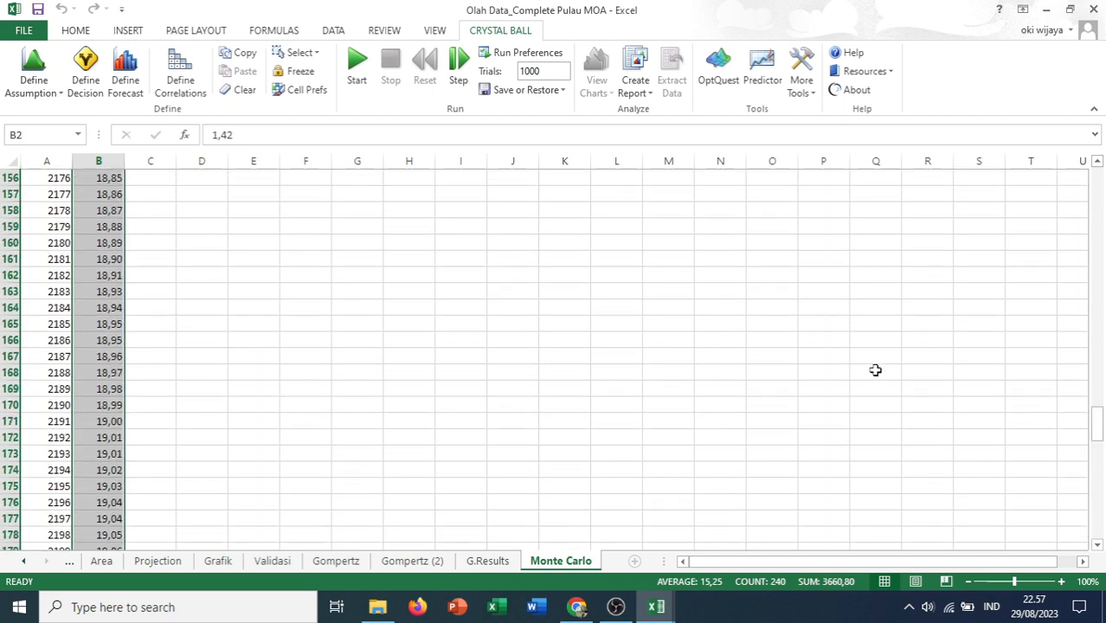
left_click_drag(1097, 425, 1099, 161)
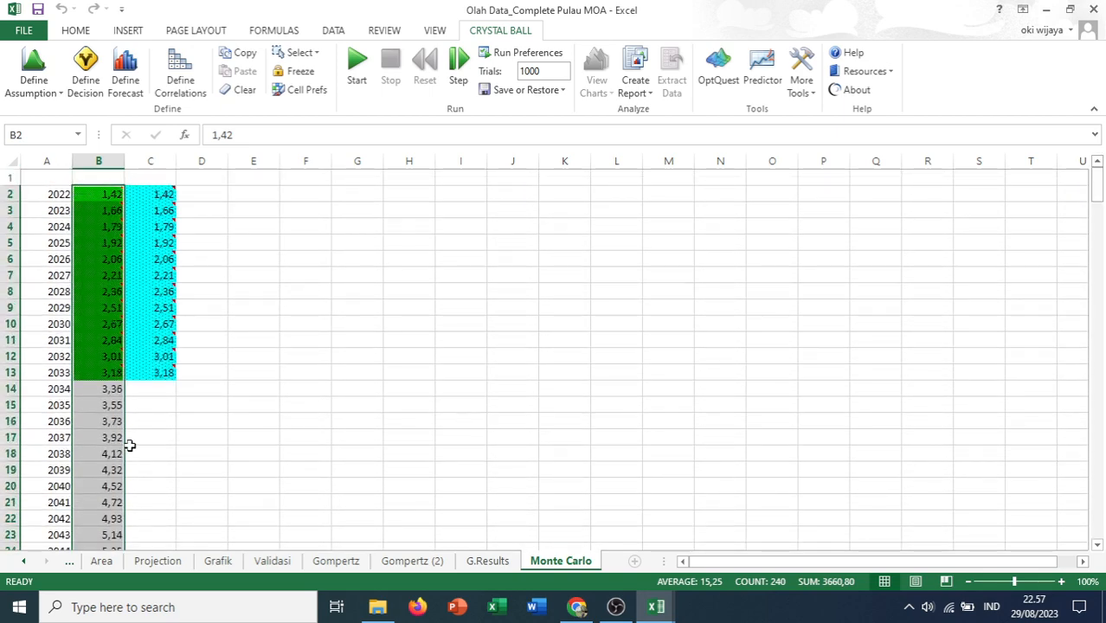
left_click(105, 406)
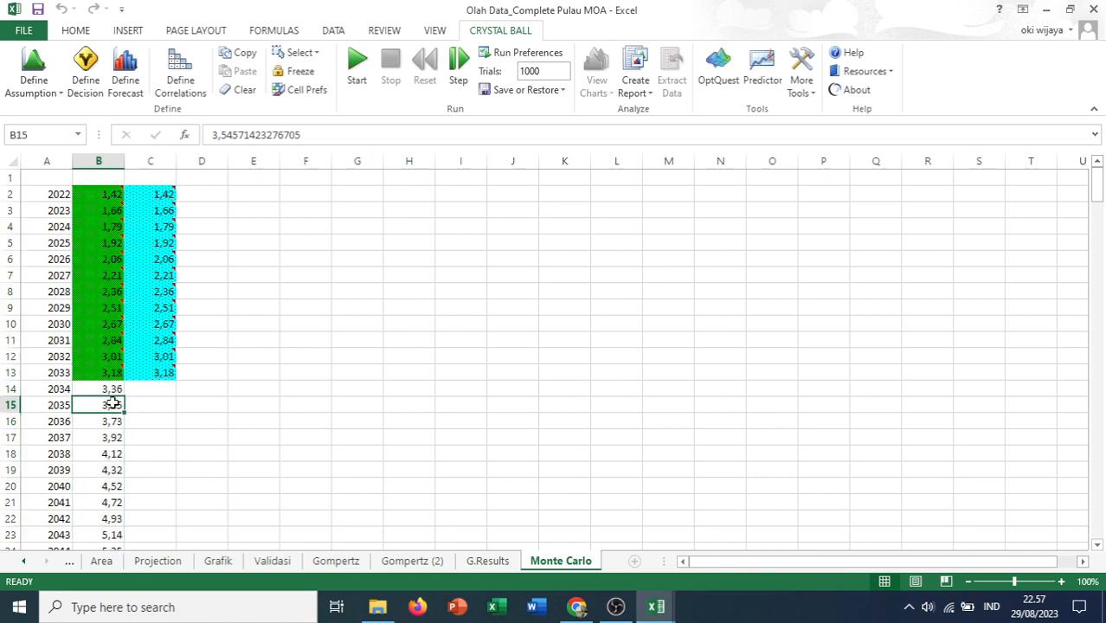
scroll(116, 409, "down", 4)
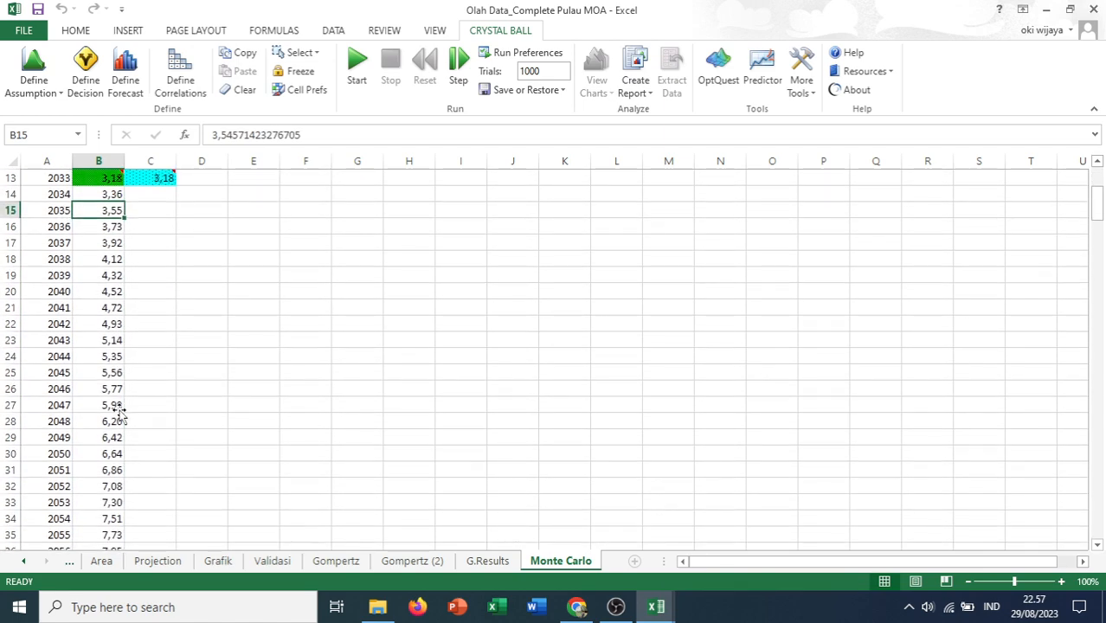
scroll(118, 412, "down", 1)
scroll(119, 412, "up", 1)
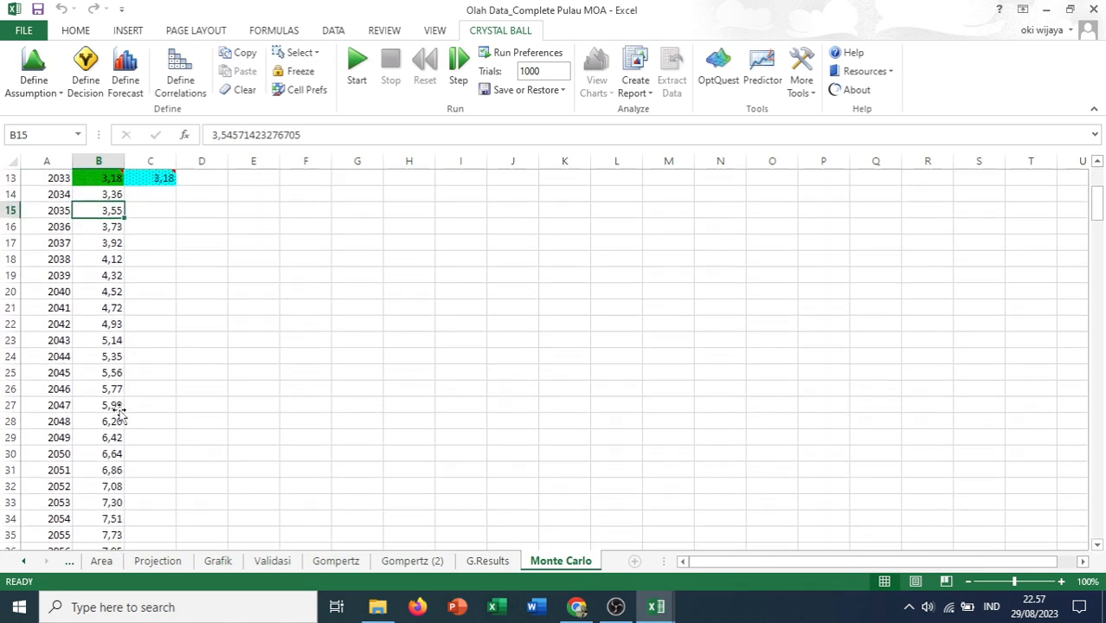
left_click(1097, 162)
left_click(1097, 545)
left_click(1097, 545)
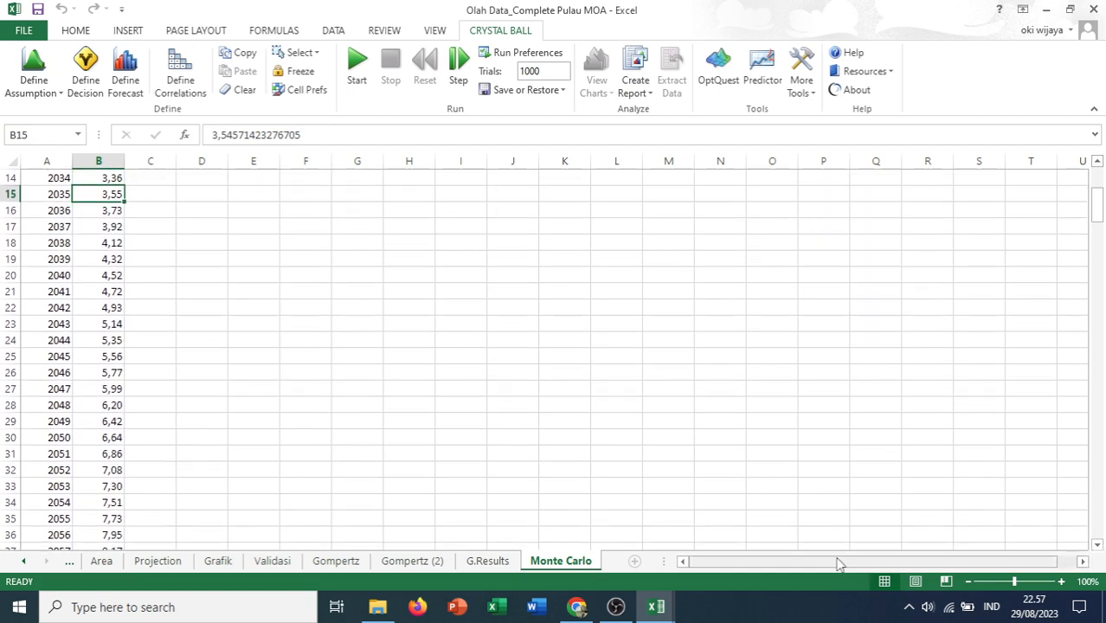
key("shift+Down")
key("shift+Down")
key("shift+Down")
key("shift+Down")
key("shift+Down")
key("shift+Down")
key("shift+Down")
key("shift+Down")
key("shift+Down")
key("shift+Down")
key("shift+Down")
key("shift+Down")
key("shift+Down")
key("shift+Down")
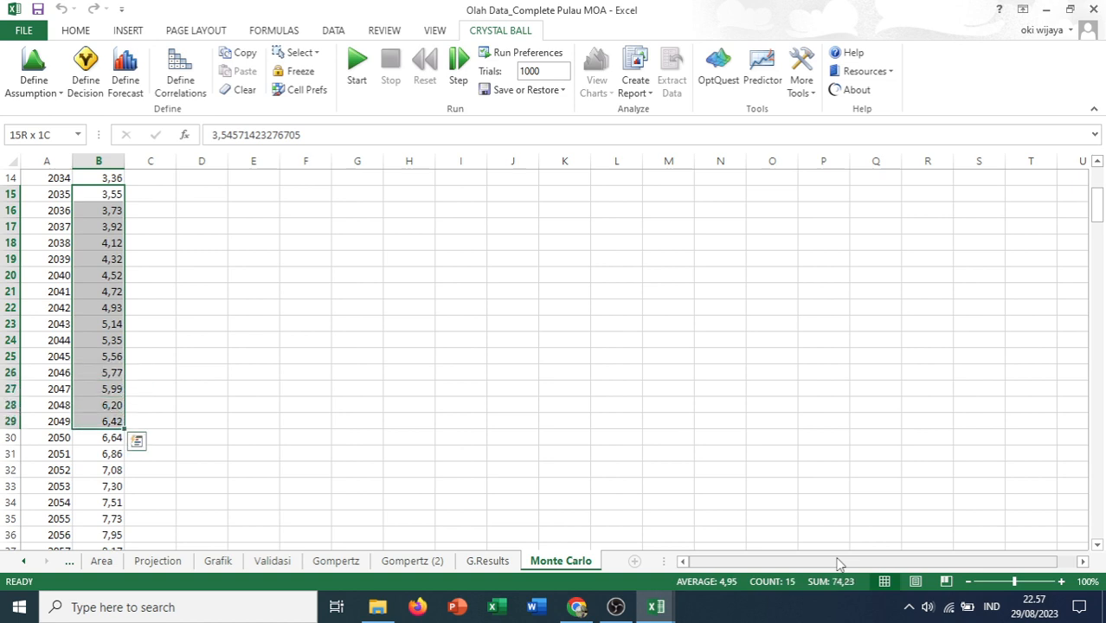
key("shift+Down")
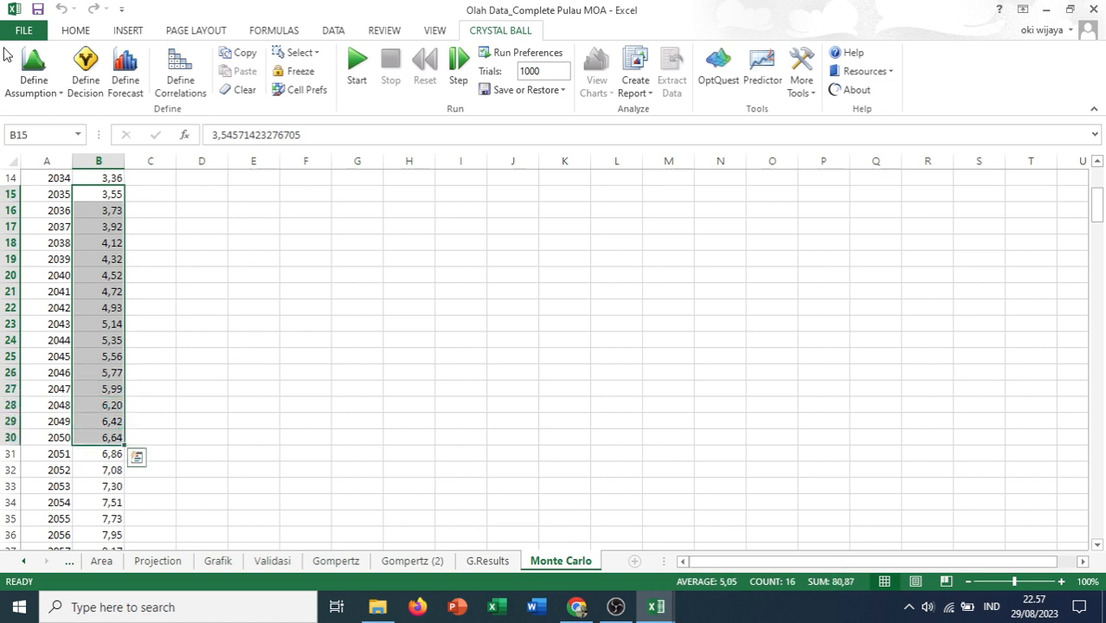
Define a Beta distribution assumption for each selected cell from B15 to B30, accepting the proposed parameters
left_click(54, 91)
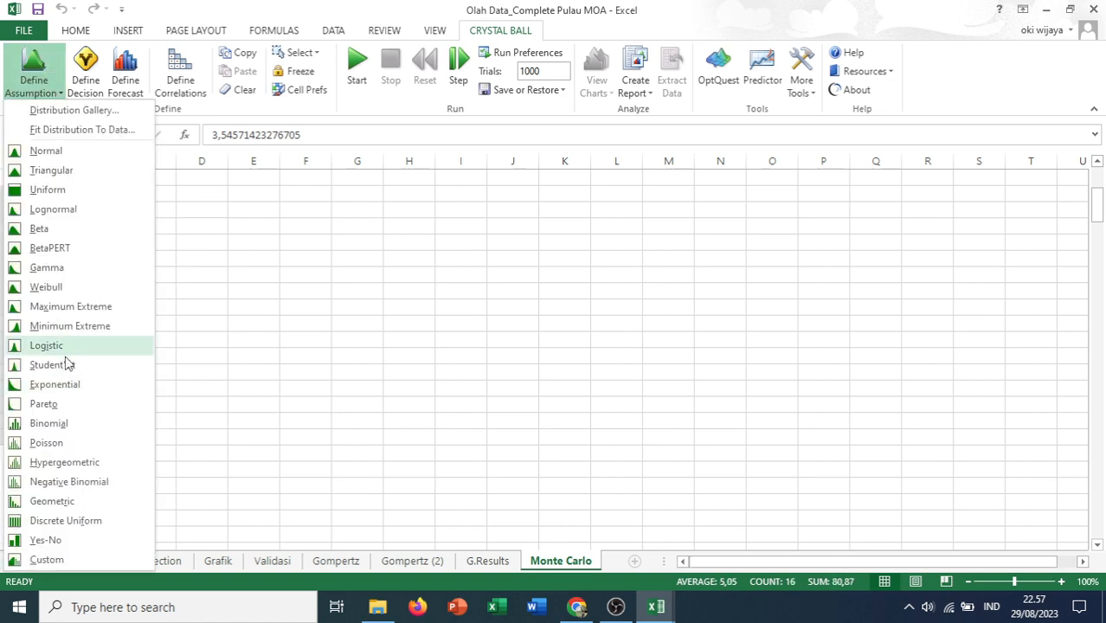
left_click(79, 230)
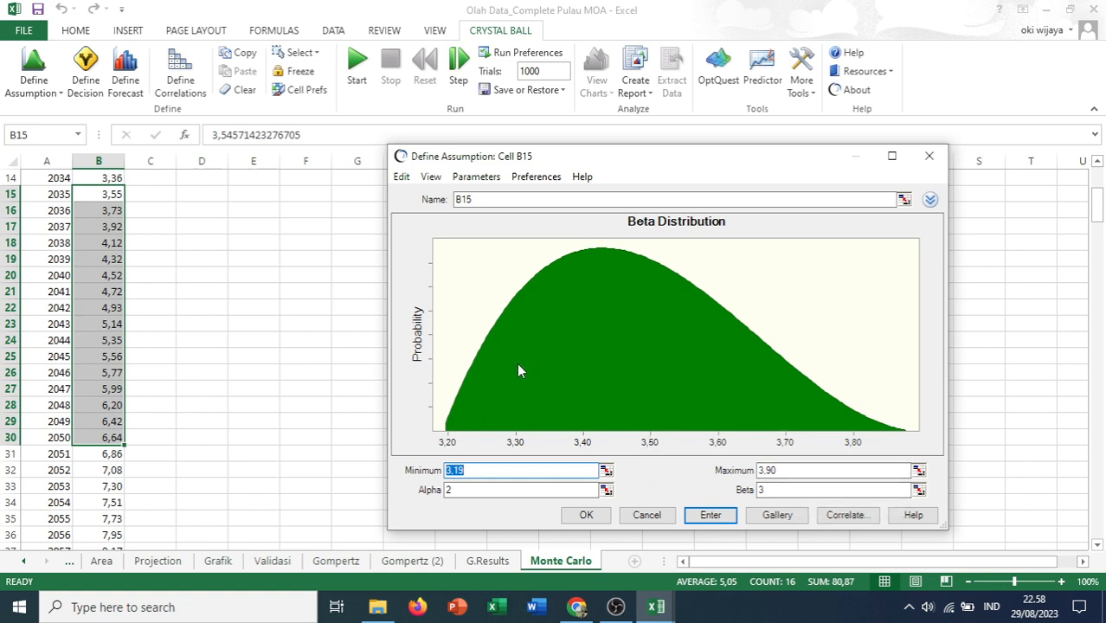
left_click(595, 517)
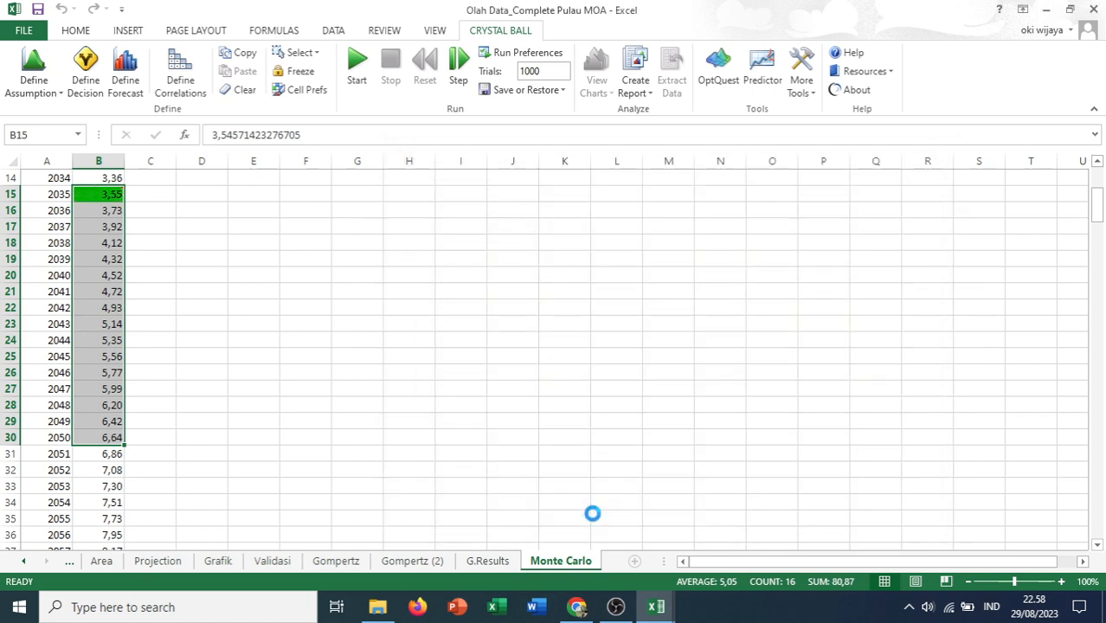
left_click(590, 512)
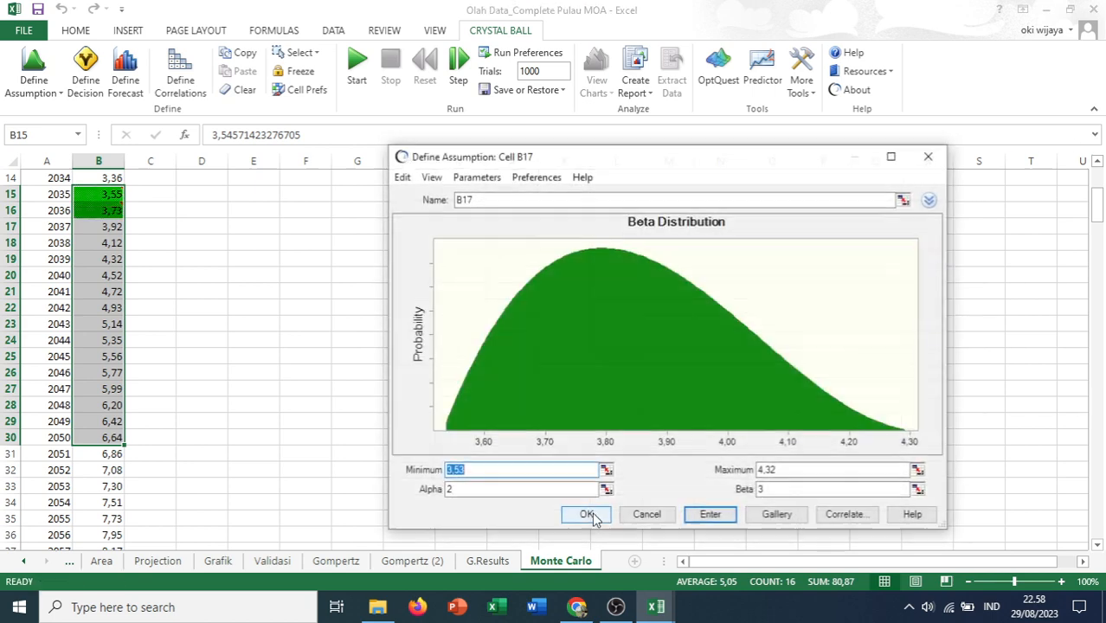
left_click(590, 512)
left_click(588, 515)
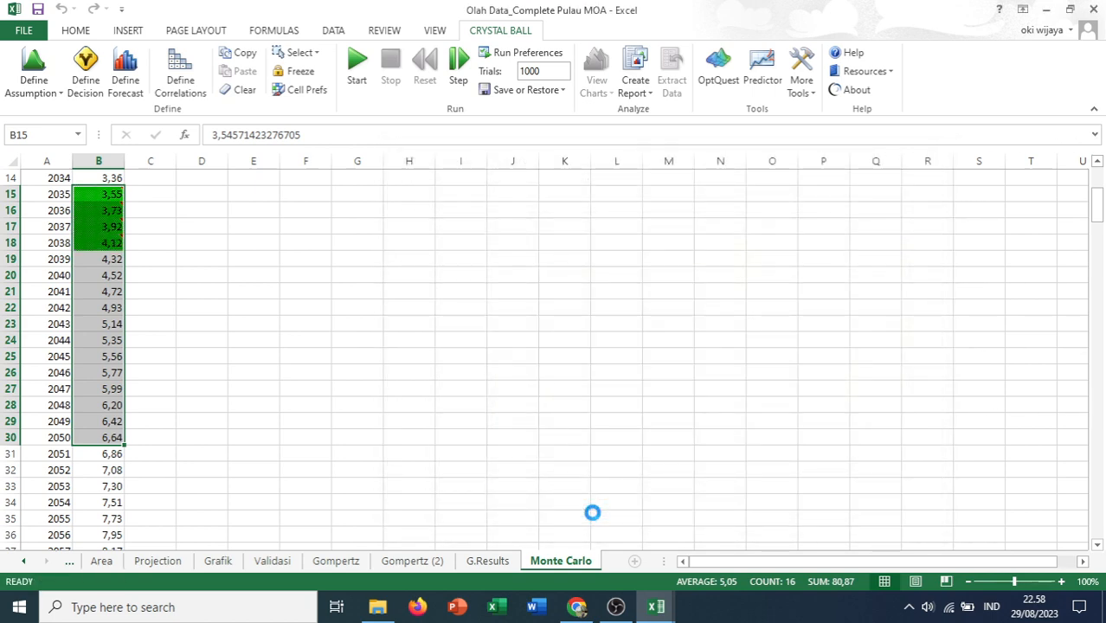
left_click(588, 514)
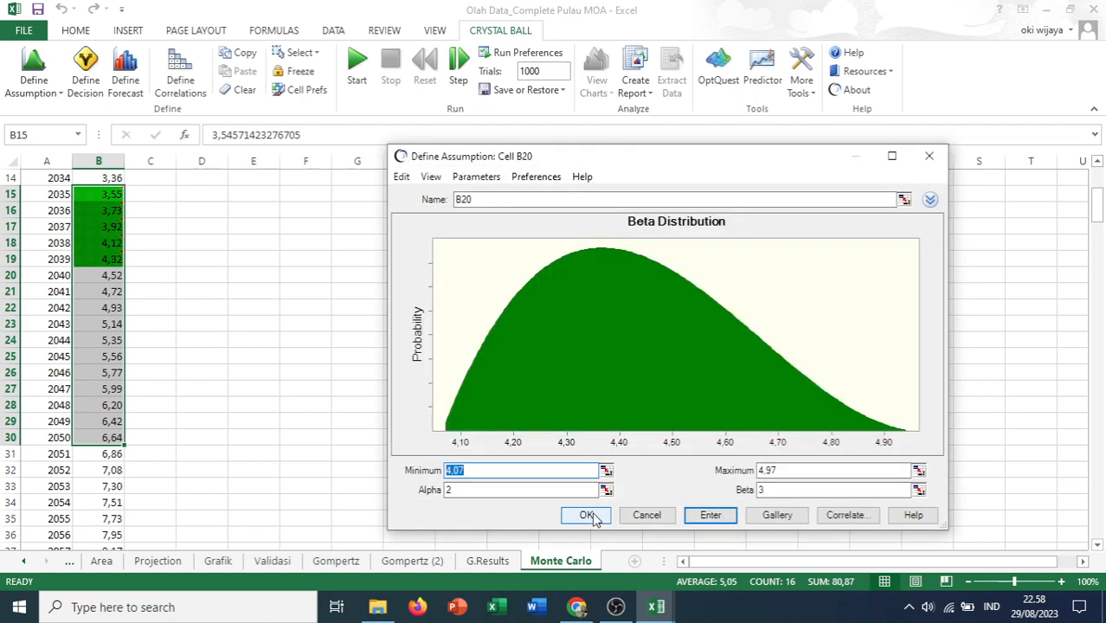
left_click(590, 513)
left_click(588, 515)
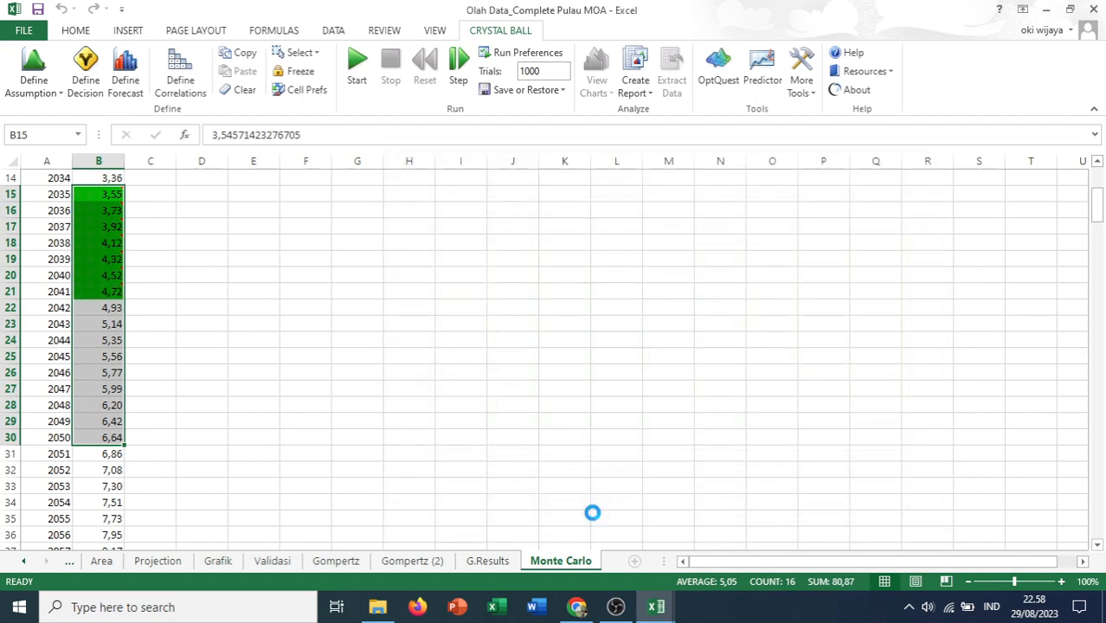
left_click(588, 515)
left_click(590, 513)
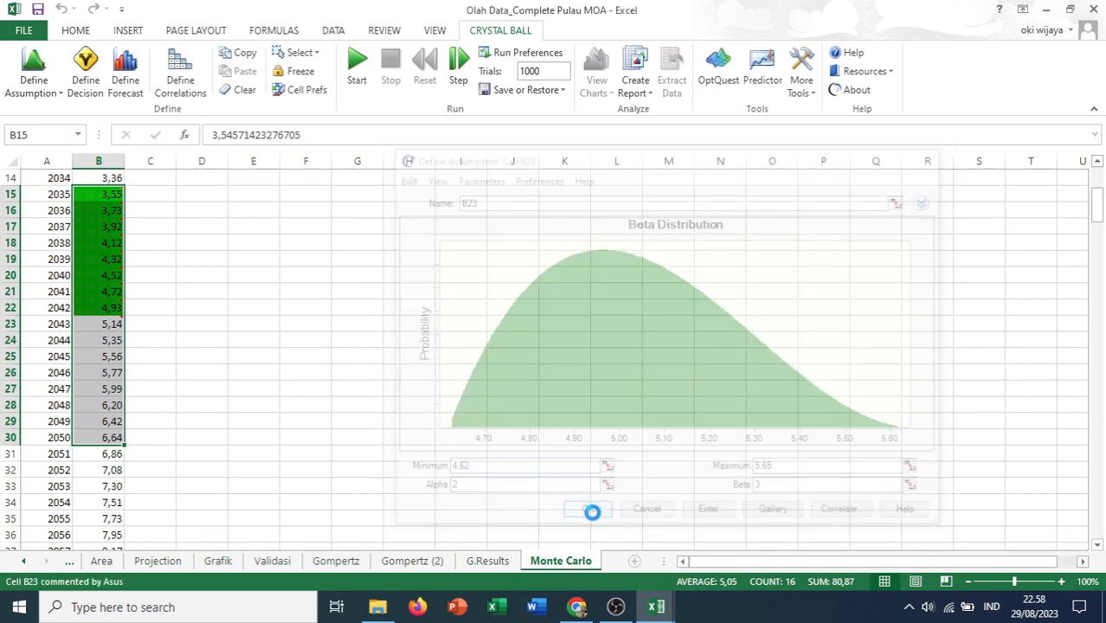
left_click(588, 515)
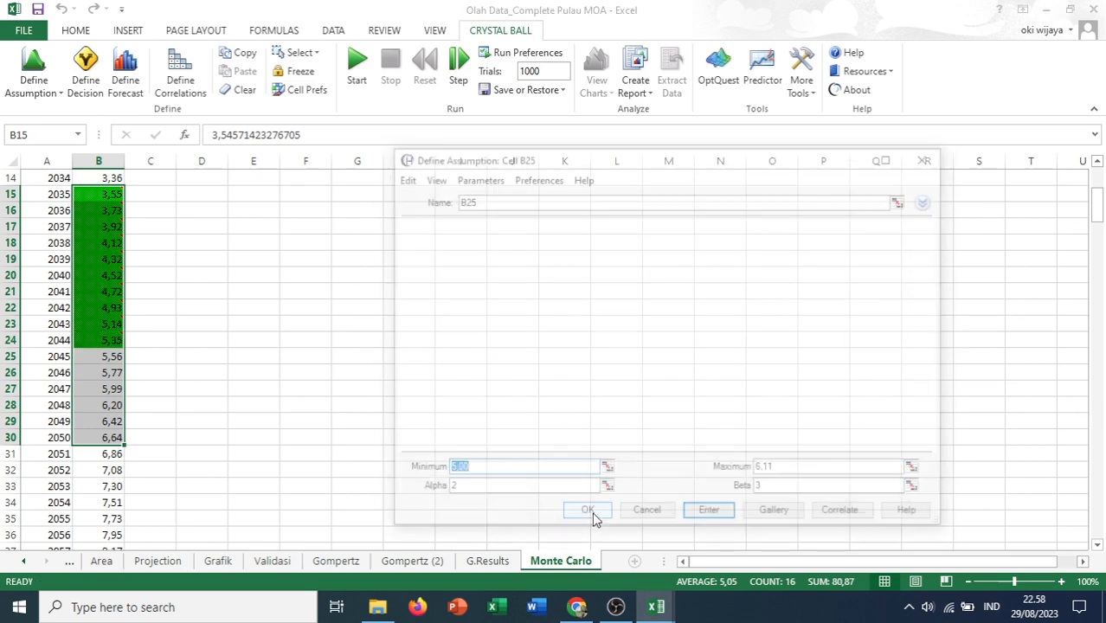
left_click(588, 515)
left_click(592, 516)
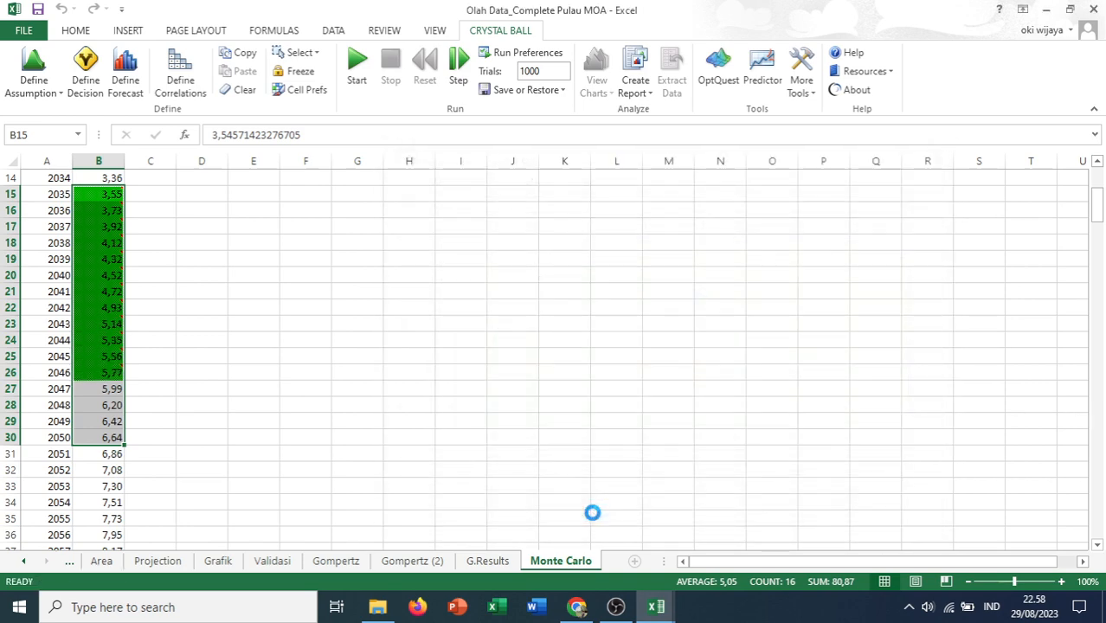
left_click(590, 514)
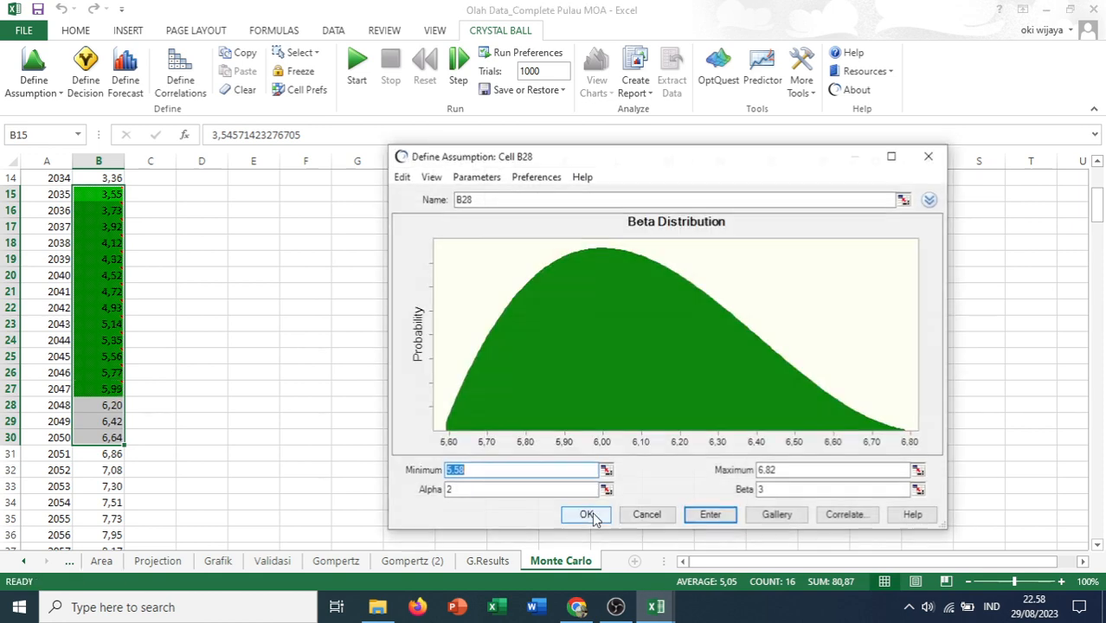
left_click(592, 513)
left_click(592, 514)
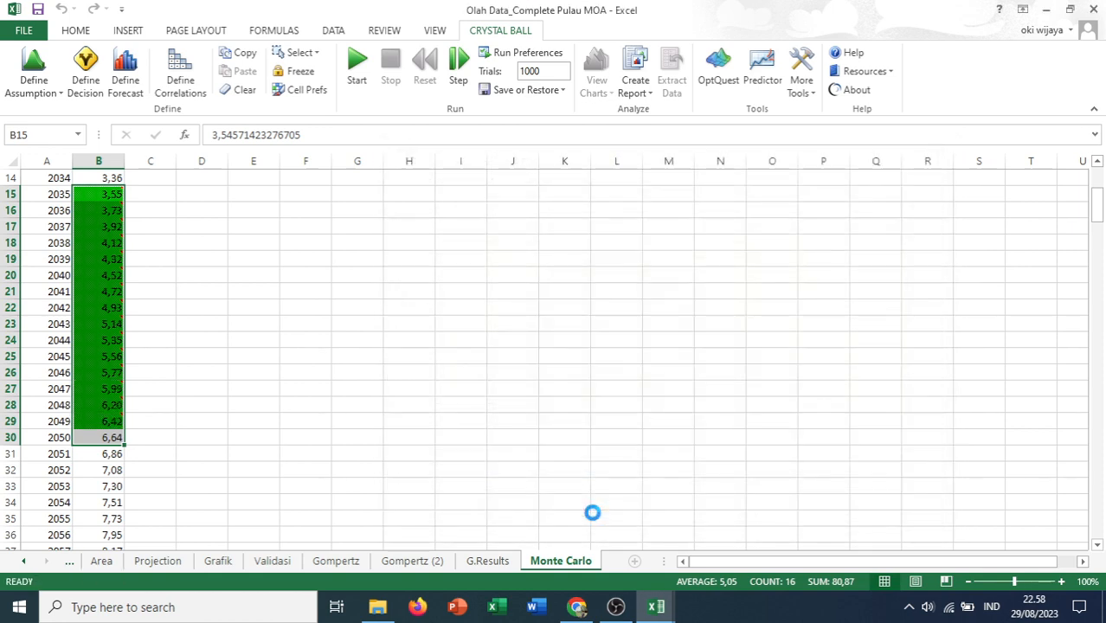
left_click(592, 514)
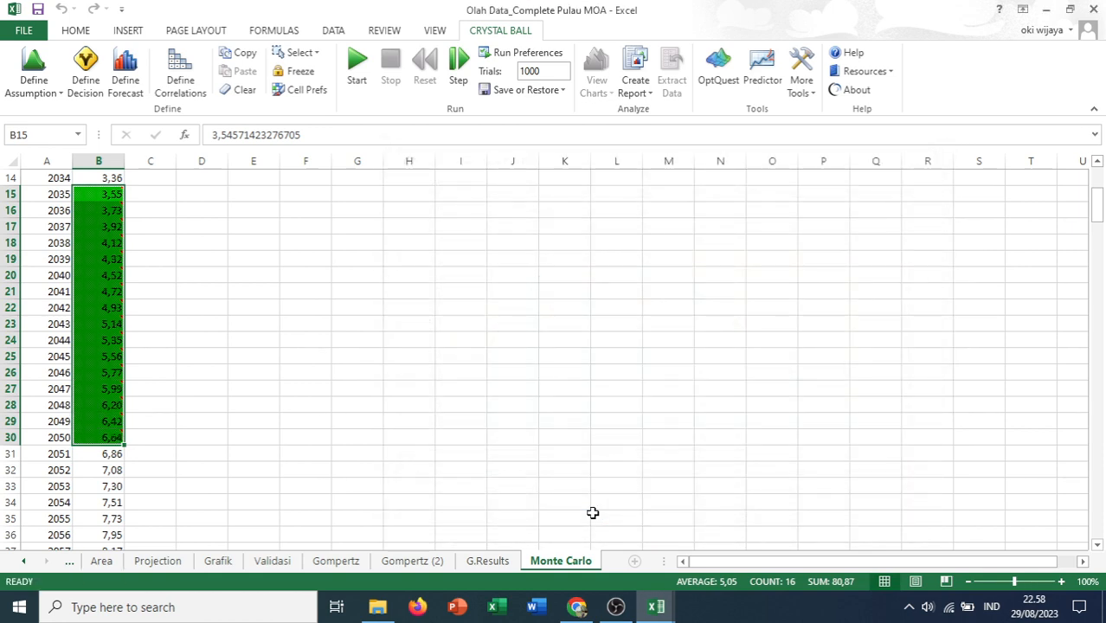
Enter formulas in C15 and C16 that reference the adjacent column B cells, and fill them down to C30
left_click(161, 196)
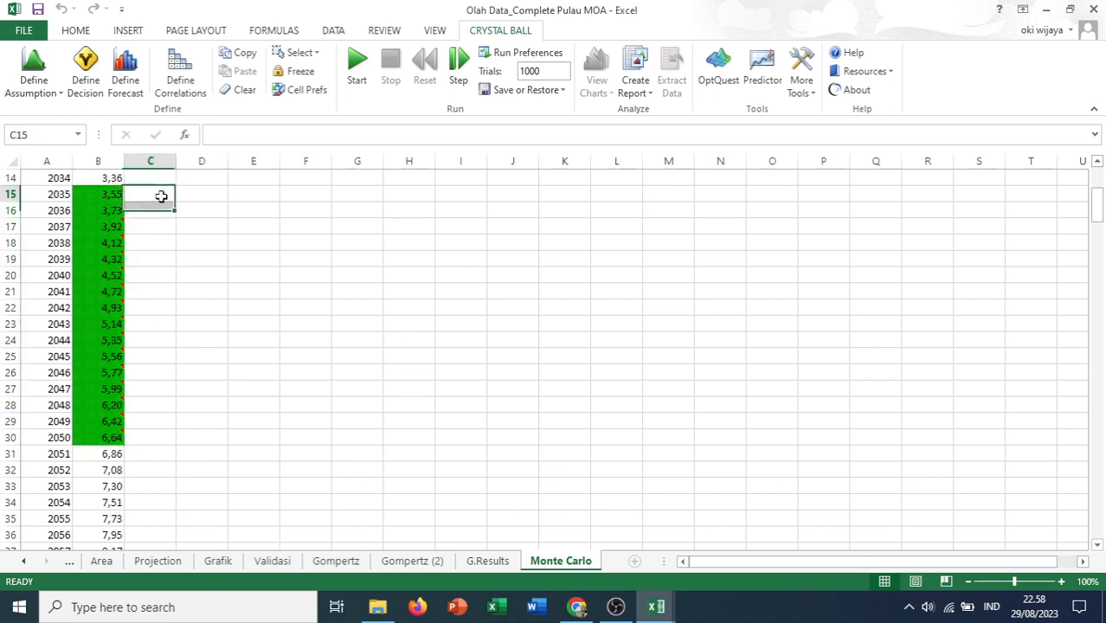
type("=")
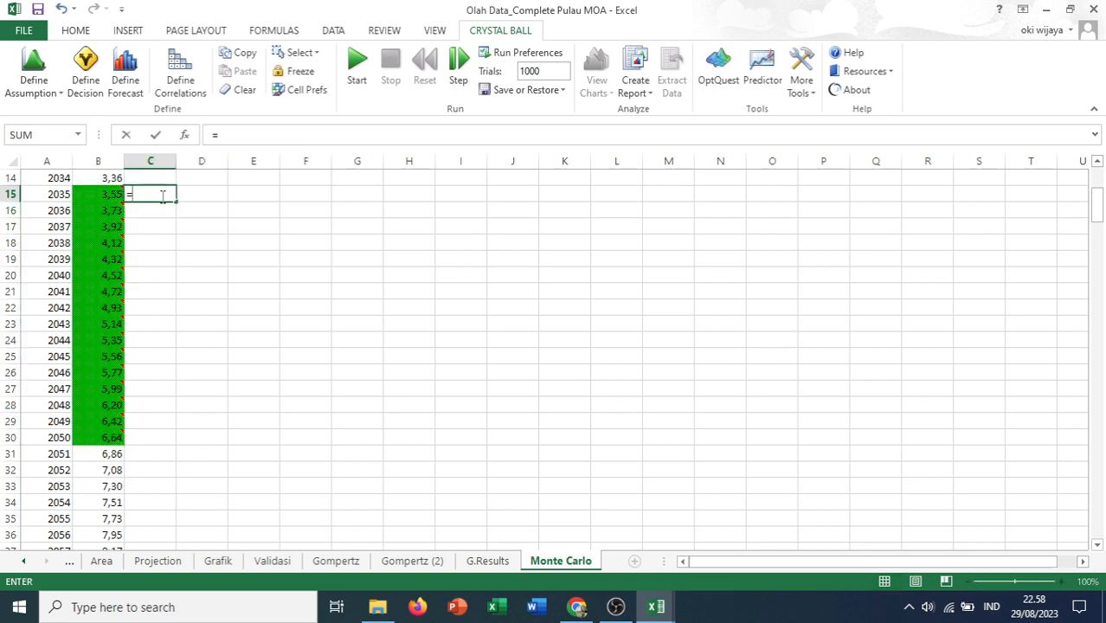
key("Left")
key("Return")
type("=")
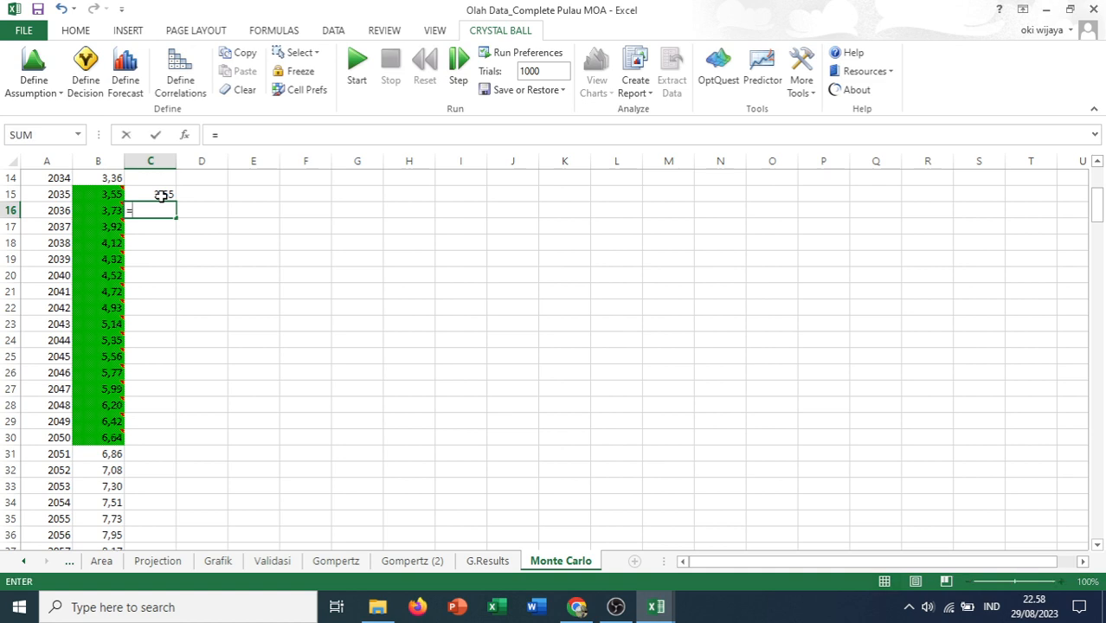
key("Left")
key("Return")
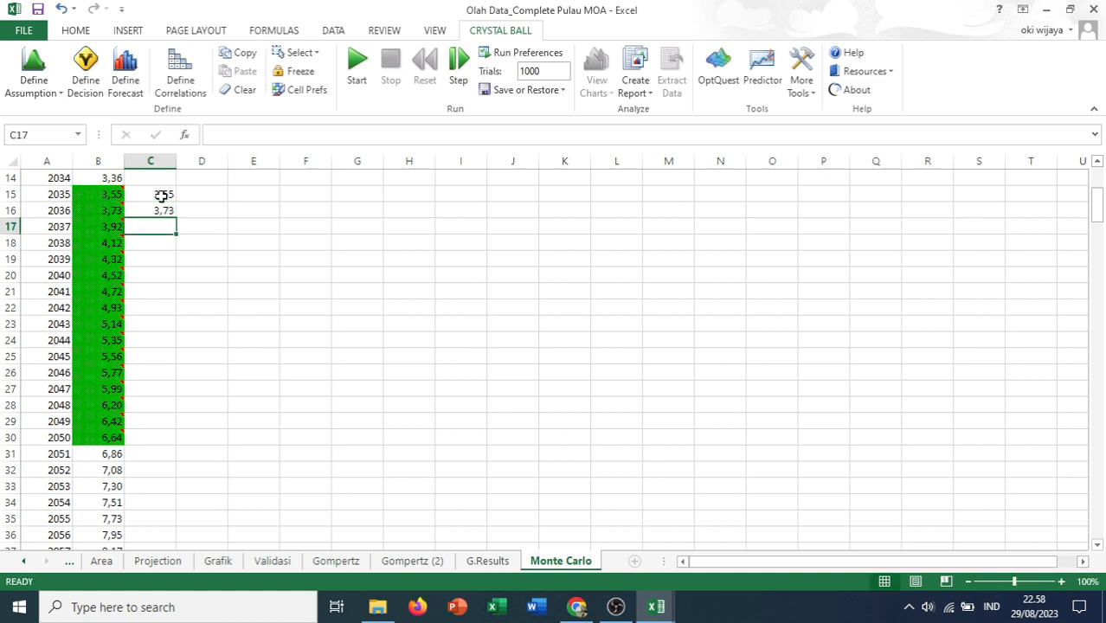
left_click_drag(161, 197, 176, 441)
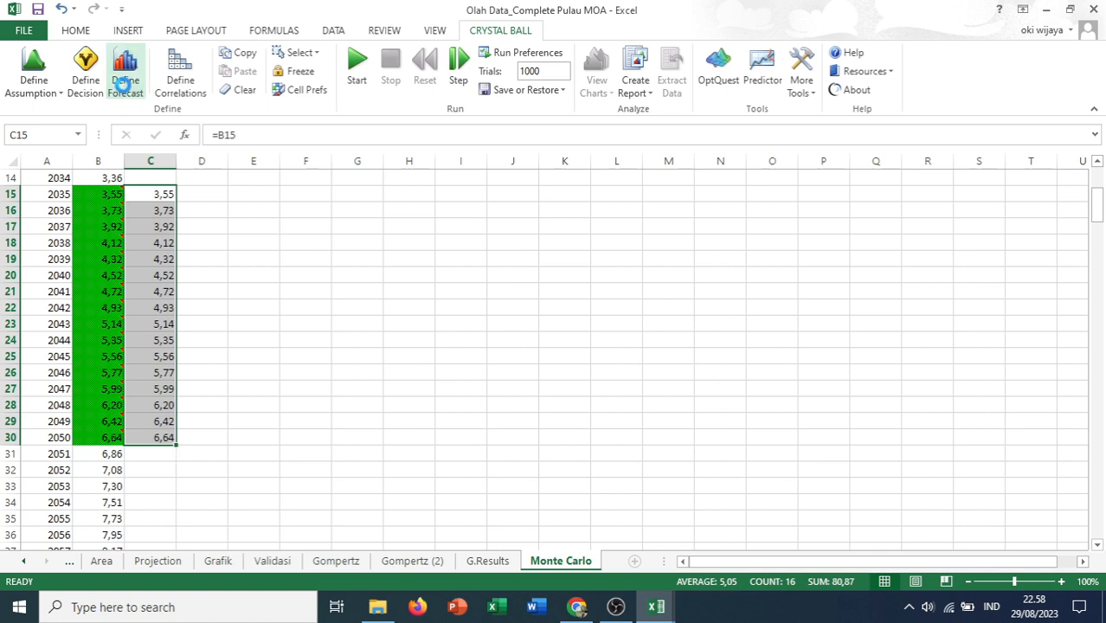
Define forecasts for cells C15 to C30, naming each after its year from 2035 to 2050
left_click(122, 84)
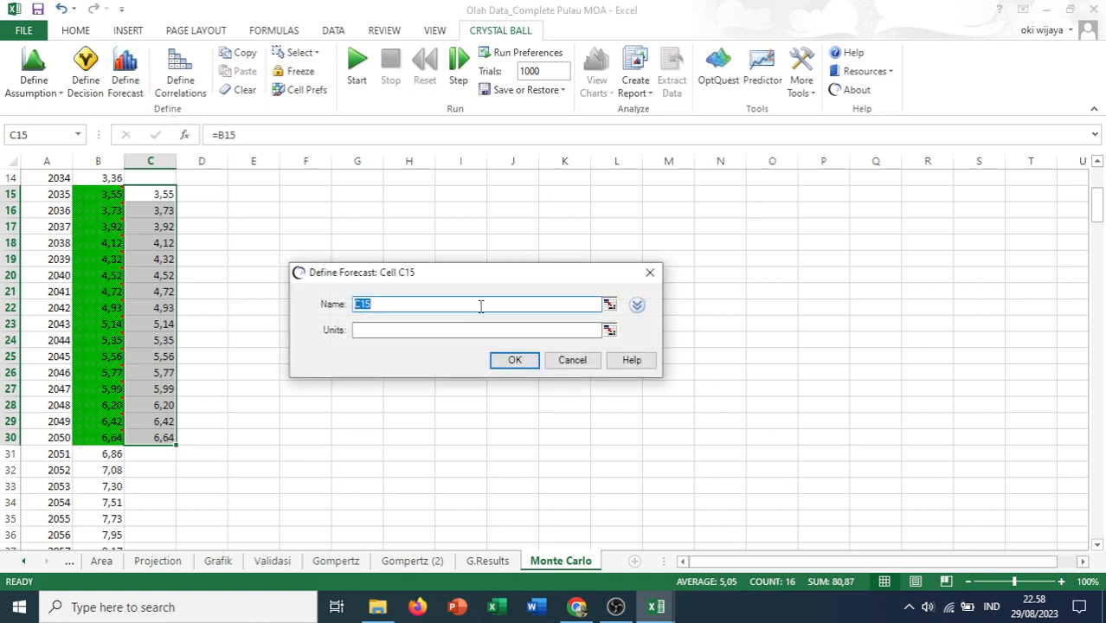
type("2036")
key("Return")
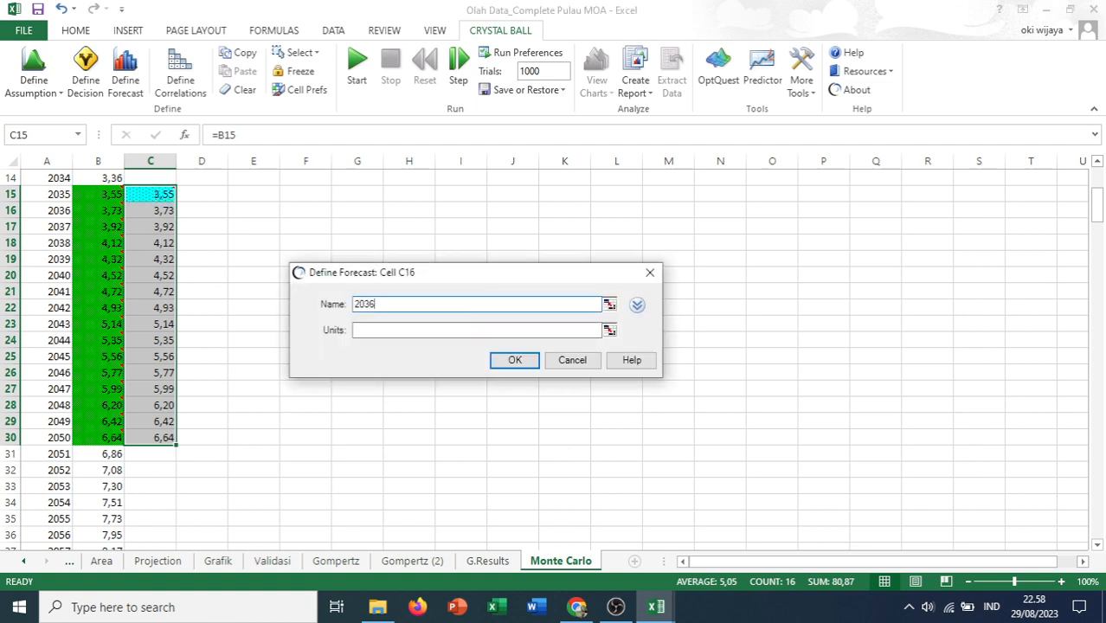
key("Return")
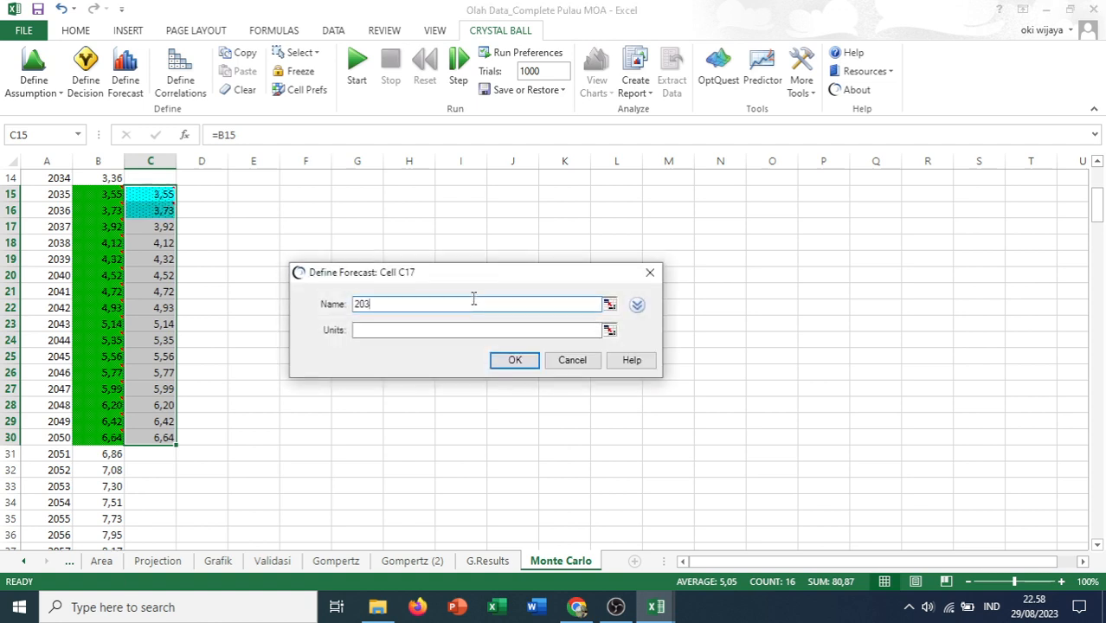
type("2037")
key("Return")
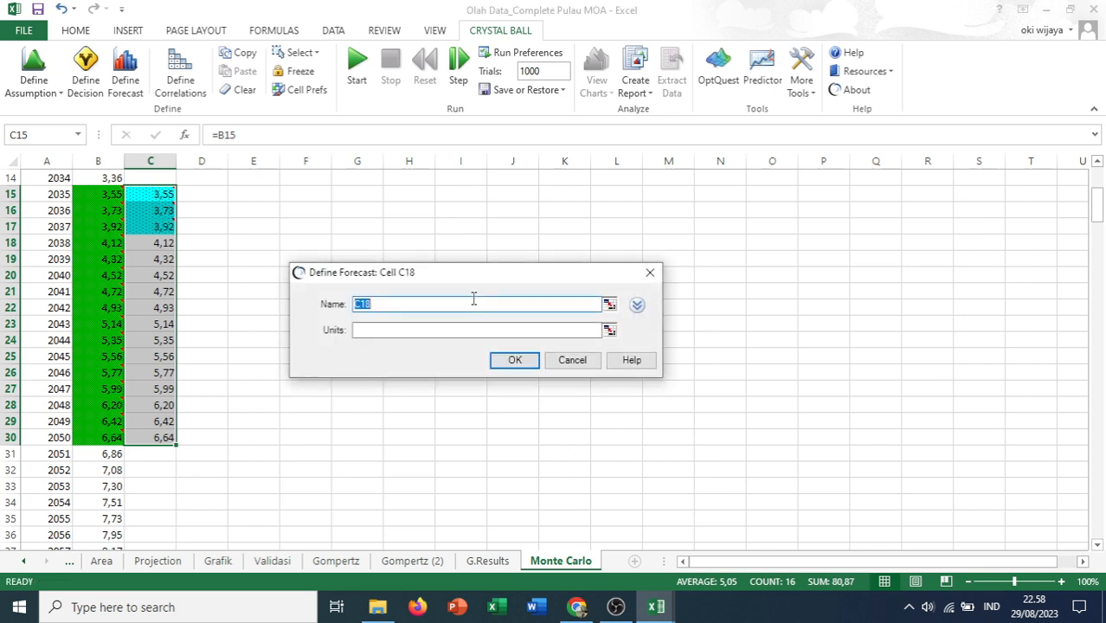
key("Return")
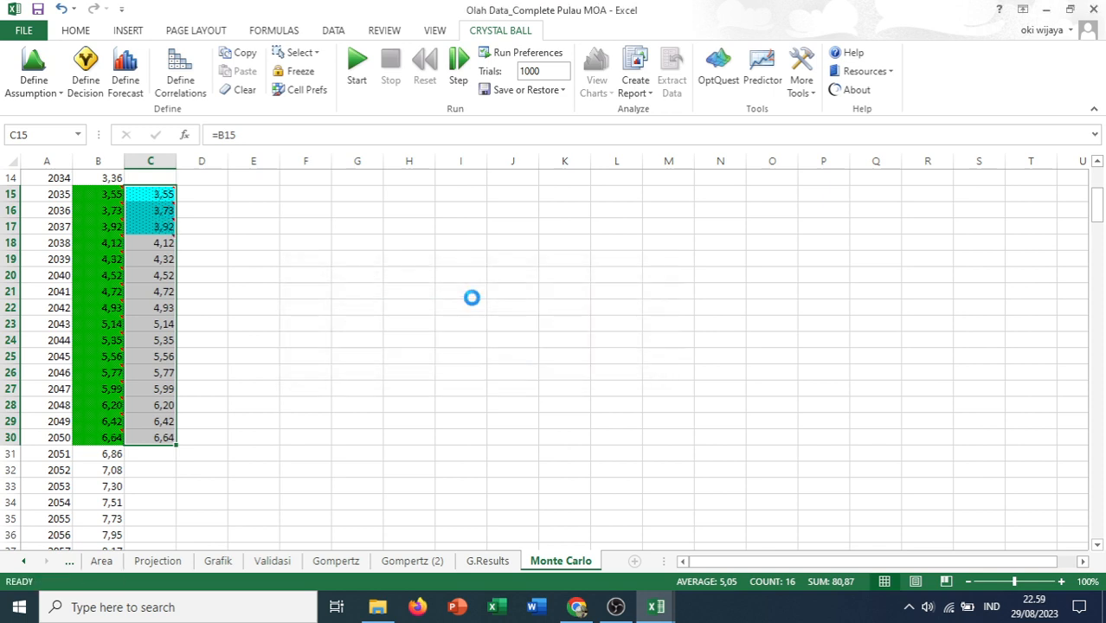
type("2039")
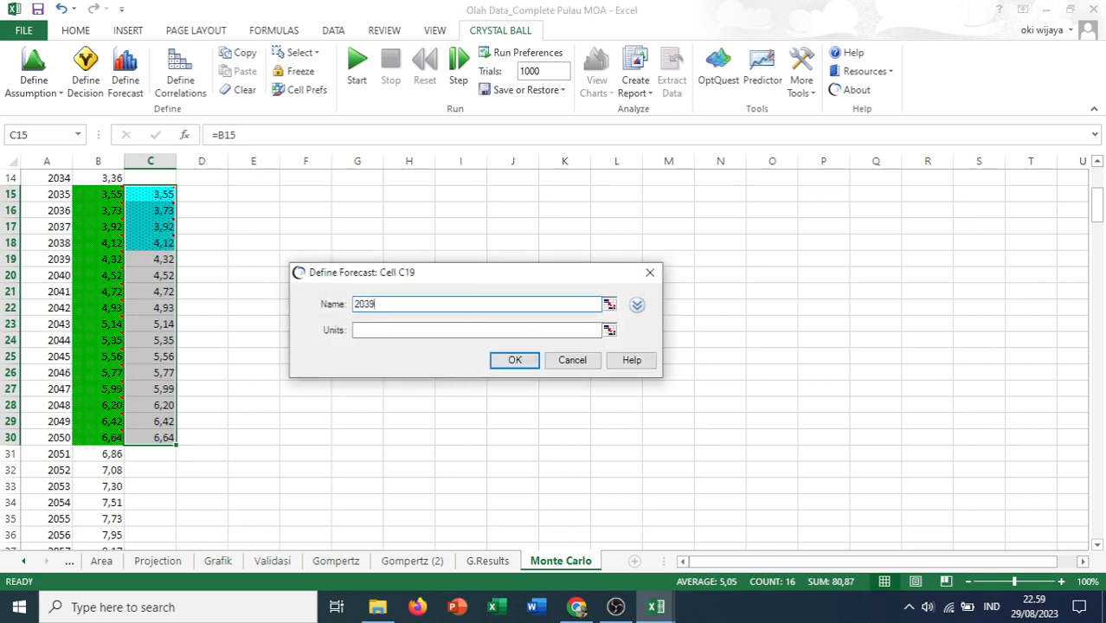
key("Return")
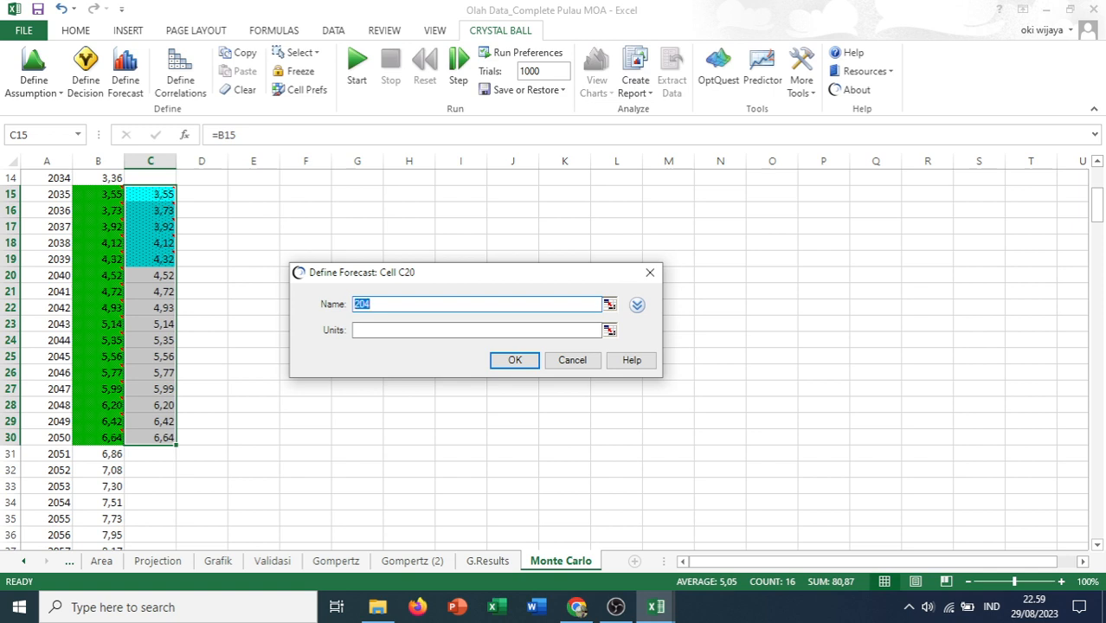
key("Return")
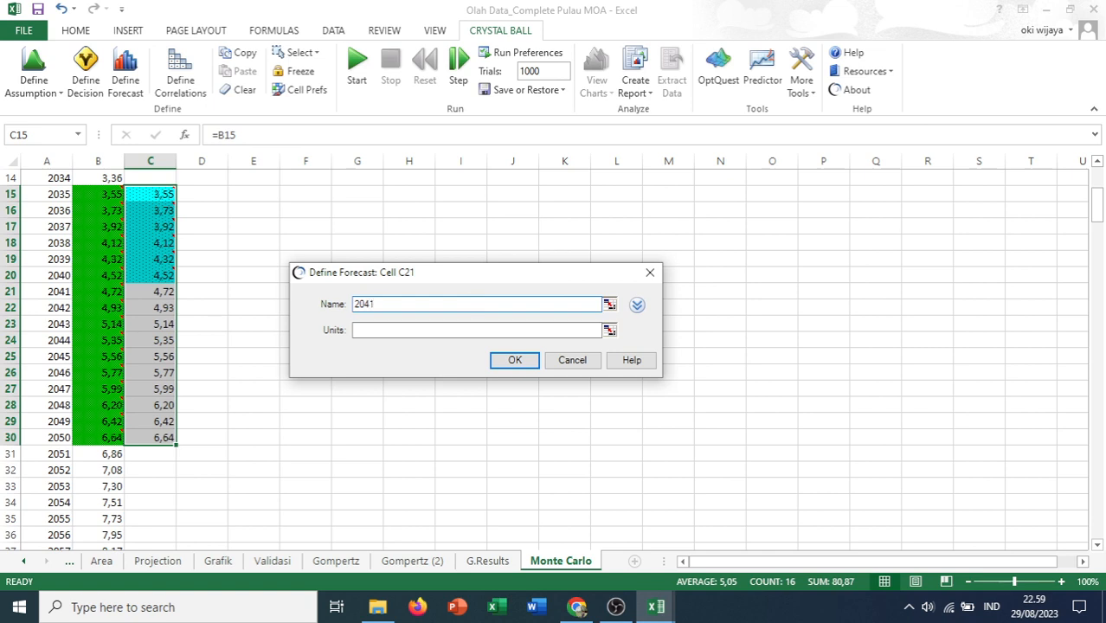
type("2041")
key("Return")
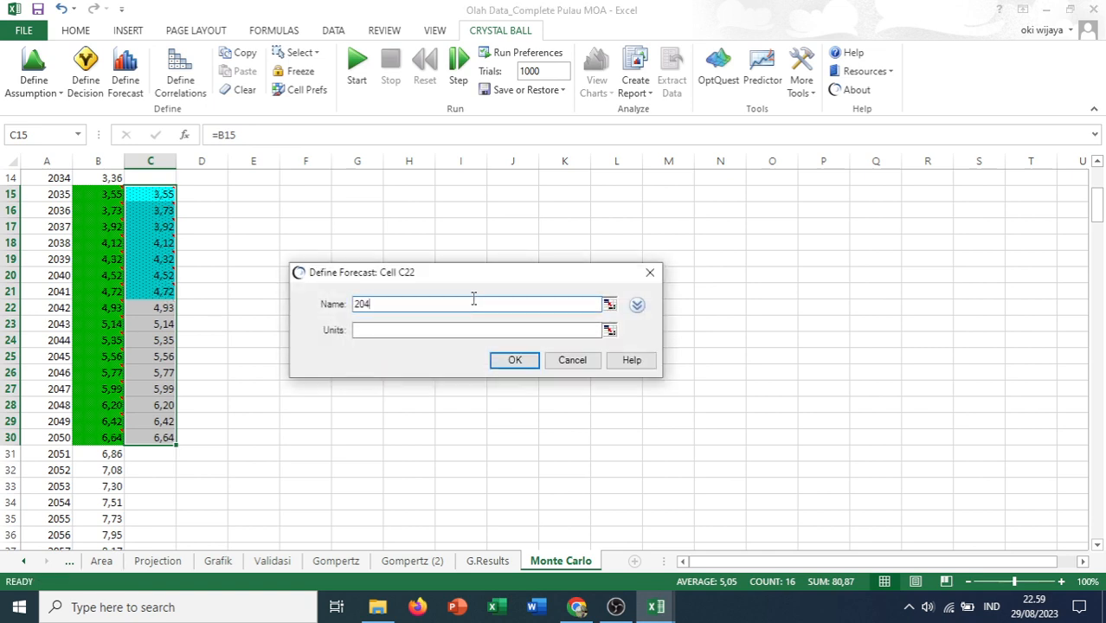
key("Return")
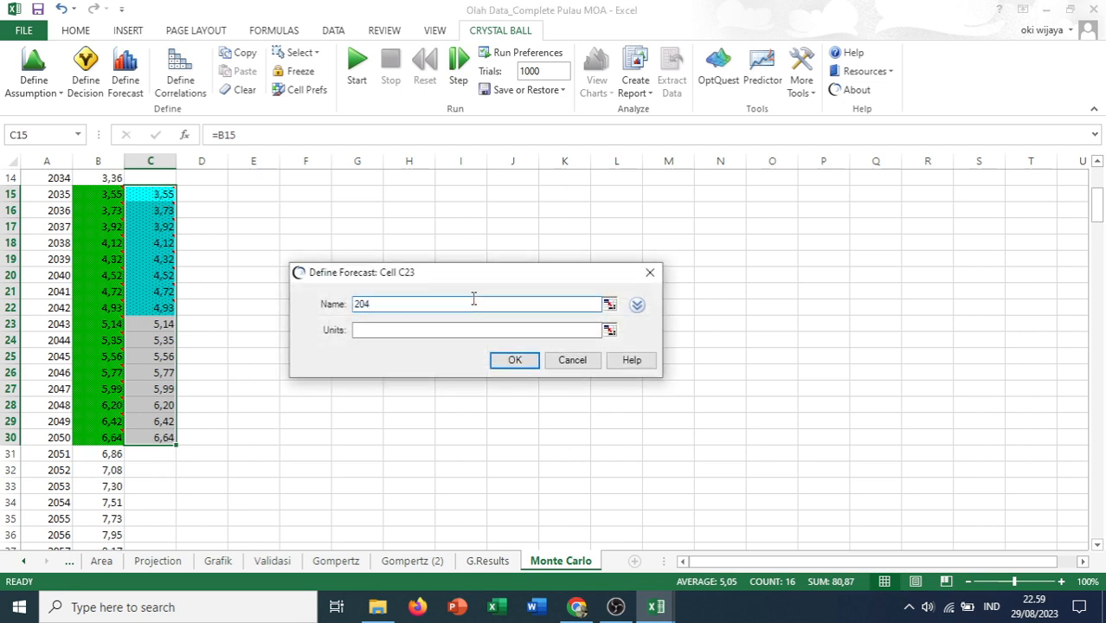
key("Return")
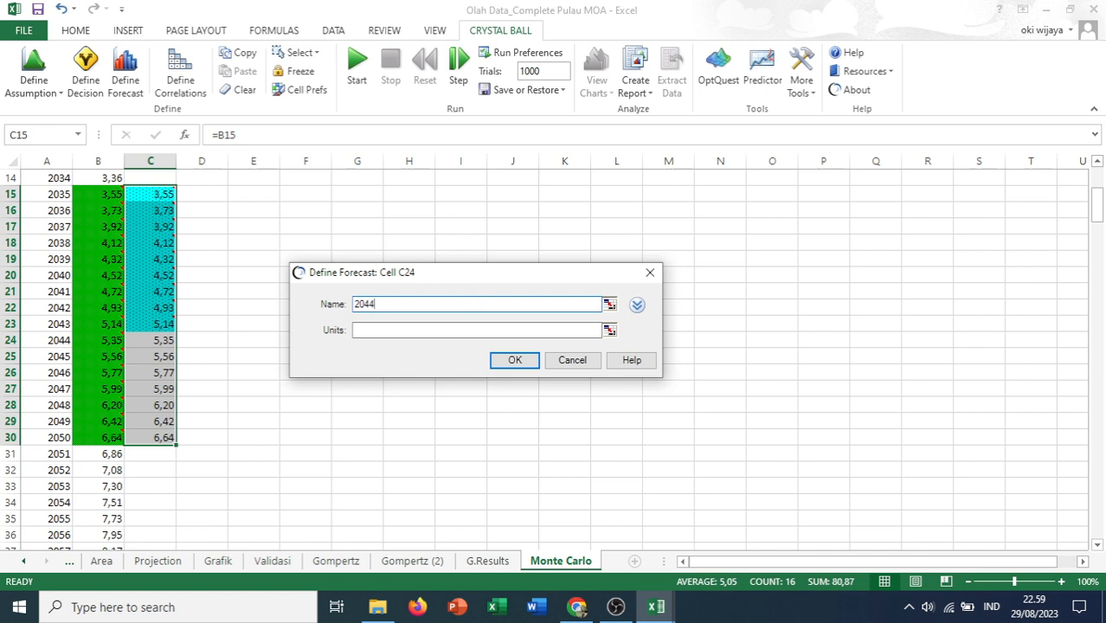
key("Return")
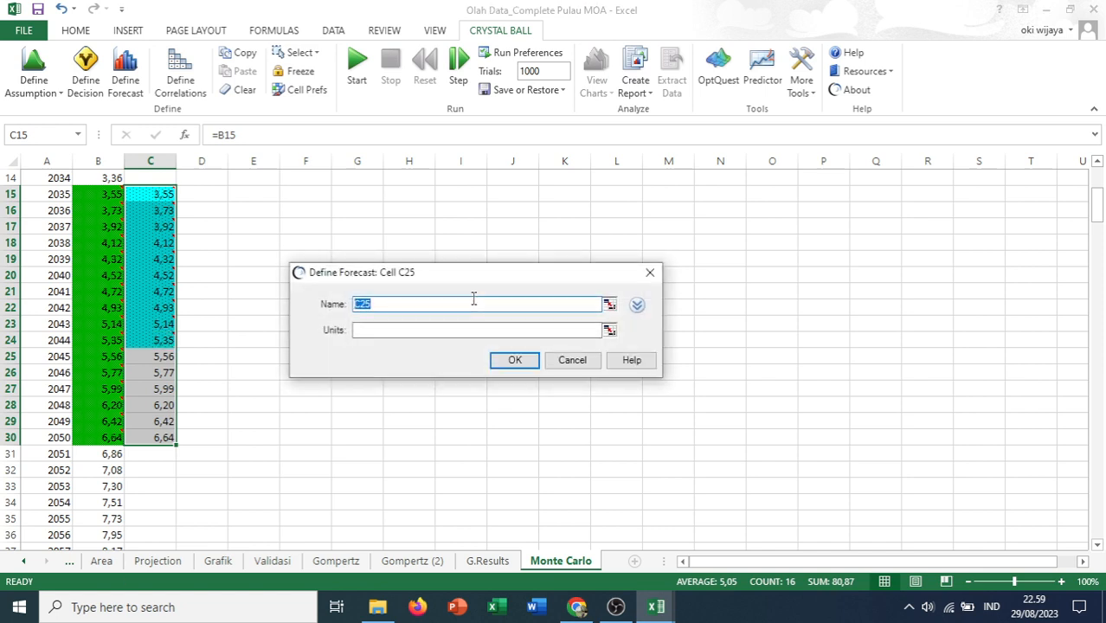
key("Return")
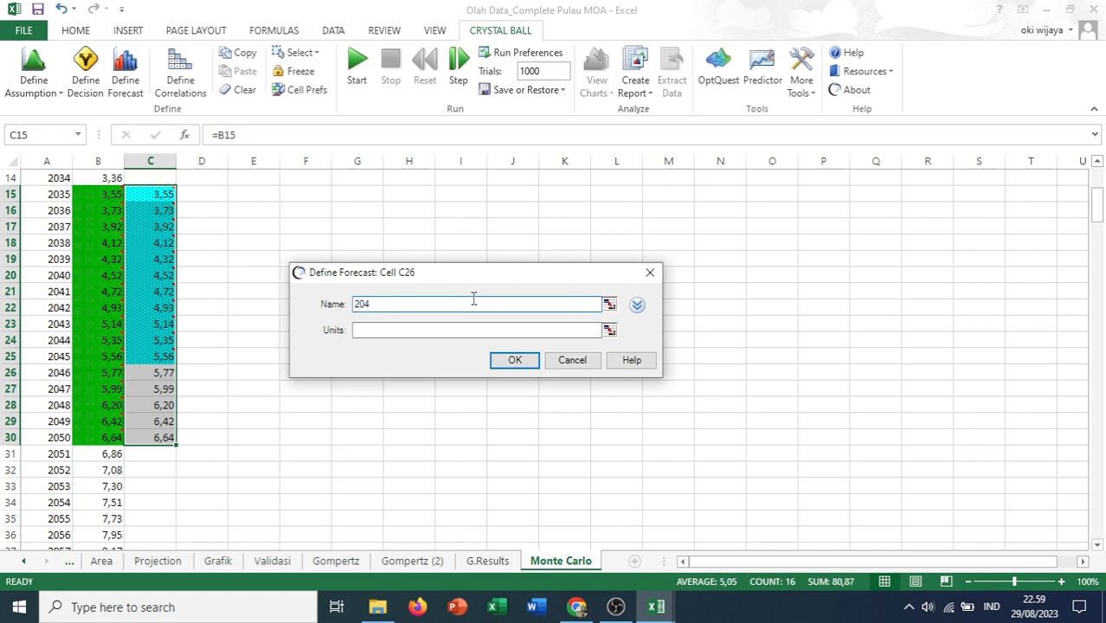
key("Return")
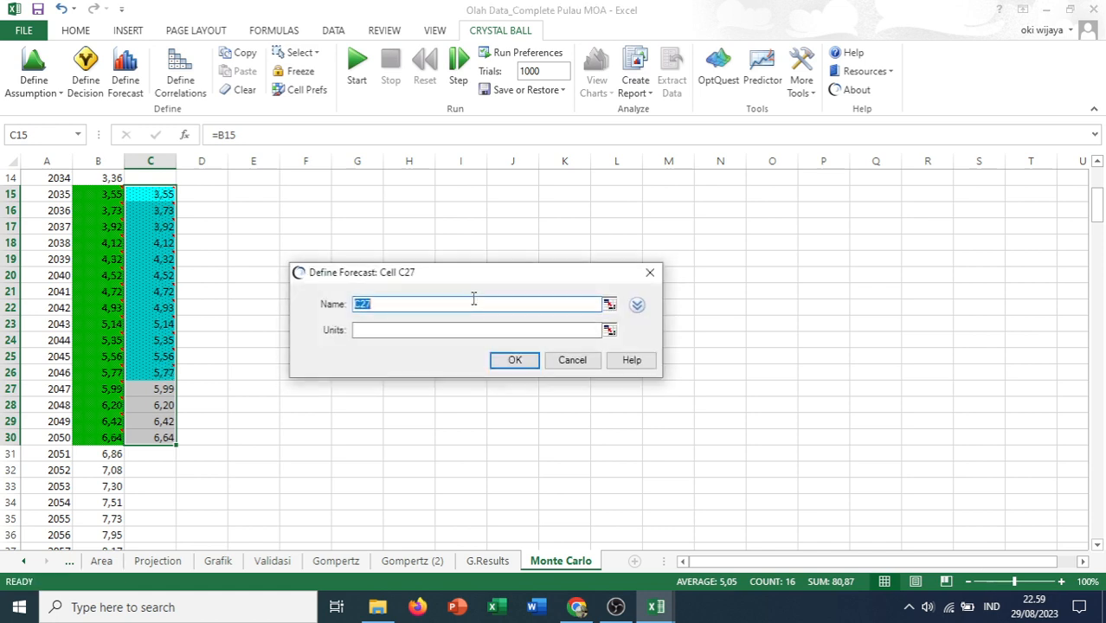
type("2047")
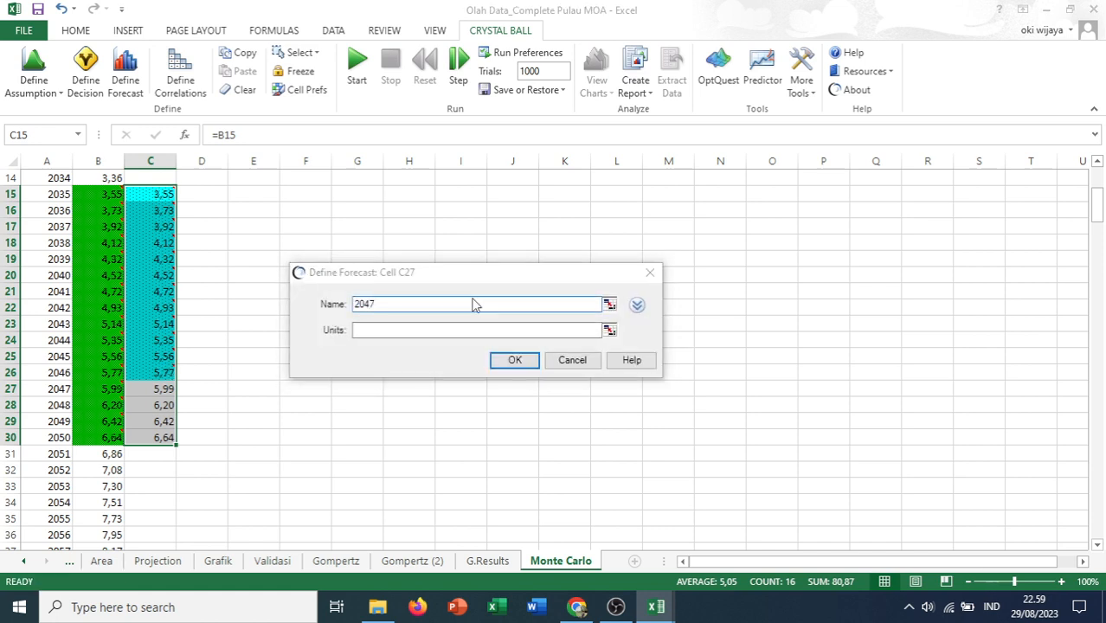
key("Return")
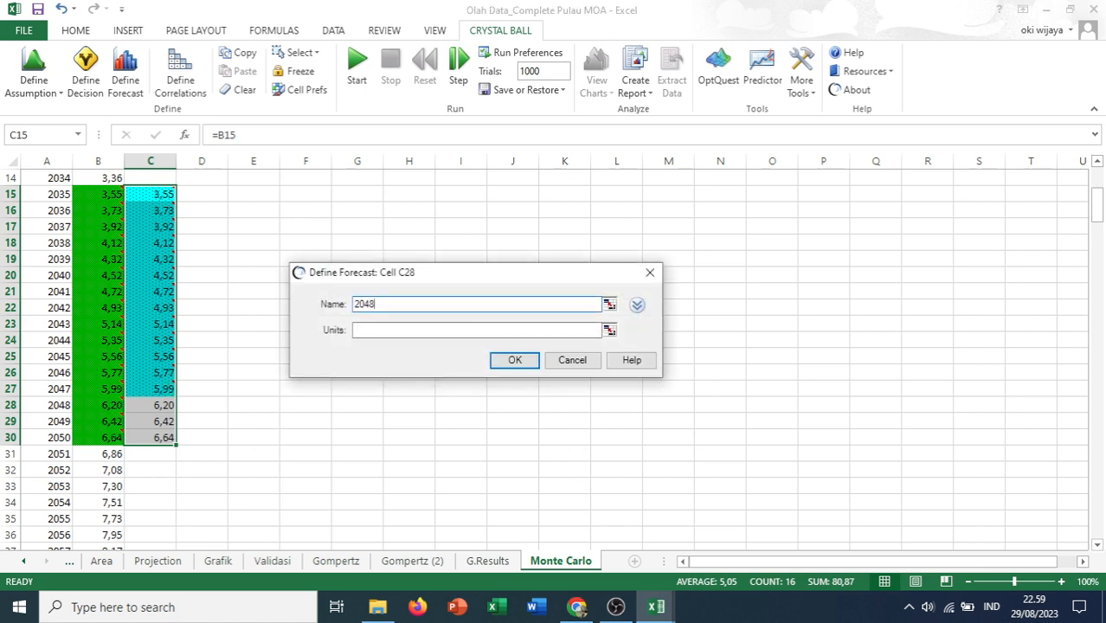
key("Return")
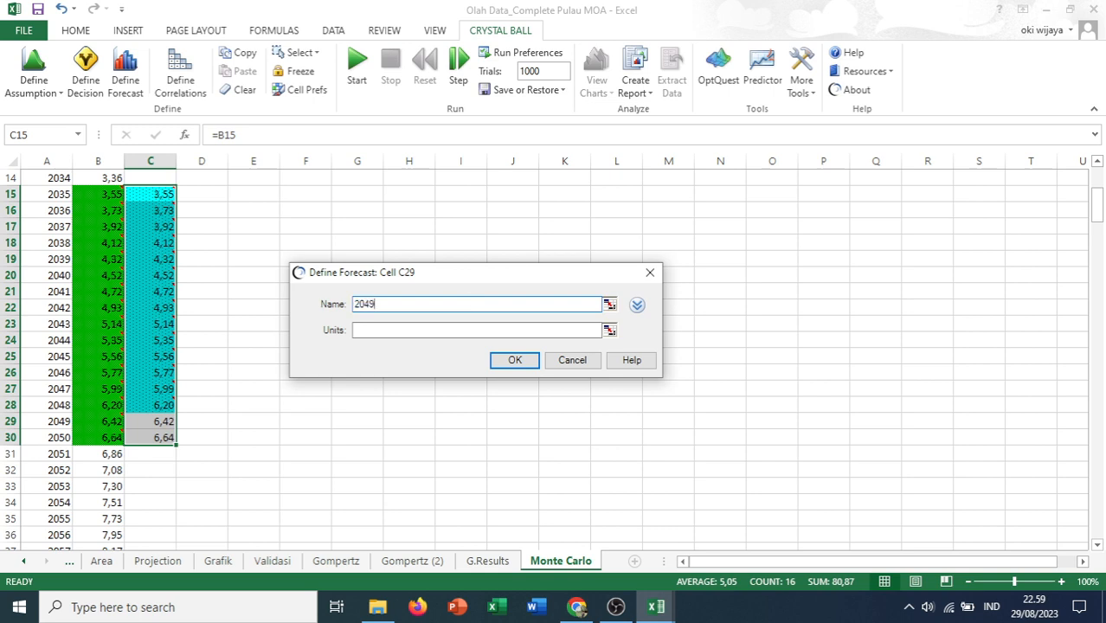
key("Return")
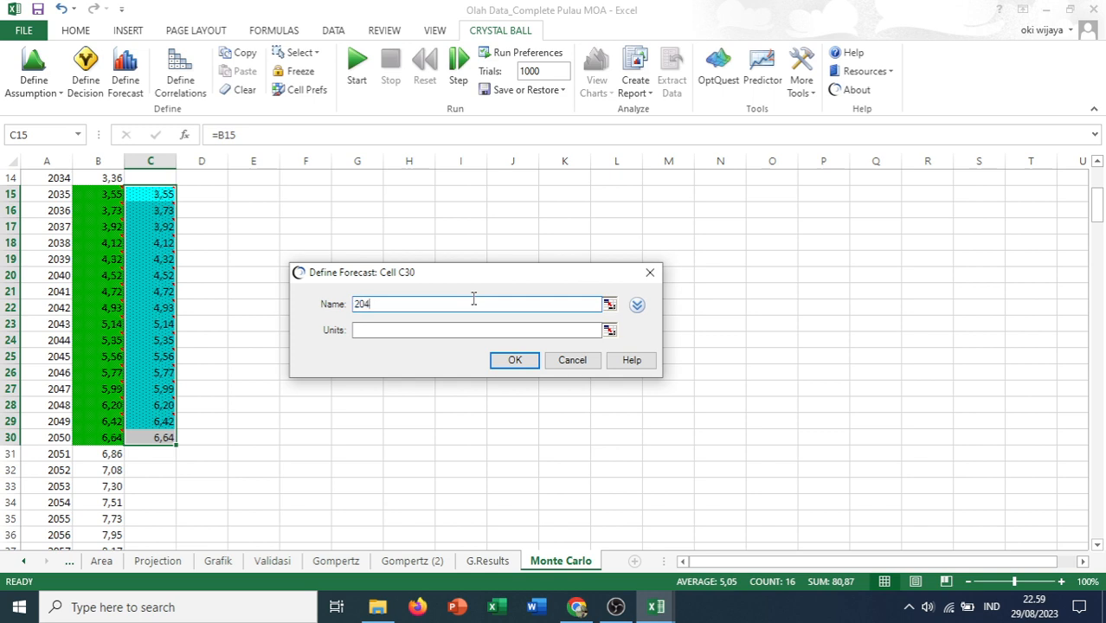
key("Return")
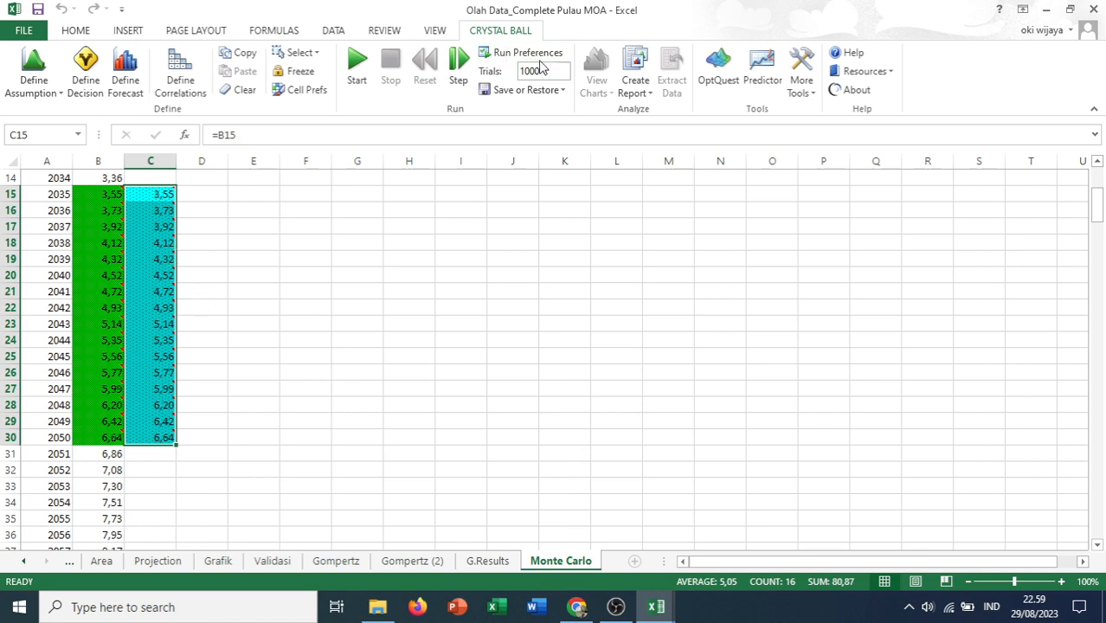
Run the Crystal Ball simulation with 1000 trials and minimize the simulation Control Panel
left_click(355, 67)
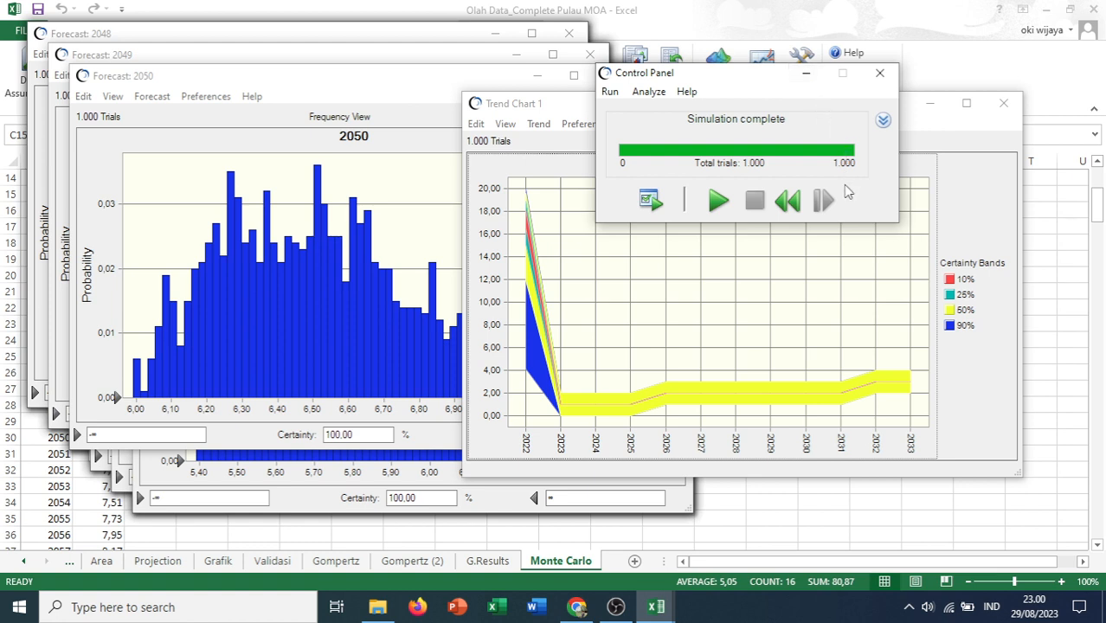
left_click(807, 75)
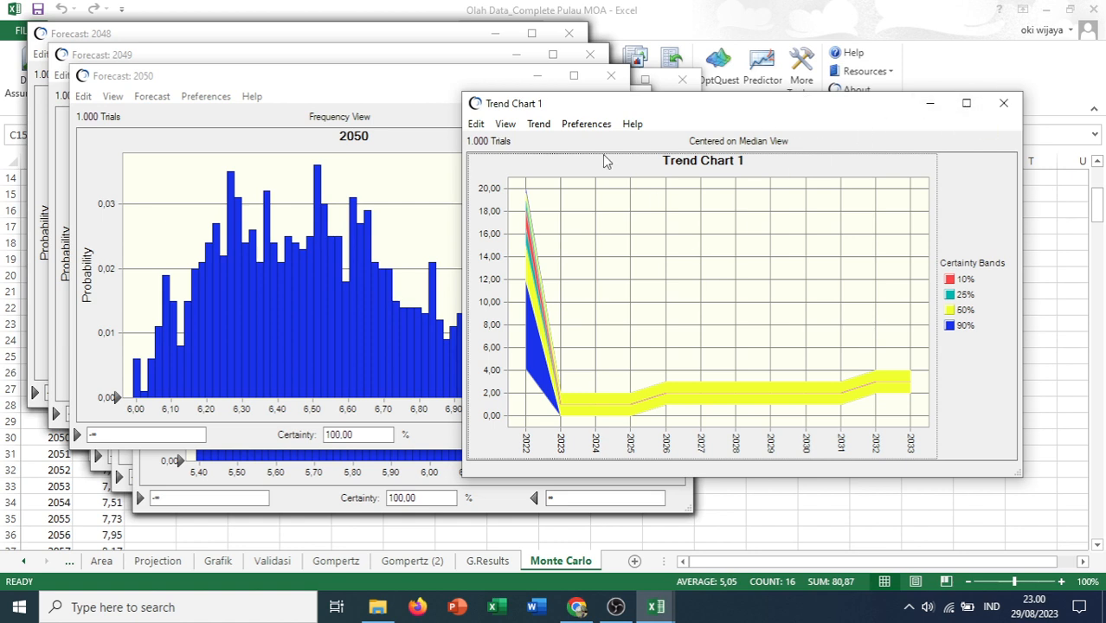
Open the forecast selection for Trend Chart 1 and deselect the 2022 to 2033 forecasts
left_click(537, 126)
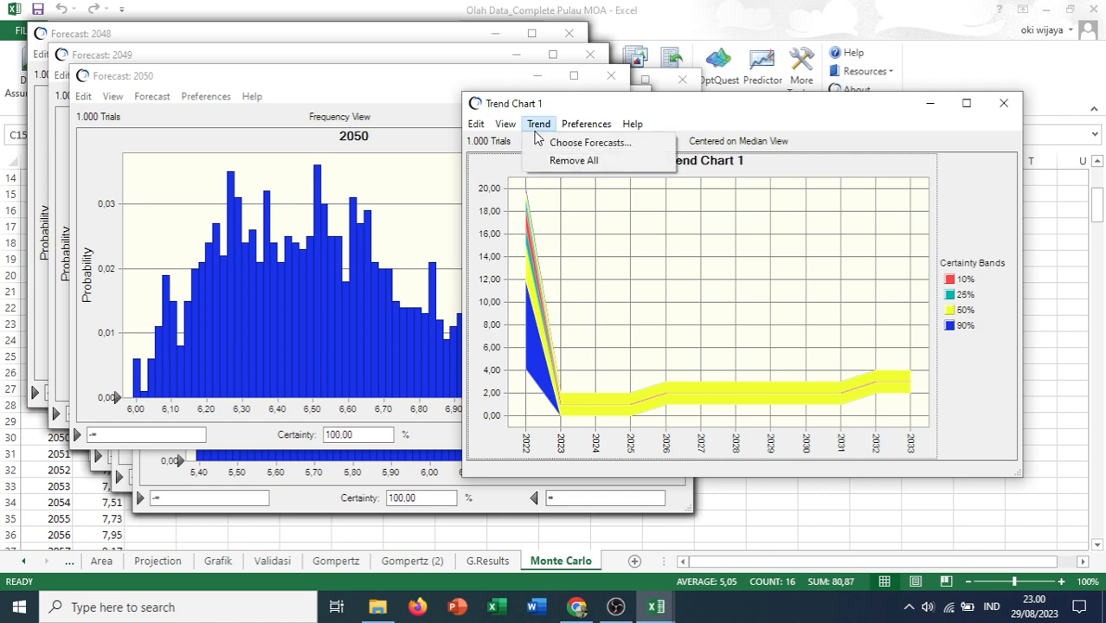
left_click(556, 143)
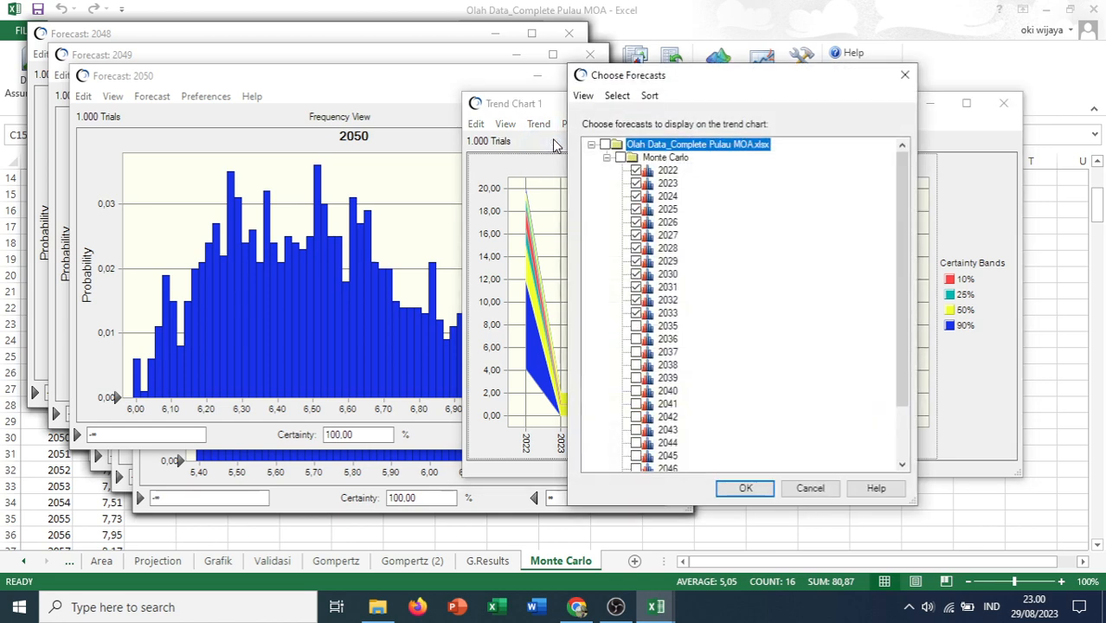
left_click(634, 195)
left_click(638, 210)
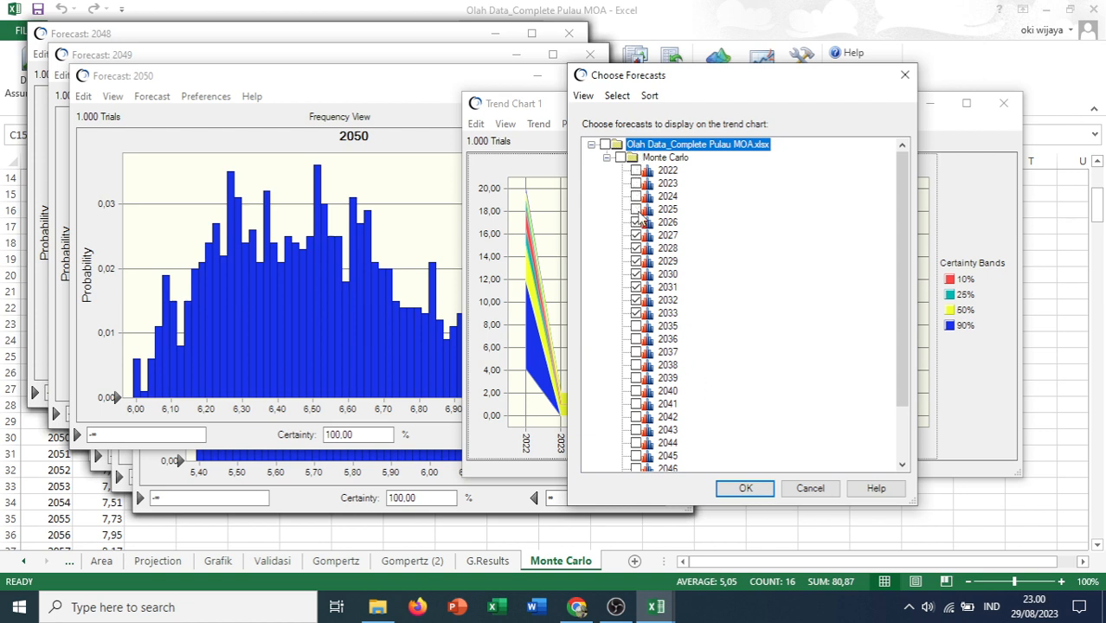
left_click(636, 248)
scroll(661, 268, "down", 2)
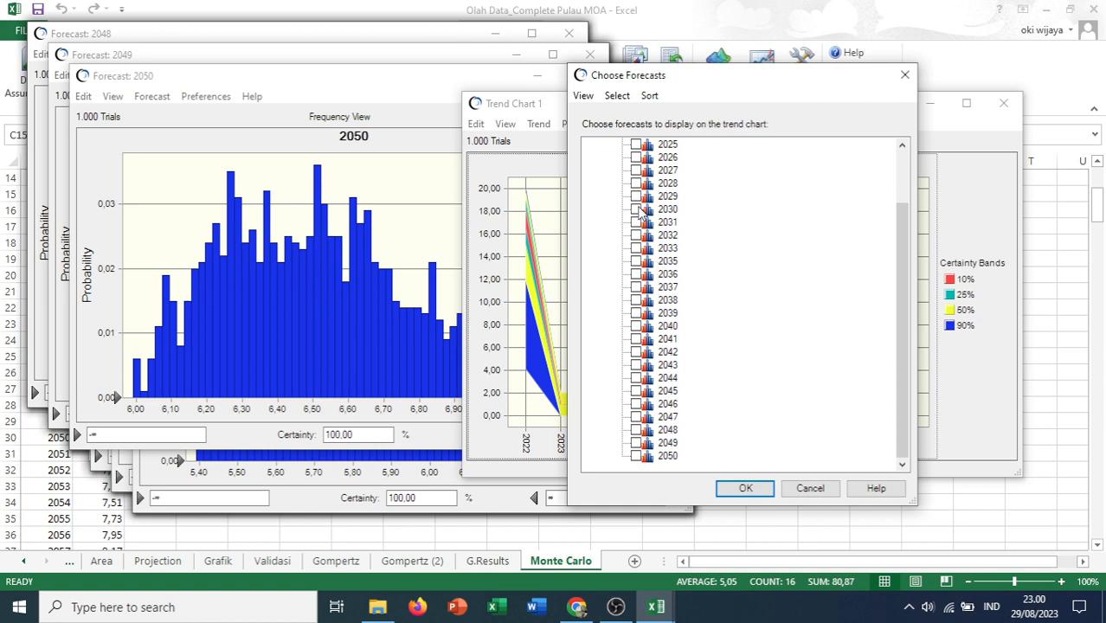
Select the 2035 to 2050 forecasts for Trend Chart 1 and apply the selection
left_click(637, 261)
left_click(636, 274)
left_click(636, 288)
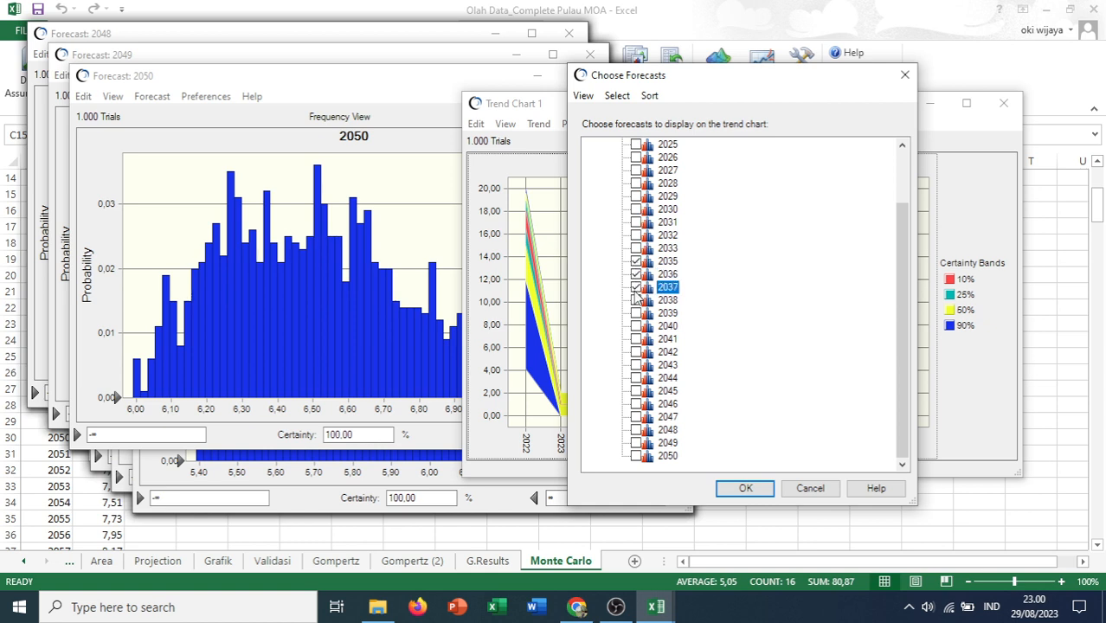
left_click(637, 300)
left_click(637, 313)
left_click(637, 326)
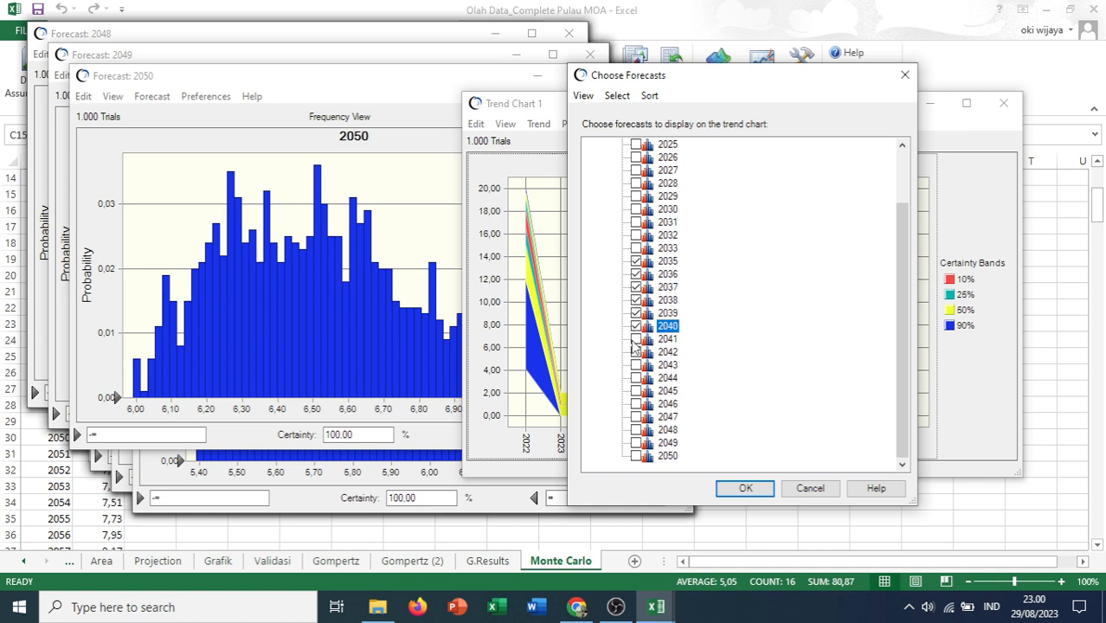
left_click(637, 339)
left_click(636, 352)
left_click(636, 365)
left_click(637, 378)
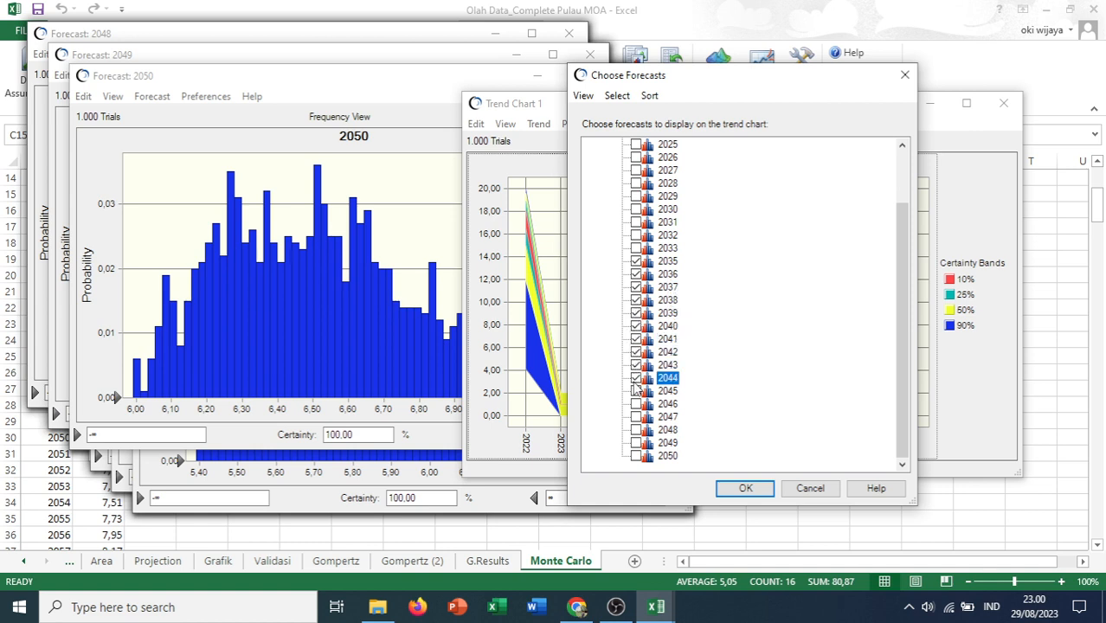
left_click(637, 391)
left_click(637, 404)
left_click(637, 417)
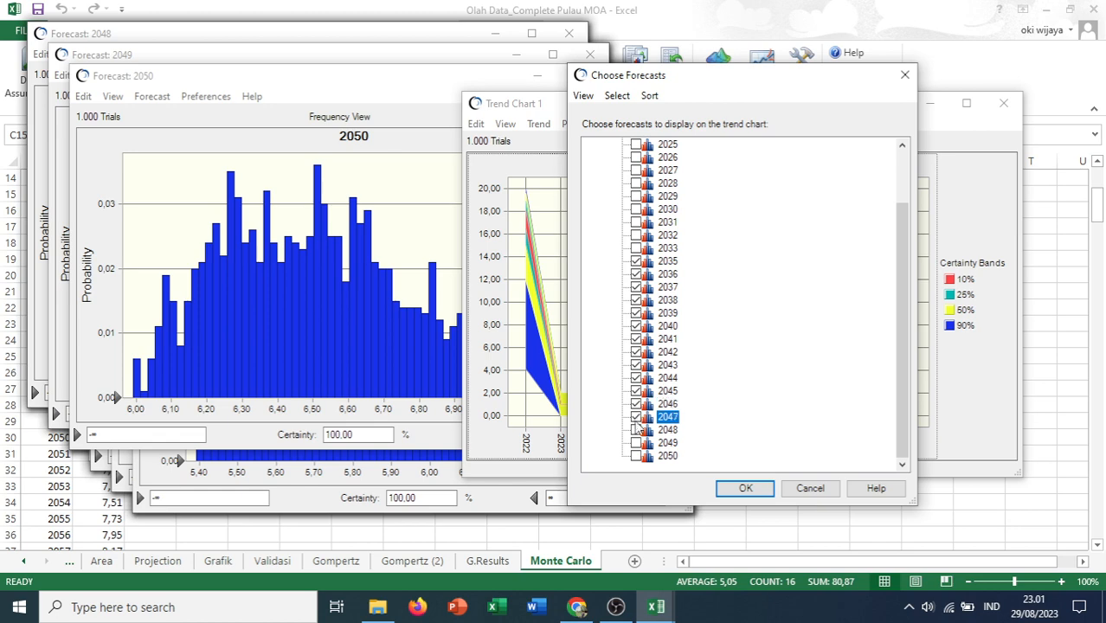
left_click(636, 430)
left_click(636, 443)
left_click(637, 456)
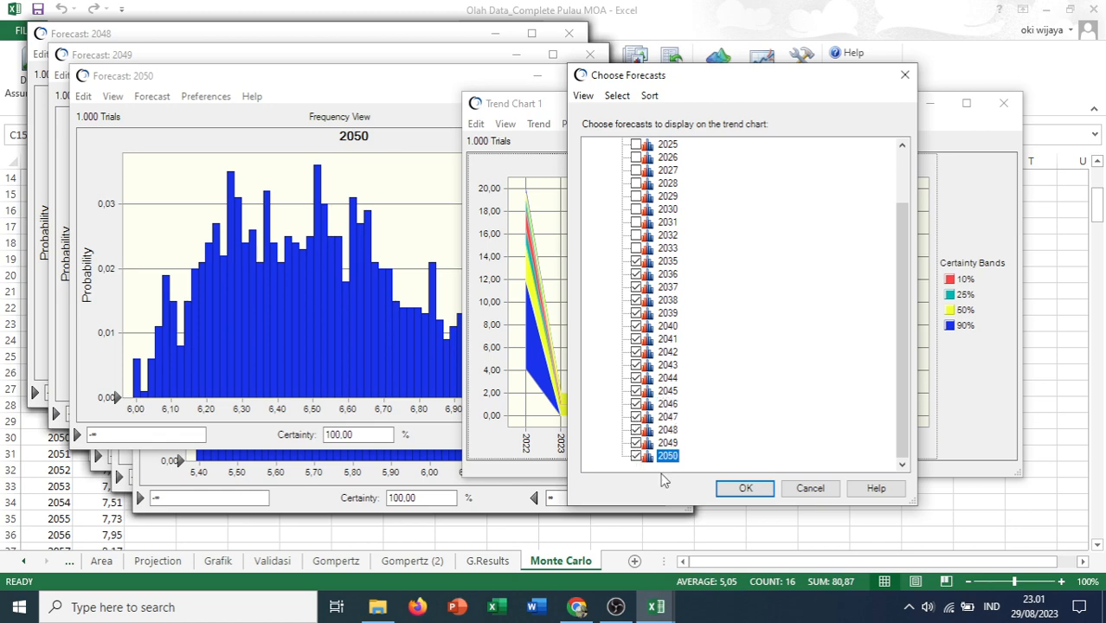
left_click(743, 488)
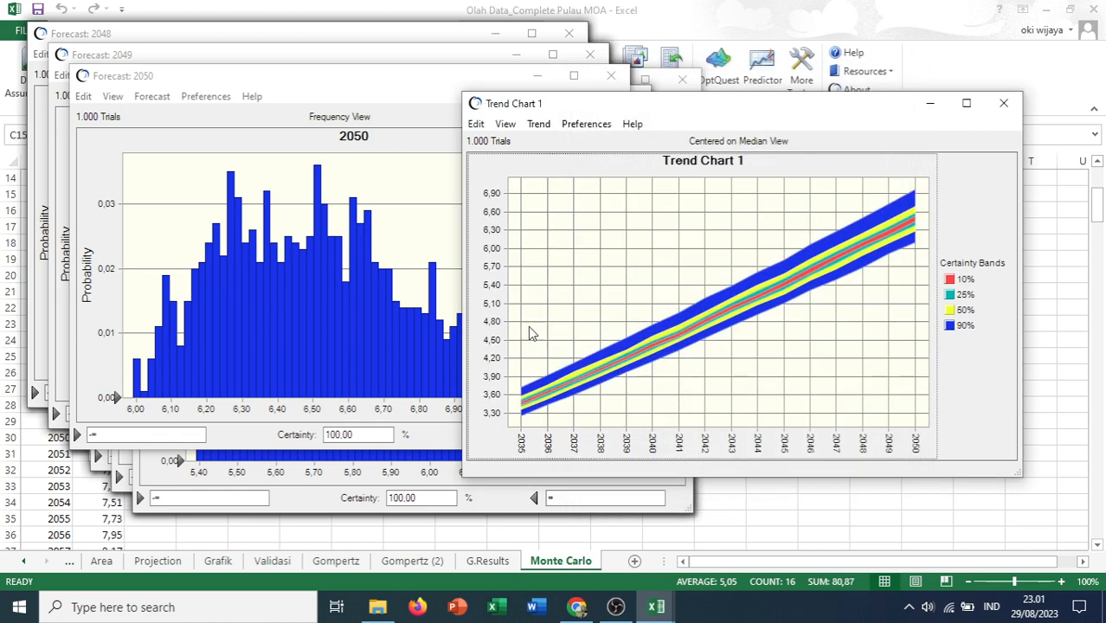
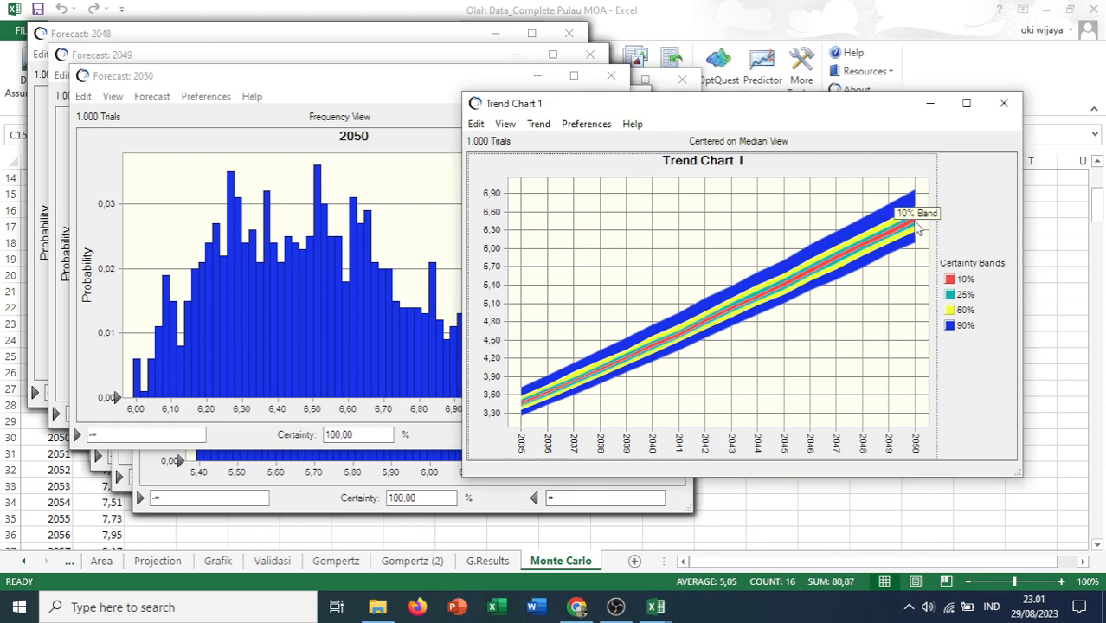
Switch to Chrome to review the MAPE range interpretation table, and minimize Trend Chart 1 back in Excel
left_click(577, 606)
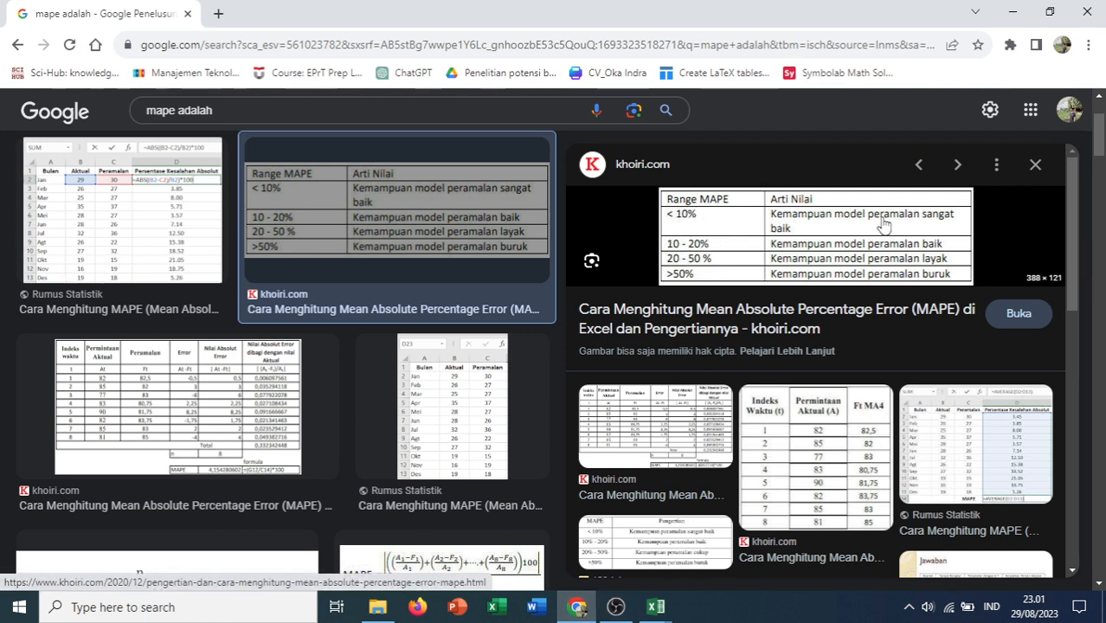
left_click(572, 613)
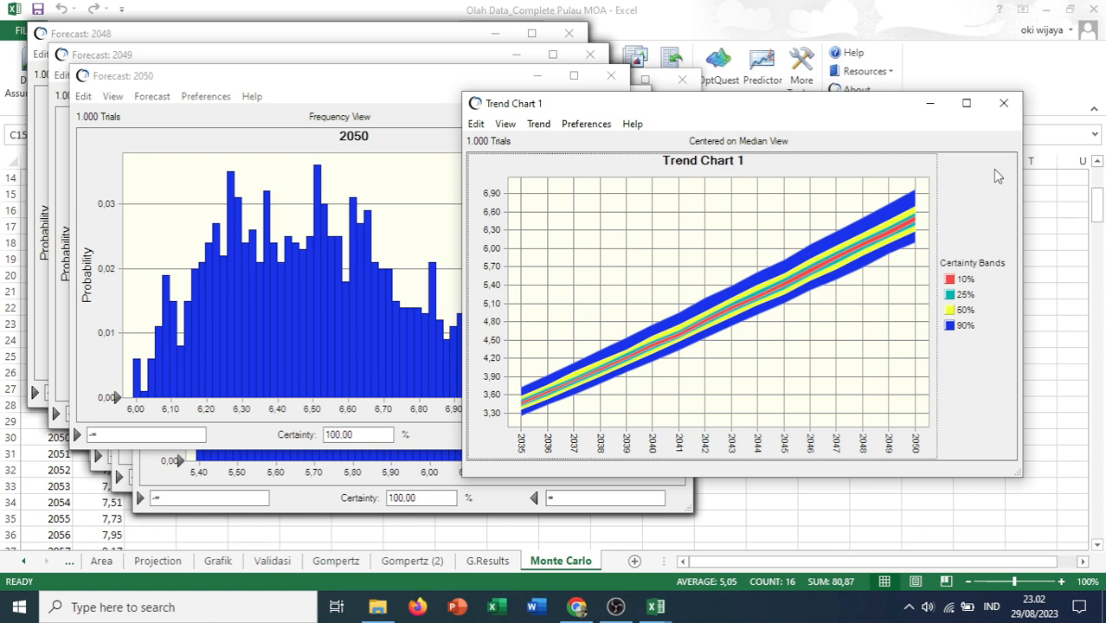
left_click(923, 109)
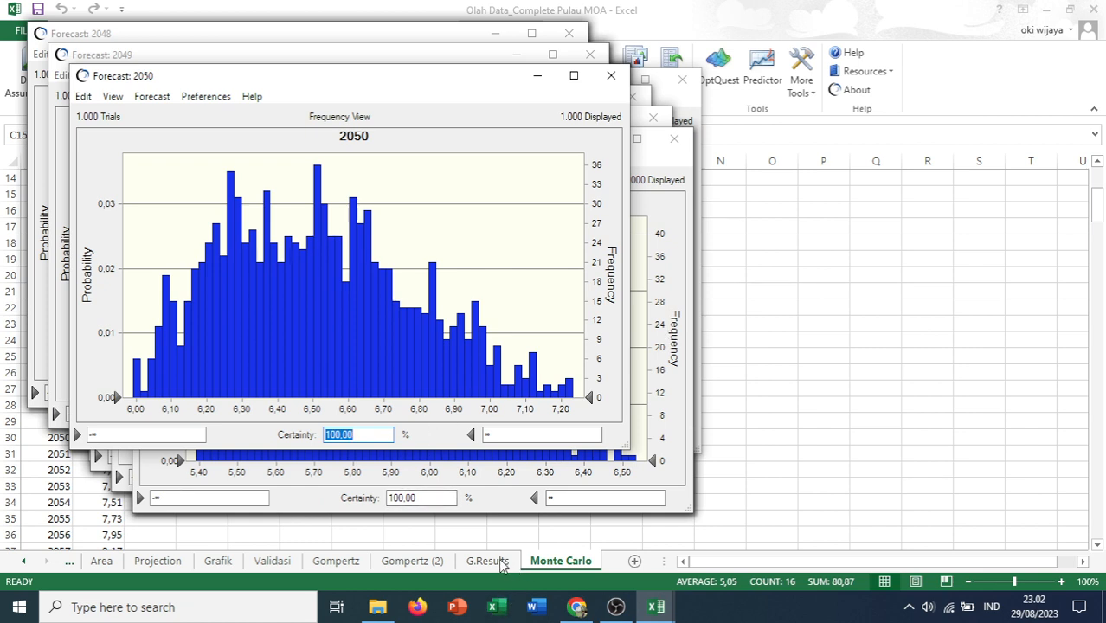
Enter the headers tahun, min, max and mean in cells J14 to M14 of the Monte Carlo sheet
left_click(863, 217)
left_click(499, 179)
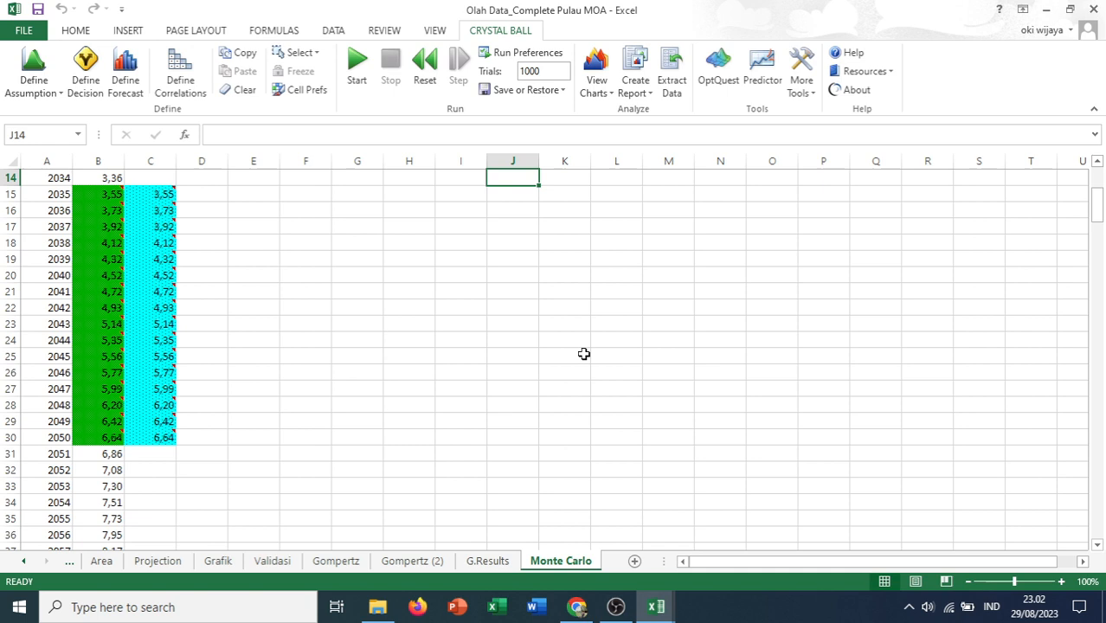
type("tahun")
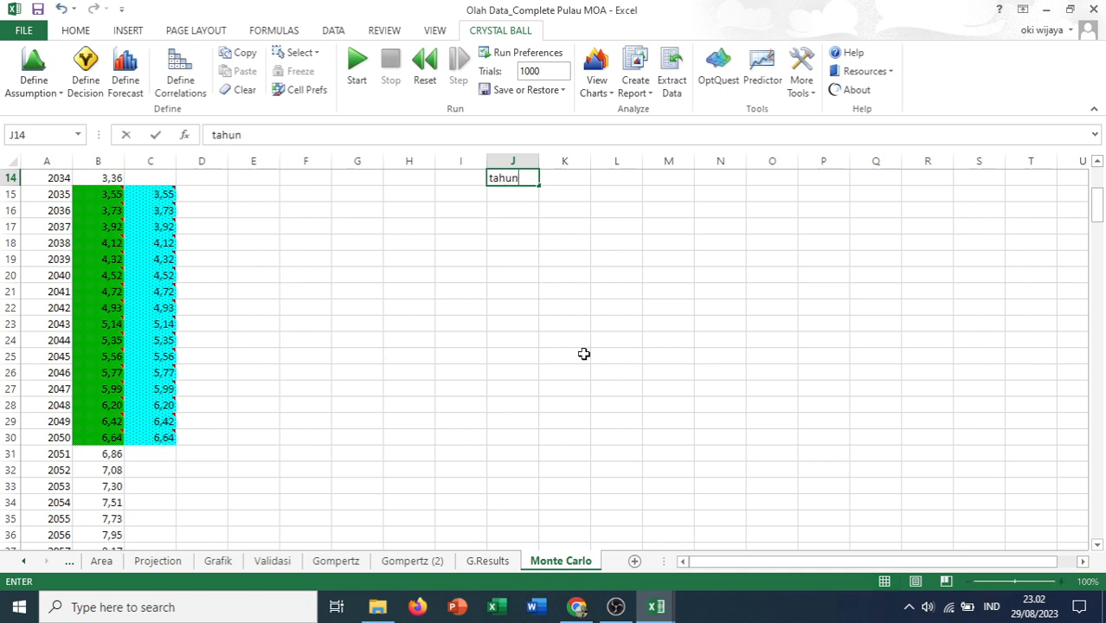
key("Tab")
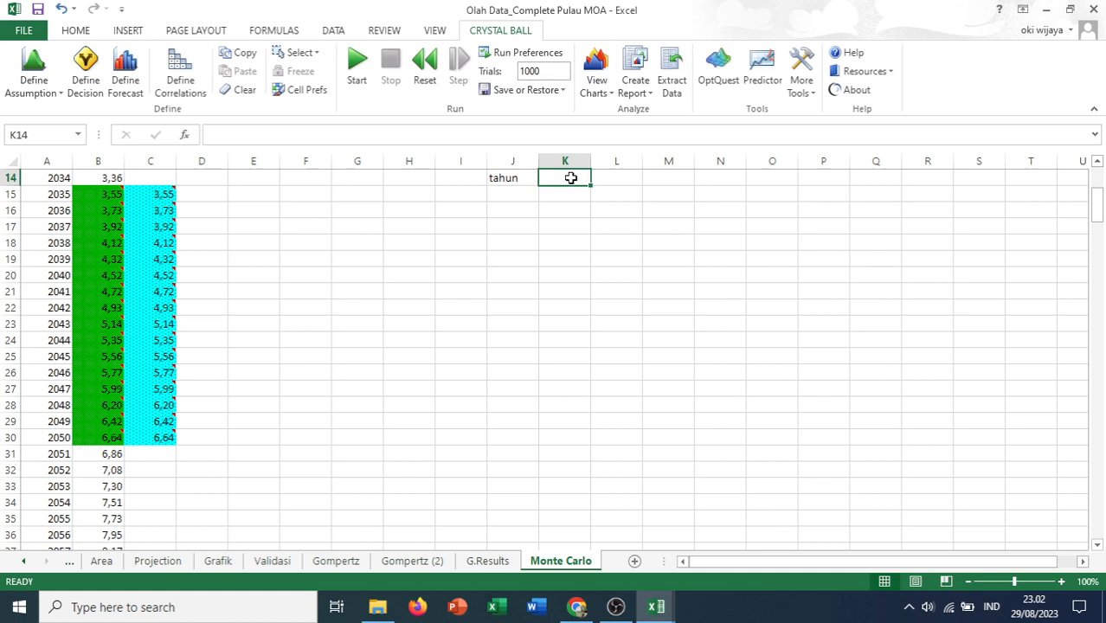
type("m")
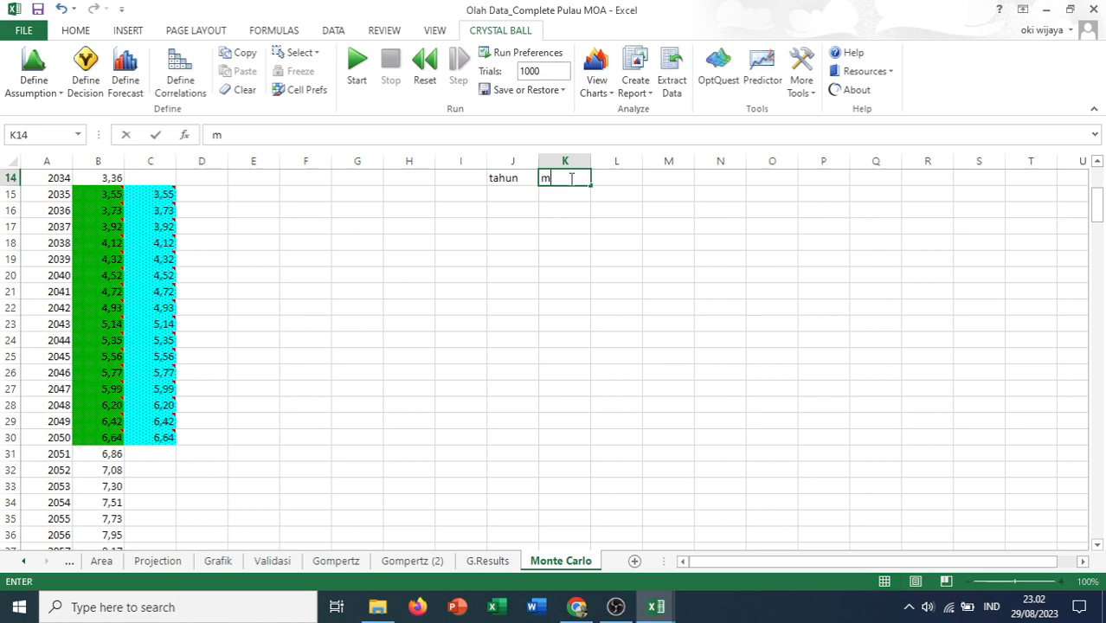
type("in")
key("Tab")
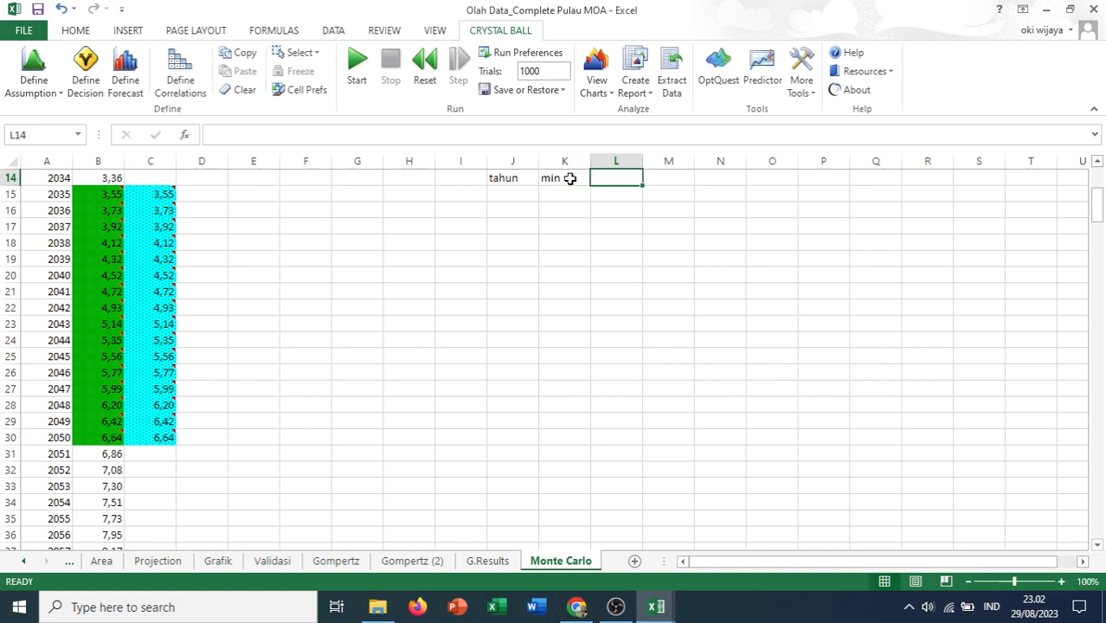
type("max")
key("Tab")
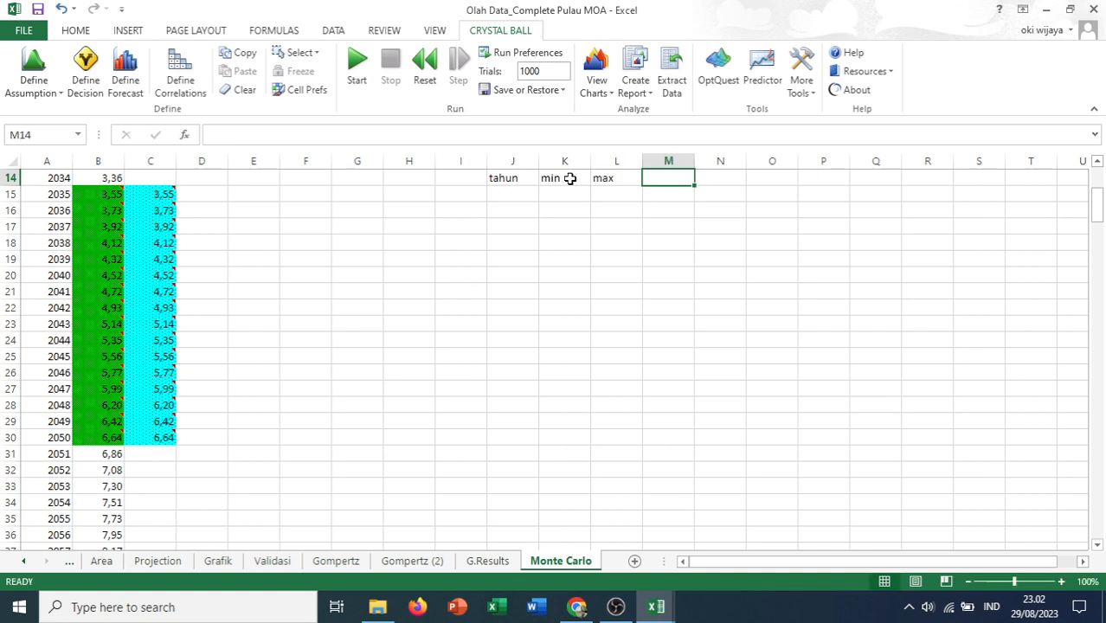
type("mean")
key("Return")
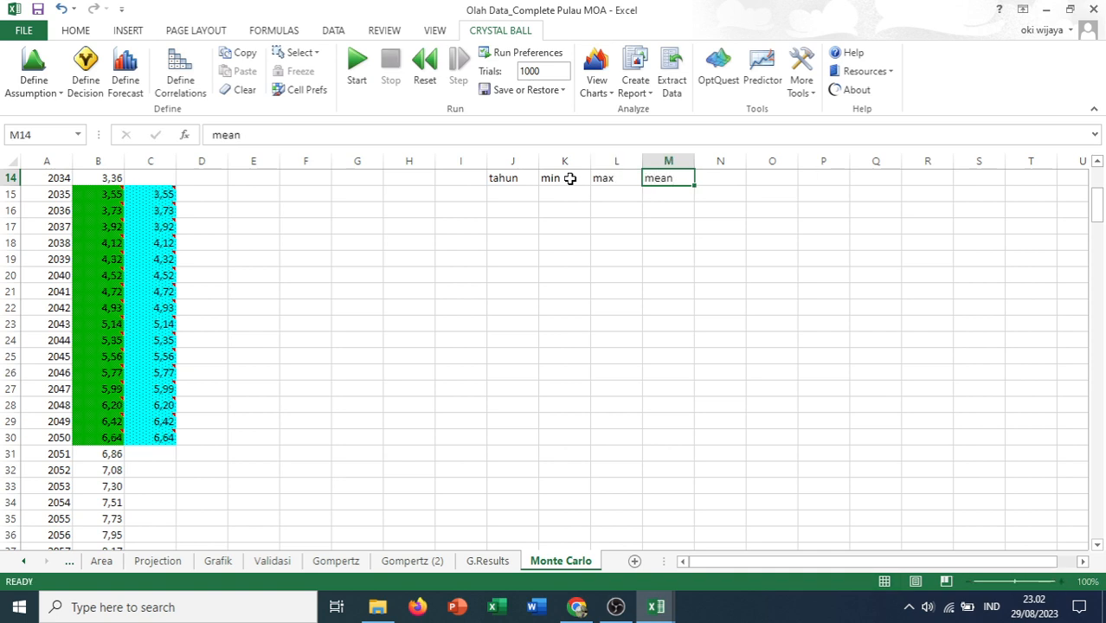
Copy the years 2035 to 2050 from column A into the tahun column, starting at J15
left_click(506, 195)
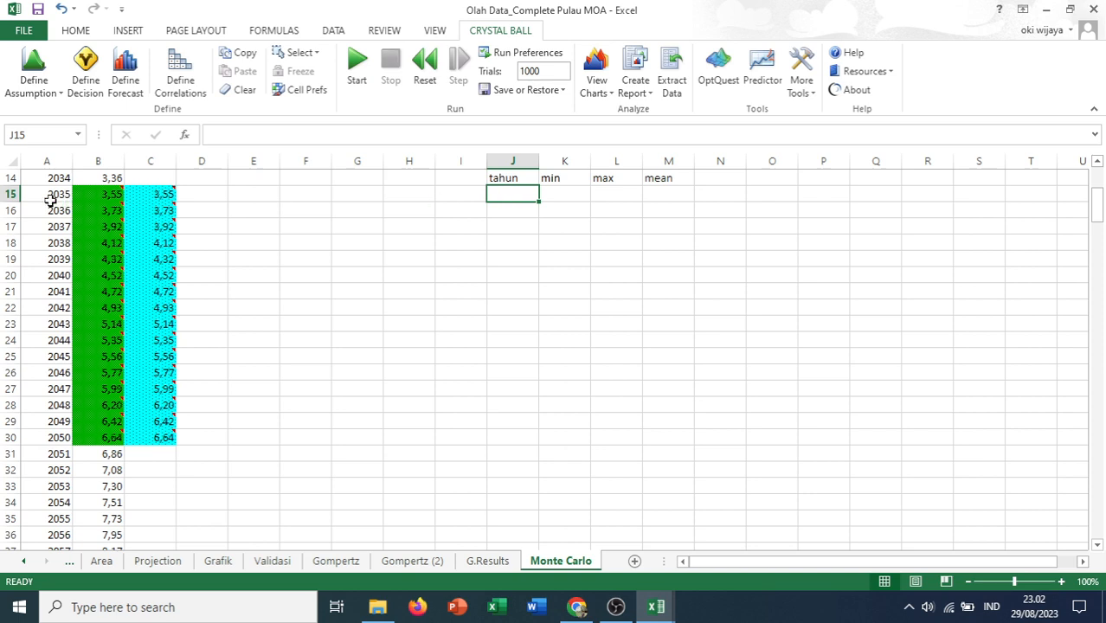
left_click_drag(50, 194, 24, 434)
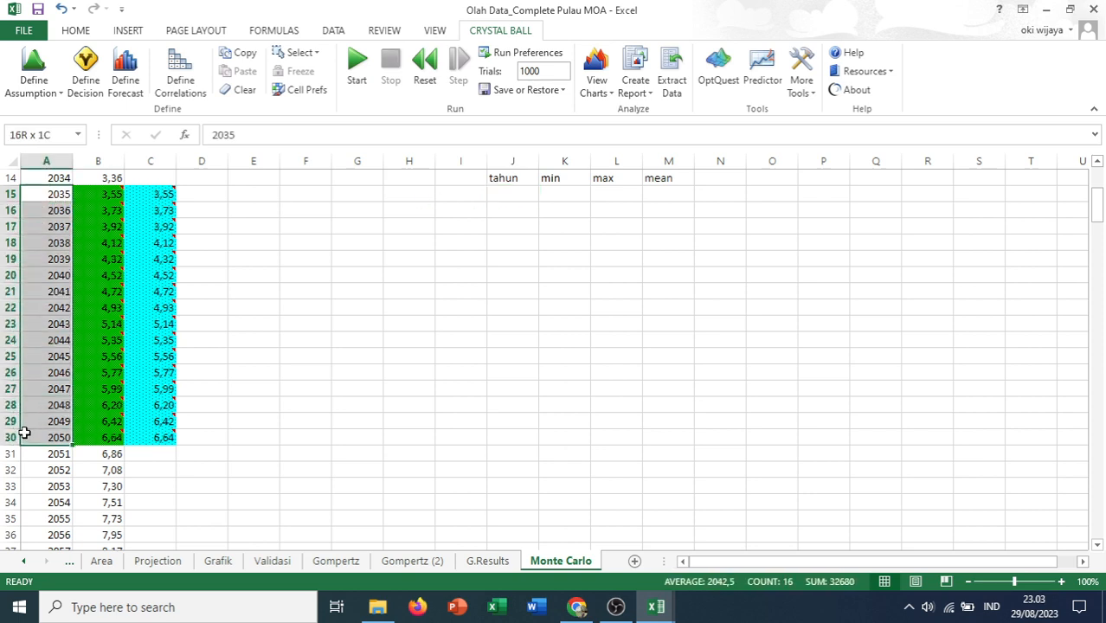
key("ctrl+c")
left_click(513, 193)
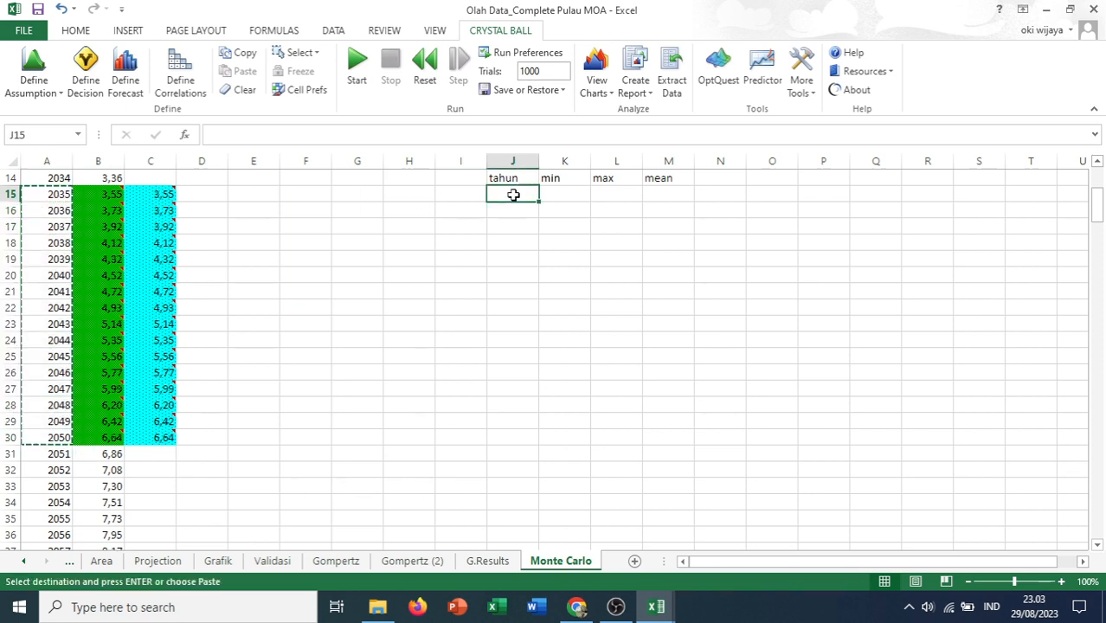
key("ctrl+v")
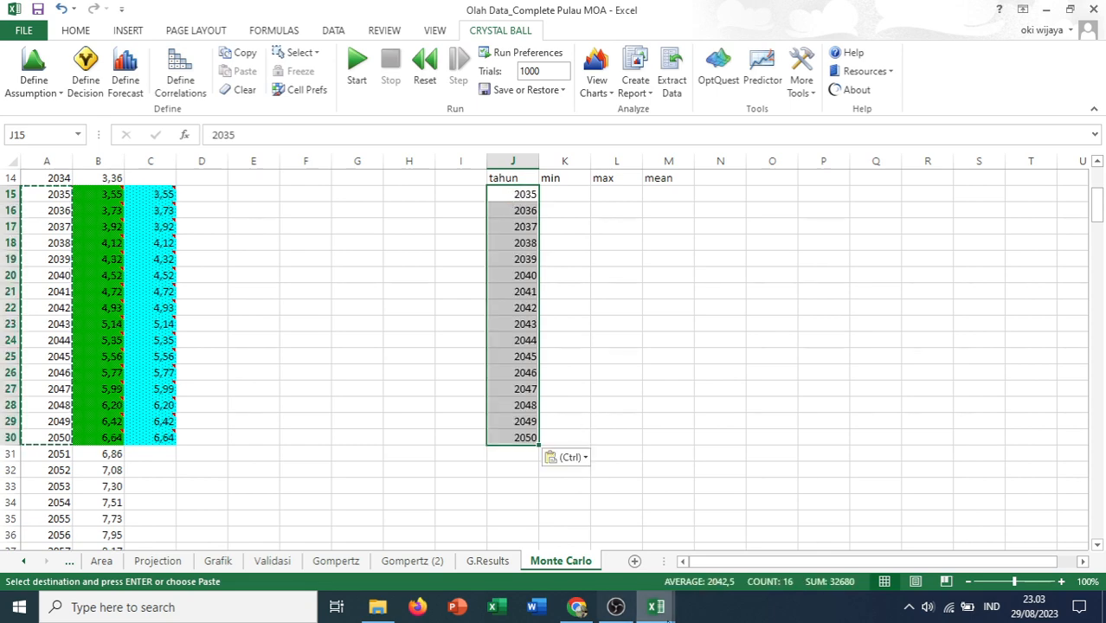
Bring up the Crystal Ball forecast chart for 2050 and set its certainty to 90%
left_click(657, 608)
left_click(567, 514)
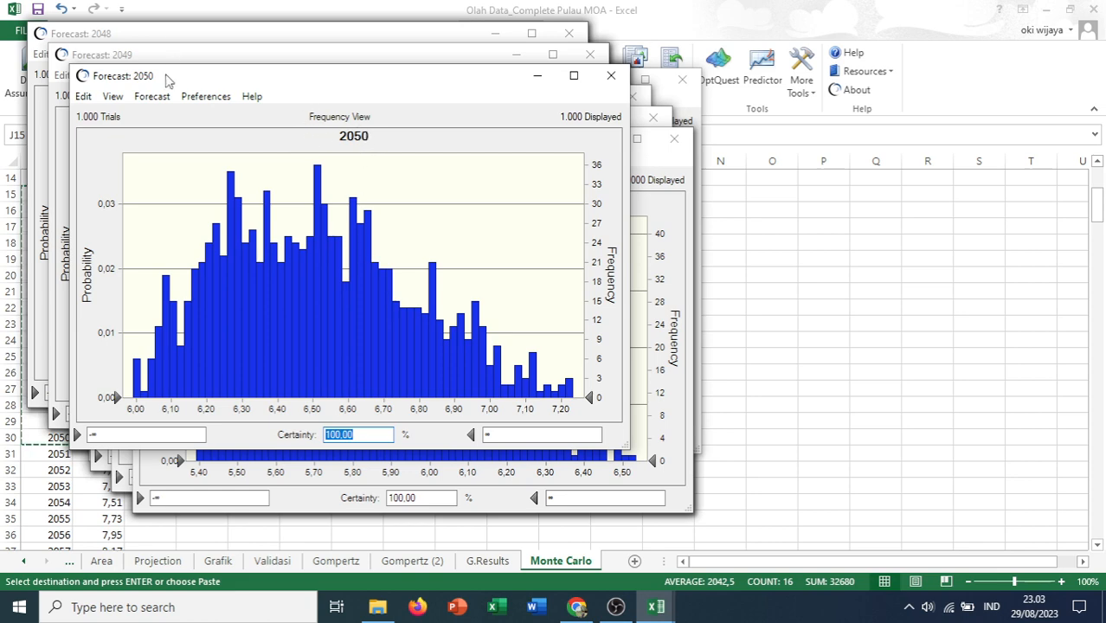
left_click(865, 267)
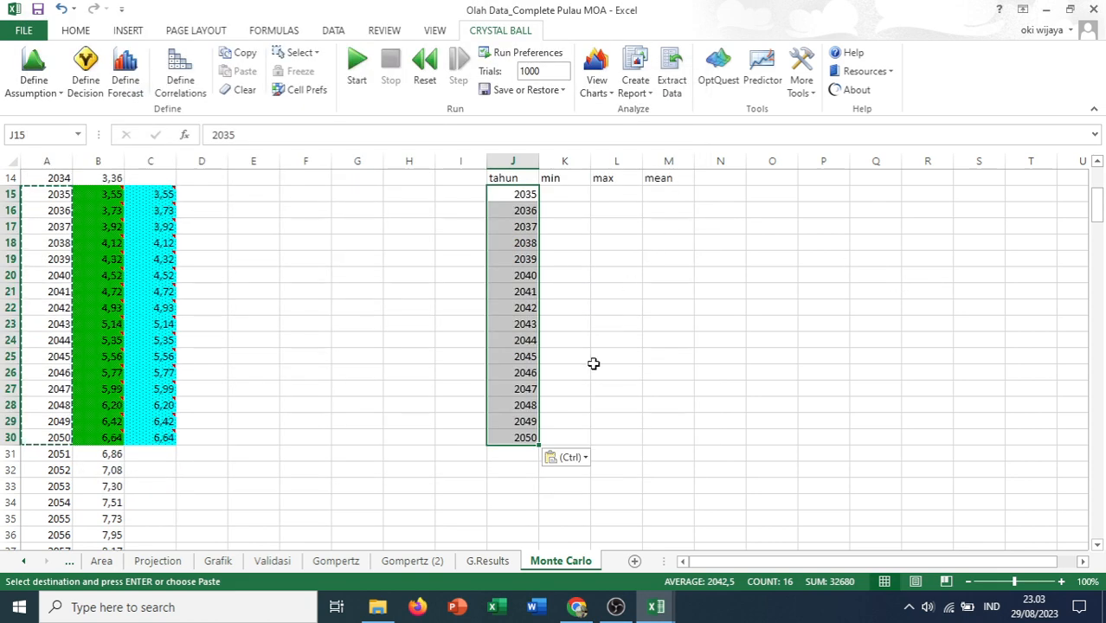
left_click(568, 441)
mouse_move(655, 605)
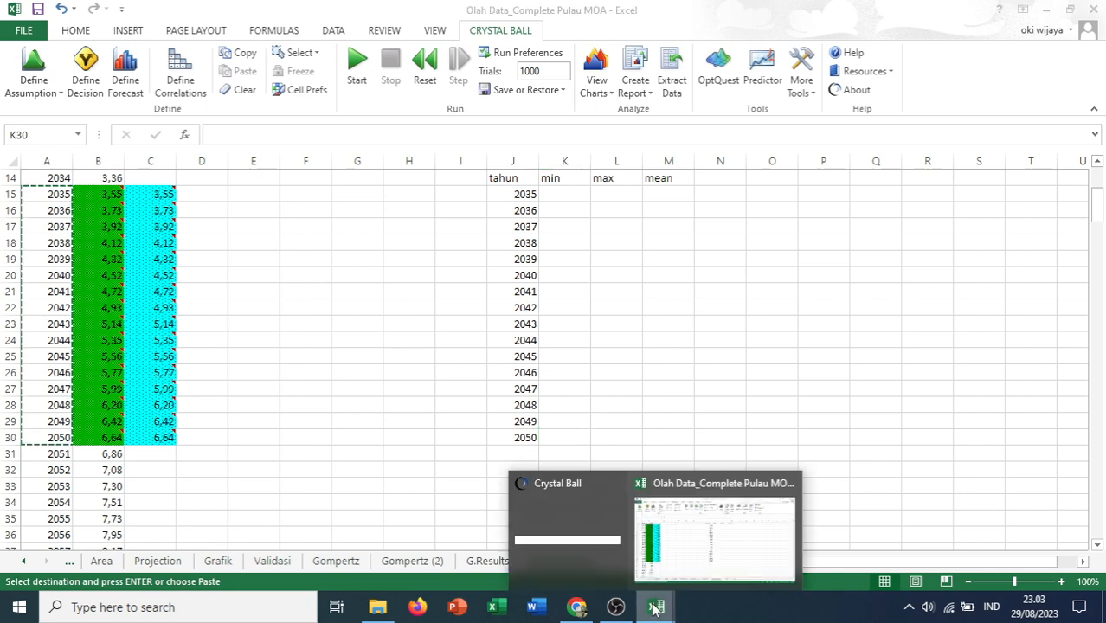
left_click(612, 541)
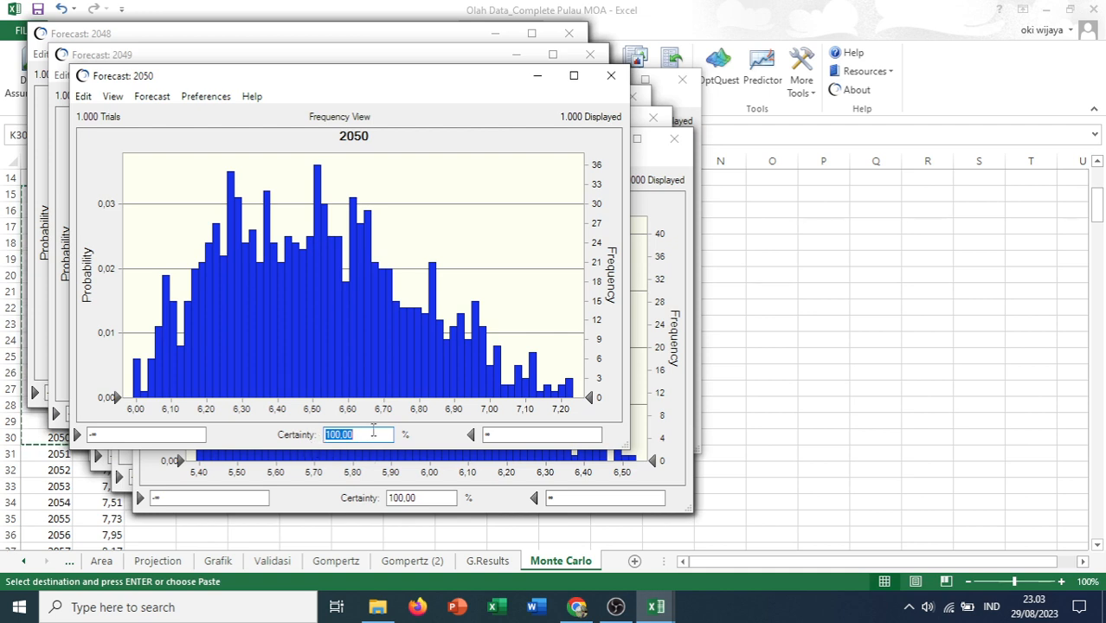
type("90")
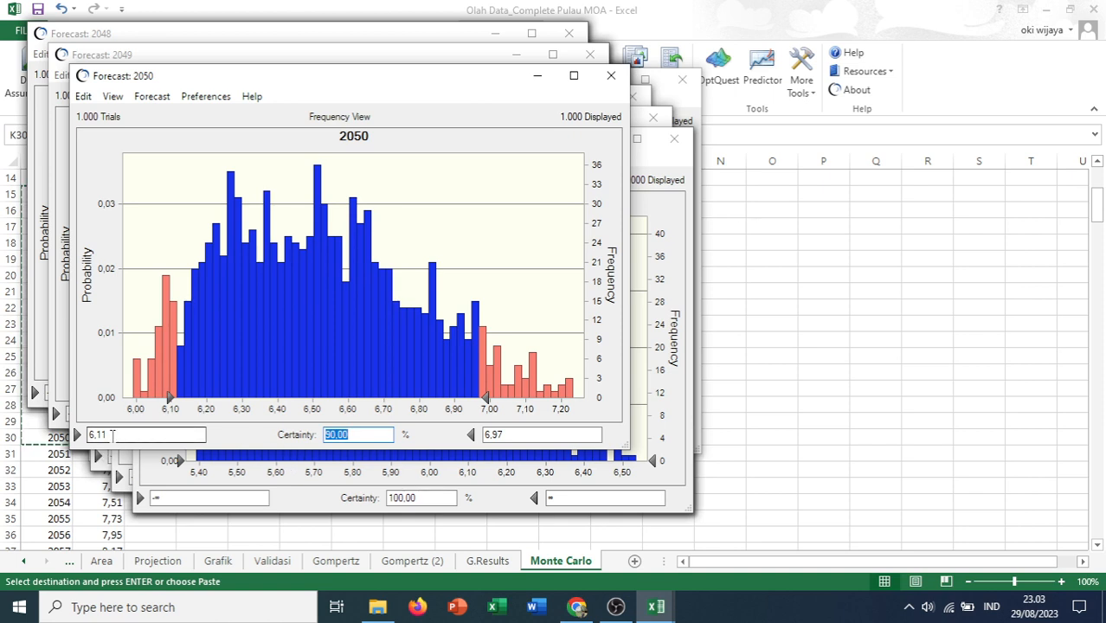
left_click(689, 275)
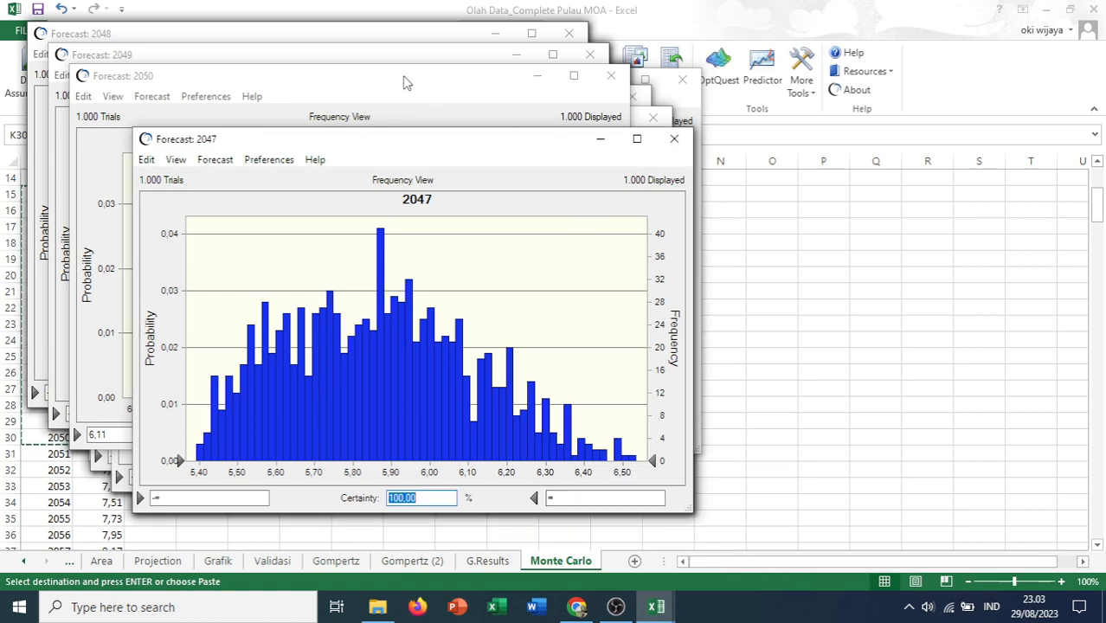
left_click(380, 82)
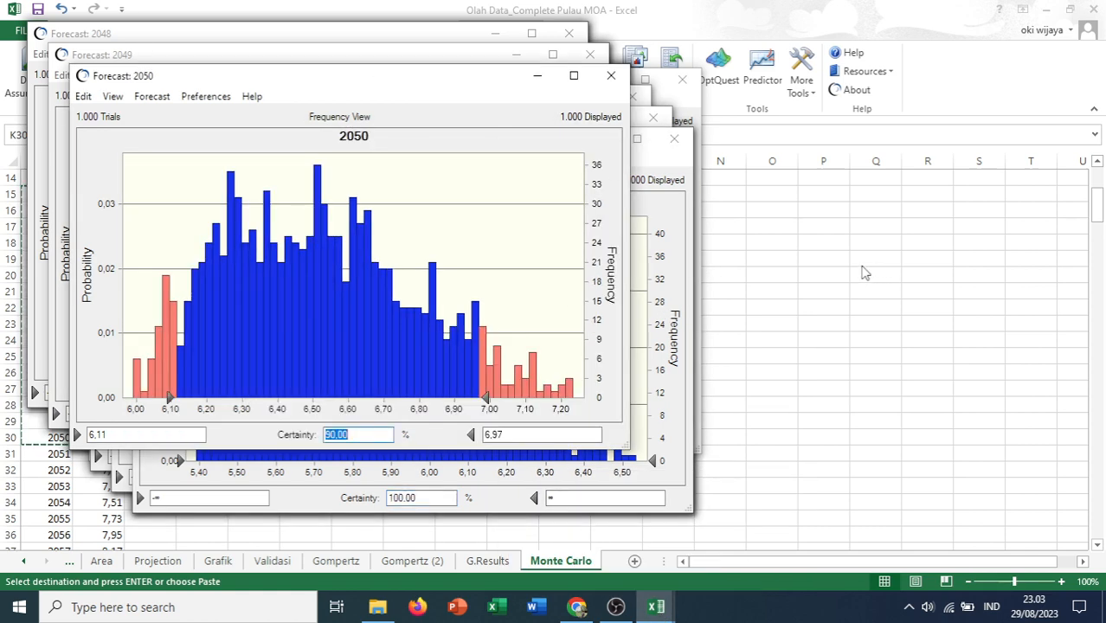
Enter 6,11 as the min in K15 and 6,97 as the max in L15
left_click(862, 273)
left_click(579, 197)
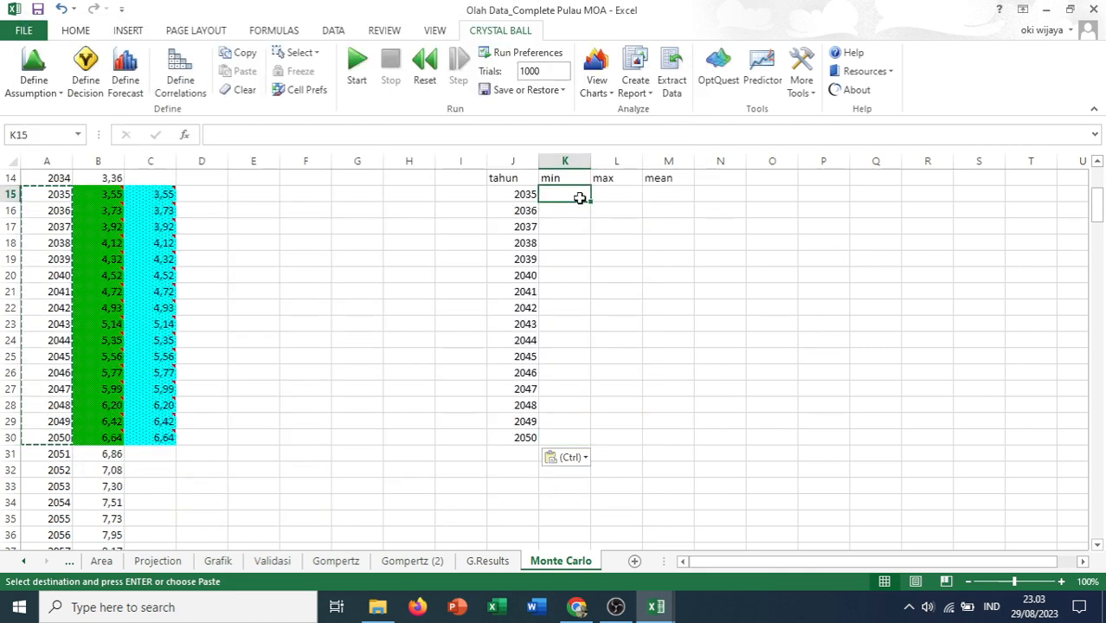
type("6,11")
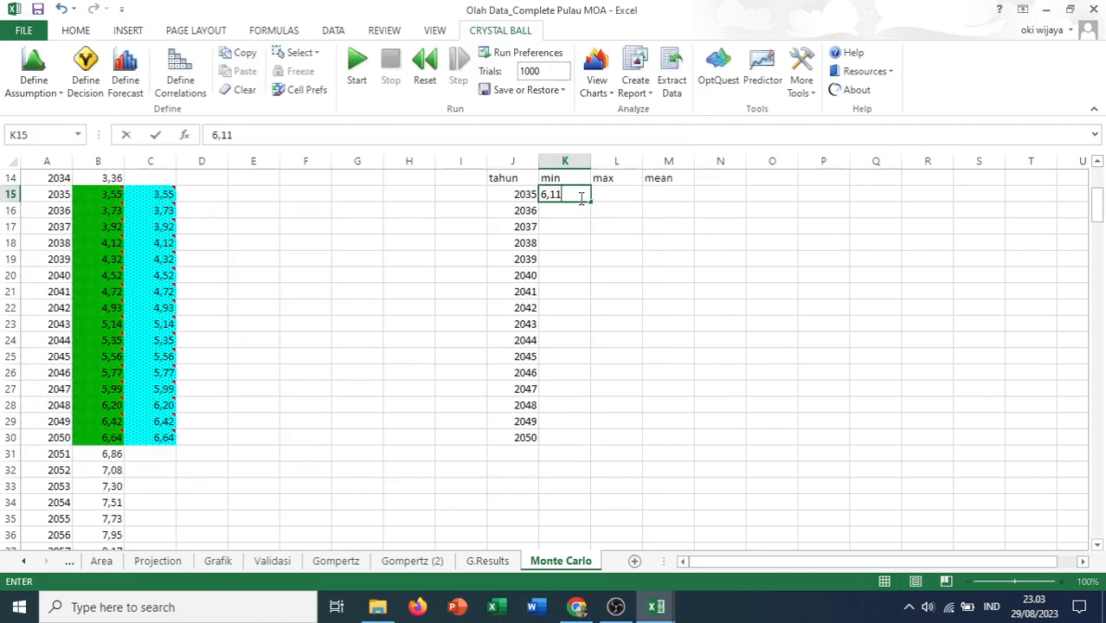
key("Tab")
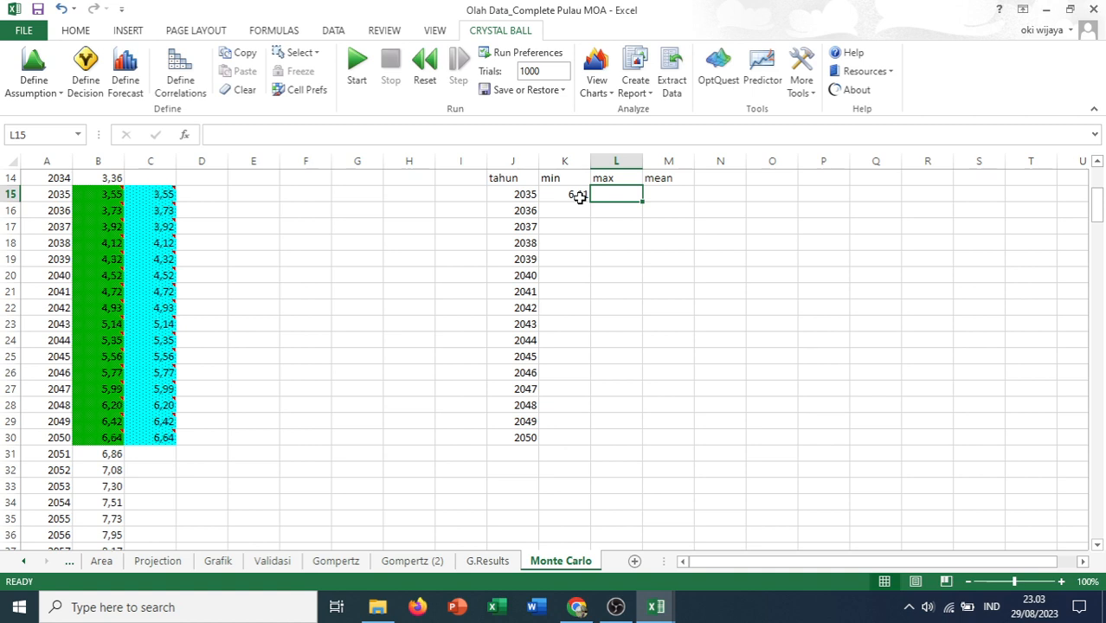
type("6,97")
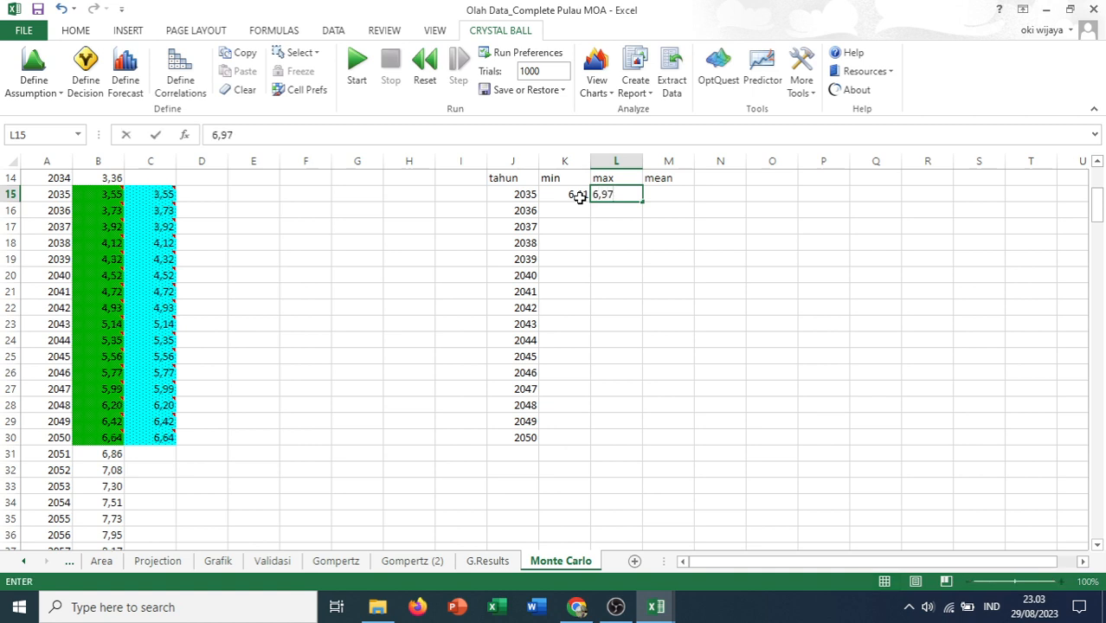
key("Tab")
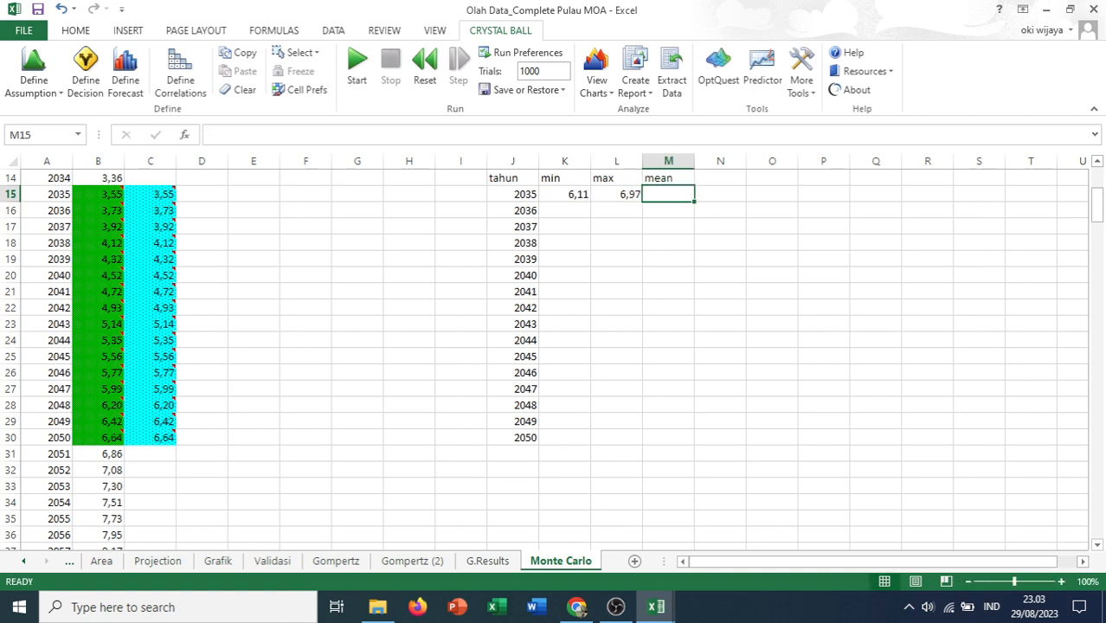
Show the 2050 forecast's Statistics view and copy its Mean value into cell M15
left_click(658, 612)
left_click(562, 526)
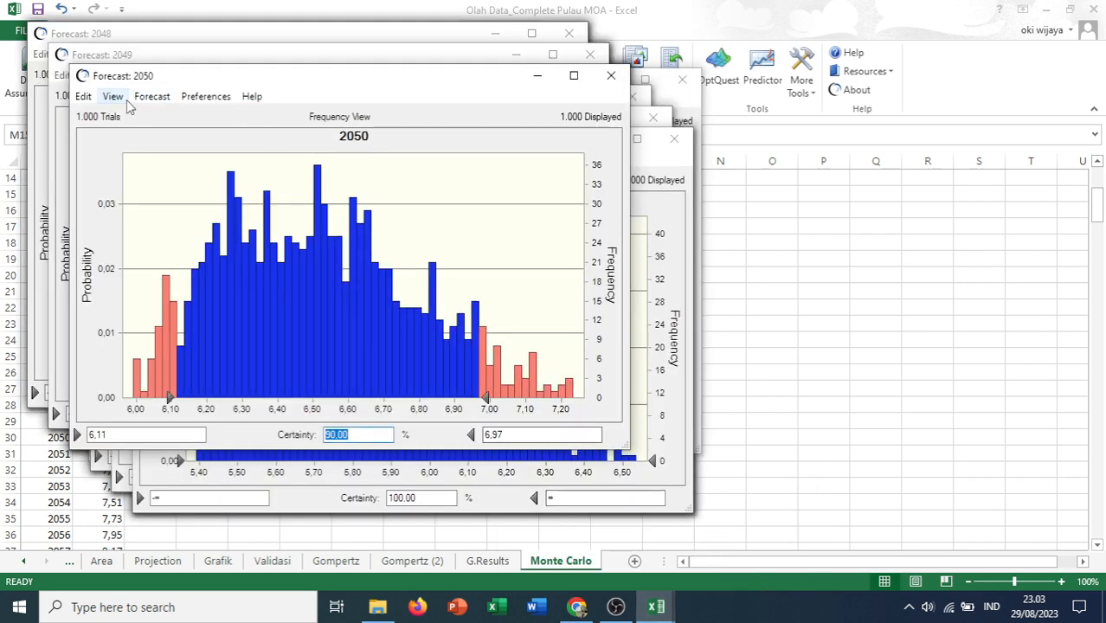
left_click(112, 96)
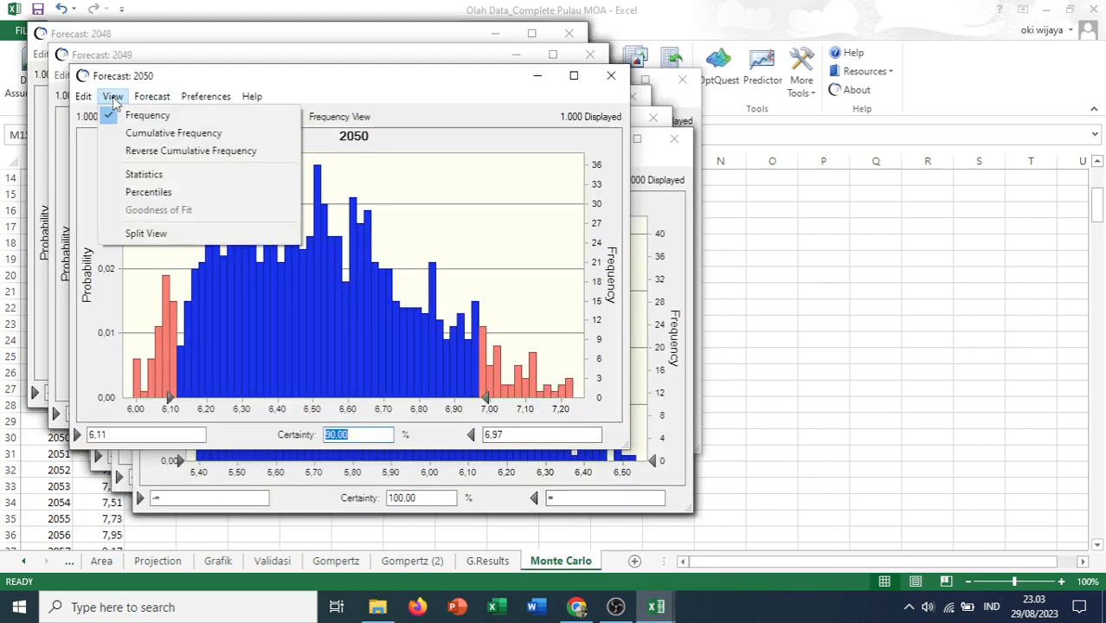
left_click(163, 174)
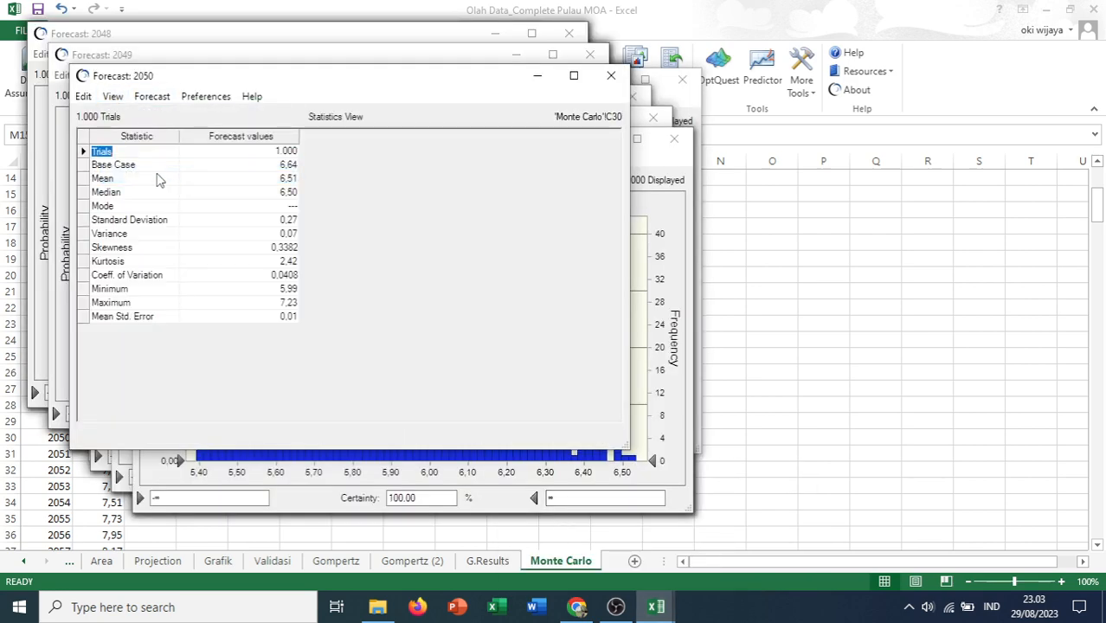
left_click(275, 179)
key("ctrl+c")
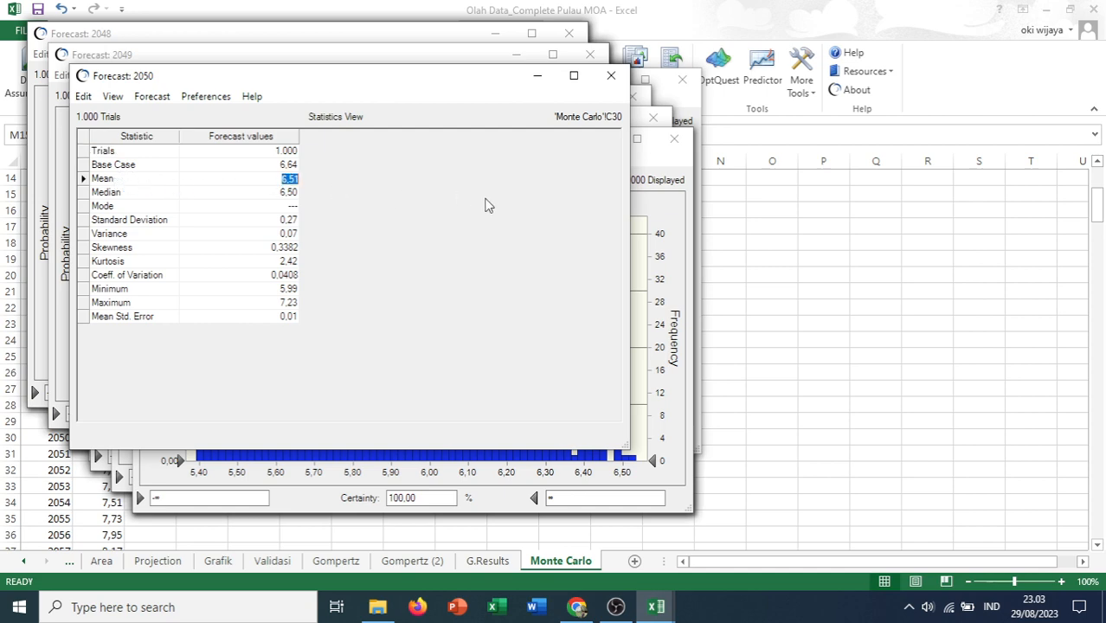
left_click(861, 237)
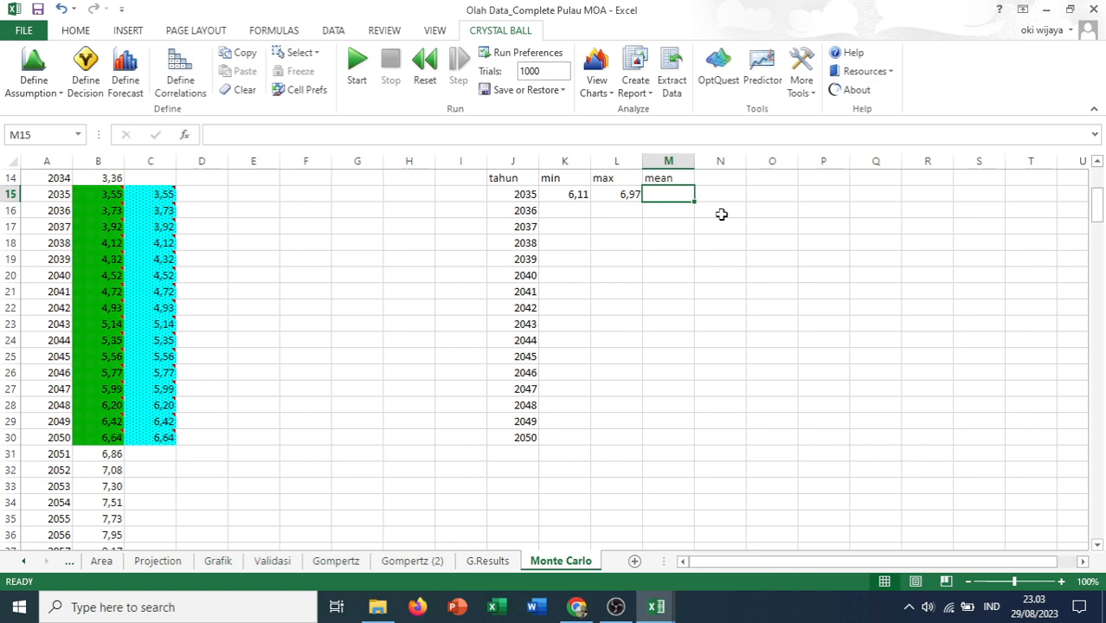
key("ctrl+v")
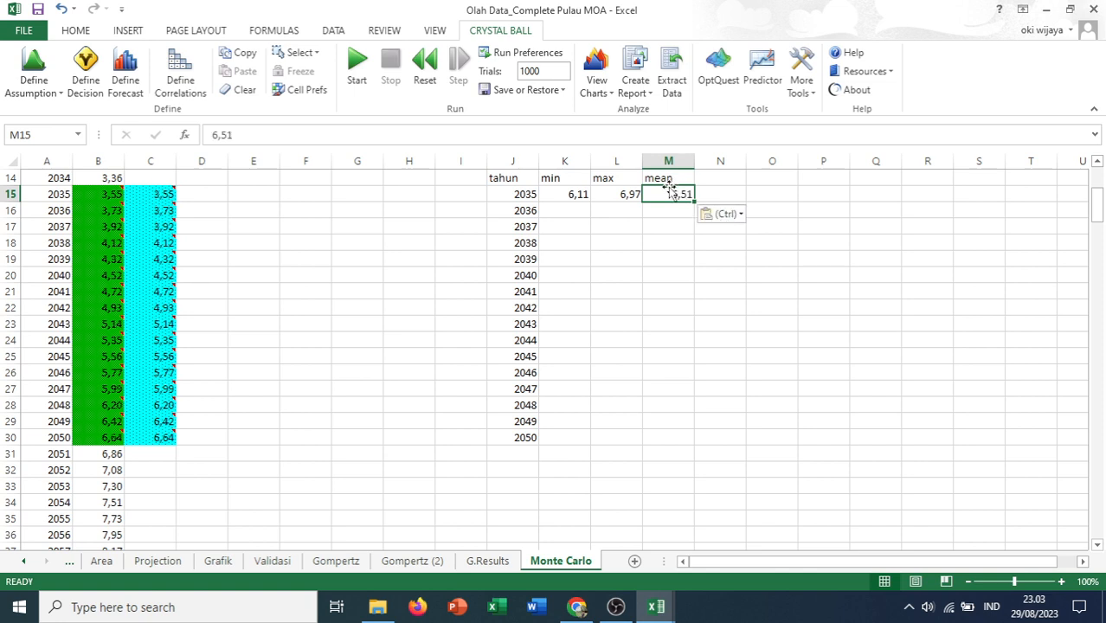
Move the min, max and mean values from K15:M15 to the 2050 row, starting at K30
mouse_move(109, 438)
left_click_drag(562, 194, 670, 194)
key("ctrl+c")
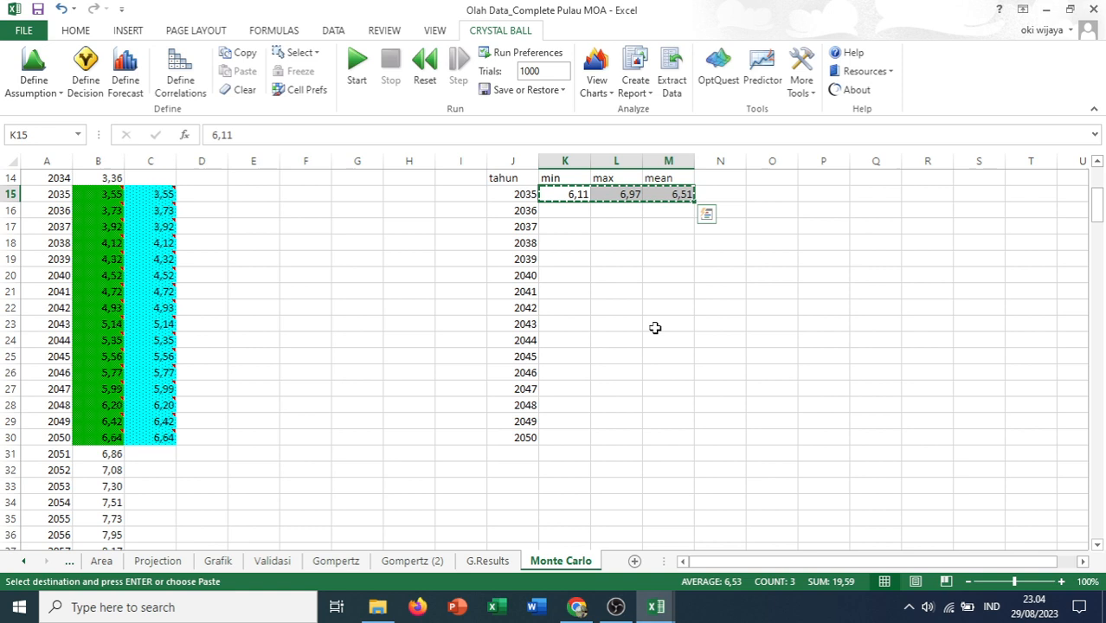
left_click(564, 435)
key("ctrl+v")
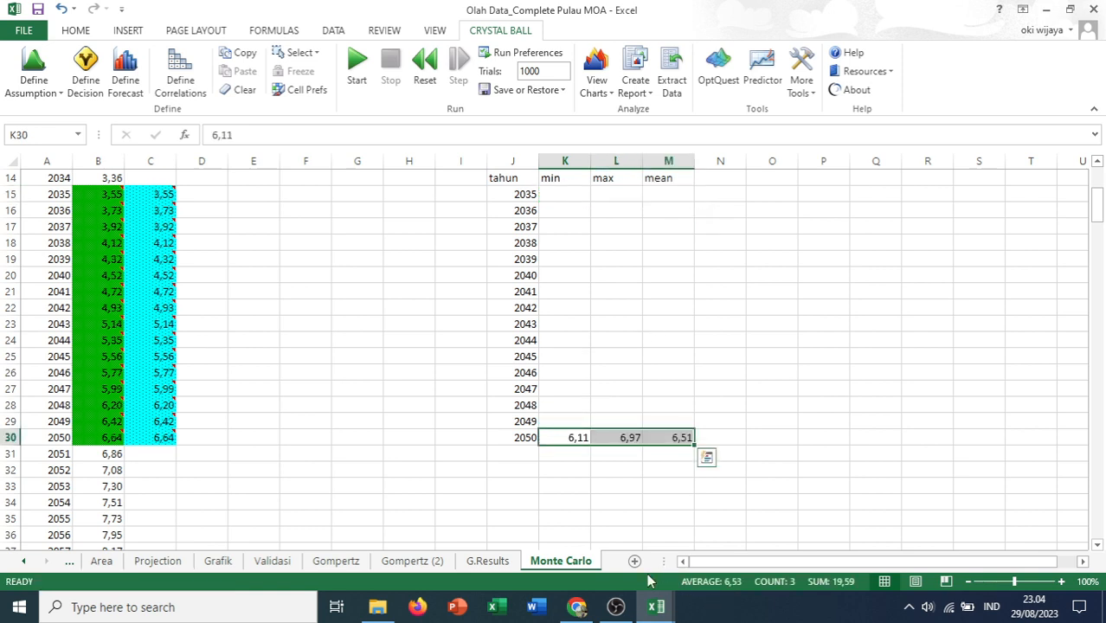
Return to the Crystal Ball windows, close the 2050 forecast and set the 2049 forecast's certainty to 90%
mouse_move(656, 607)
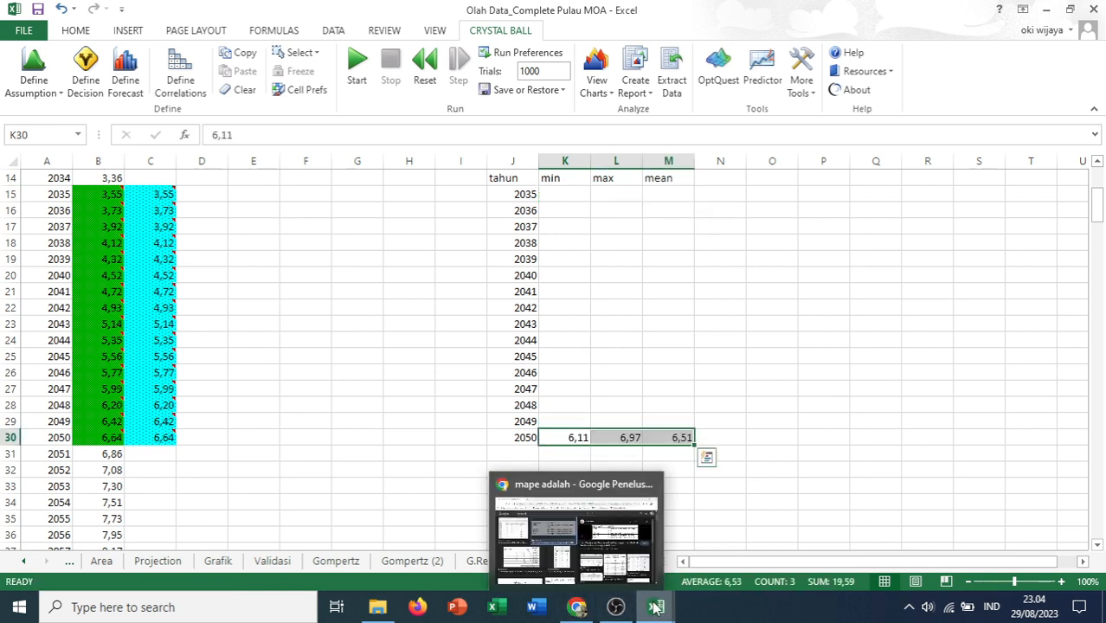
left_click(587, 527)
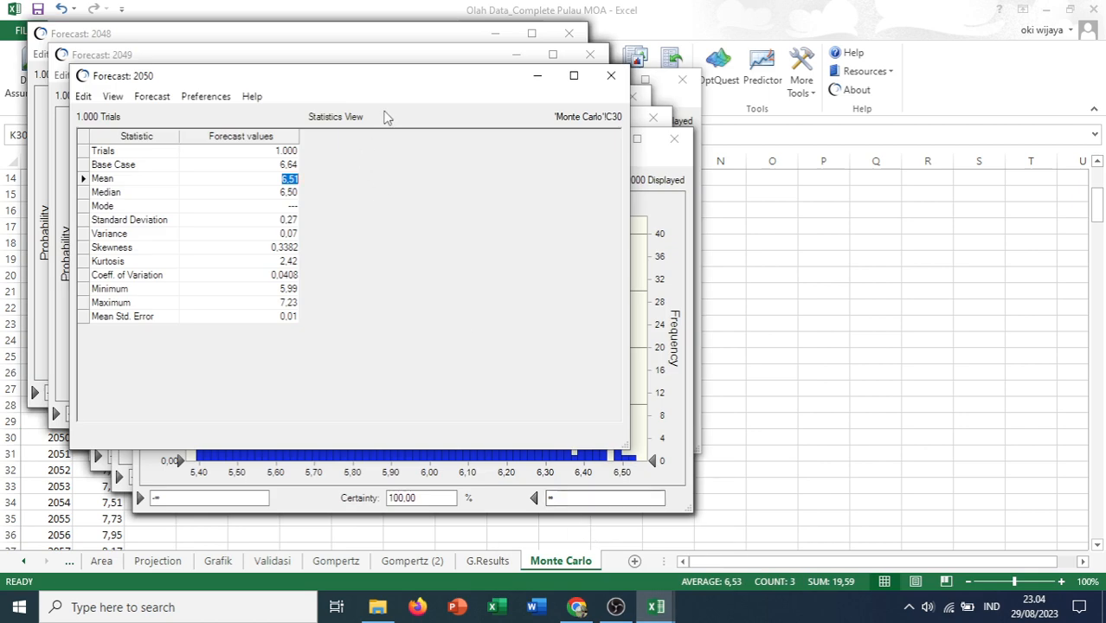
left_click(611, 75)
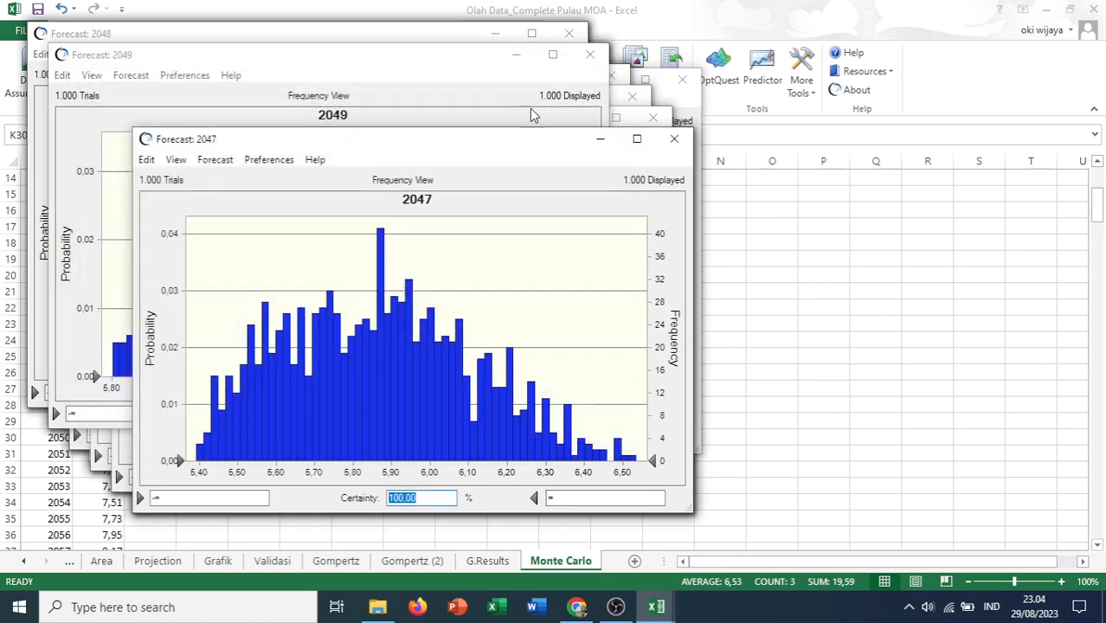
left_click(403, 80)
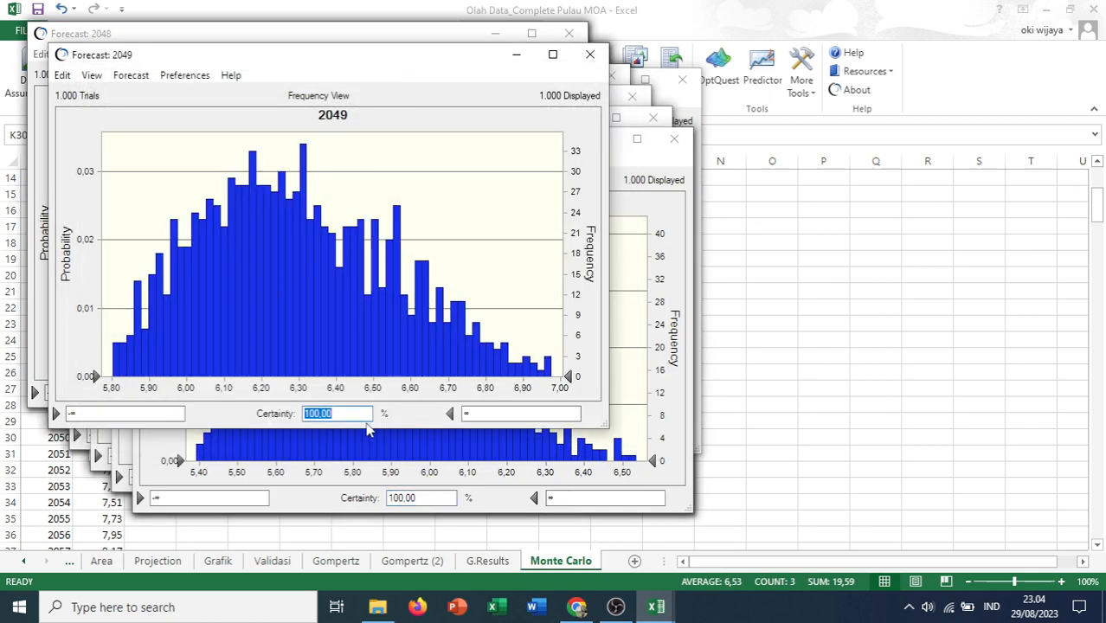
type("90")
key("Return")
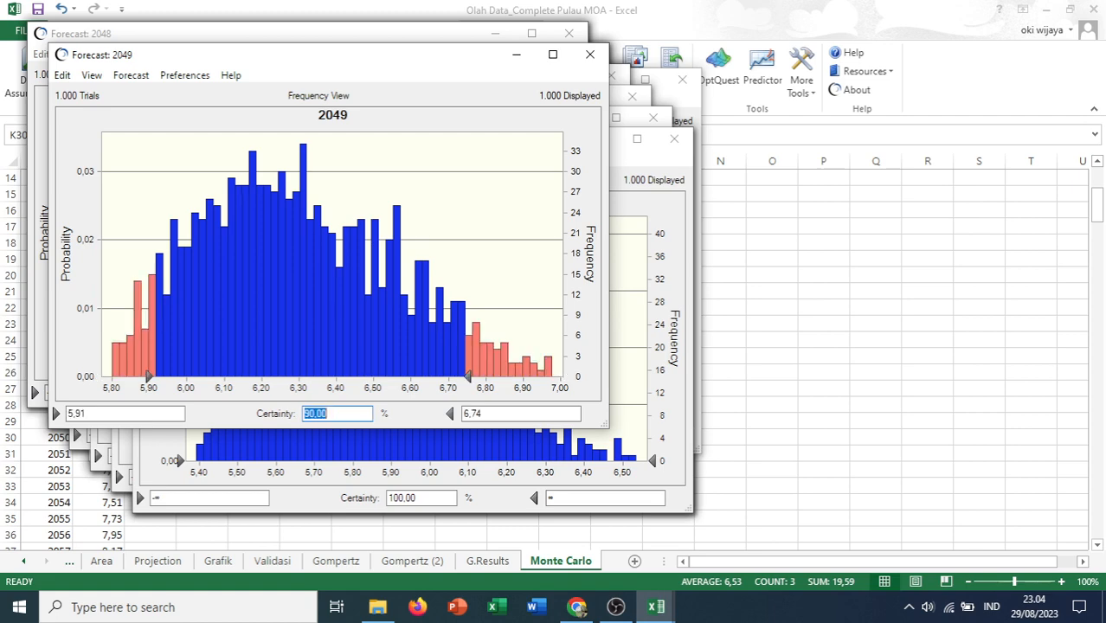
Enter 5,91 as the min in K29 and 6,74 as the max in L29 for 2049
left_click(775, 300)
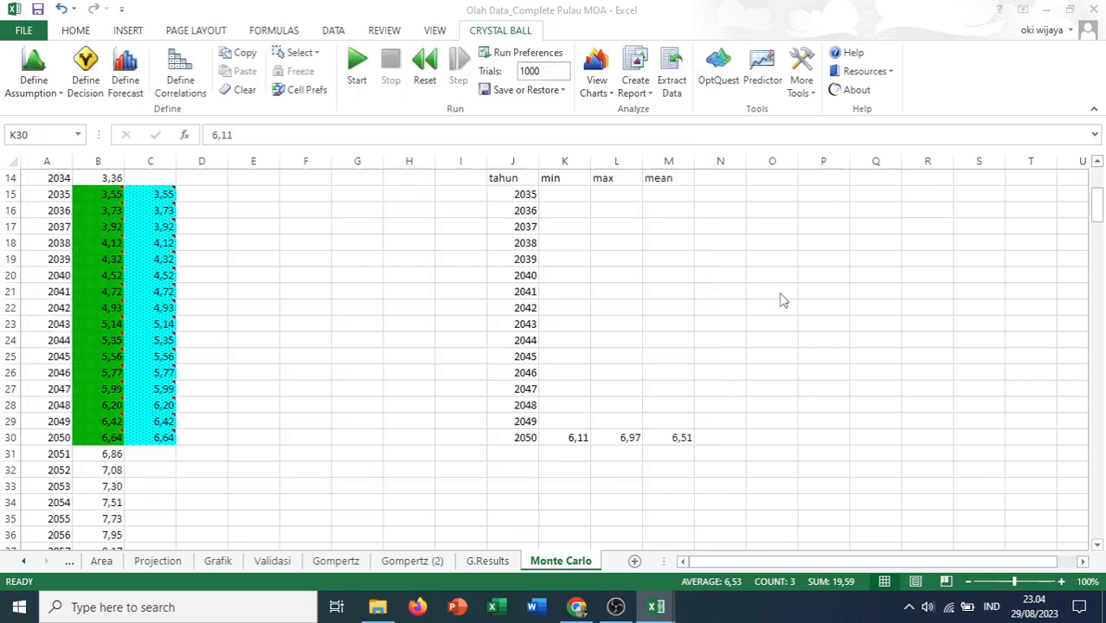
left_click(562, 420)
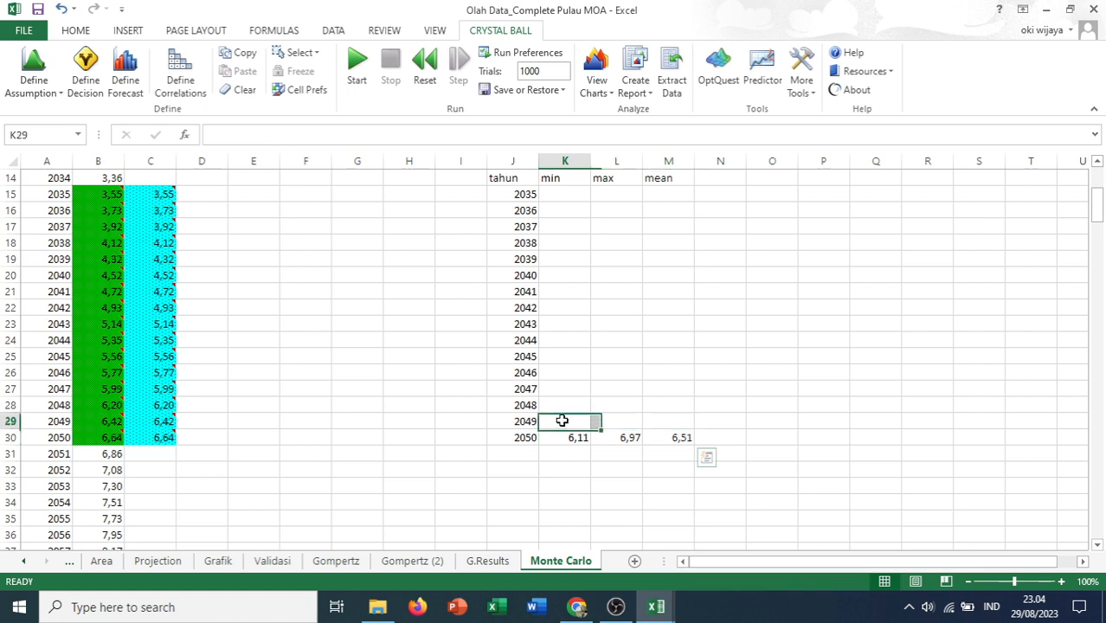
type("5")
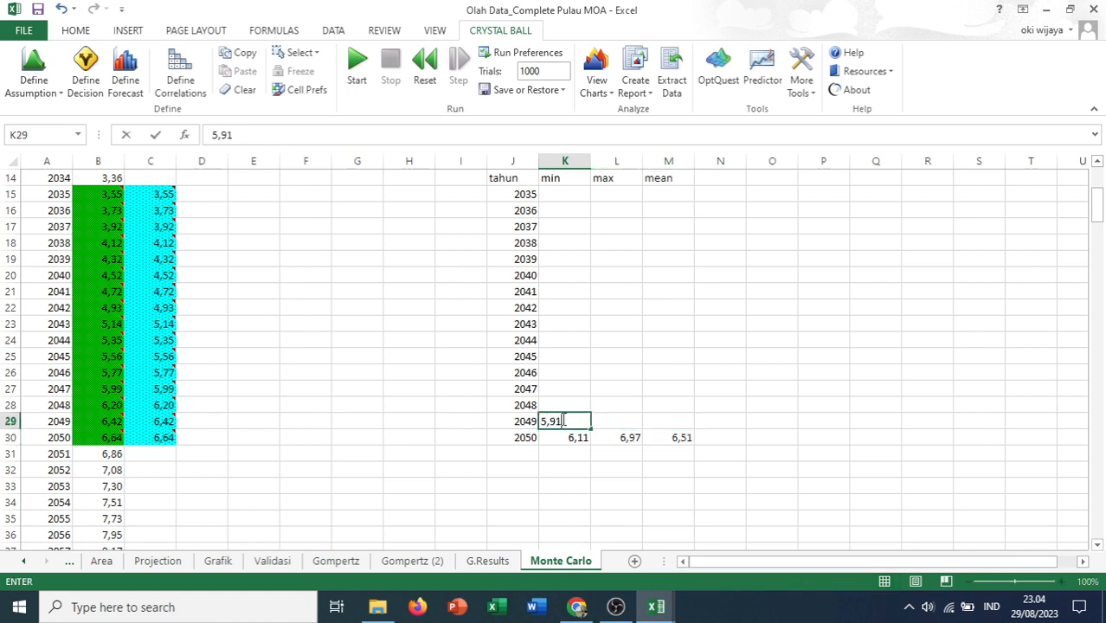
type(",91")
key("Tab")
type("6")
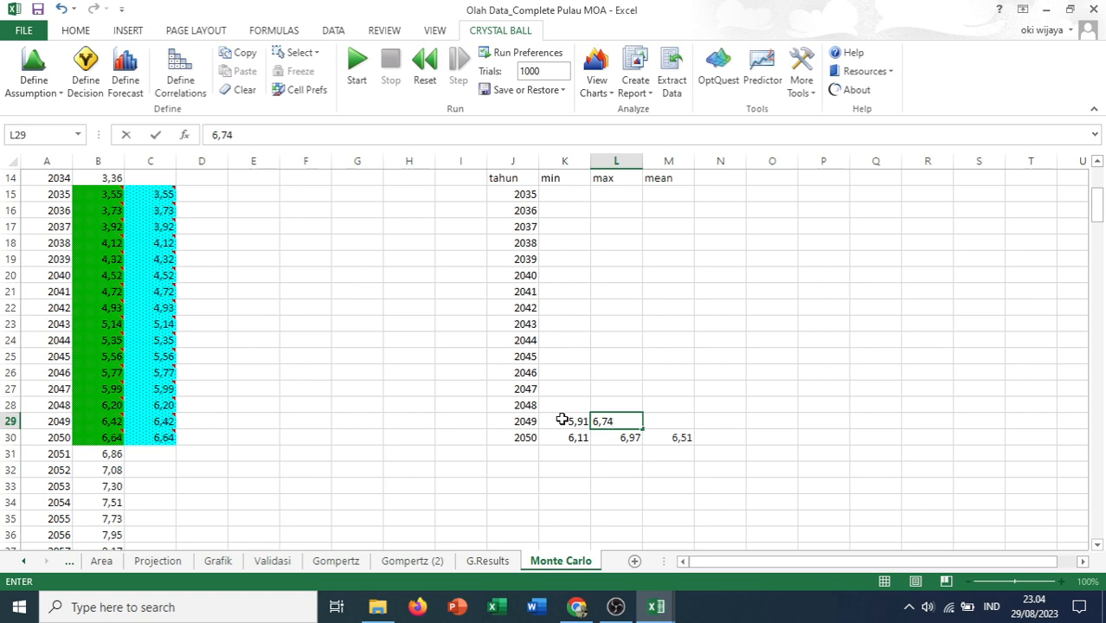
type(",74")
key("Tab")
Show the 2049 forecast's Statistics view and copy its Mean value into cell M29
mouse_move(655, 606)
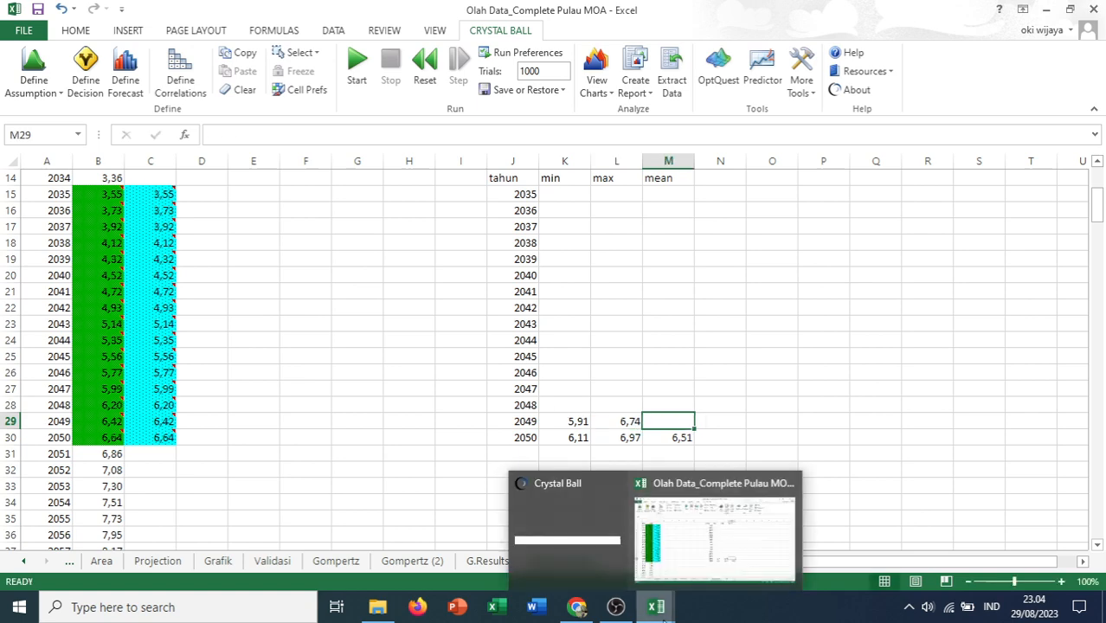
left_click(597, 538)
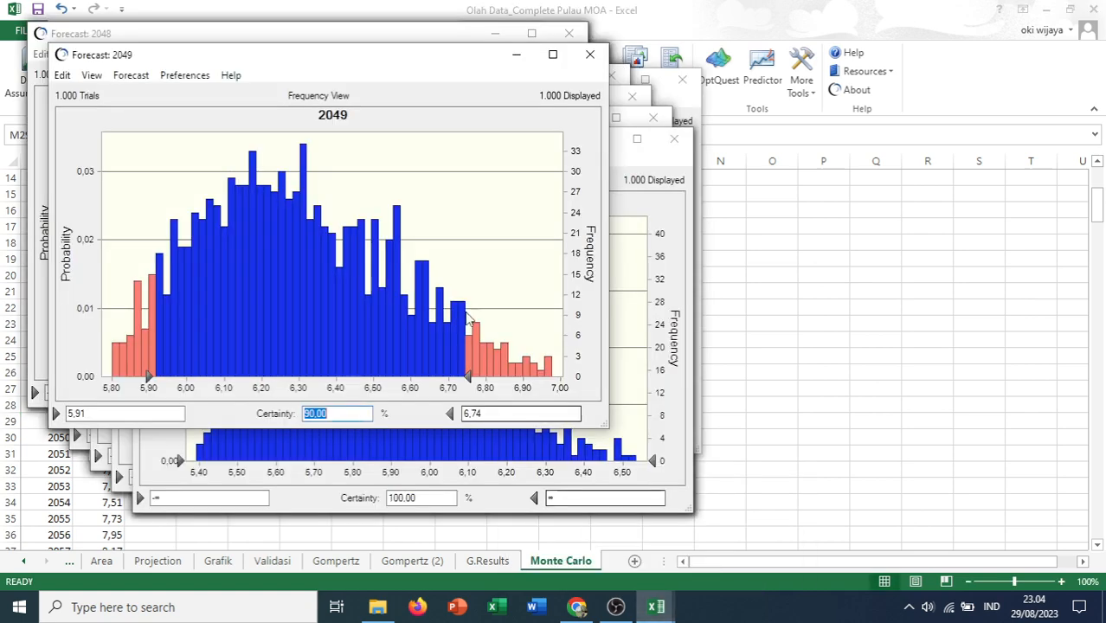
left_click(91, 75)
left_click(132, 153)
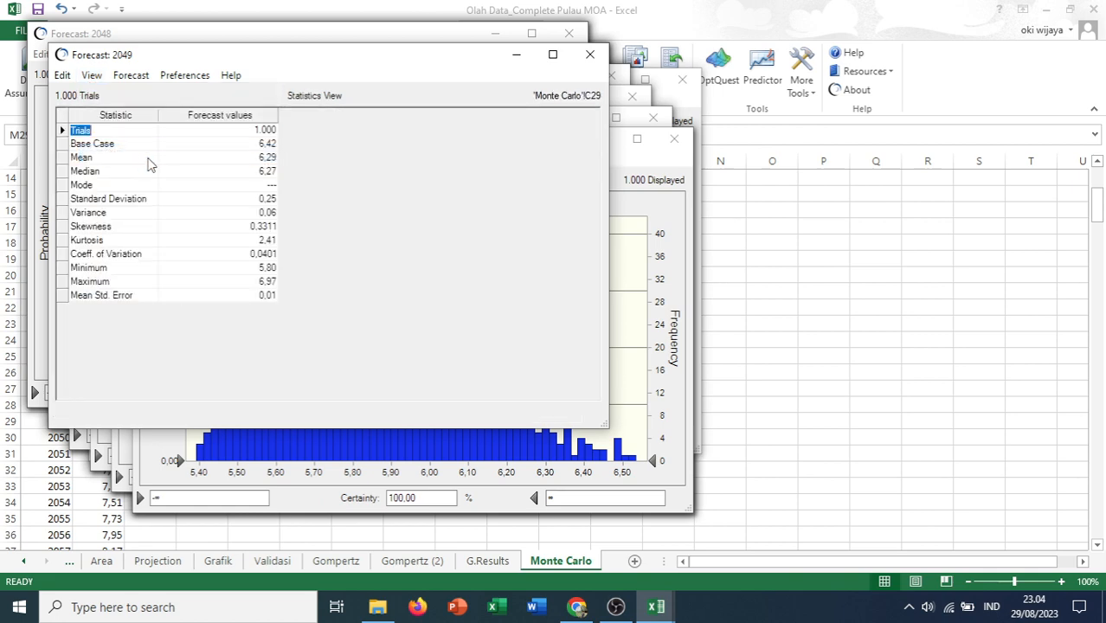
left_click(267, 158)
key("ctrl+c")
left_click(751, 214)
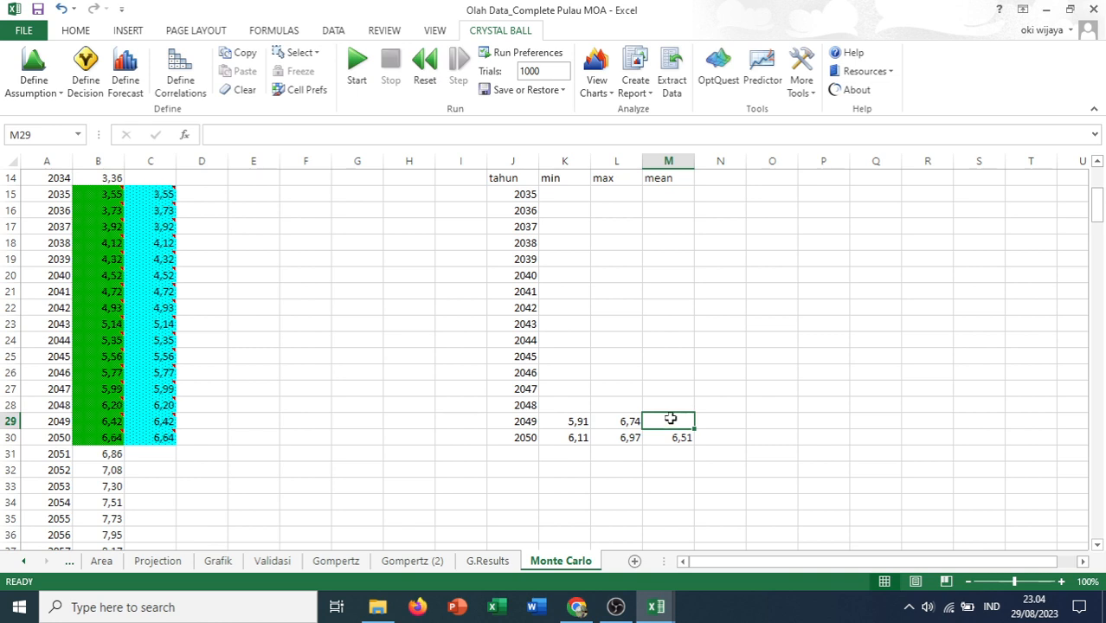
key("ctrl+v")
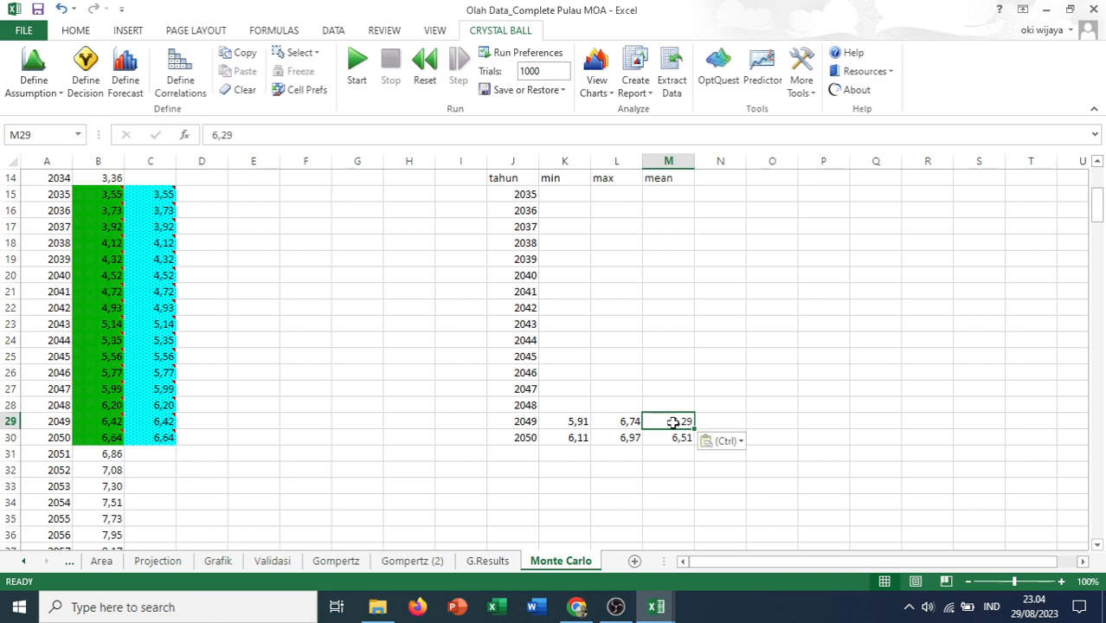
Select K28, close the 2049 forecast and set the 2048 forecast's certainty to 90%
left_click(564, 405)
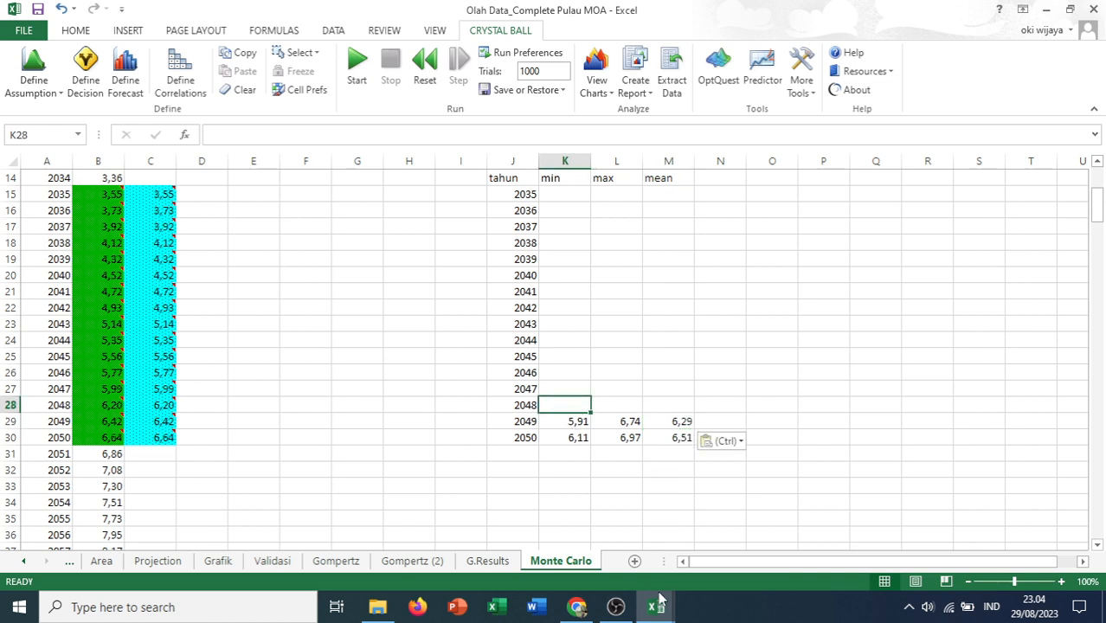
mouse_move(658, 606)
left_click(567, 532)
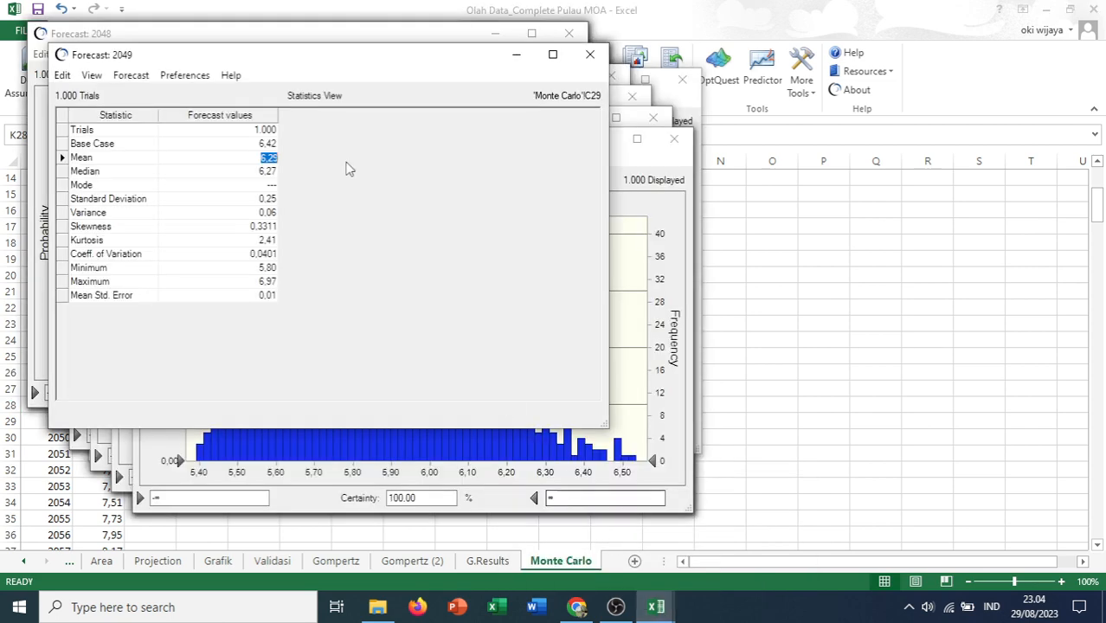
left_click(589, 54)
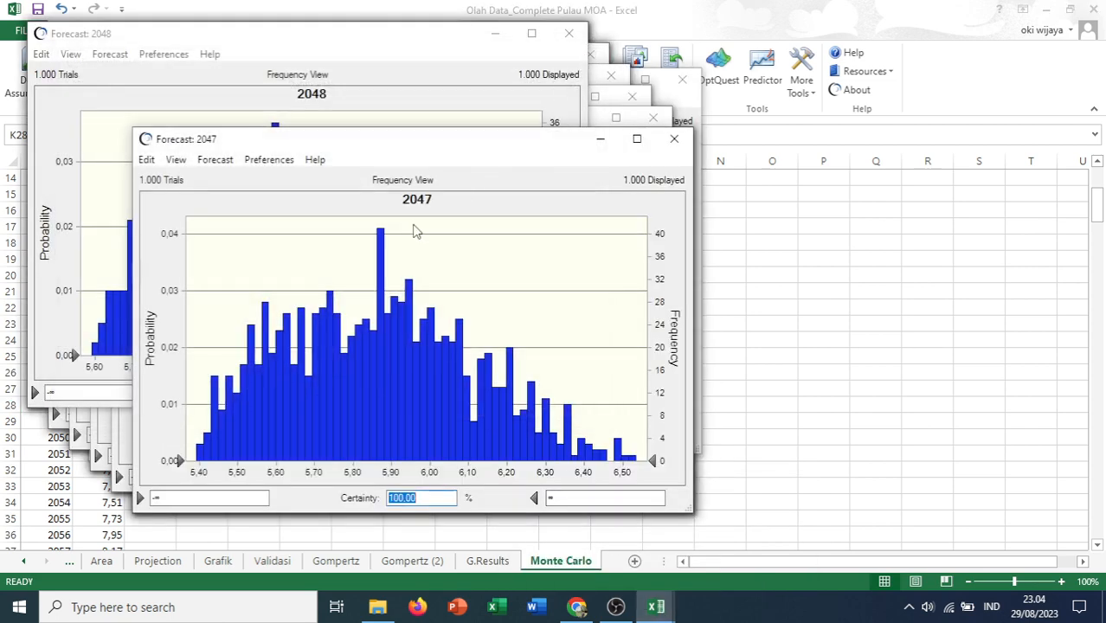
left_click(364, 80)
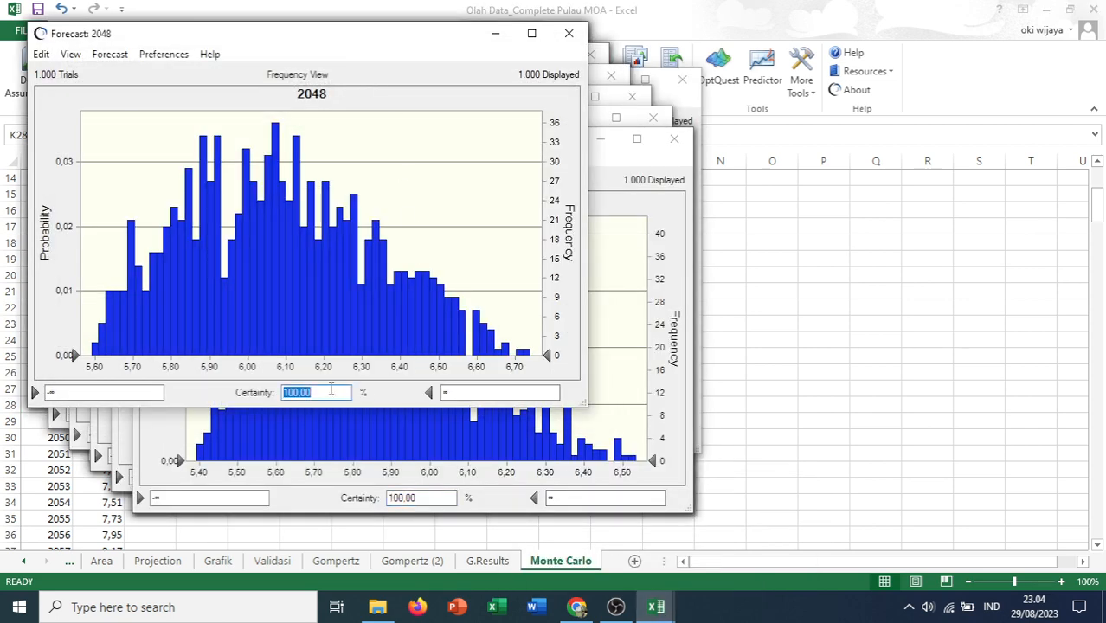
type("90")
key("Return")
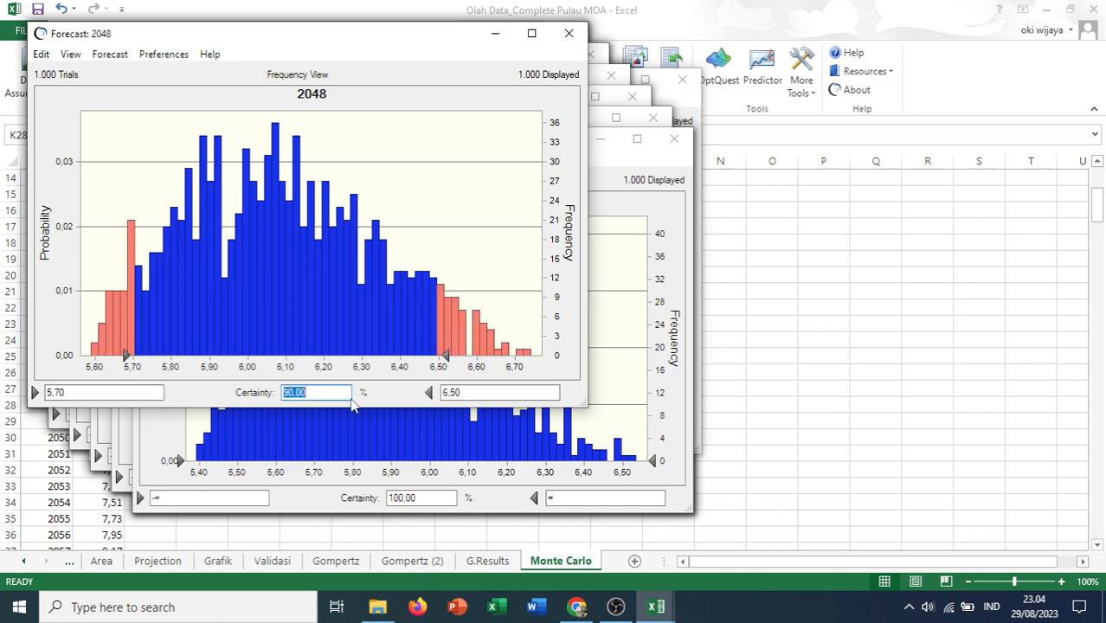
Enter 5,70 as the min in K28 and 6,50 as the max in L28 for 2048
left_click(741, 250)
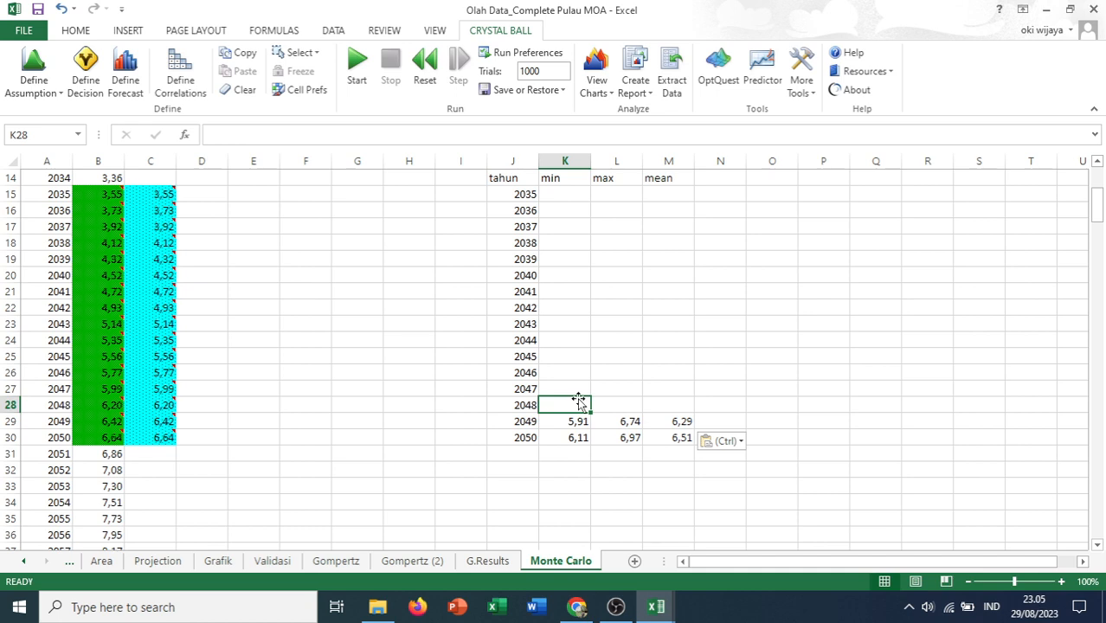
type("5,70")
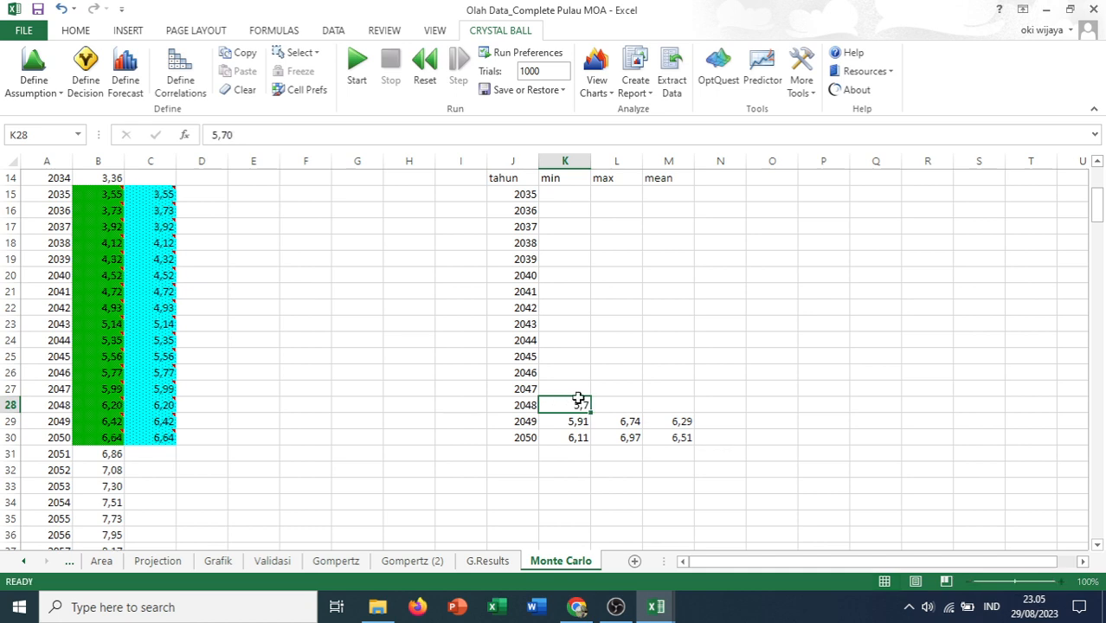
key("Tab")
type("6")
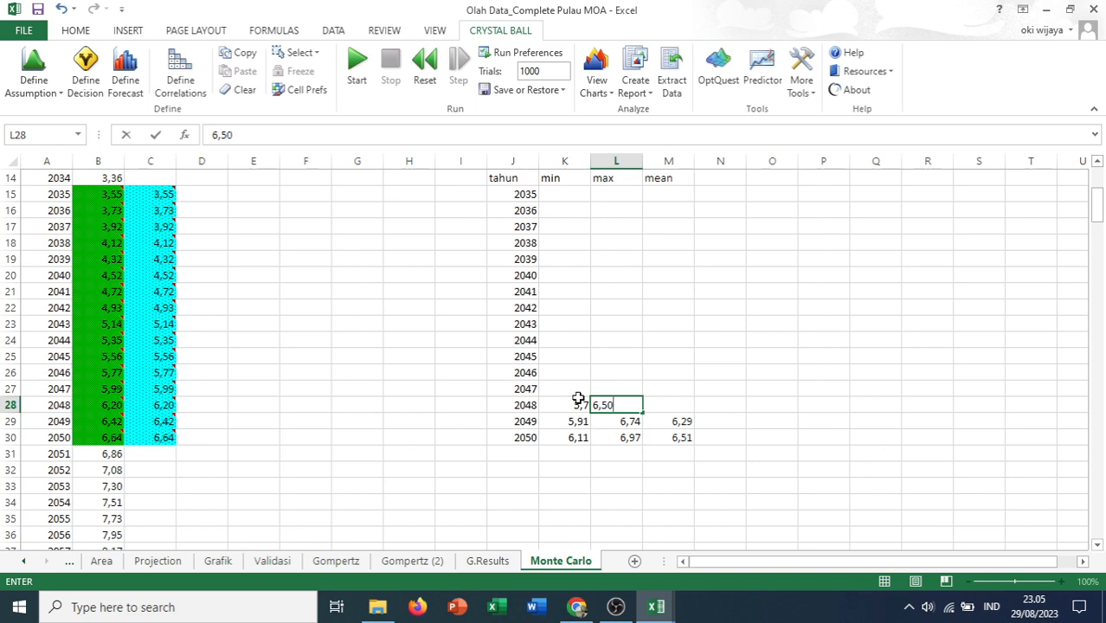
Copy the Mean from the 2048 forecast's Statistics view into cell M28 and close that forecast
mouse_move(655, 606)
left_click(620, 563)
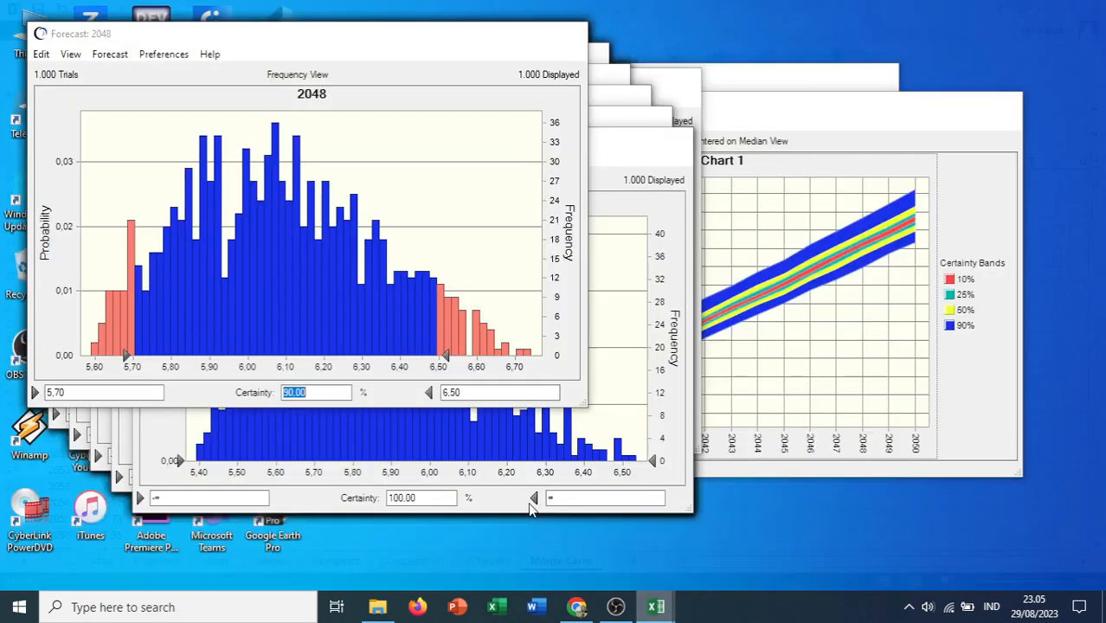
left_click(71, 53)
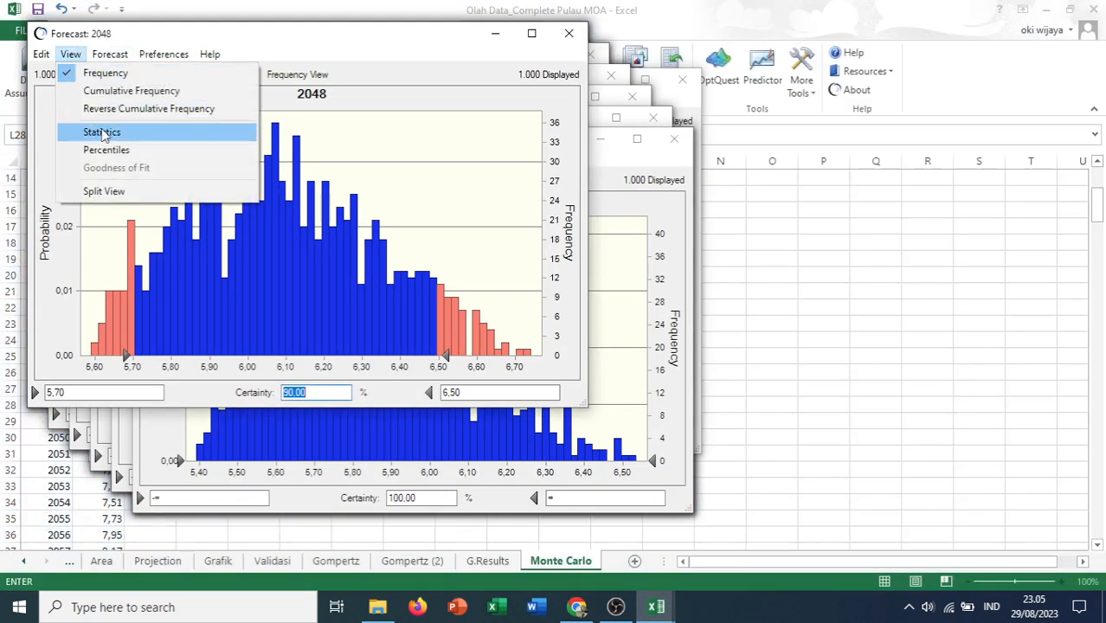
left_click(106, 132)
left_click(246, 136)
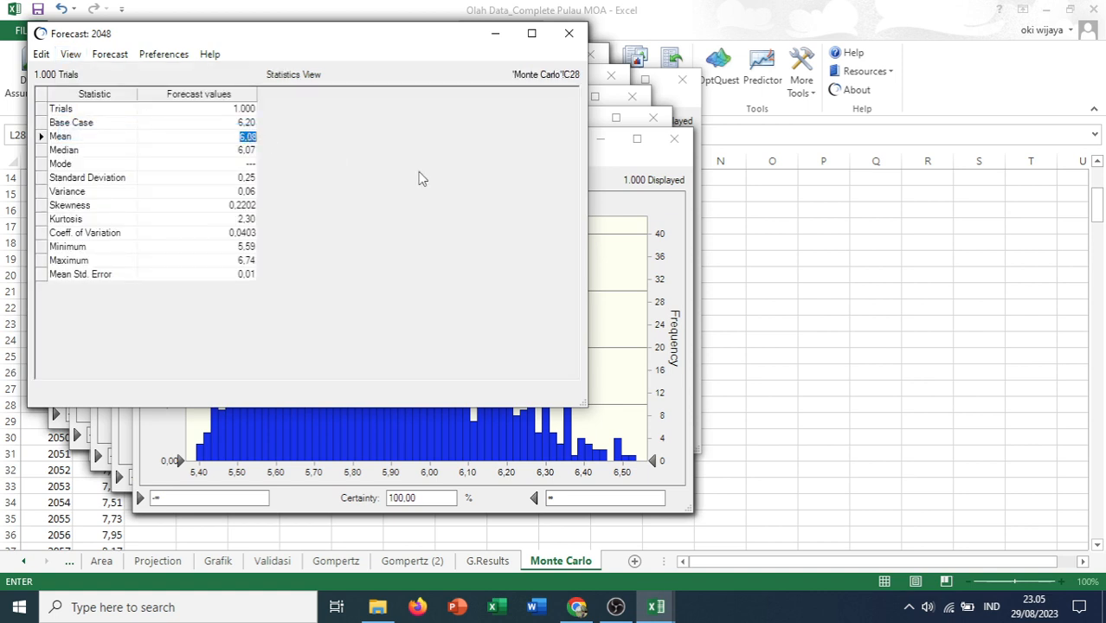
left_click(568, 33)
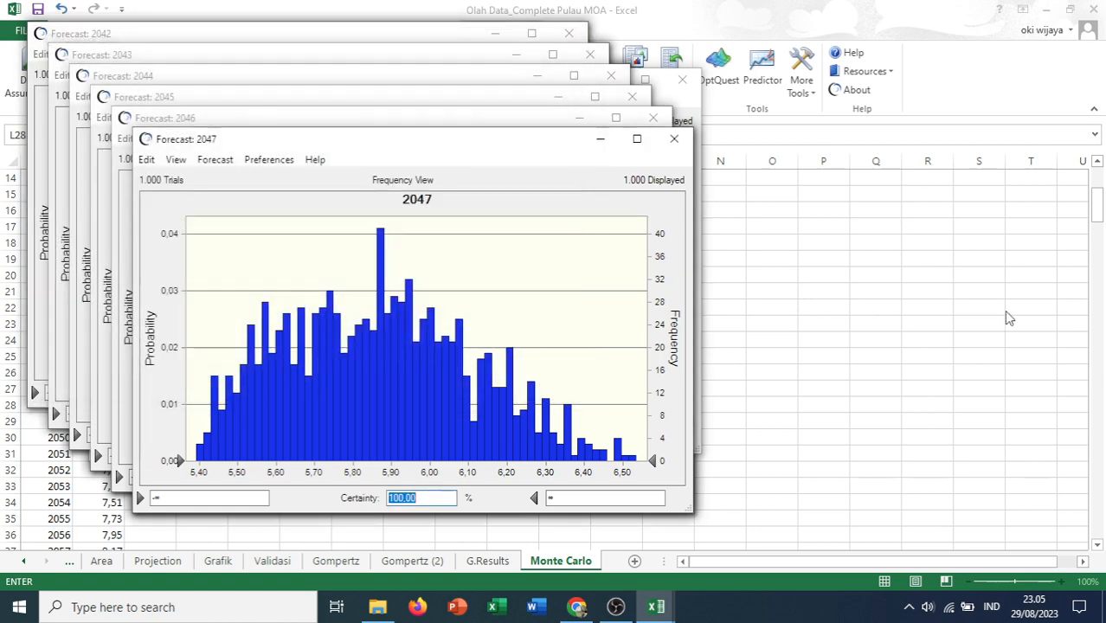
left_click(677, 404)
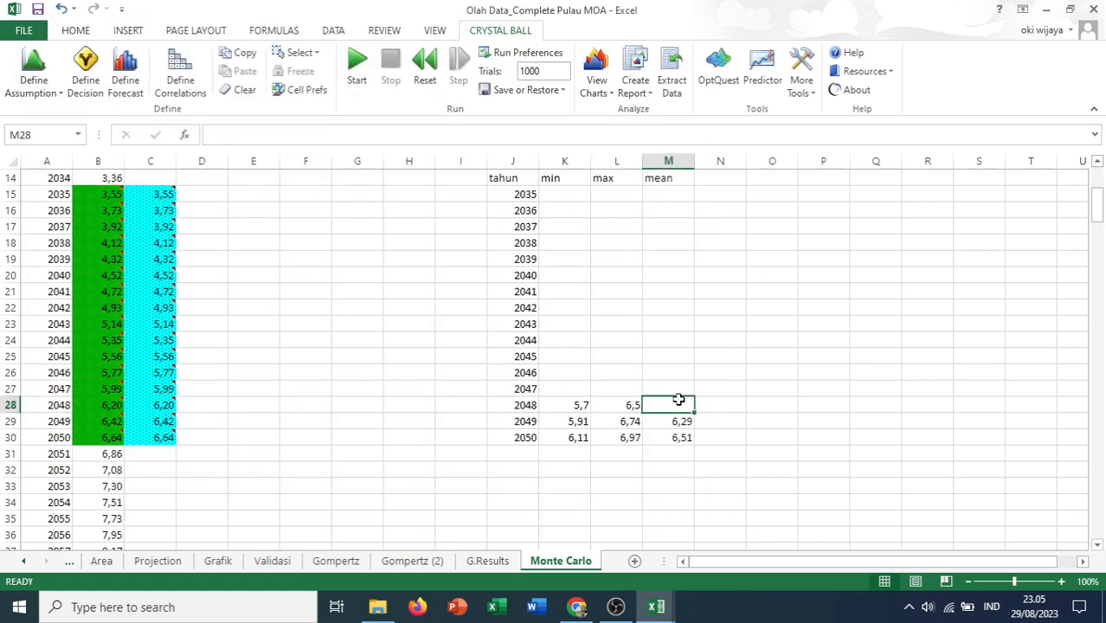
type("6,08")
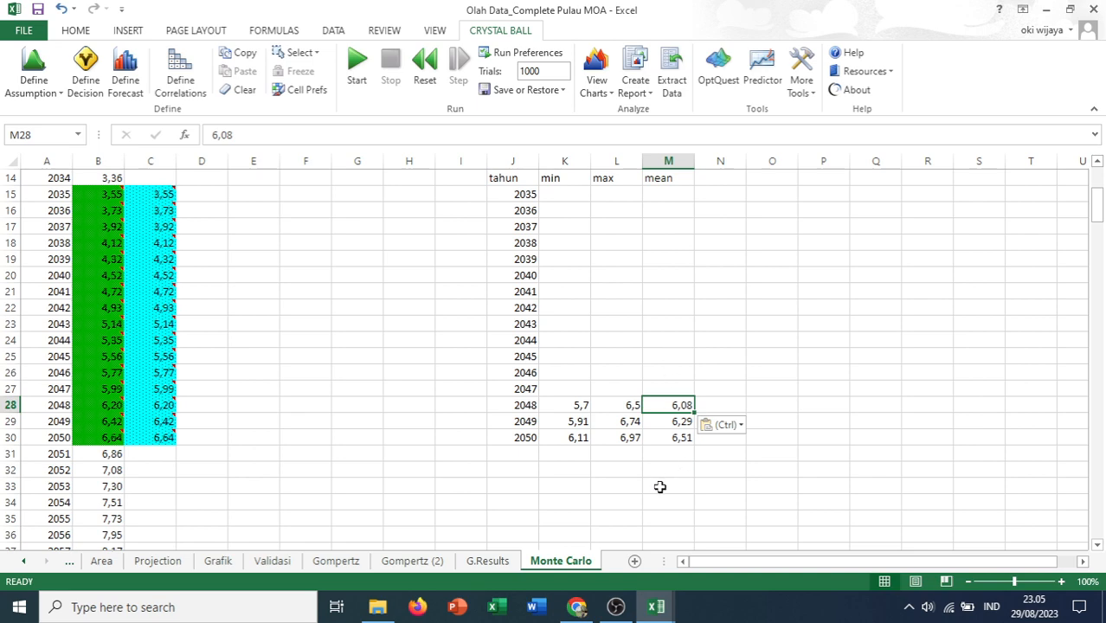
Select the forecast table's min and max columns, K14:L30, and return to the Crystal Ball forecast windows
scroll(577, 311, "up", 2)
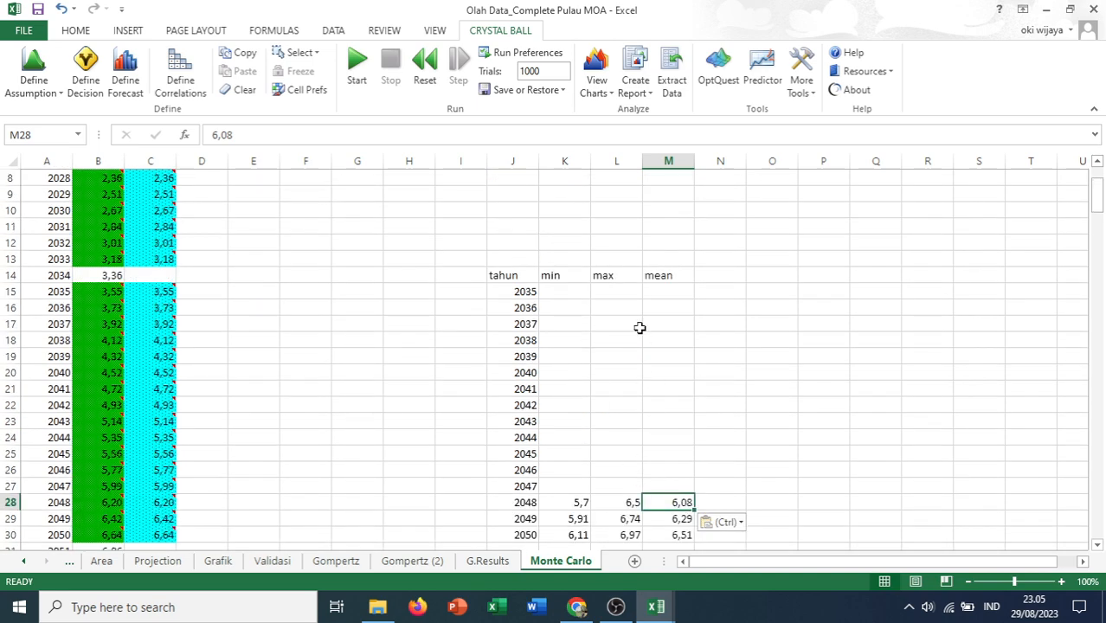
scroll(639, 327, "down", 1)
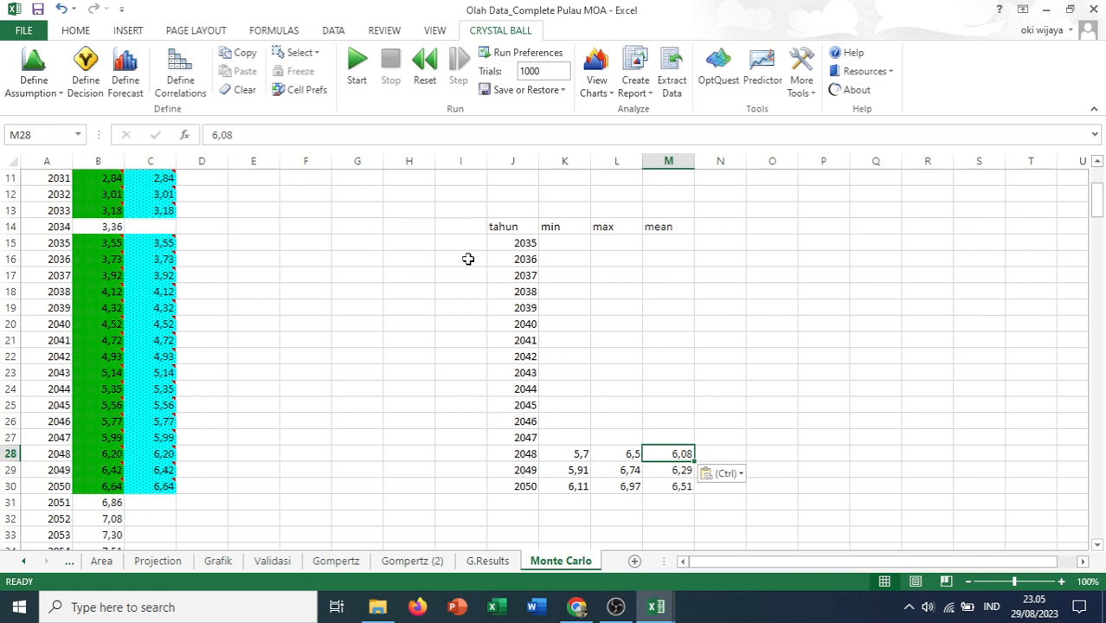
left_click(569, 454)
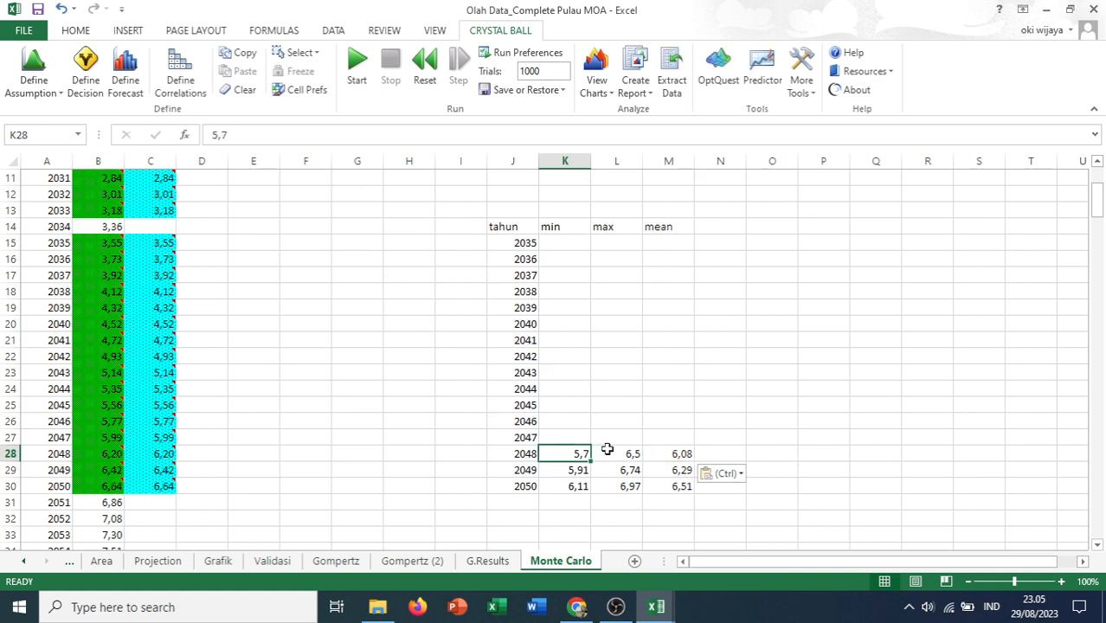
key("shift+Right")
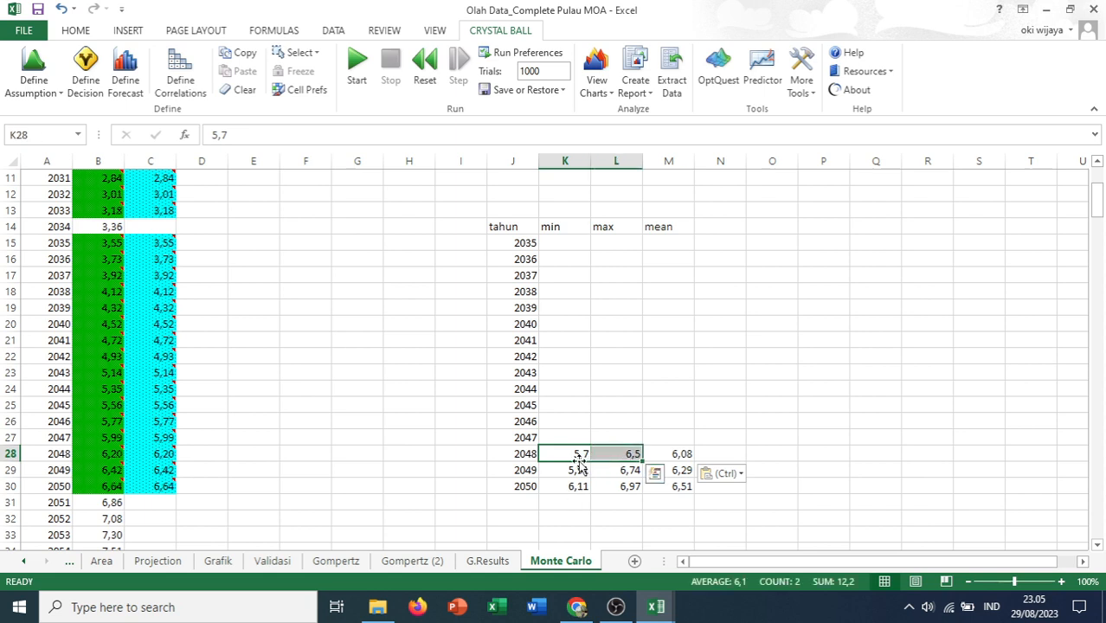
left_click_drag(565, 226, 625, 489)
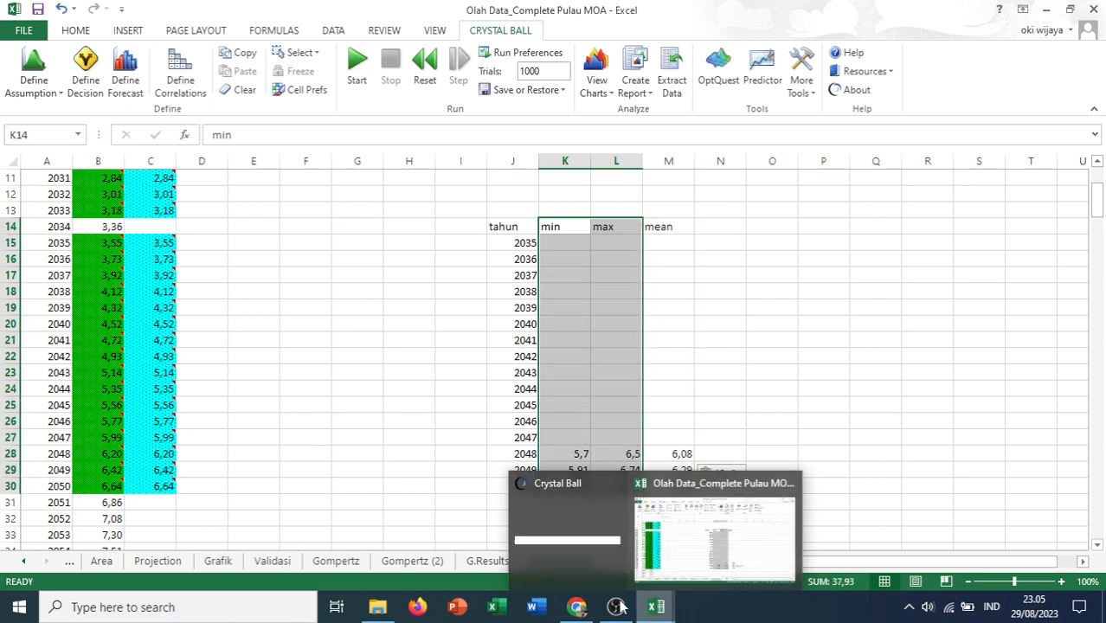
mouse_move(576, 609)
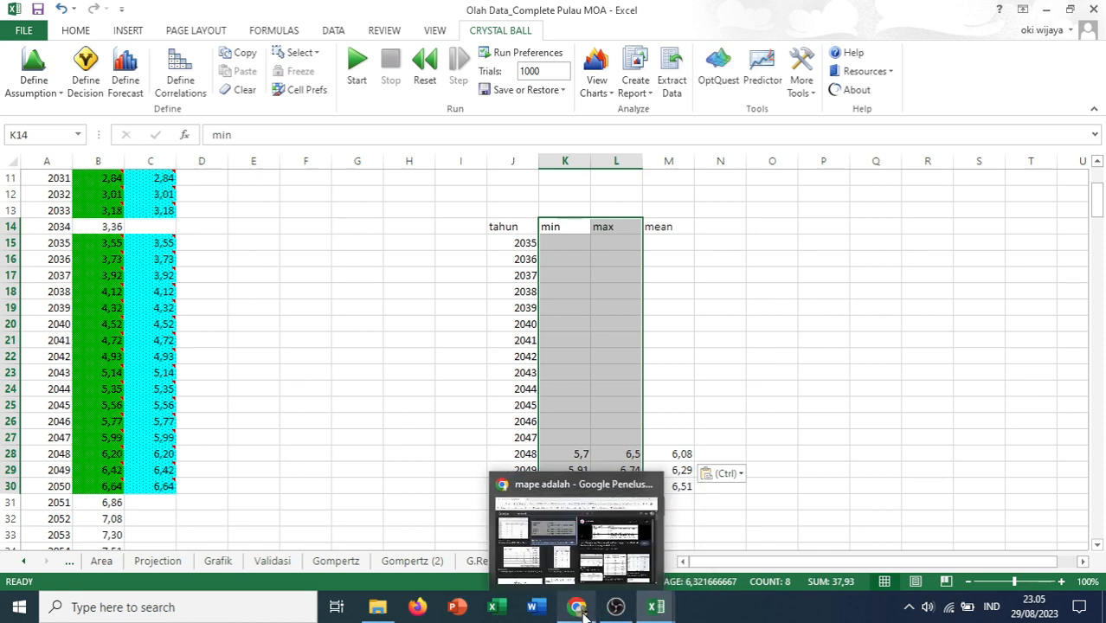
mouse_move(655, 609)
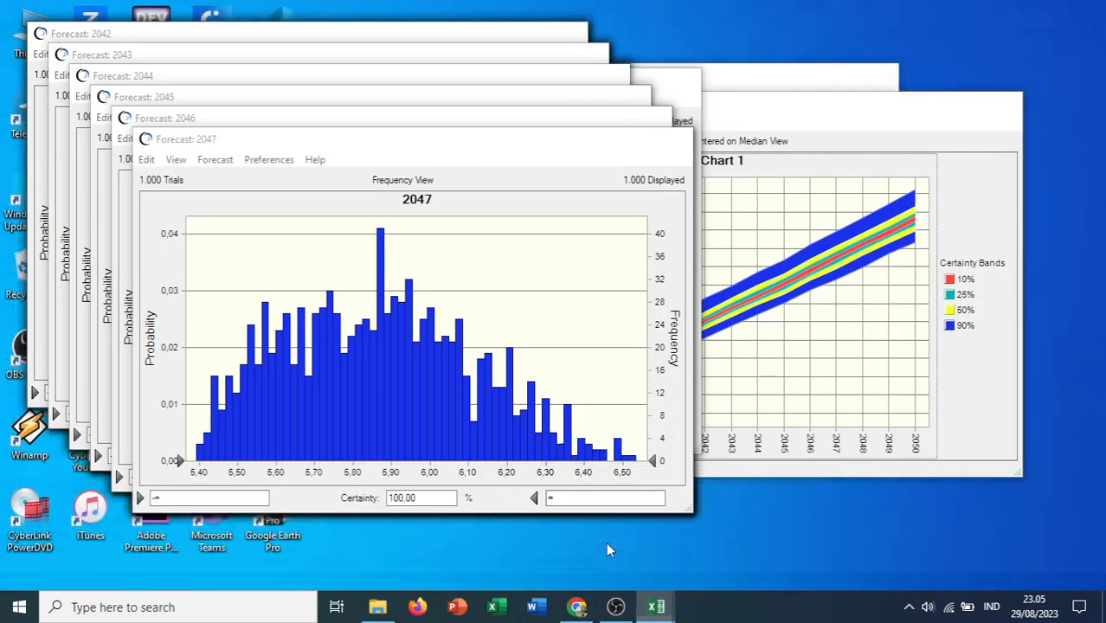
Close the 2033 forecast window and bring the Monte Carlo worksheet with the forecast table back into view
left_click(605, 541)
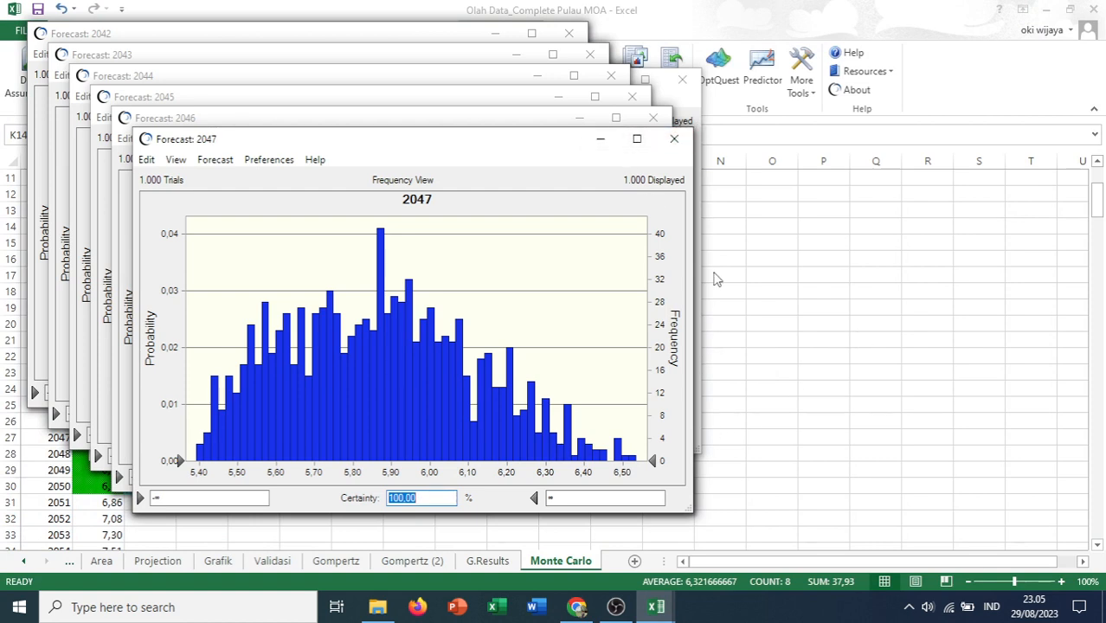
left_click(682, 103)
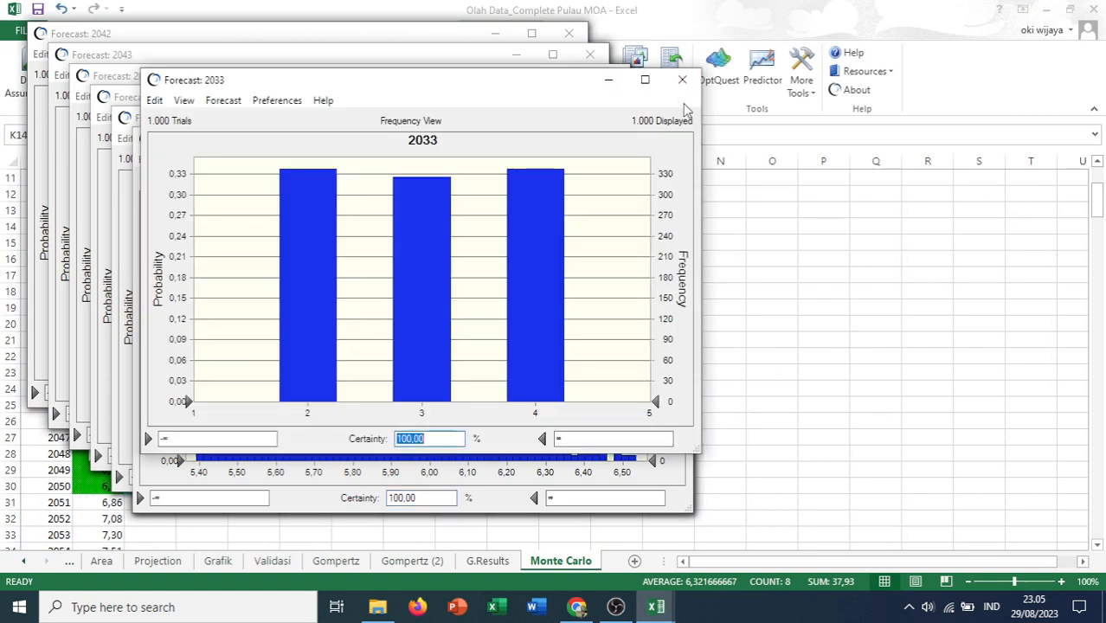
left_click(682, 80)
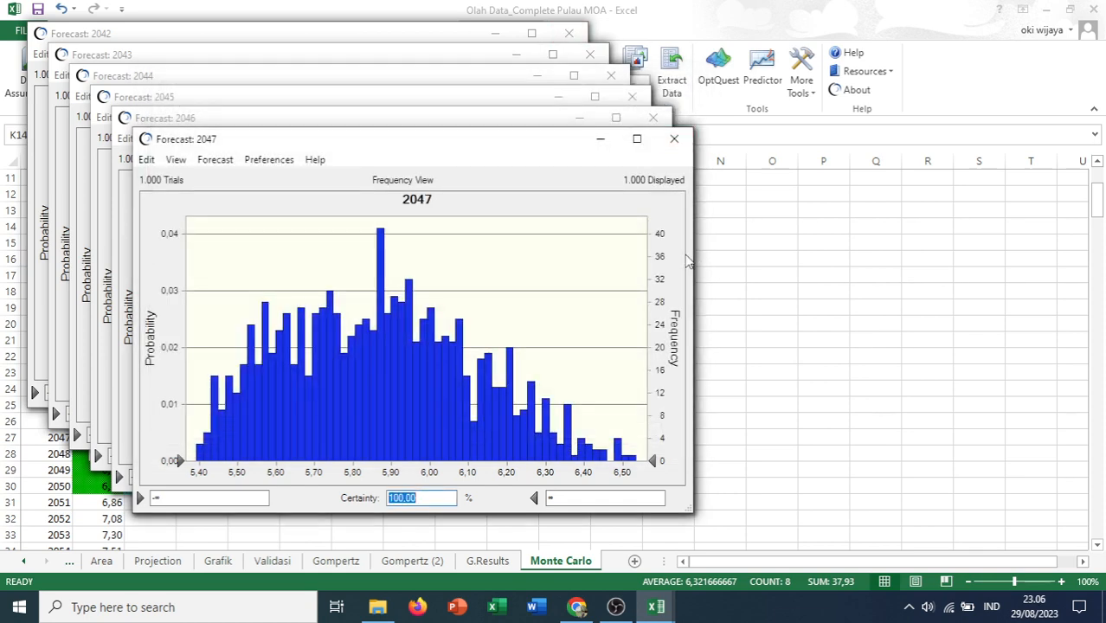
left_click(768, 182)
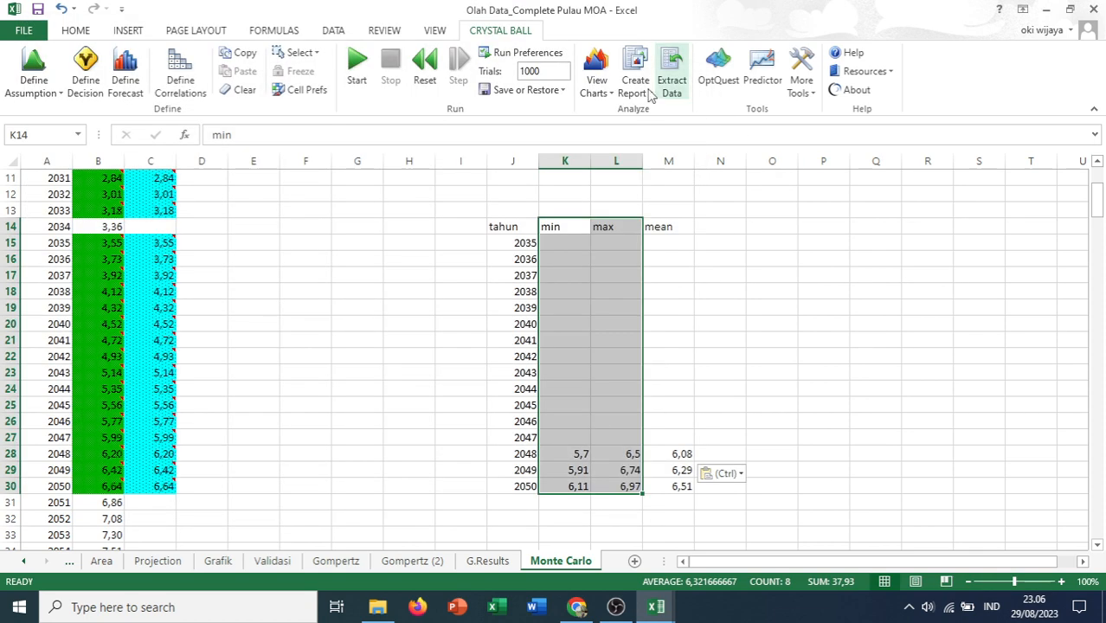
Open the existing Trend Chart 1 from Crystal Ball's trend charts to view the 2035–2050 certainty bands
left_click(592, 93)
left_click(617, 253)
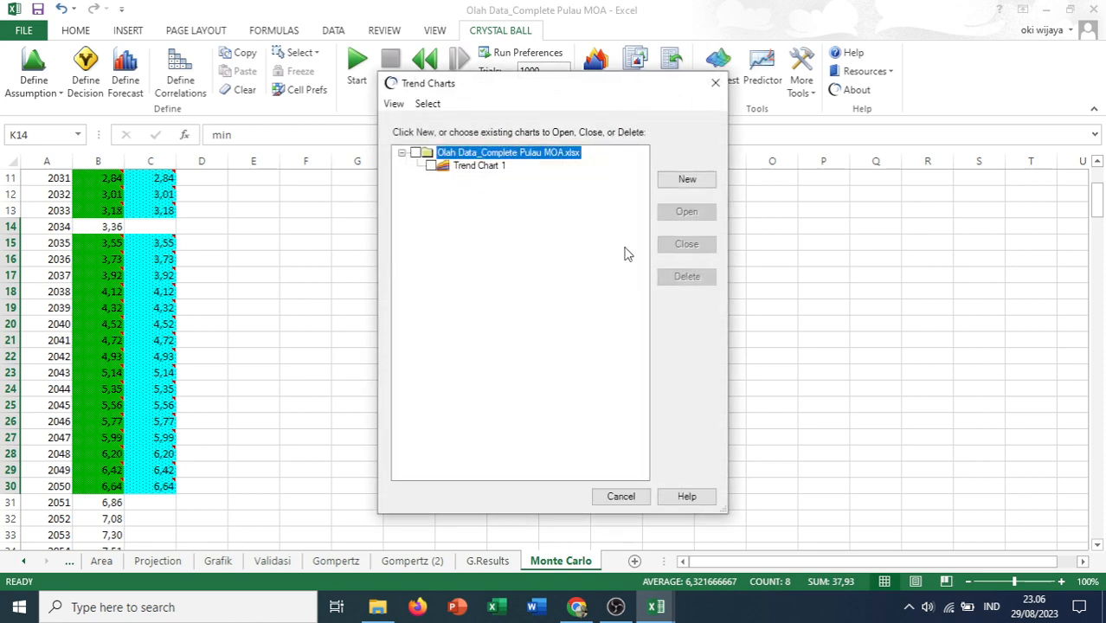
left_click(430, 168)
left_click(699, 214)
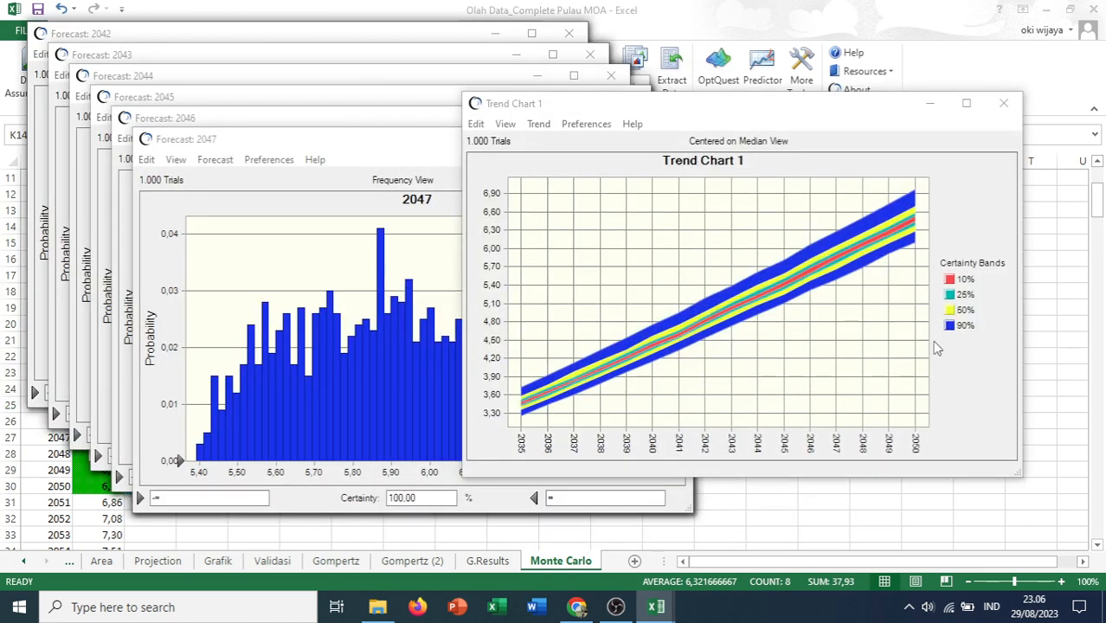
left_click(584, 606)
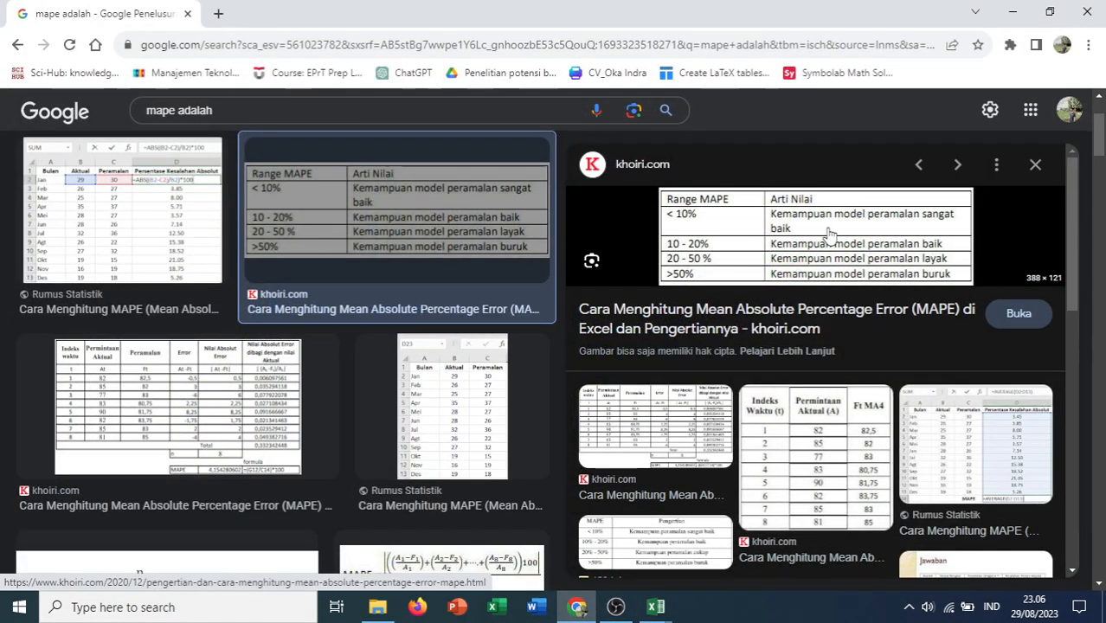
left_click(1012, 14)
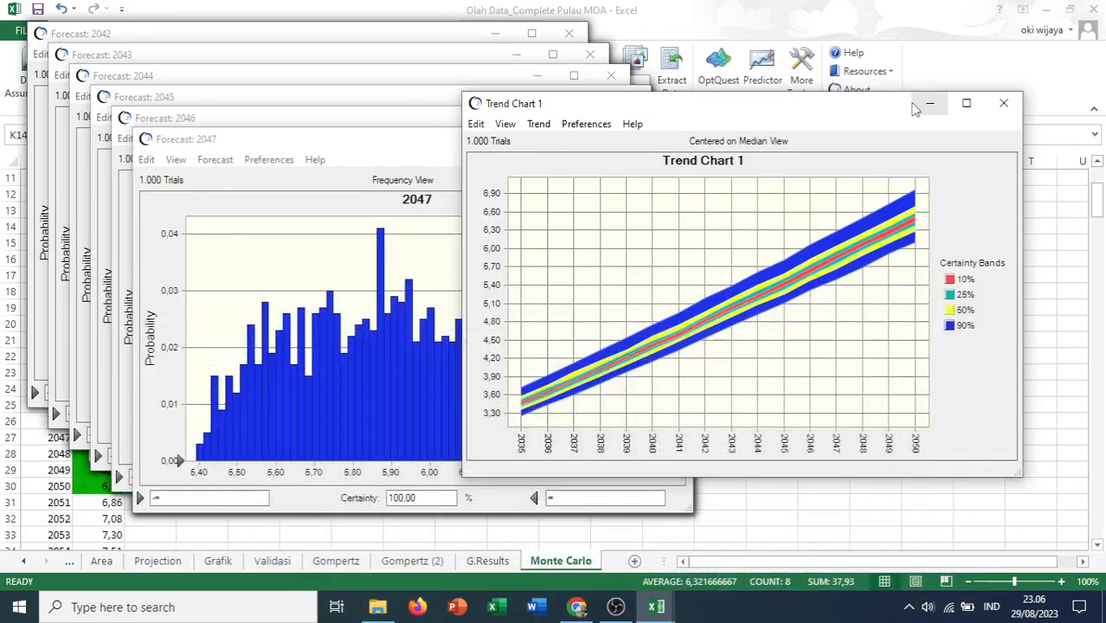
Minimize the trend chart, return to the Monte Carlo sheet and select the 2045 min cell, K25
left_click(928, 102)
left_click(832, 235)
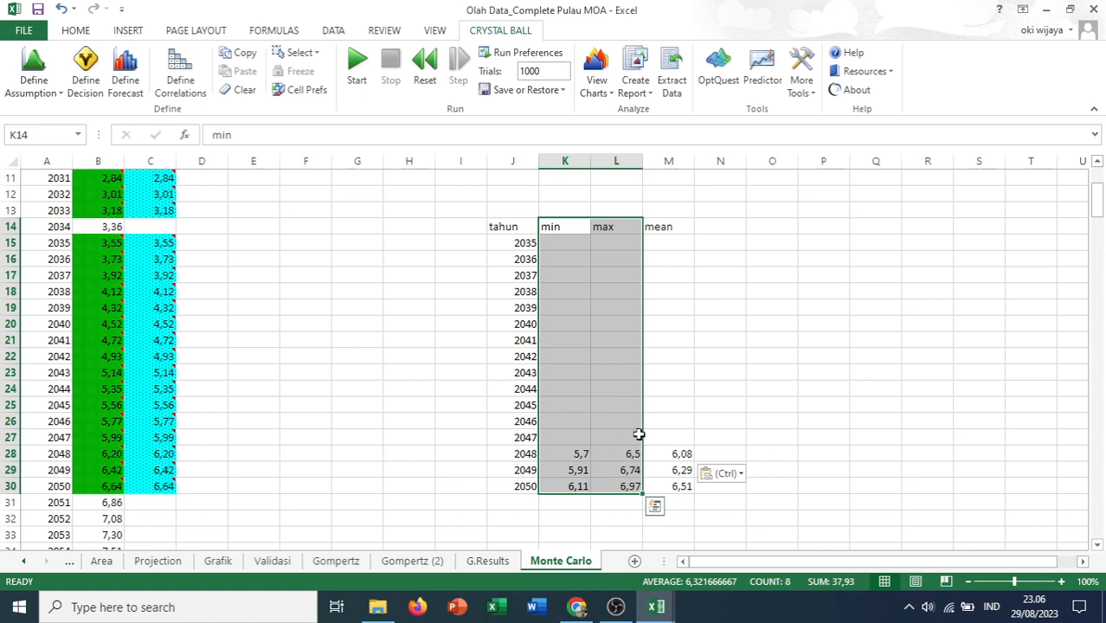
left_click(574, 405)
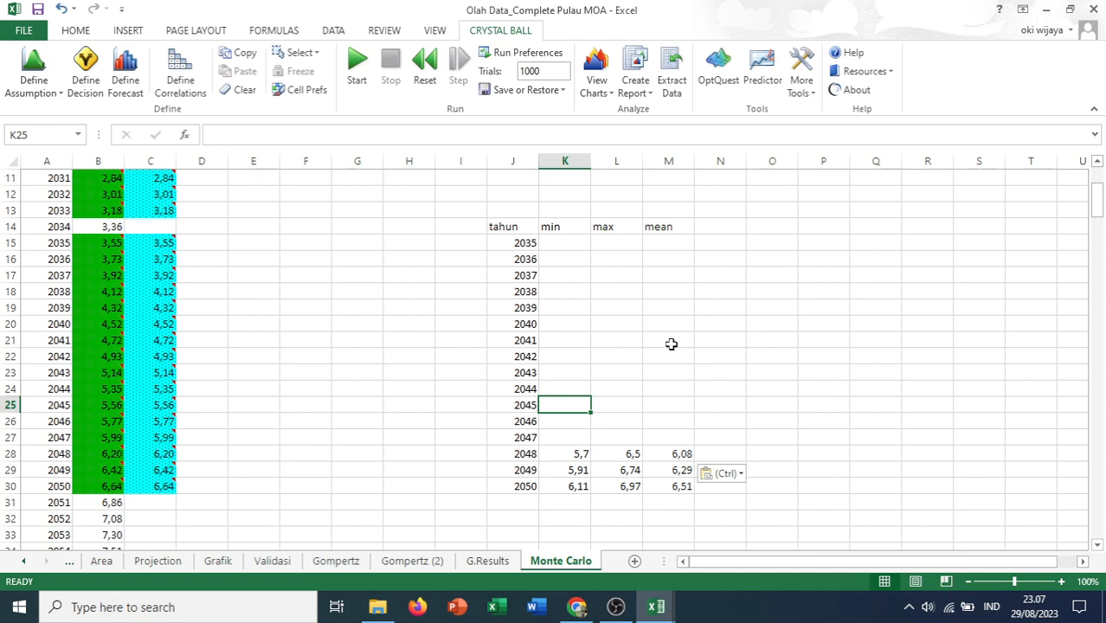
Switch to Chrome, highlight the e-mail address in the Google account details, close them and return to Excel
left_click(564, 613)
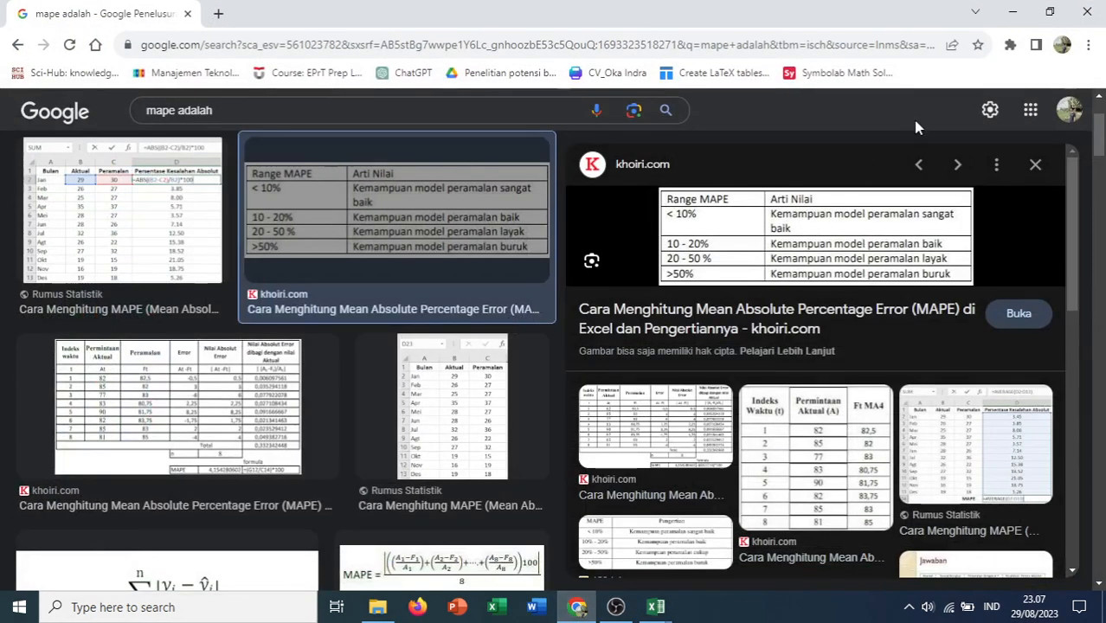
left_click(1071, 111)
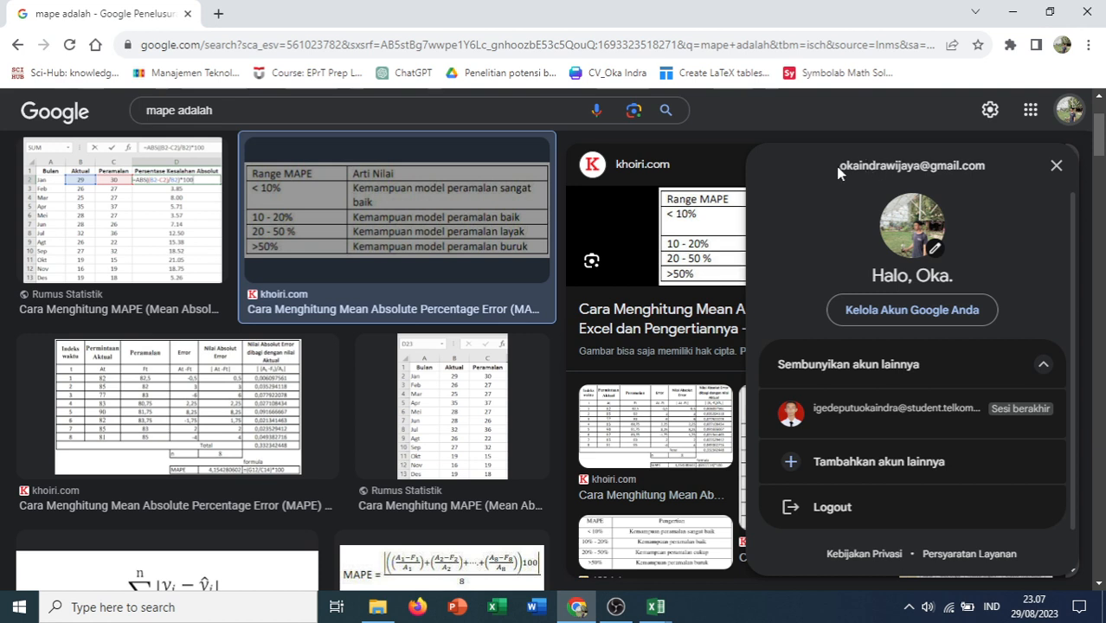
left_click_drag(836, 167, 971, 166)
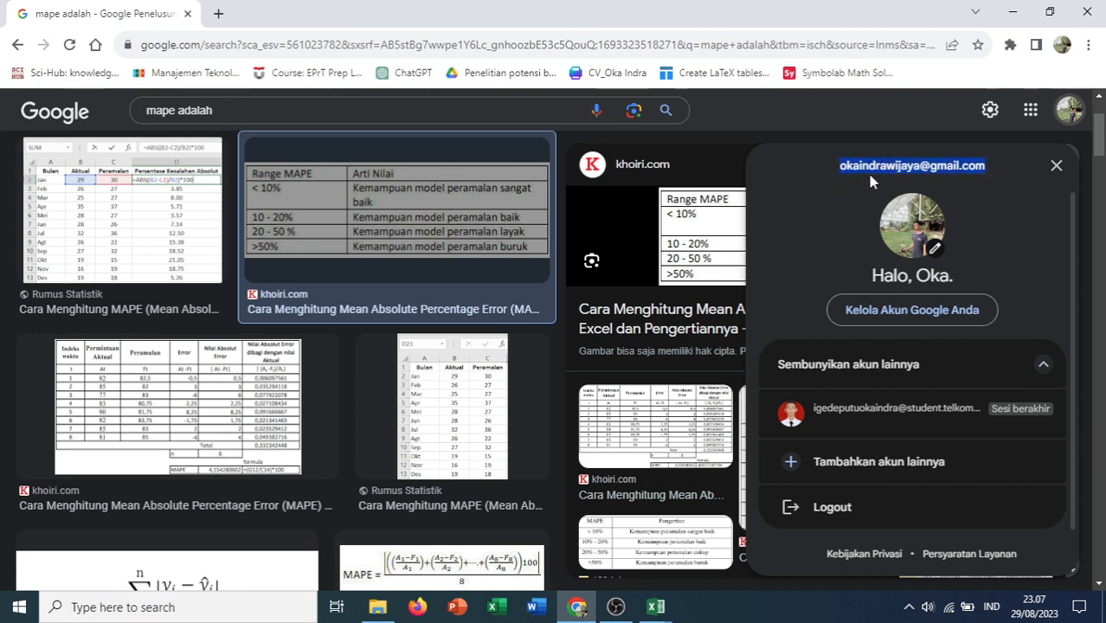
left_click(1055, 164)
left_click(1021, 17)
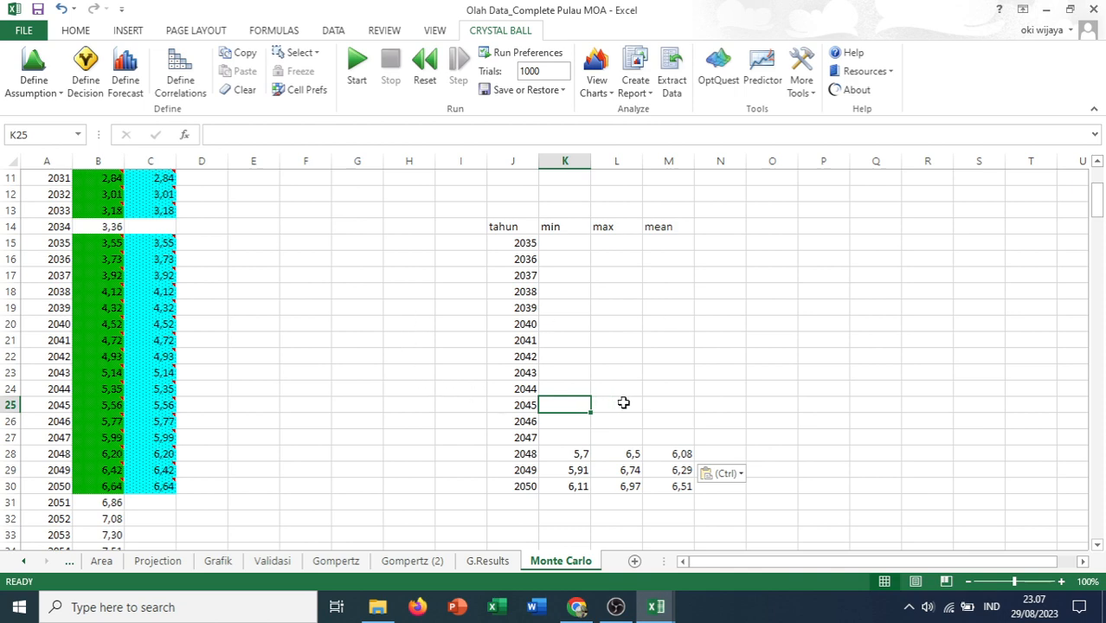
left_click(631, 607)
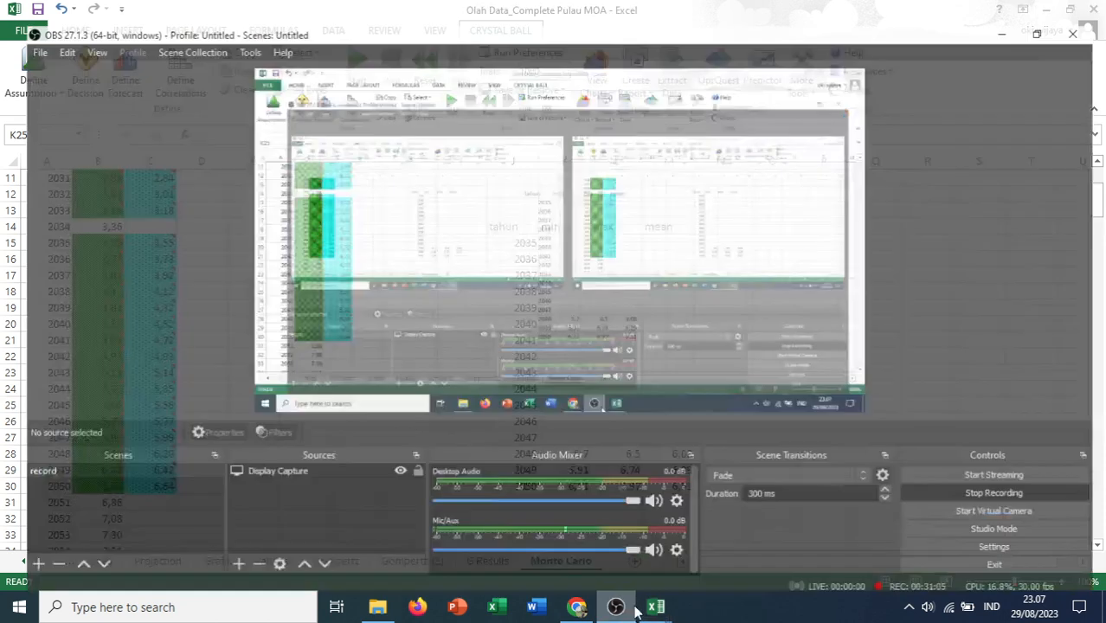